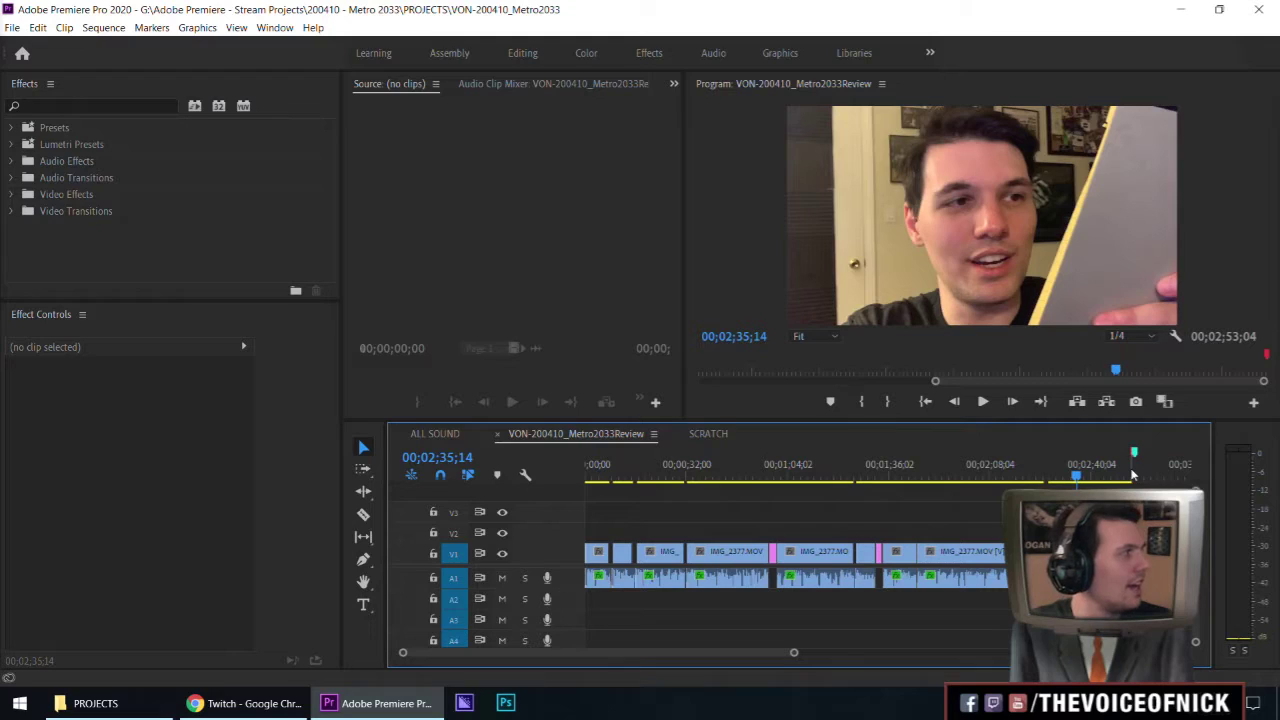
# Save the project and delete the green marker at 00;02;54;04, just past the end of the last clip.
pyautogui.hotkey('ctrl', 's')
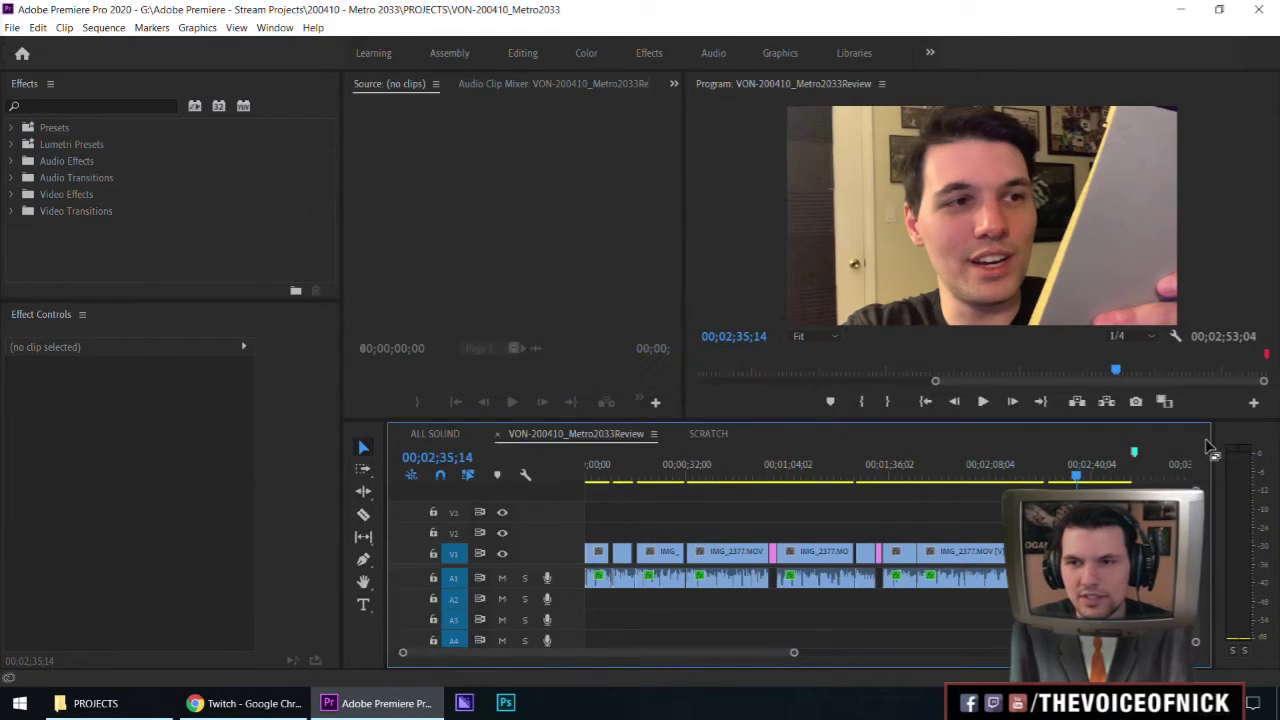
pyautogui.click(1140, 458)
pyautogui.press('=')
pyautogui.press('=')
pyautogui.press('=')
pyautogui.press('=')
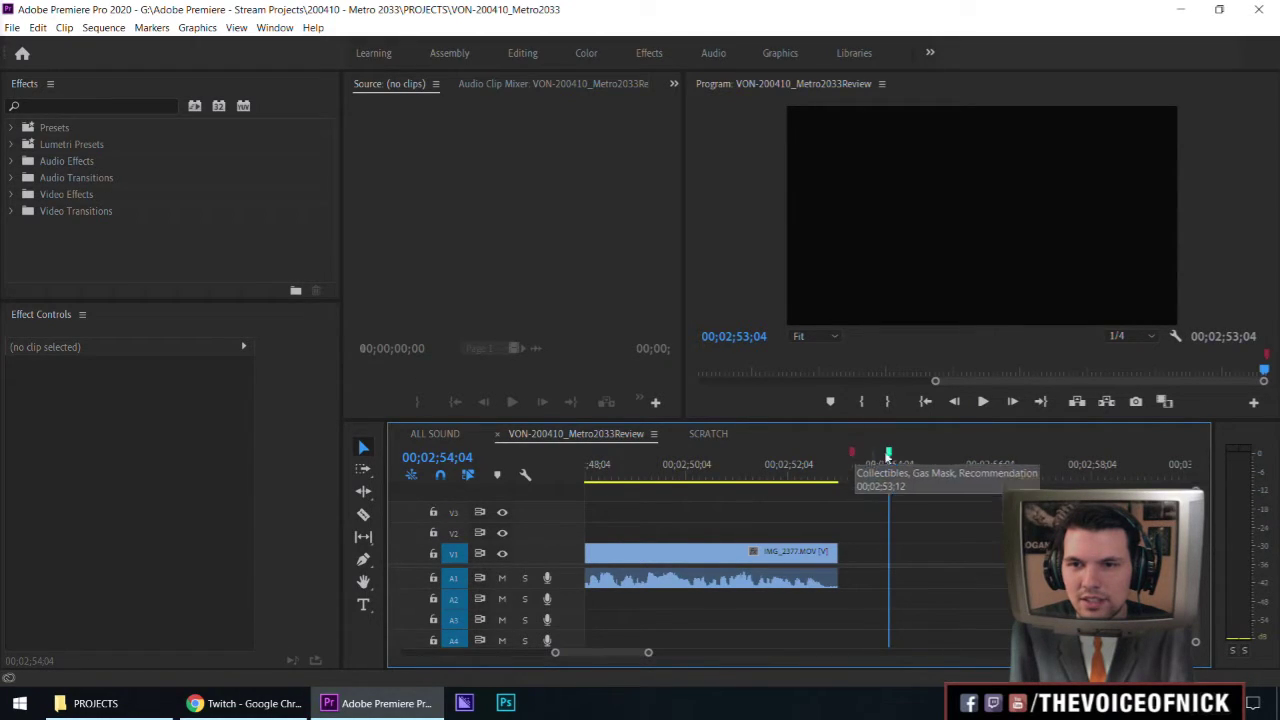
pyautogui.moveTo(886, 458); pyautogui.dragTo(851, 458)
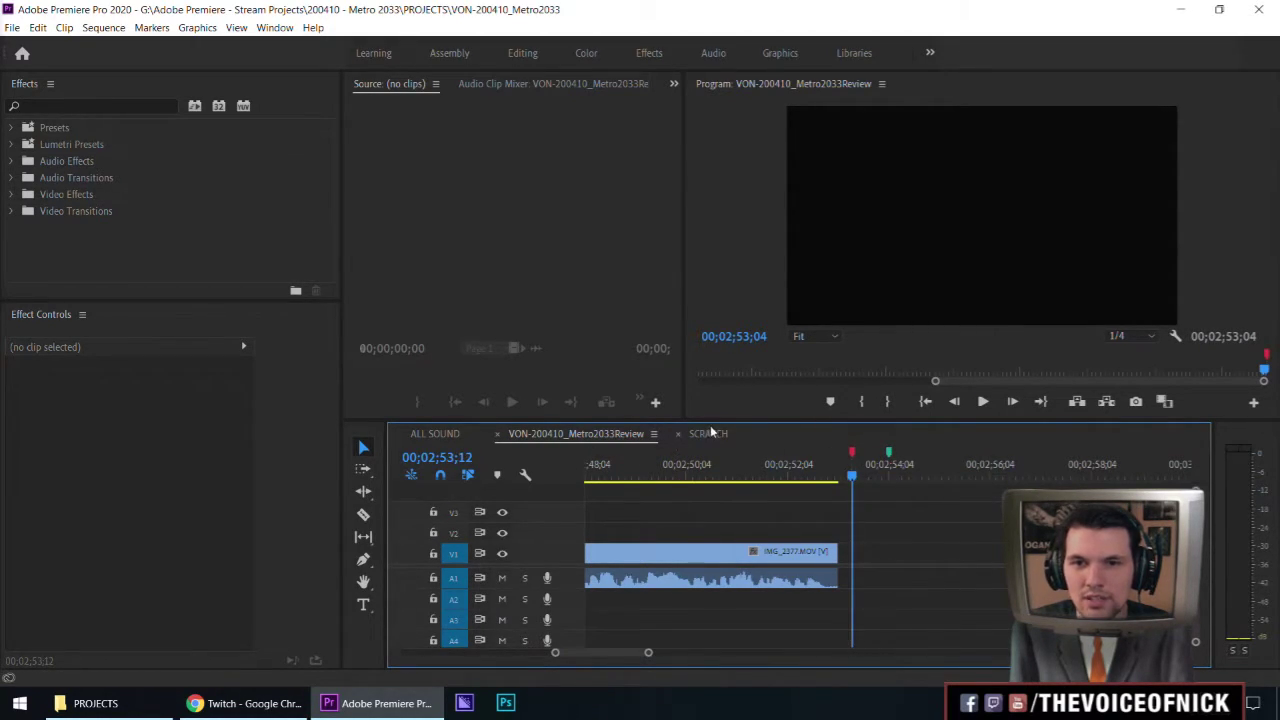
pyautogui.click(889, 458)
pyautogui.rightClick(889, 458)
pyautogui.click(946, 334)
# Place the playhead at 00;03;05;06 in the empty area after the last clip and save the project.
pyautogui.press('-')
pyautogui.press('-')
pyautogui.press('-')
pyautogui.click(957, 476)
pyautogui.hotkey('ctrl', 's')
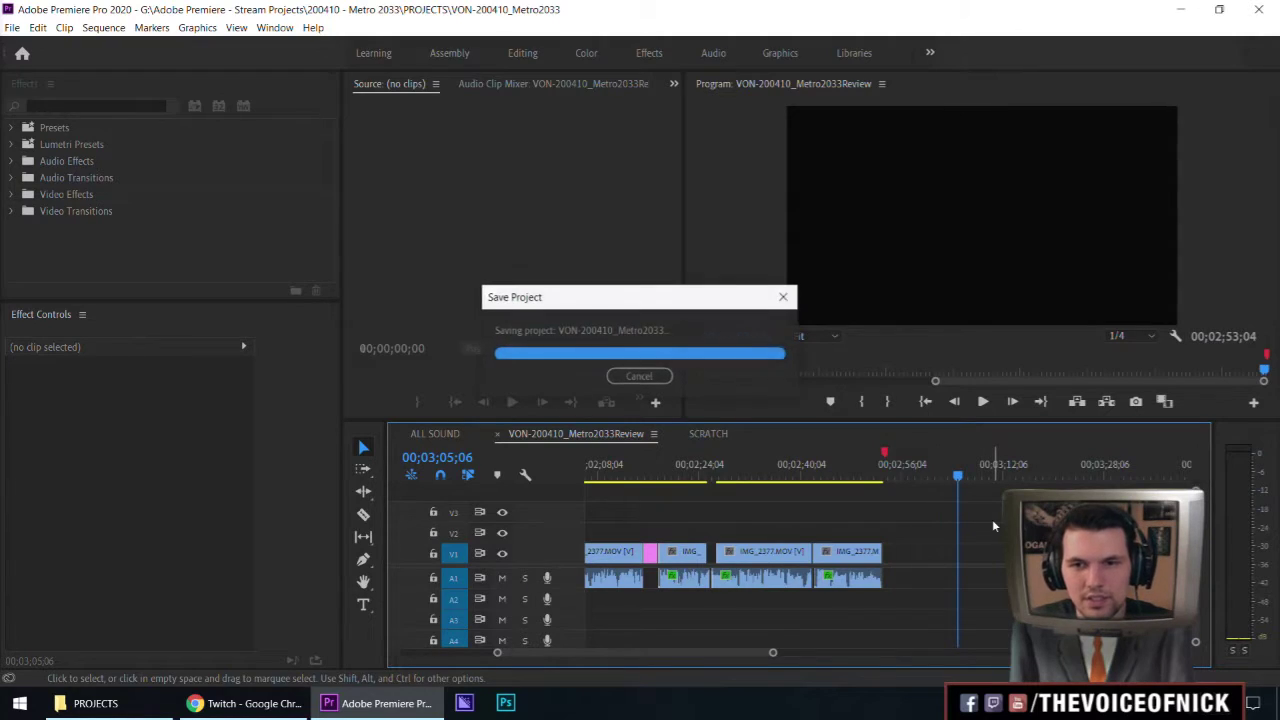
pyautogui.press('-')
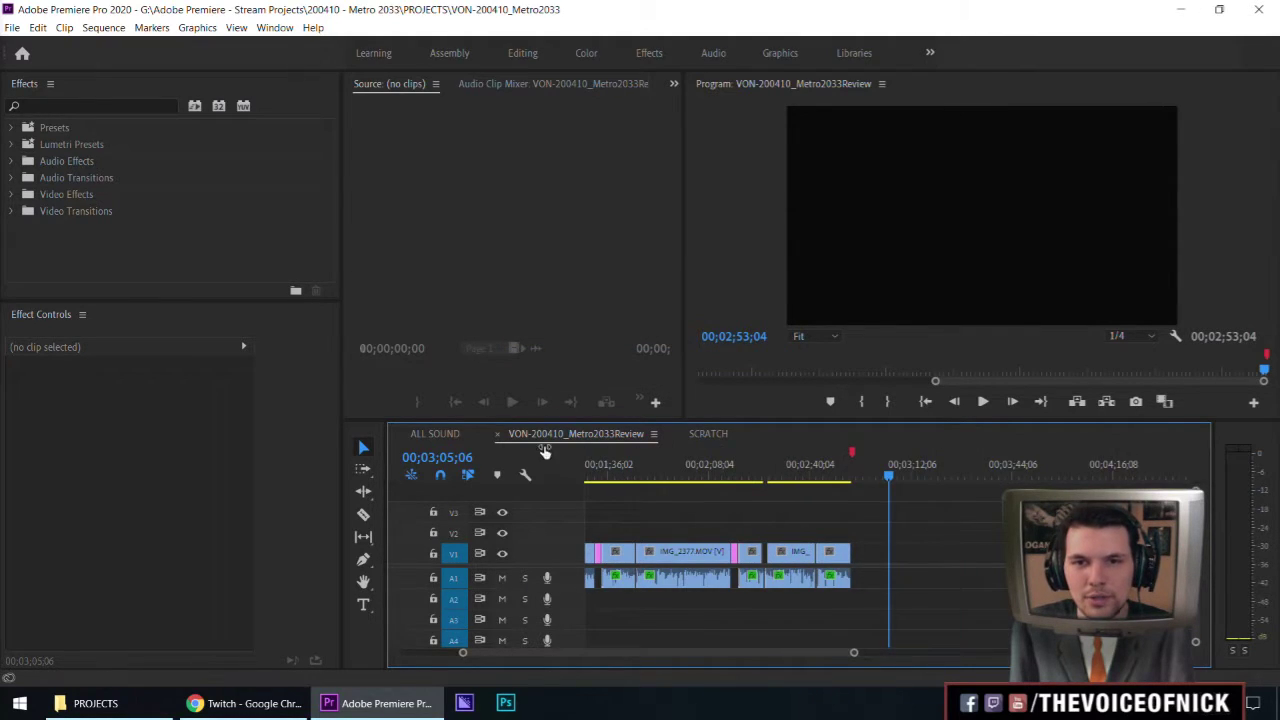
# In the ALL SOUND sequence, select and copy the clip that starts at the 00;08;36;29 marker.
pyautogui.click(724, 432)
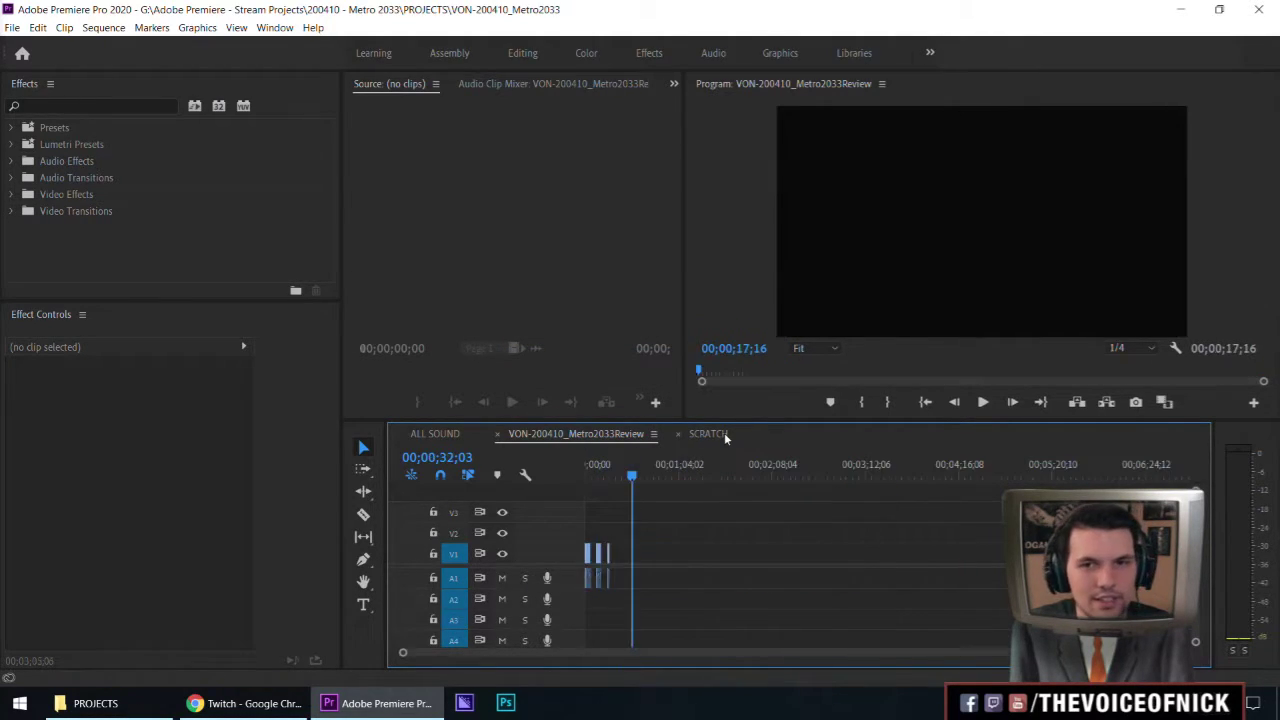
pyautogui.click(448, 434)
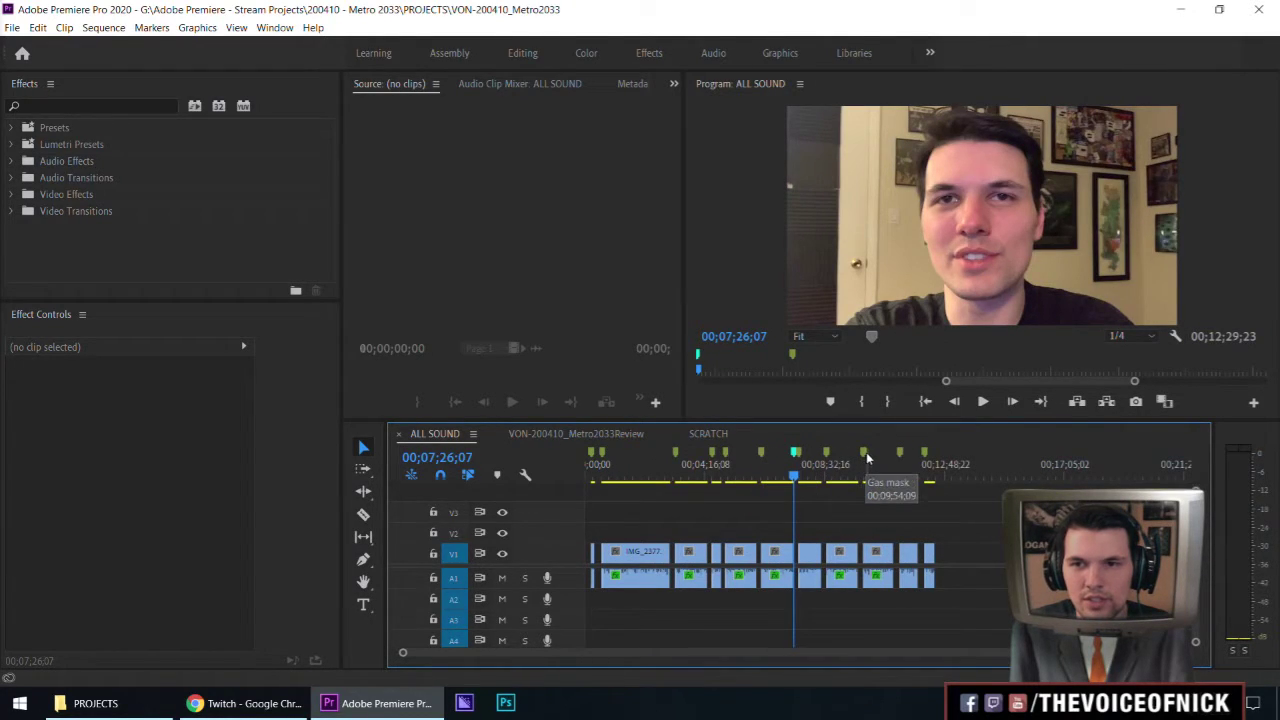
pyautogui.click(900, 453)
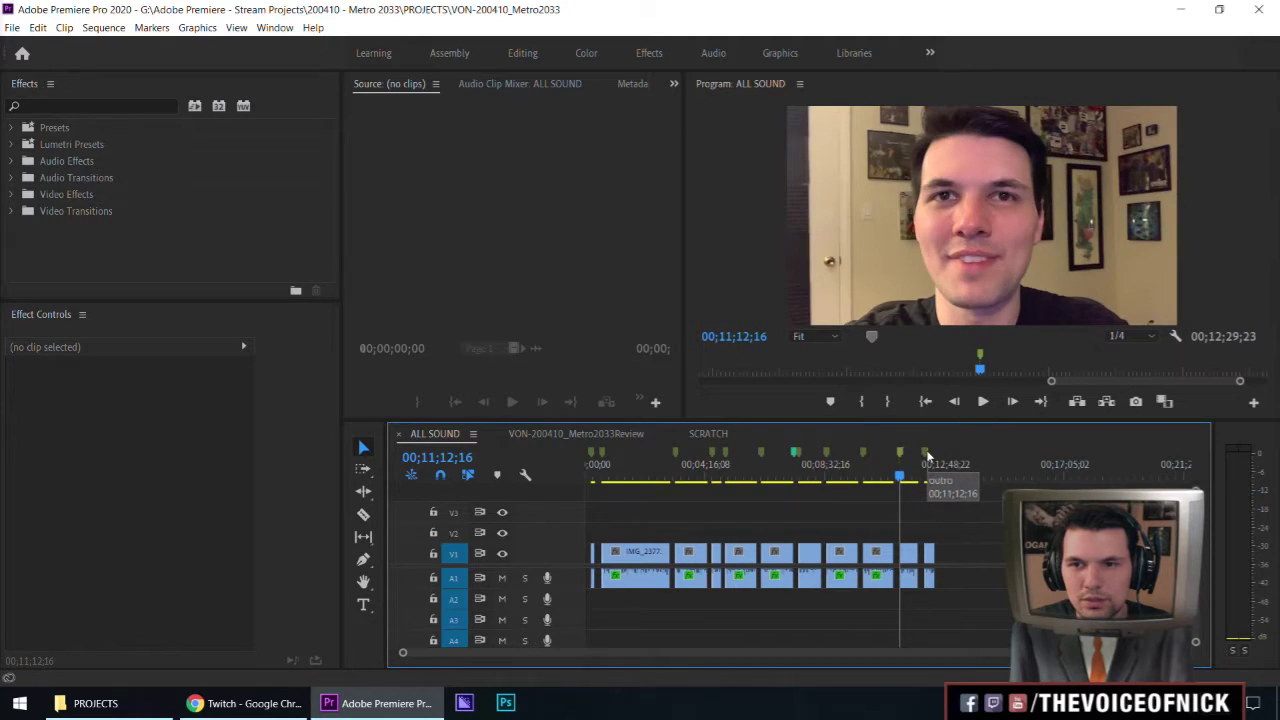
pyautogui.click(826, 453)
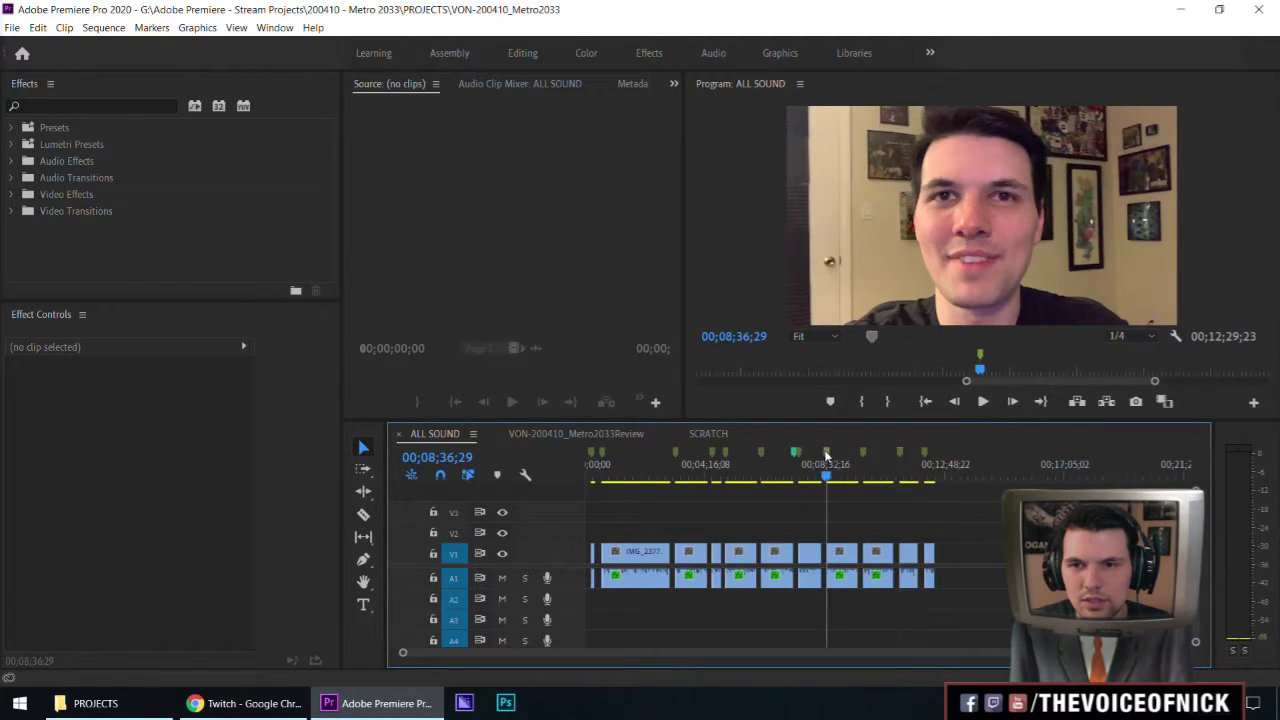
pyautogui.press('=')
pyautogui.click(948, 553)
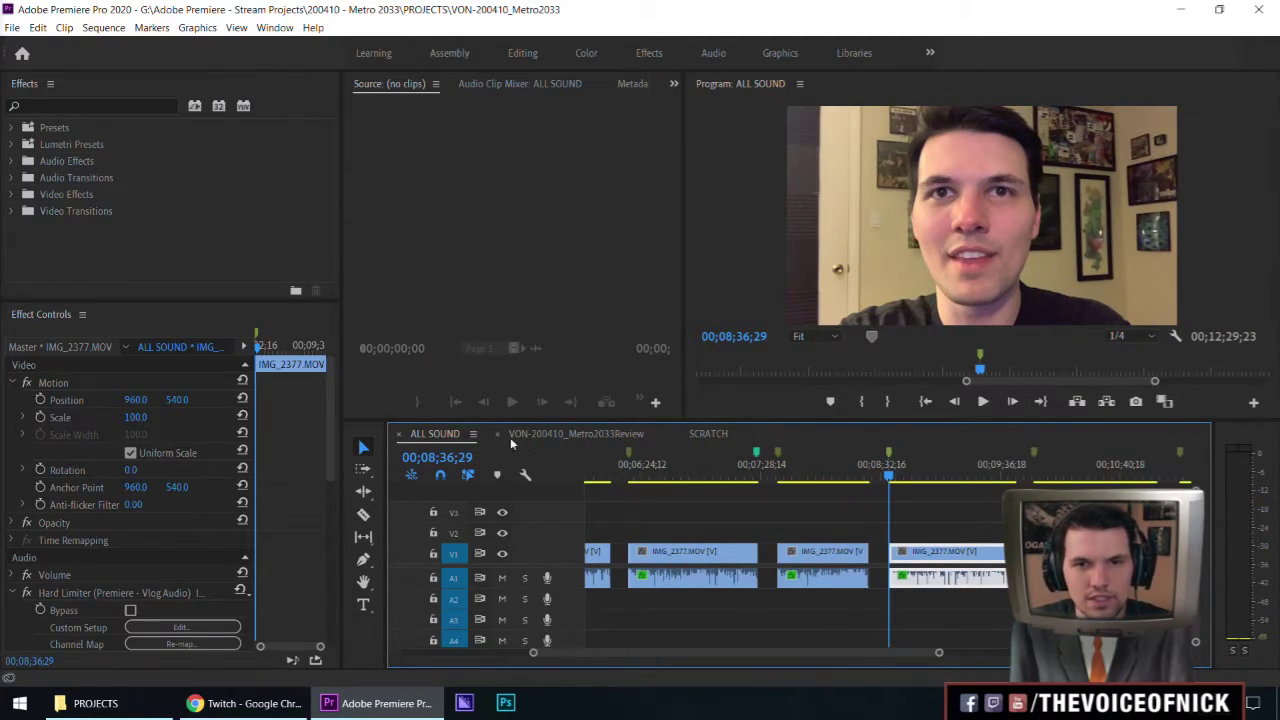
# Paste the copied clip into the VON-200410_Metro2033Review sequence at 00;03;05;06 and save the project.
pyautogui.press('-')
pyautogui.click(611, 435)
pyautogui.click(960, 552)
pyautogui.click(957, 503)
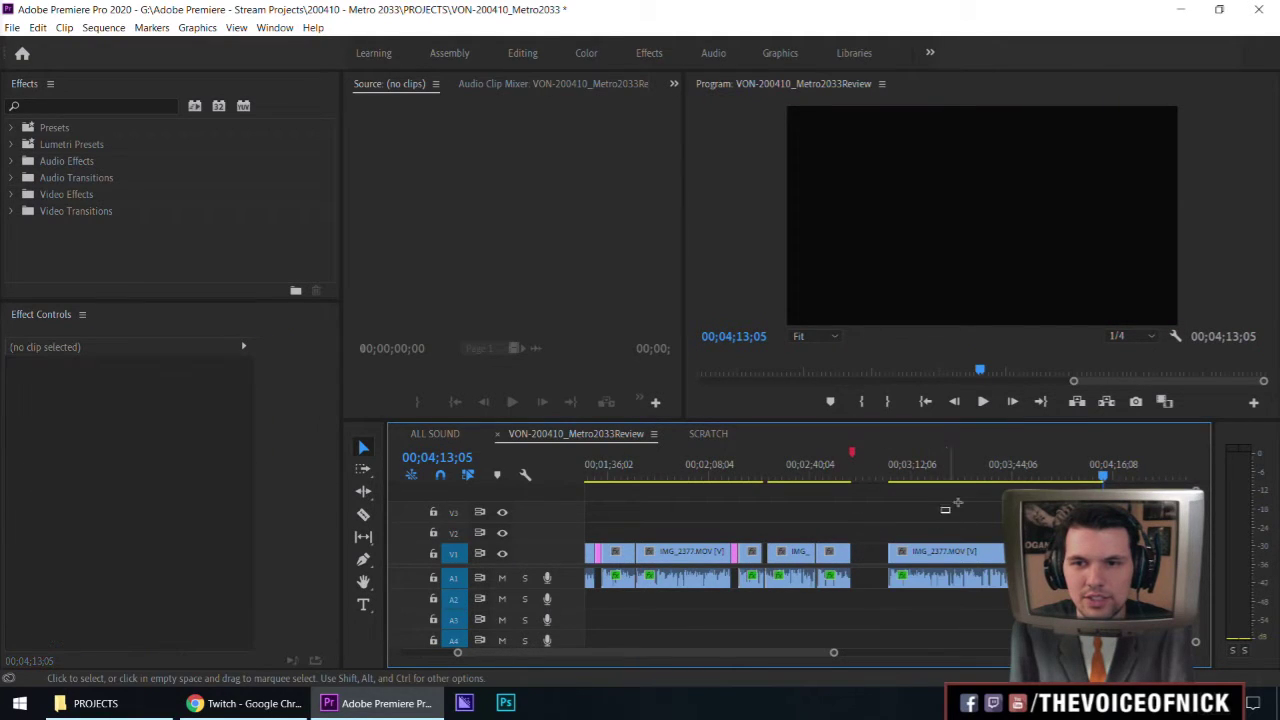
pyautogui.hotkey('ctrl', 's')
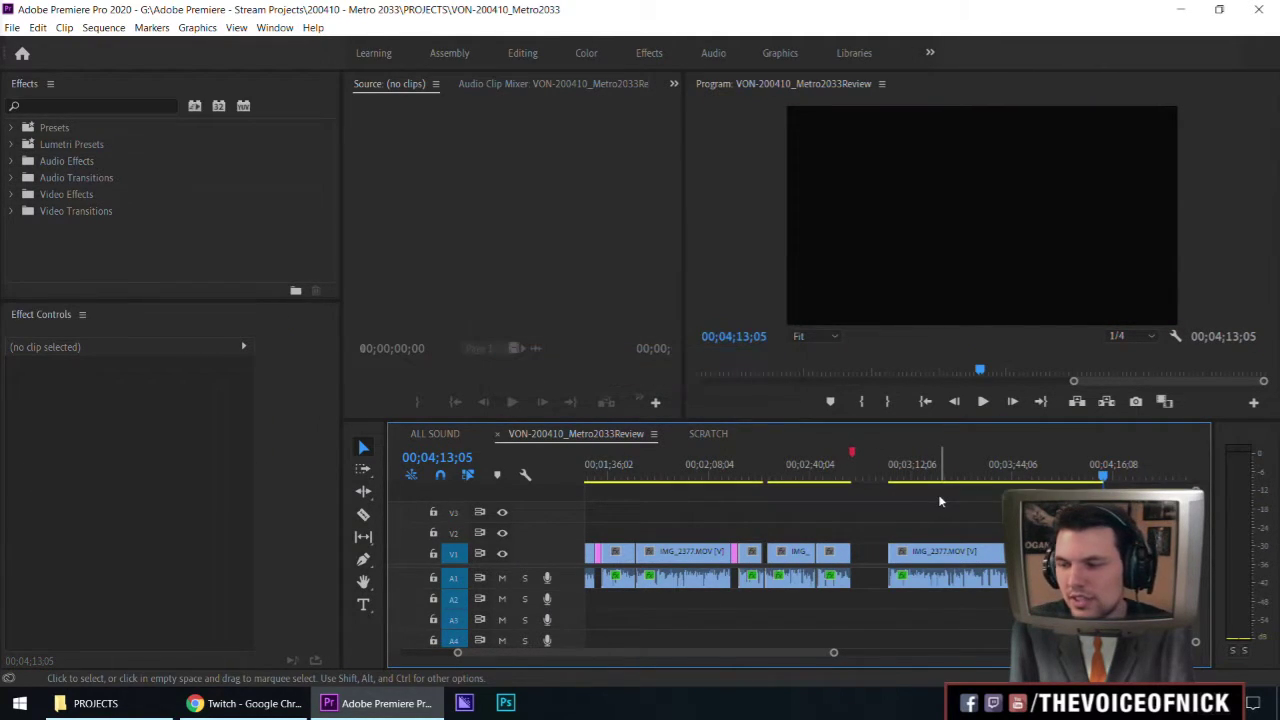
# Return to the start of the pasted clip, save the project and play the clip's opening seconds.
pyautogui.press('Up')
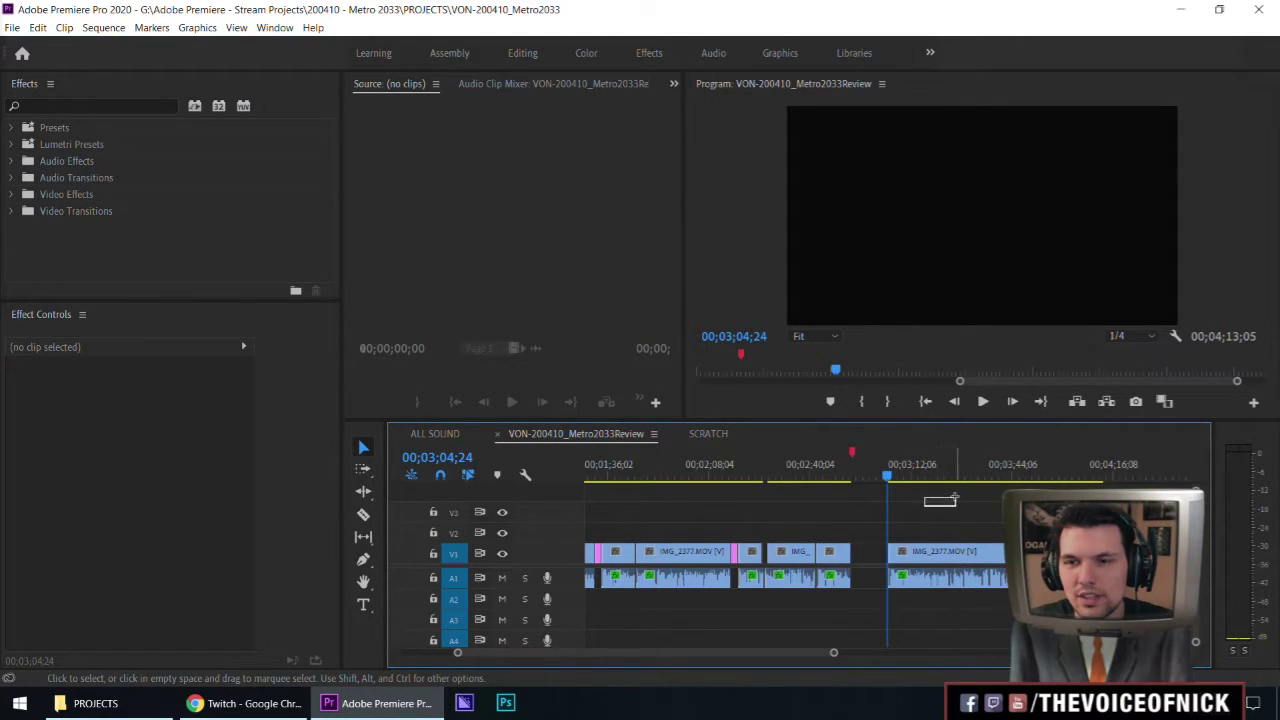
pyautogui.hotkey('ctrl', 's')
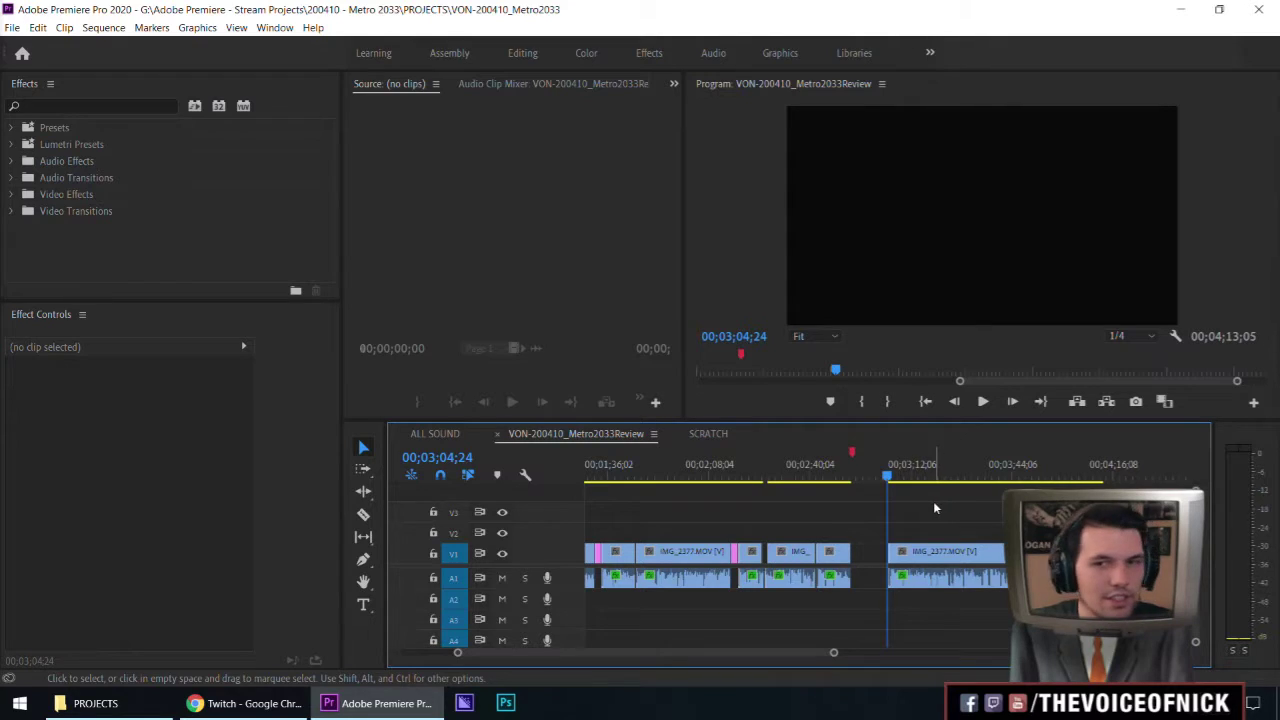
pyautogui.press('-')
pyautogui.press('=')
pyautogui.press('space')
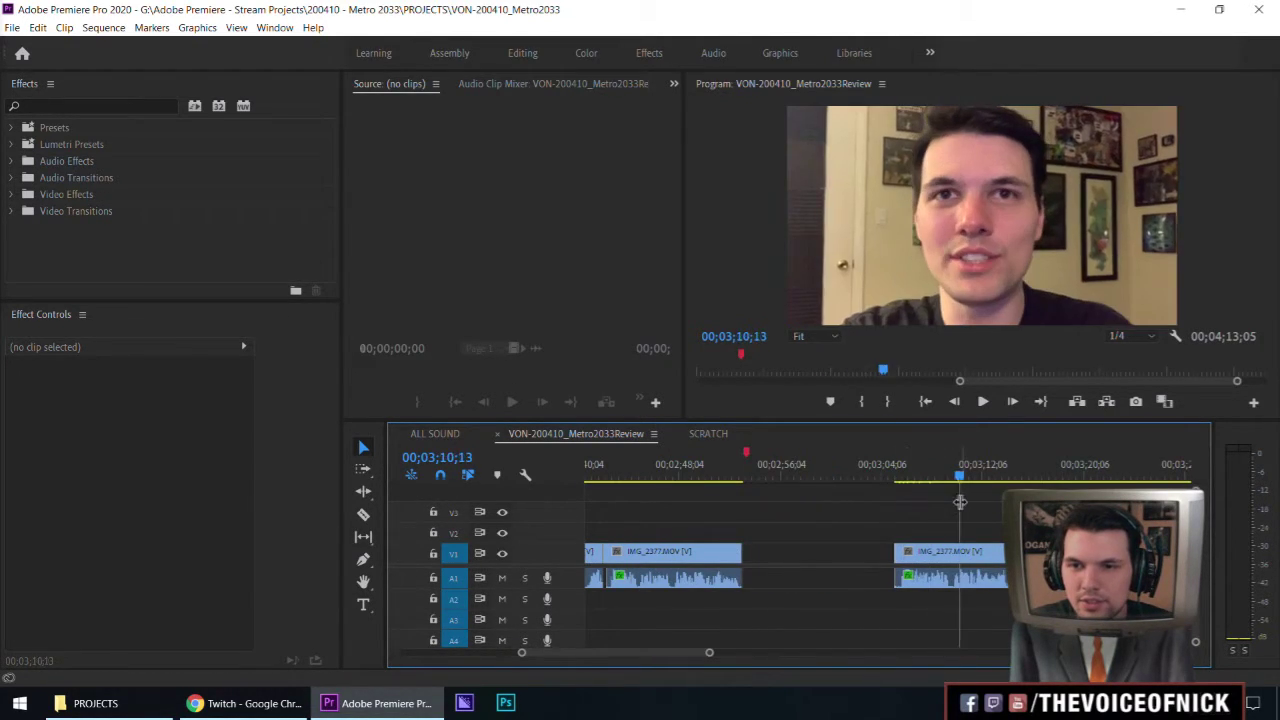
pyautogui.press('space')
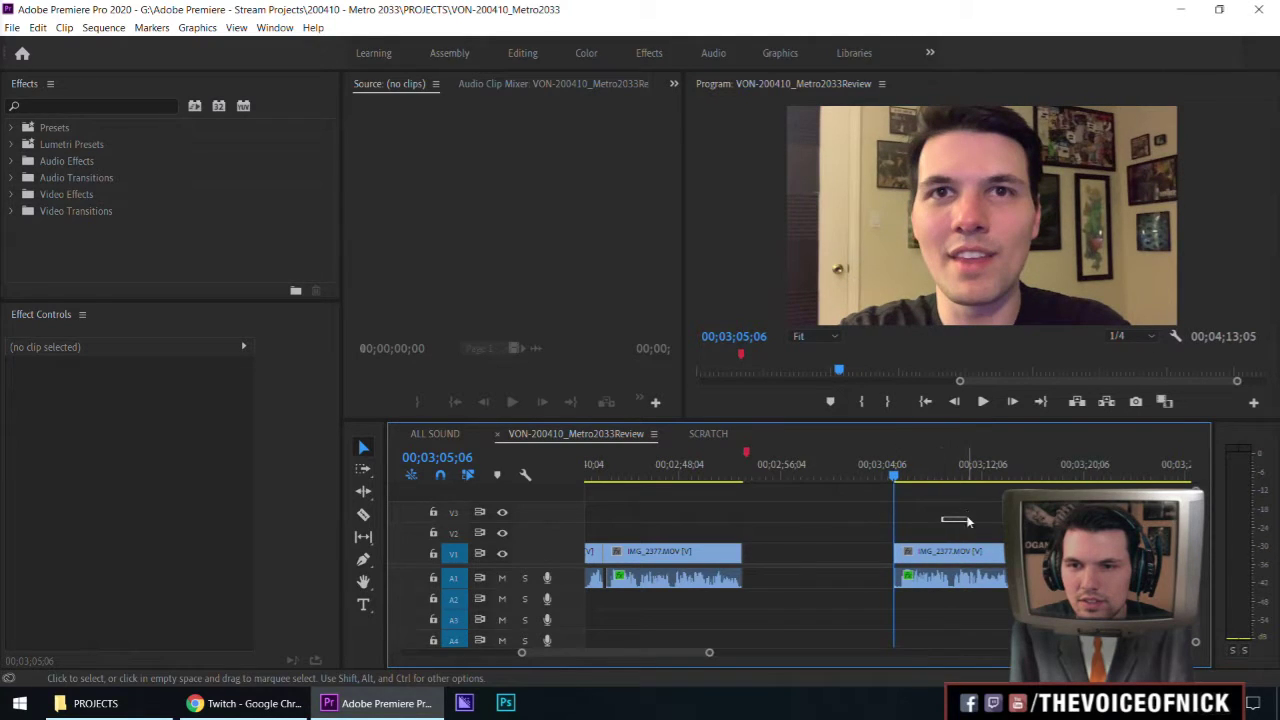
pyautogui.moveTo(965, 523); pyautogui.dragTo(994, 524)
pyautogui.press('-')
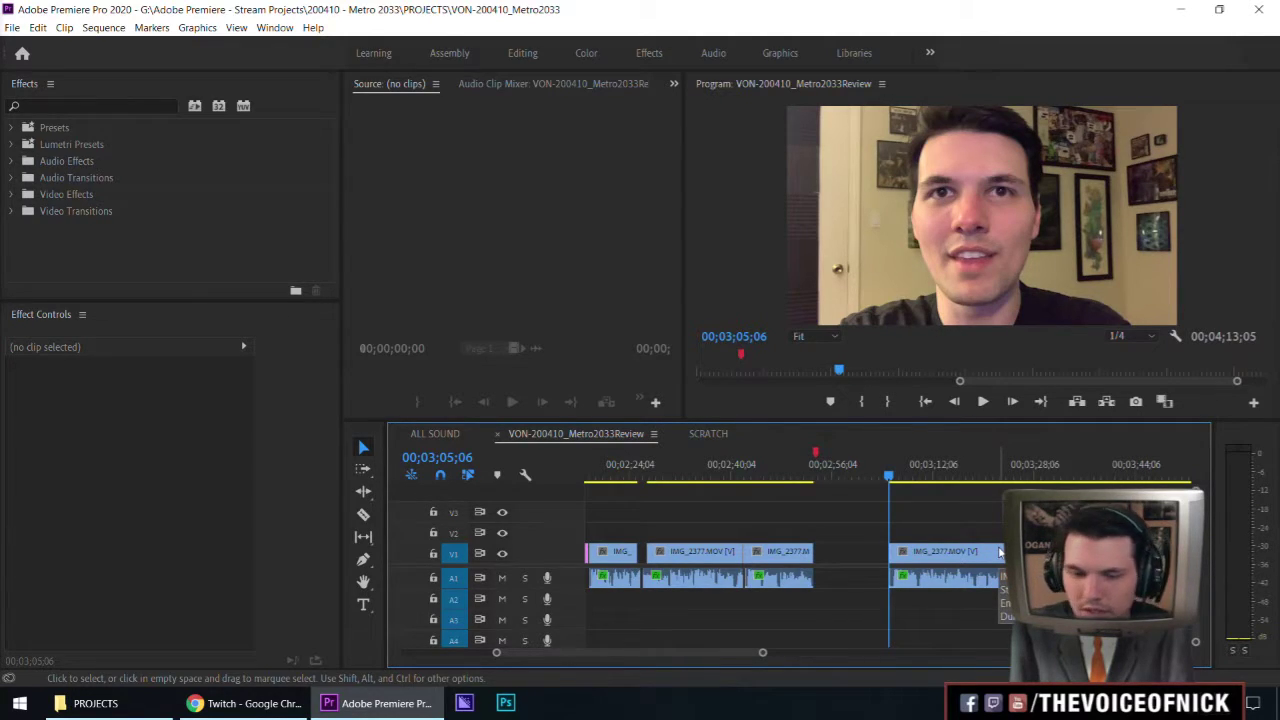
pyautogui.press('=')
pyautogui.press('=')
pyautogui.press('=')
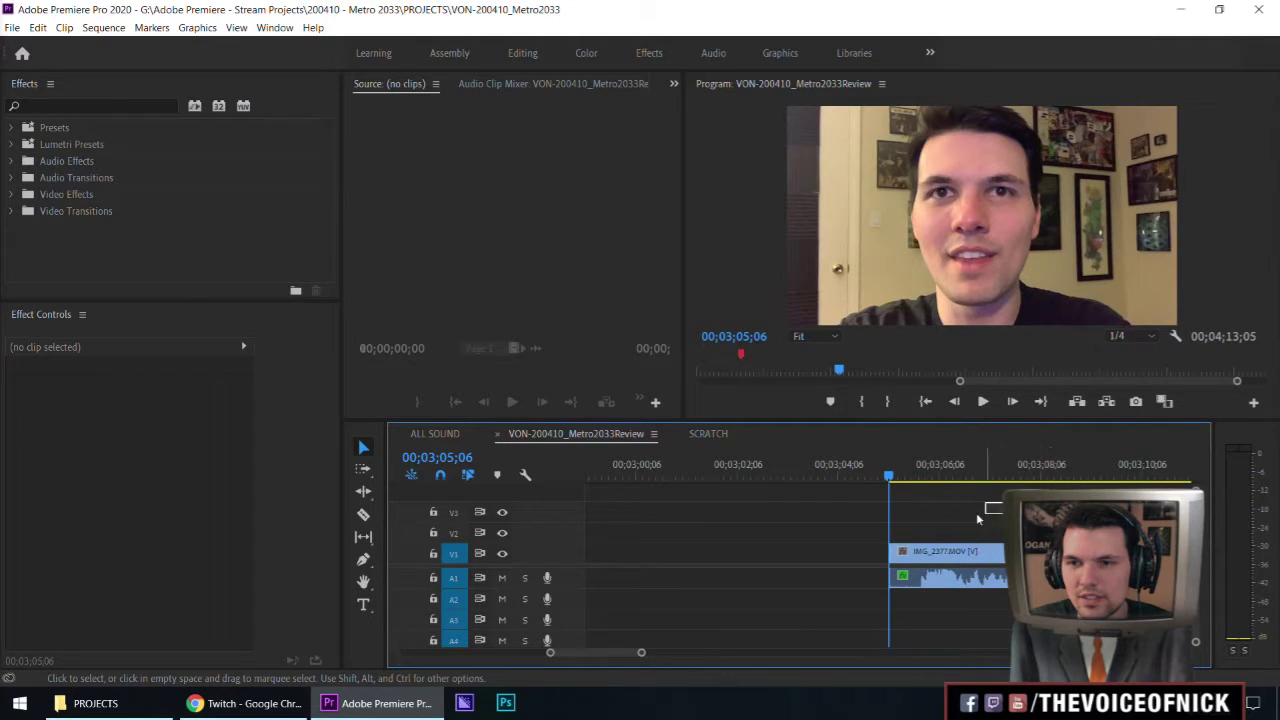
pyautogui.press('-')
pyautogui.press('=')
pyautogui.press('-')
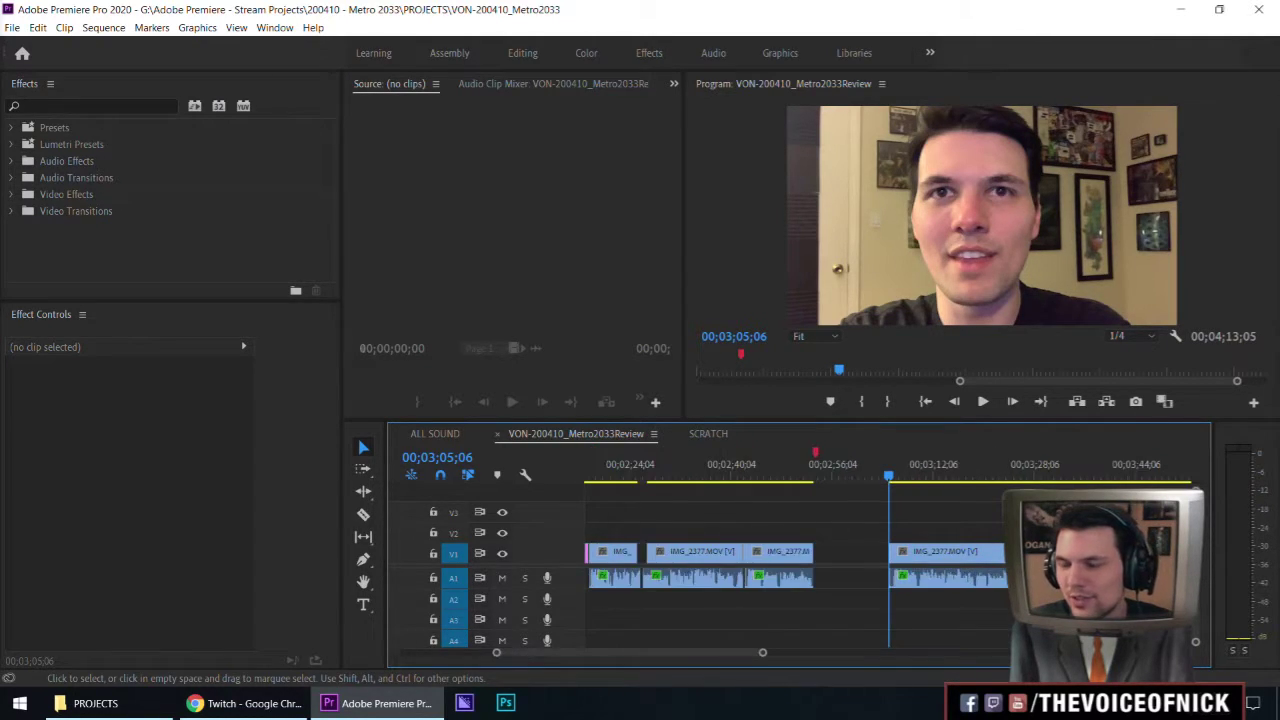
# Play the opening of the pasted clip and trim a short piece off its start, up to where the speech begins.
pyautogui.press('space')
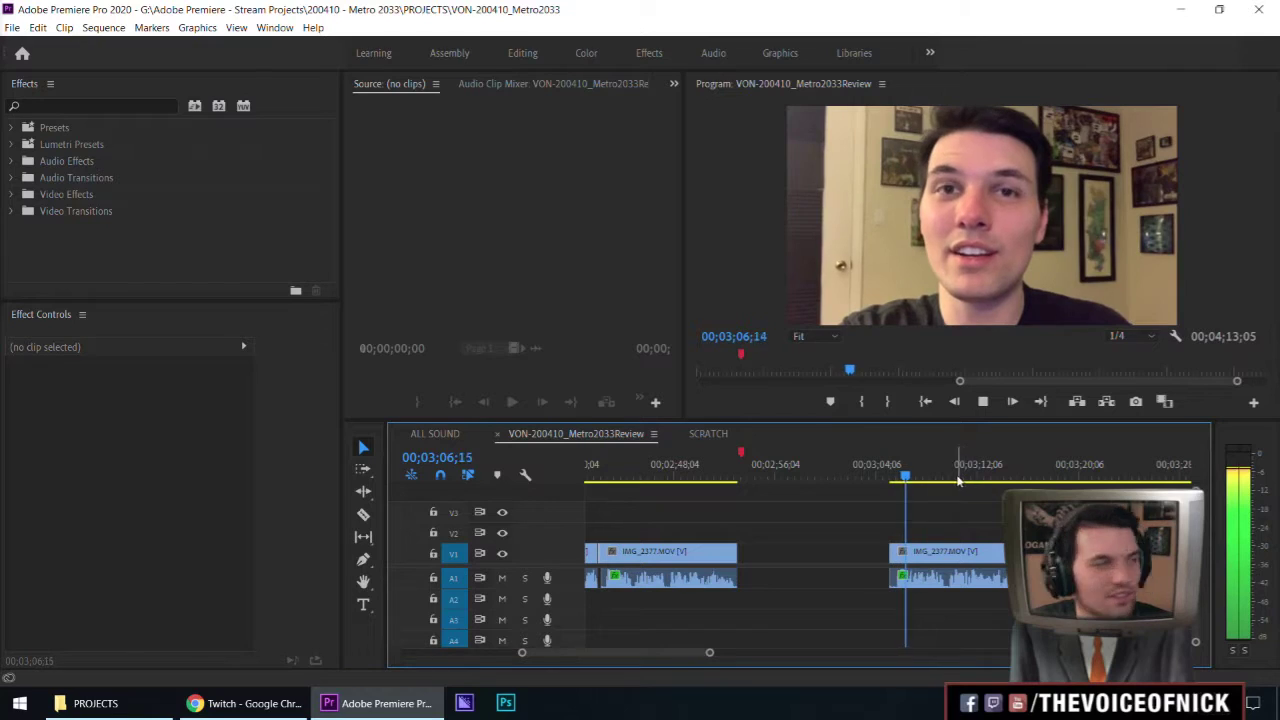
pyautogui.press('=')
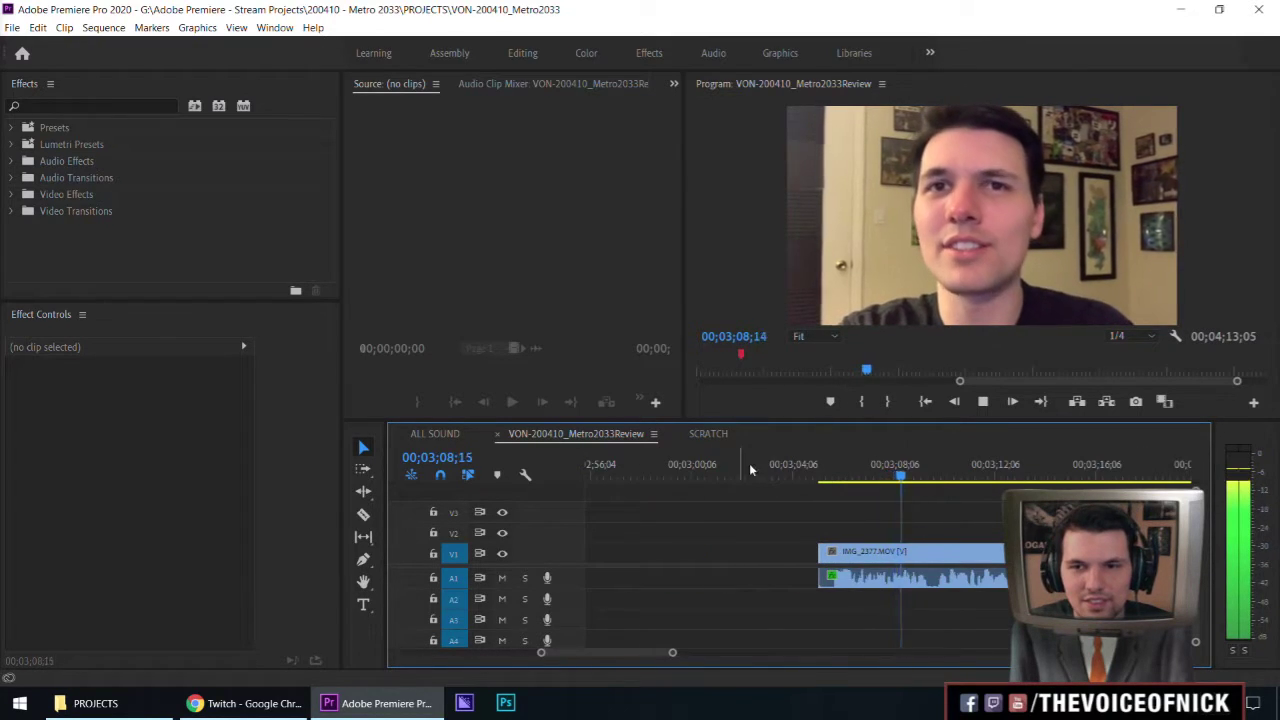
pyautogui.click(743, 472)
pyautogui.moveTo(727, 551); pyautogui.dragTo(747, 551)
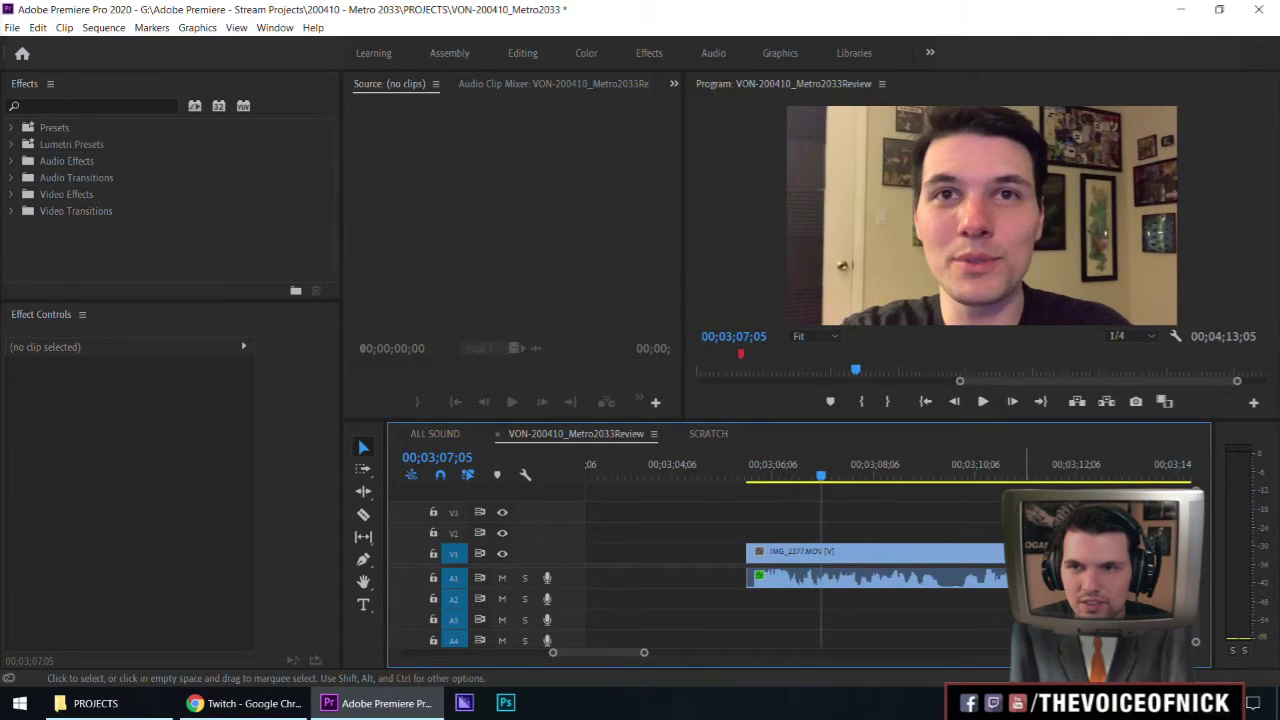
# Play back the trimmed clip from its start to check the opening lines for a section to cut.
pyautogui.press('-')
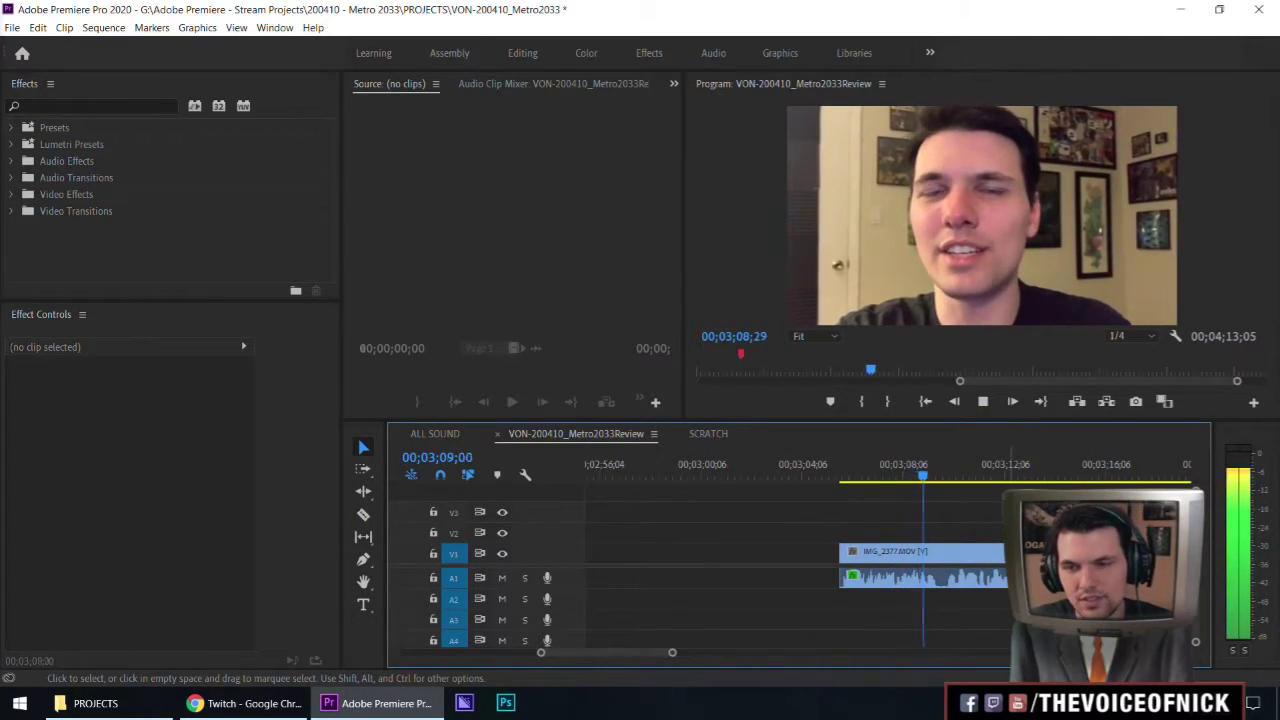
pyautogui.scroll(-5, 887, 516)
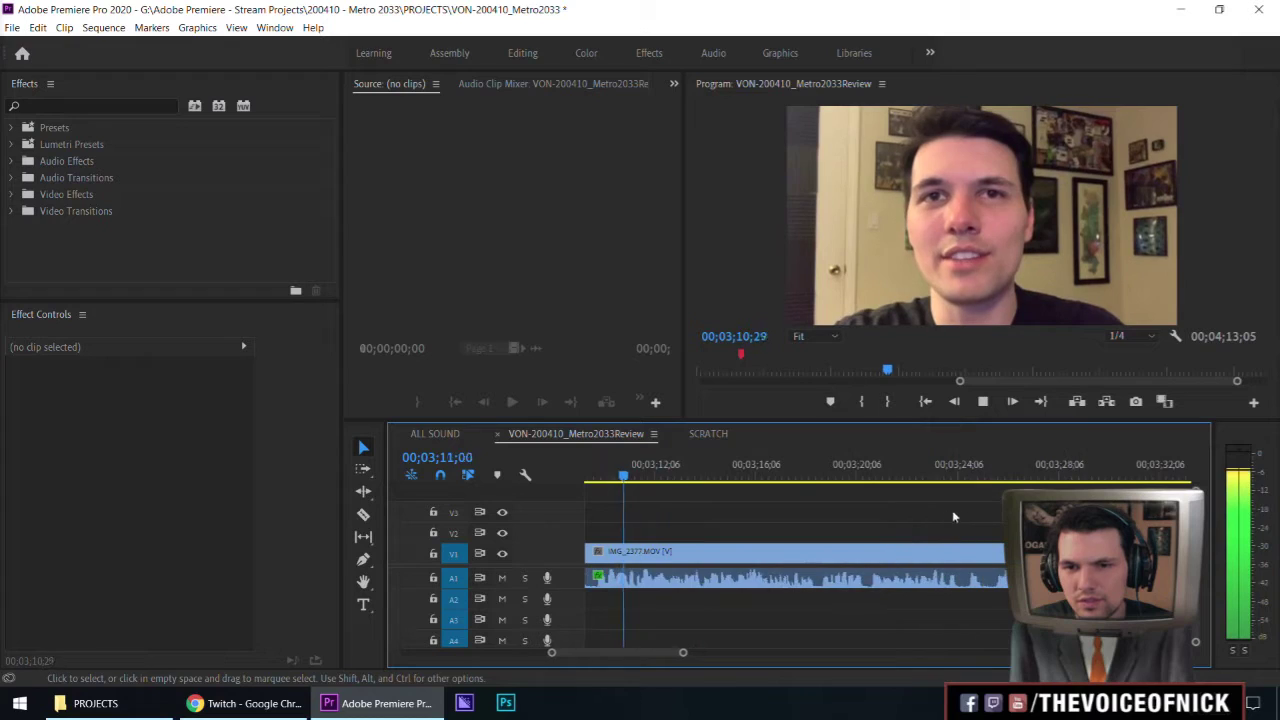
pyautogui.scroll(1, 887, 509)
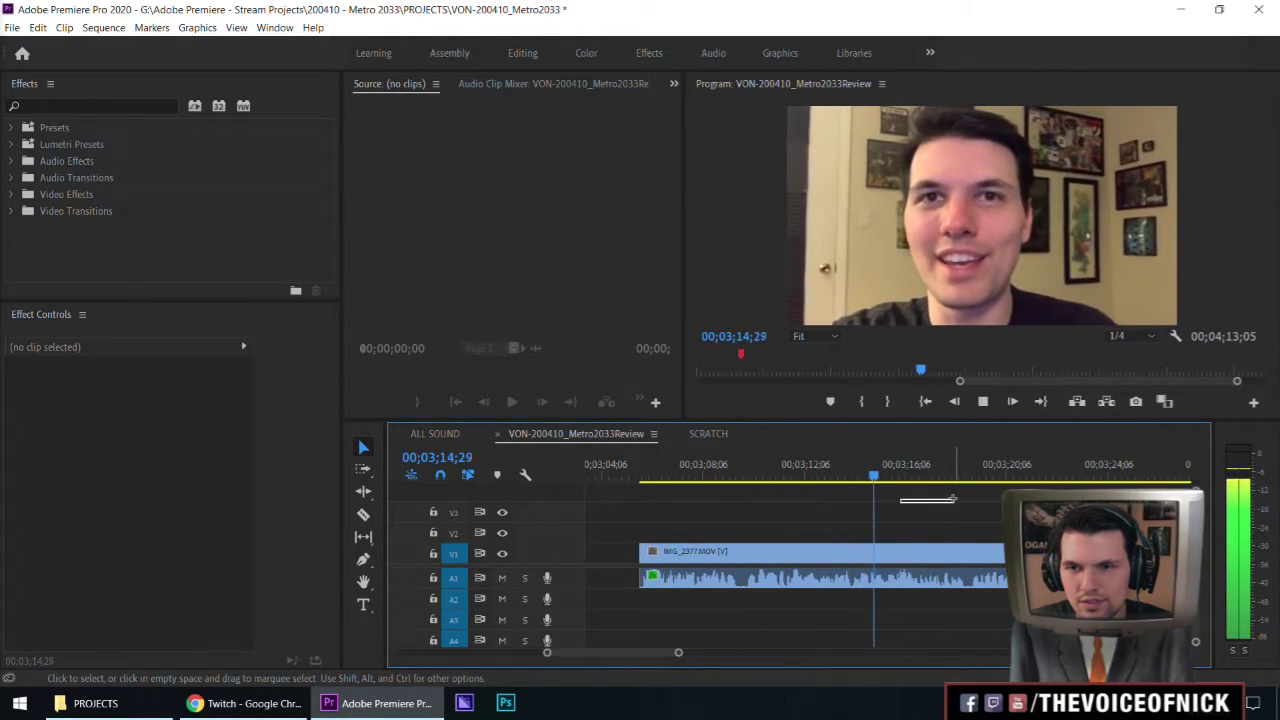
pyautogui.click(671, 477)
pyautogui.scroll(3, 670, 473)
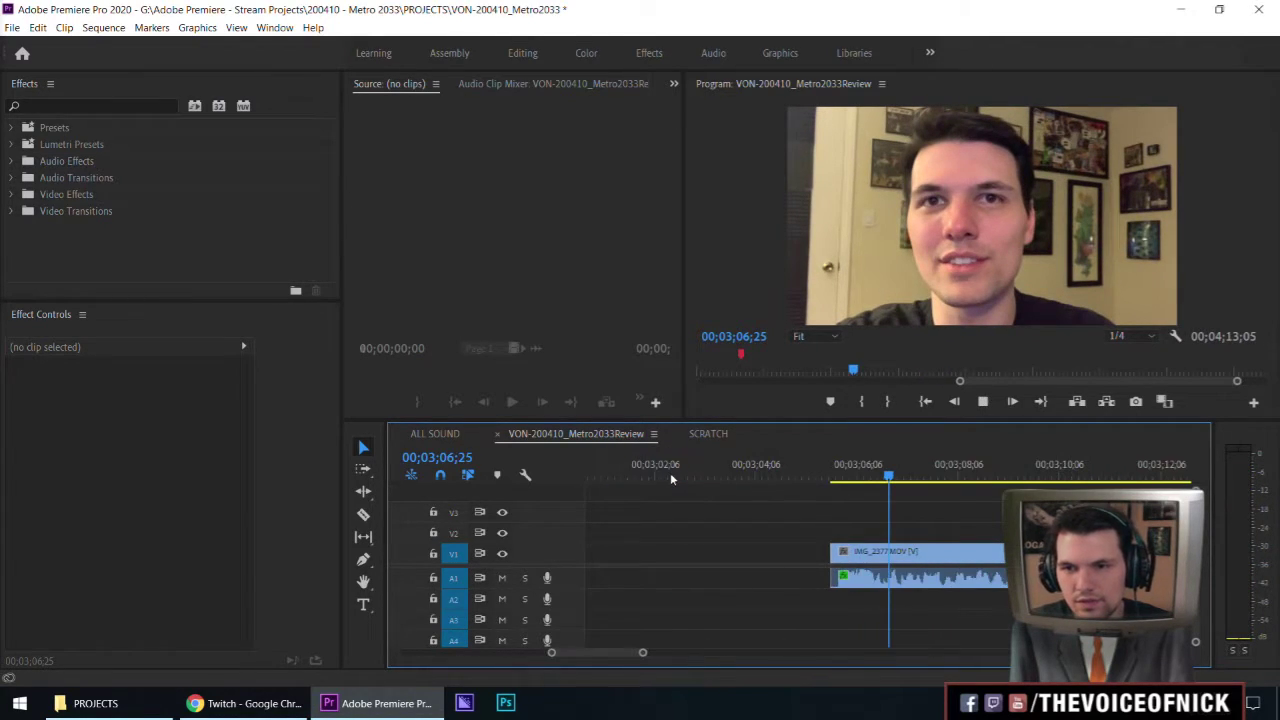
pyautogui.press('space')
pyautogui.scroll(-3, 684, 482)
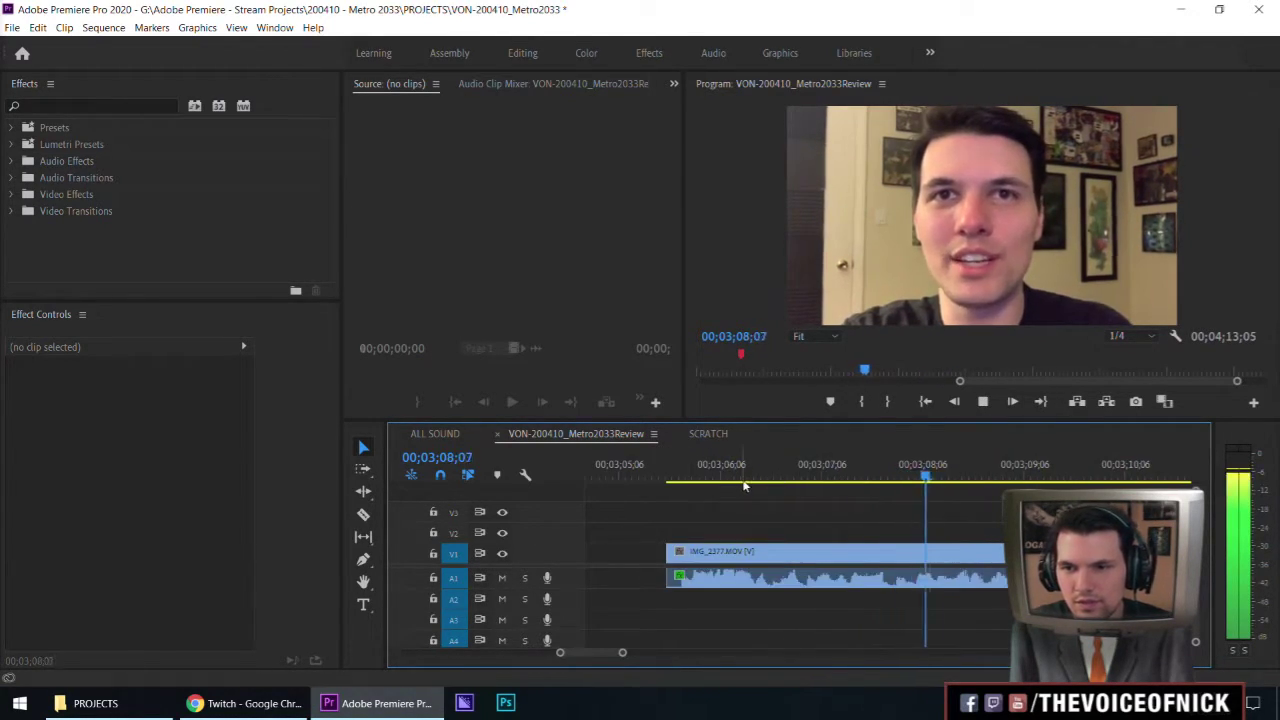
# Split the pasted clip with the Razor tool at about 00;03;08;10.
pyautogui.click(885, 480)
pyautogui.moveTo(873, 490); pyautogui.dragTo(939, 490)
pyautogui.press('c')
pyautogui.click(946, 556)
# Split the clip again at about 00;03;11;13 and ripple delete the segment between the two cuts.
pyautogui.press('space')
pyautogui.press('space')
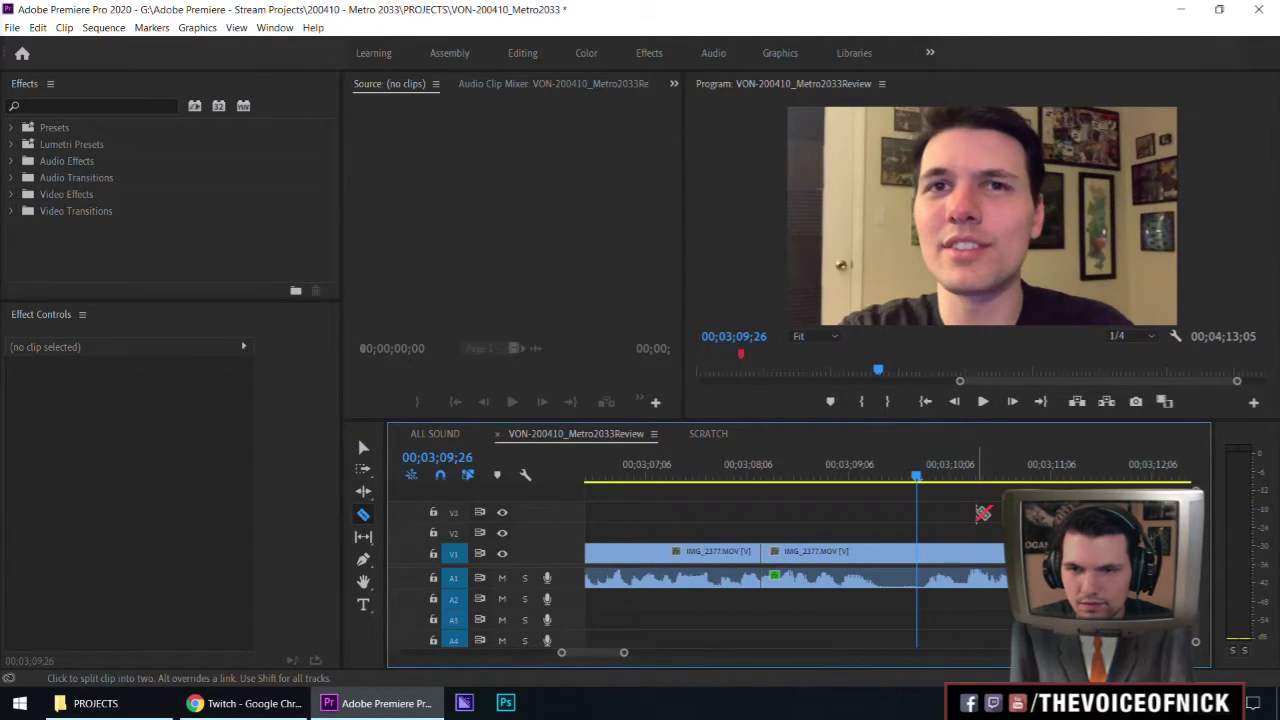
pyautogui.press('space')
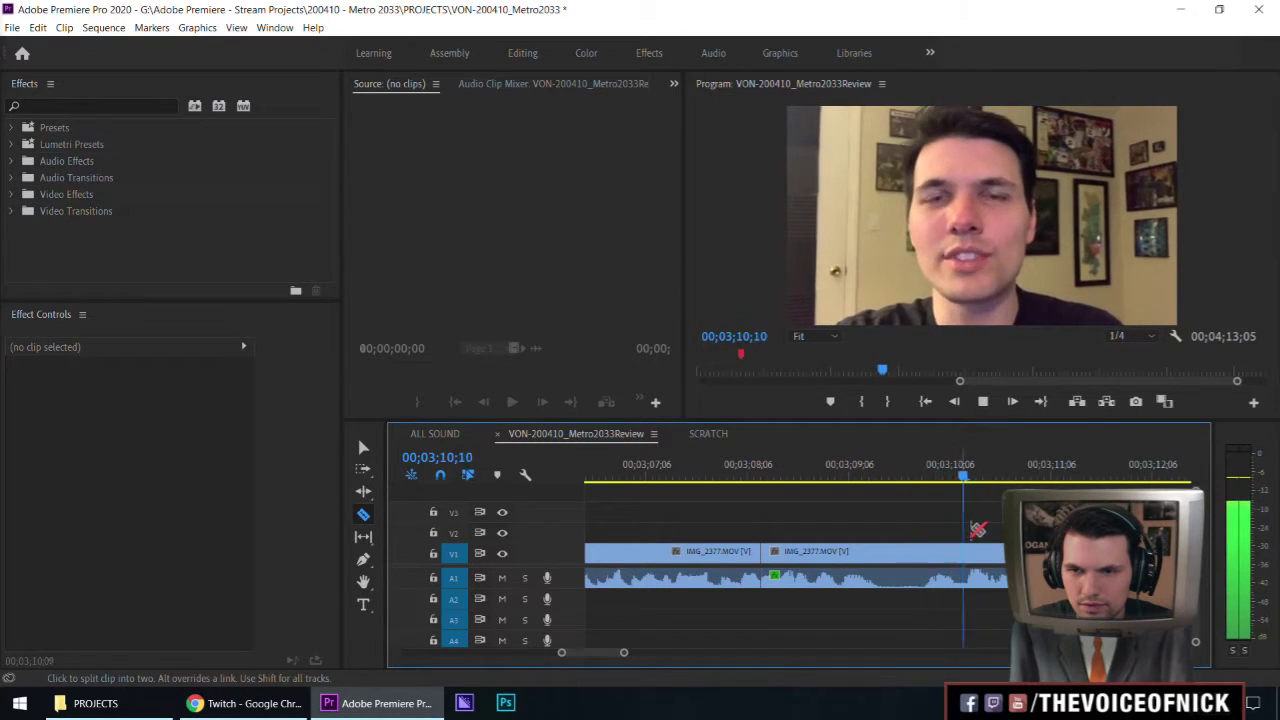
pyautogui.click(812, 477)
pyautogui.moveTo(815, 480); pyautogui.dragTo(833, 478)
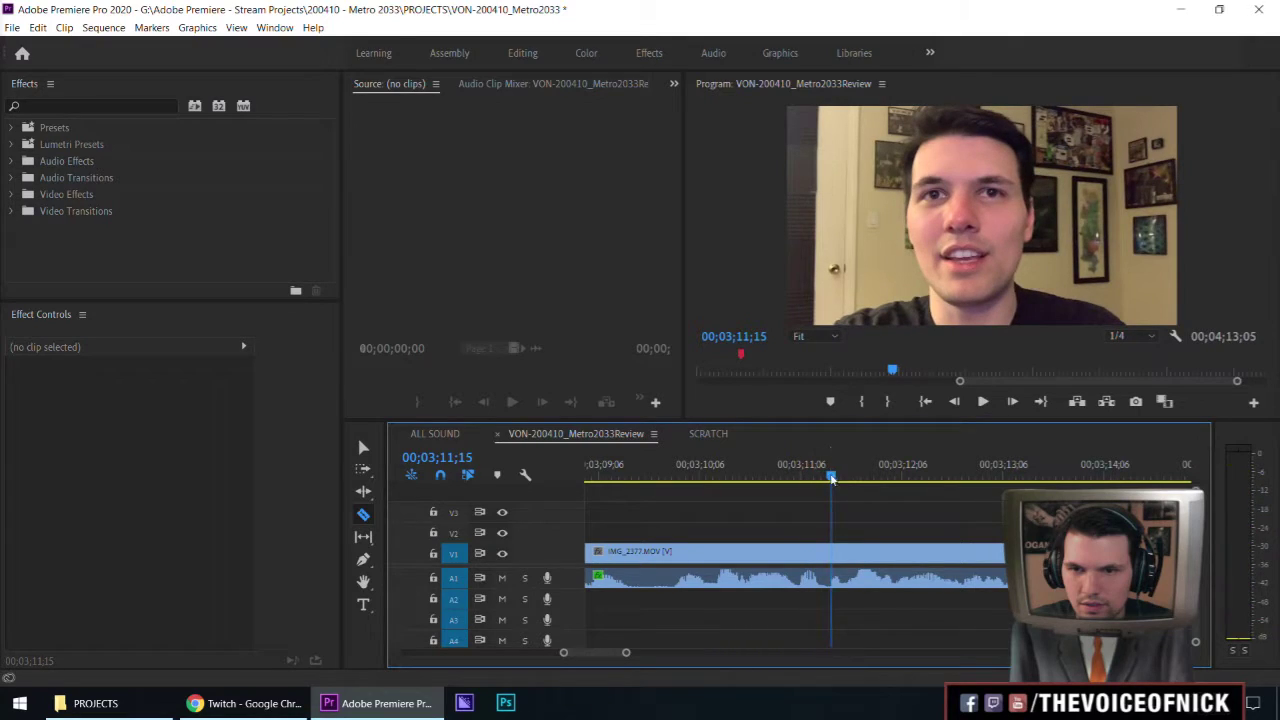
pyautogui.click(824, 560)
pyautogui.press('v')
pyautogui.click(765, 556)
pyautogui.hotkey('shift', 'Delete')
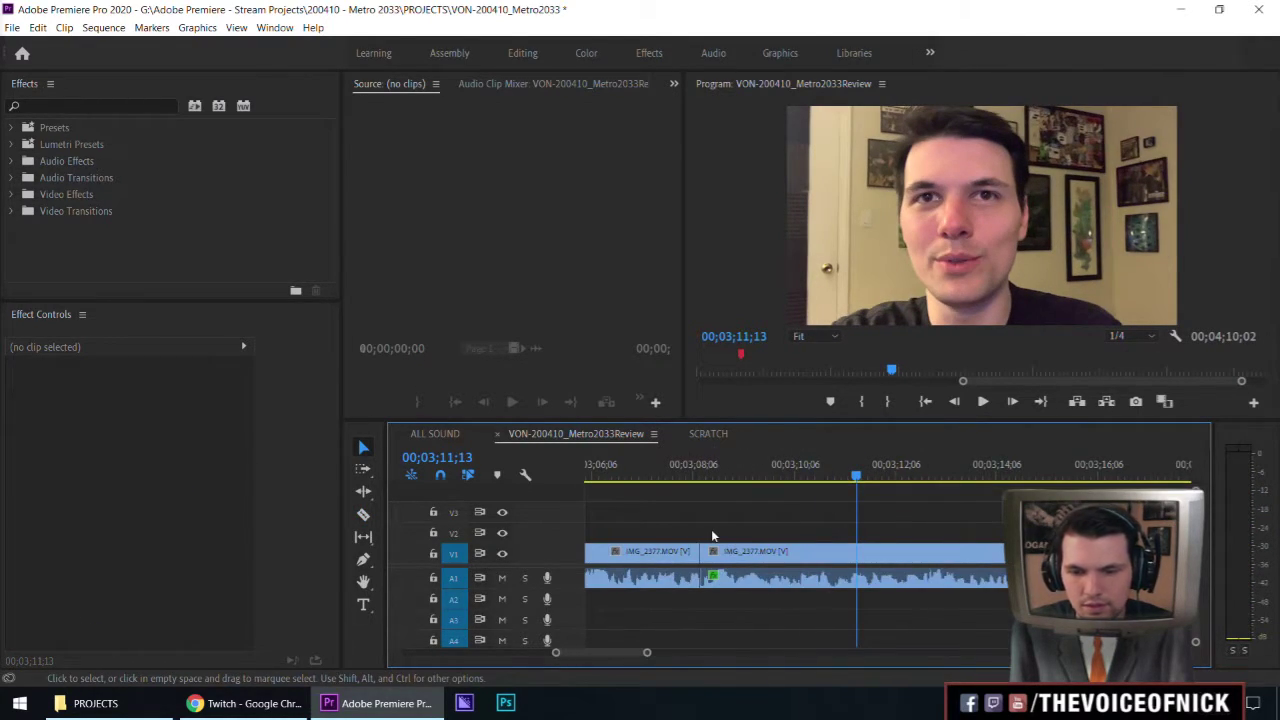
# Save the project and play across the new edit point from about 00;03;07;21 to check the cut.
pyautogui.press('Up')
pyautogui.press('Left')
pyautogui.press('Left')
pyautogui.press('Left')
pyautogui.press('Left')
pyautogui.press('Left')
pyautogui.press('Left')
pyautogui.press('Left')
pyautogui.press('Left')
pyautogui.press('Left')
pyautogui.press('Left')
pyautogui.press('Left')
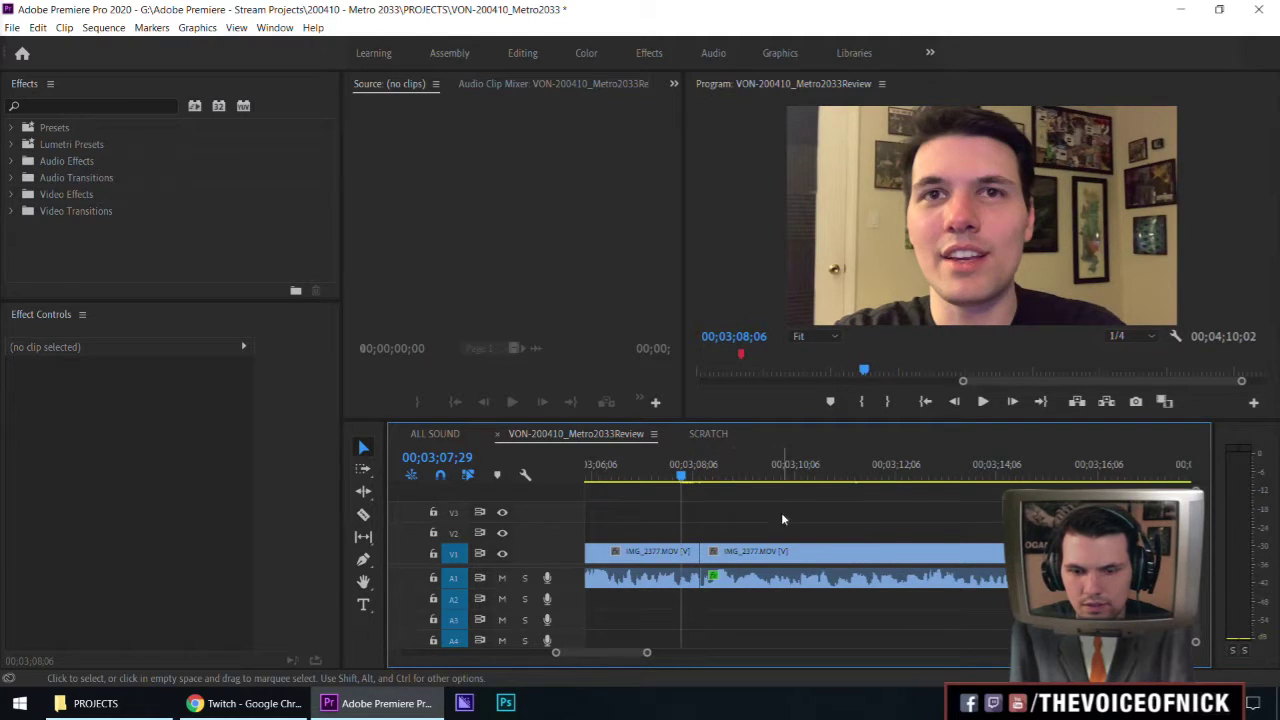
pyautogui.press('=')
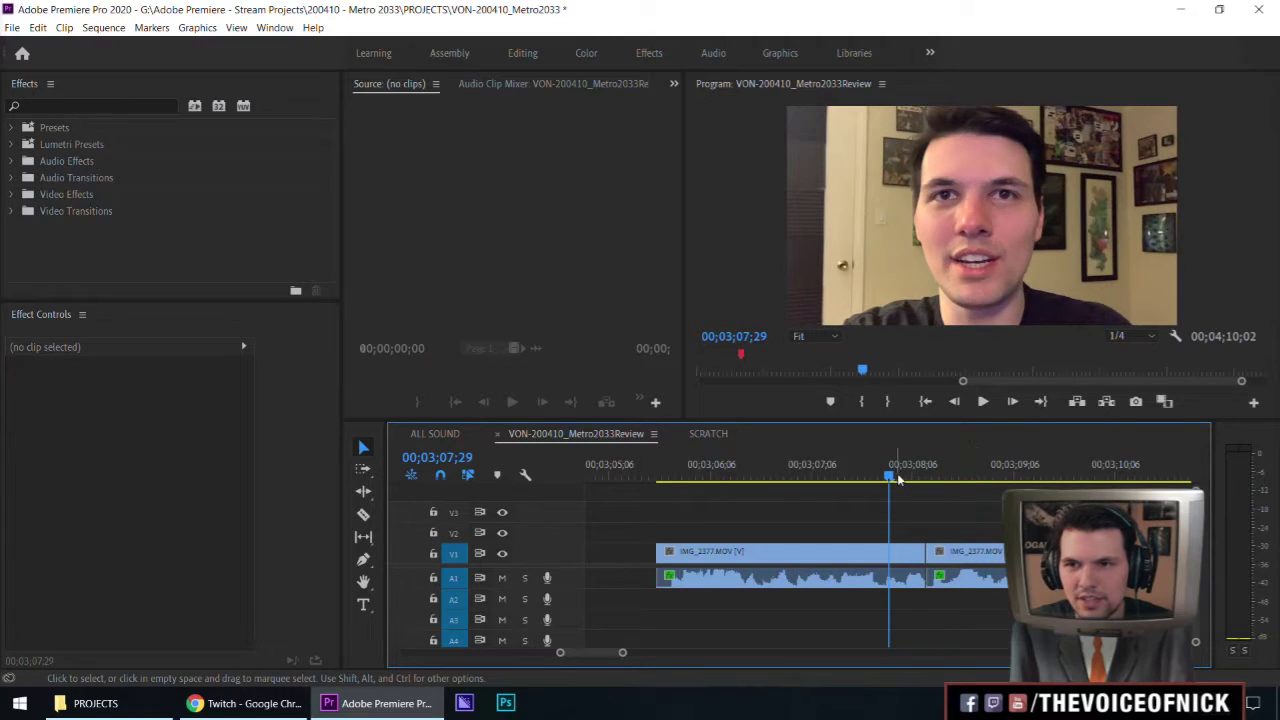
pyautogui.hotkey('ctrl', 's')
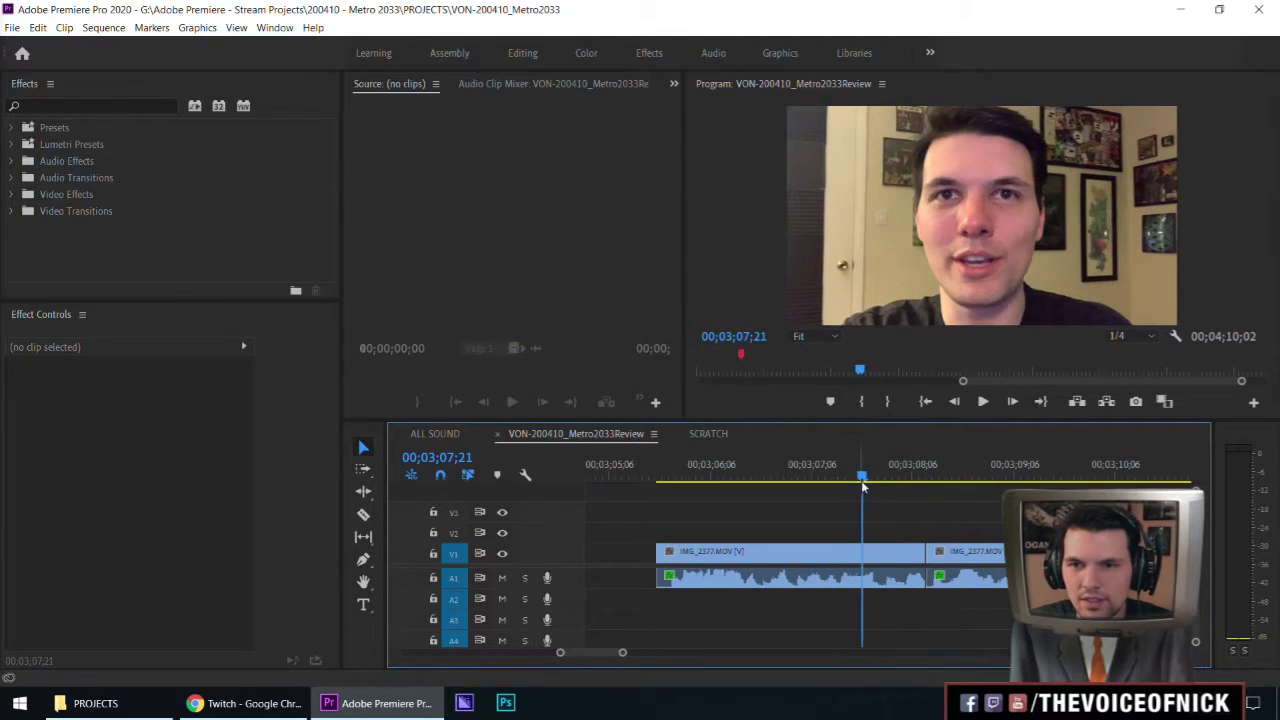
pyautogui.press('space')
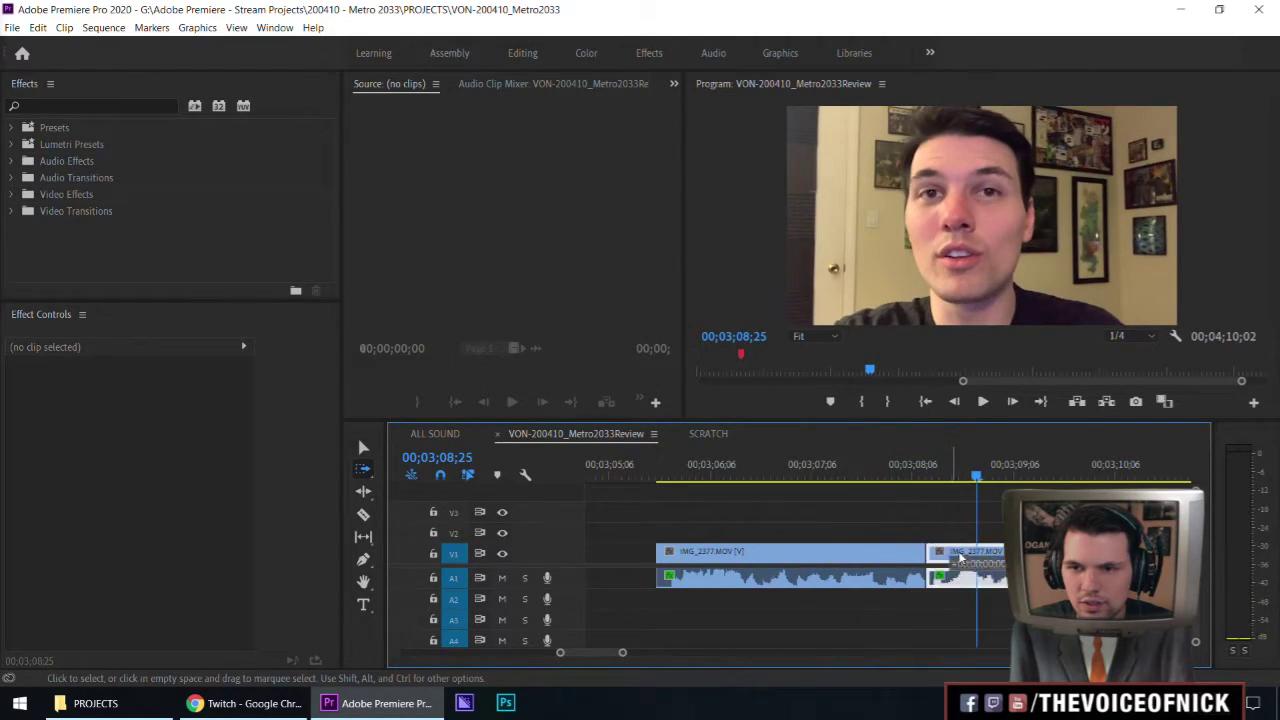
# Open a 3-frame gap at the cut and add a 3-frame Constant Power fade to the end of the preceding clip's audio.
pyautogui.moveTo(951, 560); pyautogui.dragTo(961, 560)
pyautogui.rightClick(920, 578)
pyautogui.click(965, 563)
pyautogui.write('3')
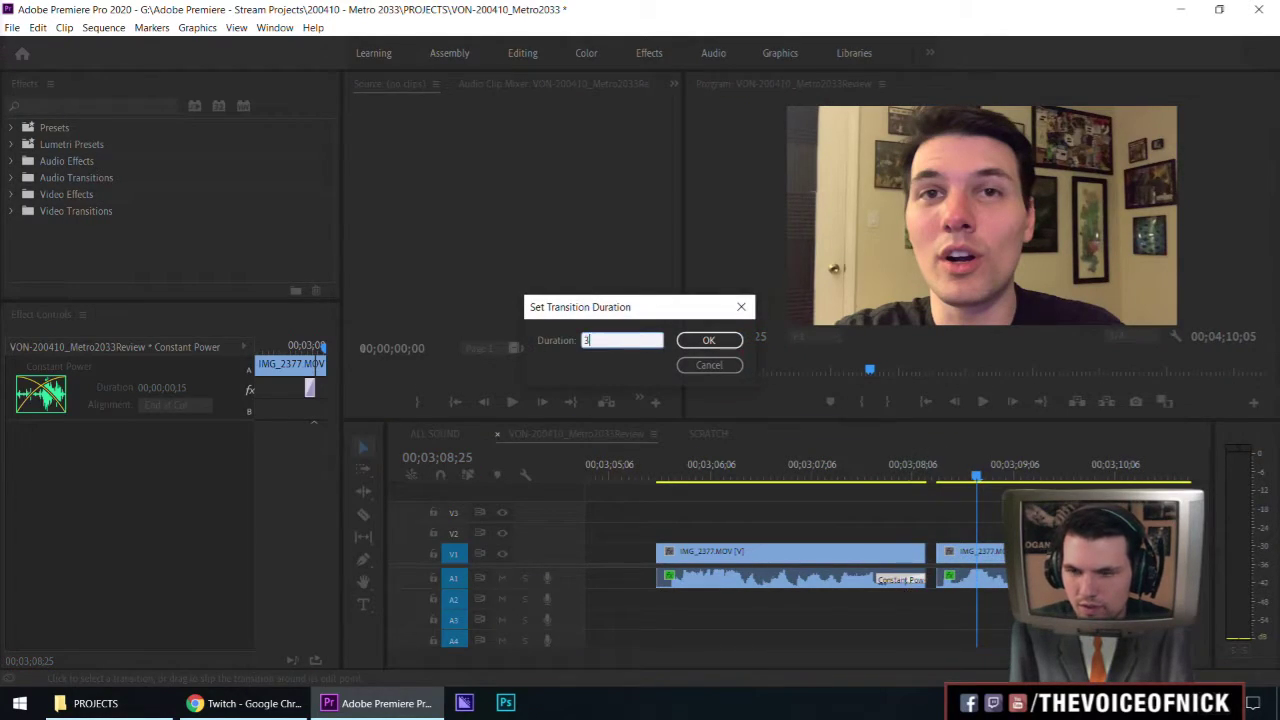
pyautogui.press('Return')
# Play across the gap several times from about 00;03;07;28 to check the fade and the pacing of the edit.
pyautogui.click(883, 470)
pyautogui.press('space')
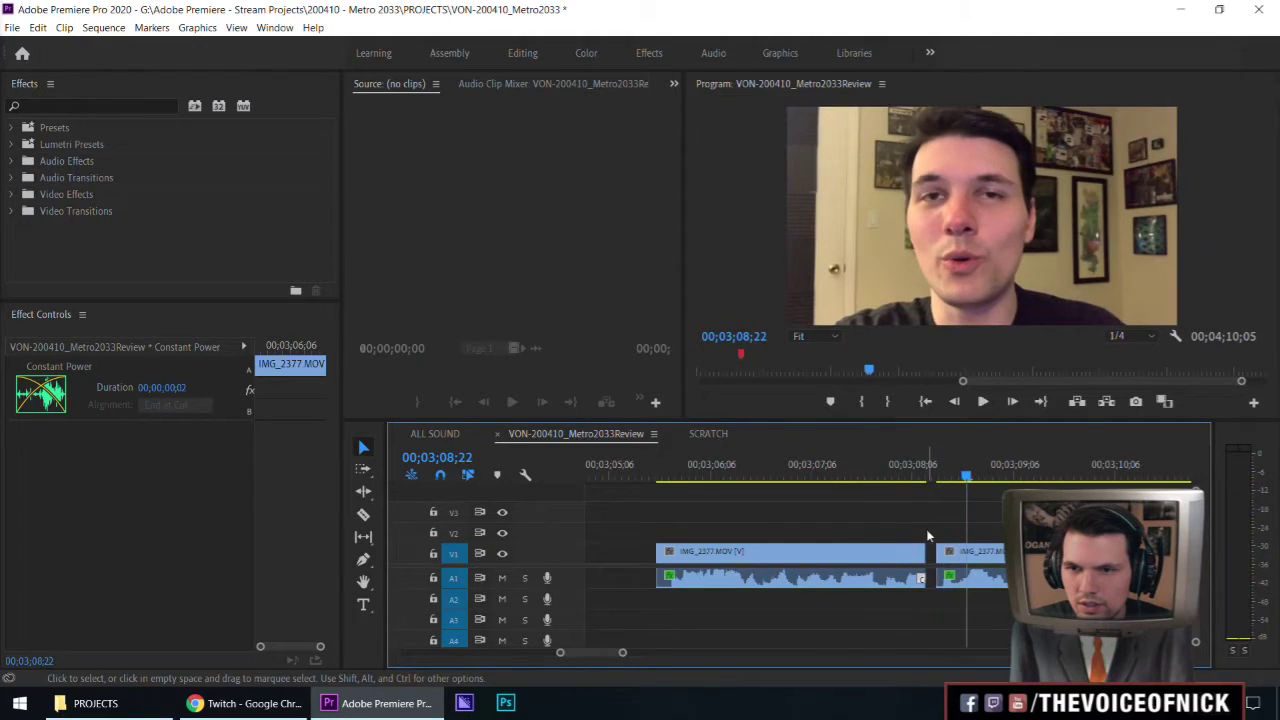
pyautogui.click(926, 535)
pyautogui.click(887, 474)
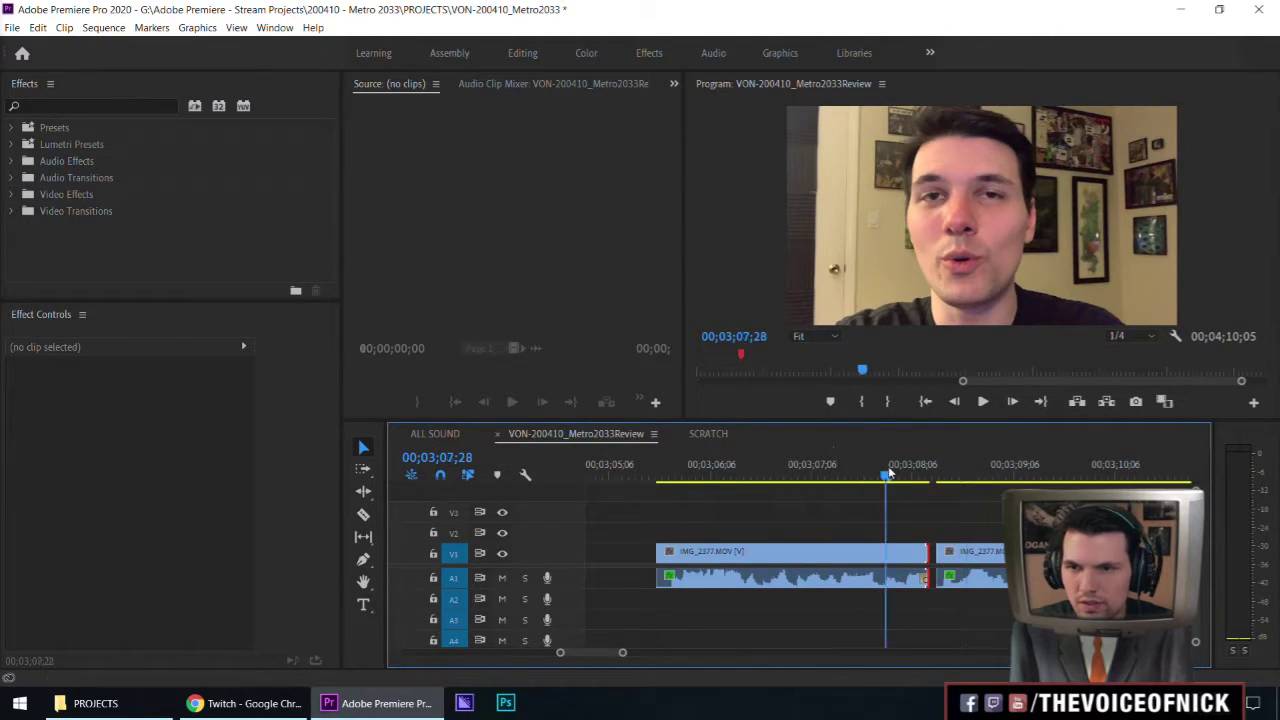
pyautogui.press('space')
pyautogui.press('space')
pyautogui.press('space')
pyautogui.press('space')
pyautogui.write('-')
pyautogui.press('Escape')
pyautogui.hotkey('shift', 'k')
pyautogui.click(951, 519)
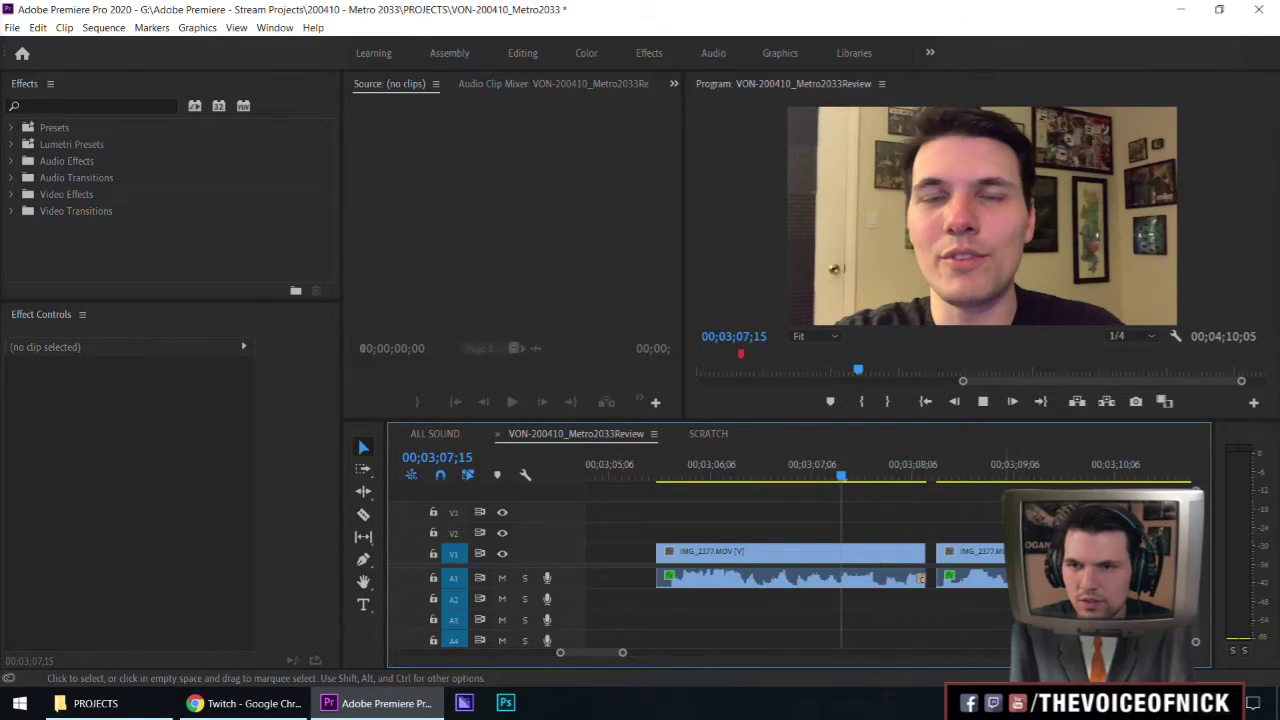
# Shift all clips after the gap 2 frames later with the Track Select Forward tool.
pyautogui.press('a')
pyautogui.click(950, 530)
pyautogui.moveTo(950, 530); pyautogui.dragTo(957, 525)
pyautogui.press('v')
pyautogui.click(959, 522)
# Play from before the widened gap through to about 00;03;24;19 to listen for the next section to cut.
pyautogui.hotkey('shift', 'k')
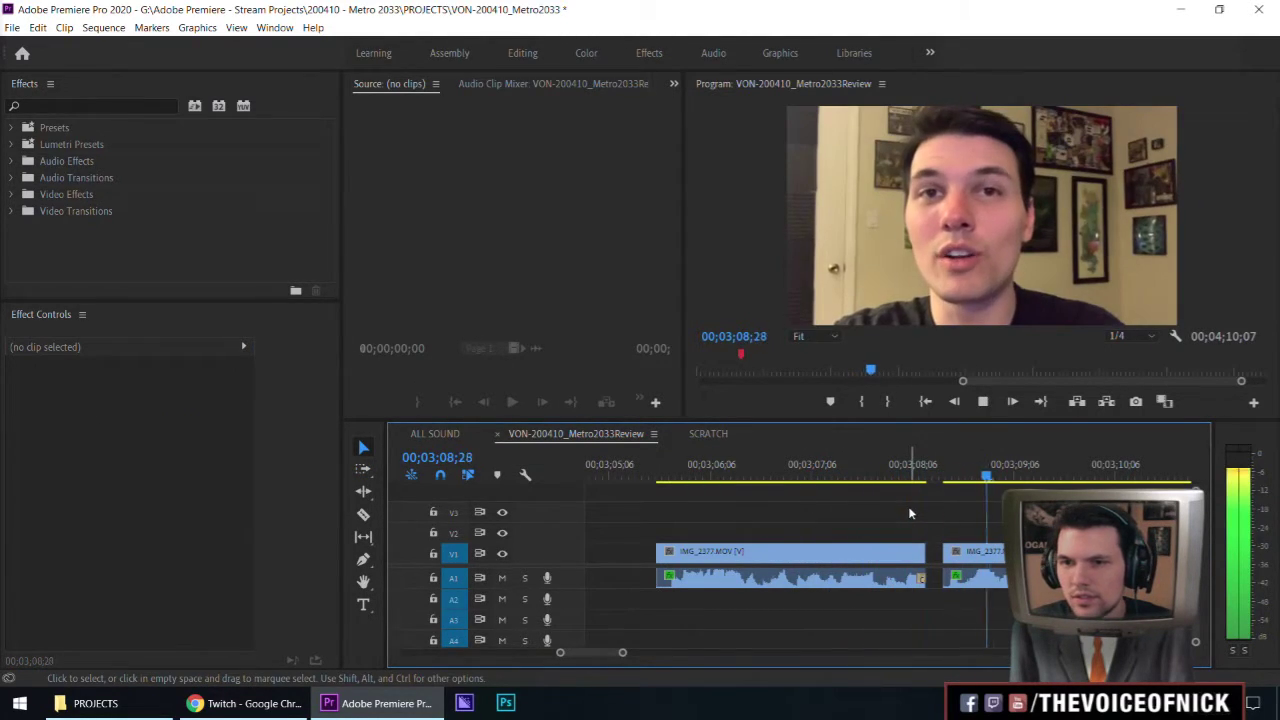
pyautogui.click(827, 478)
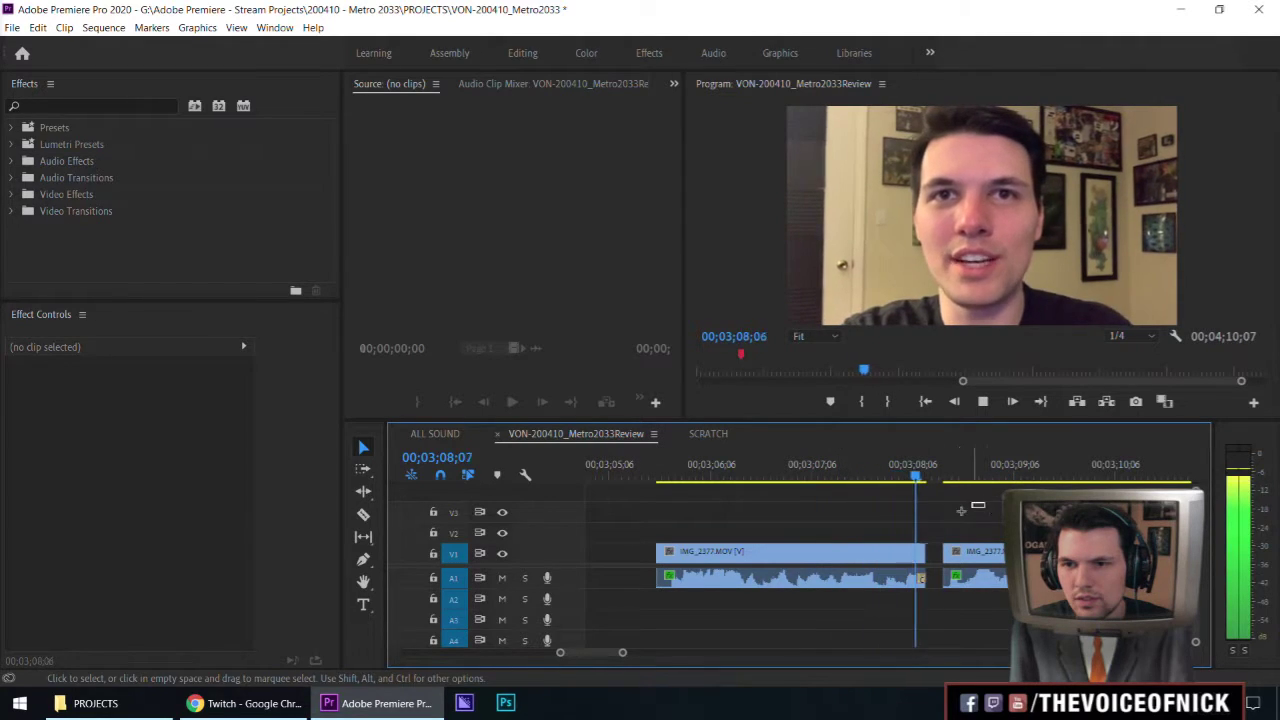
pyautogui.click(801, 480)
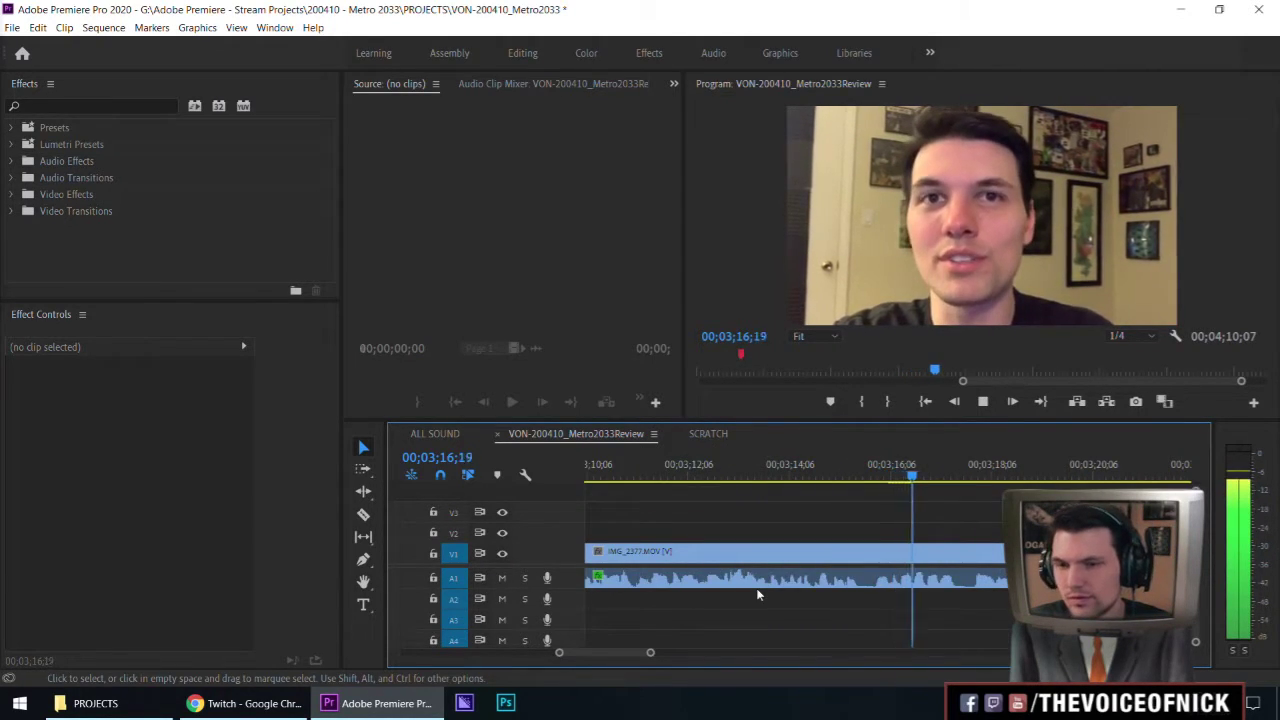
pyautogui.moveTo(948, 511); pyautogui.dragTo(1020, 526)
pyautogui.press('-')
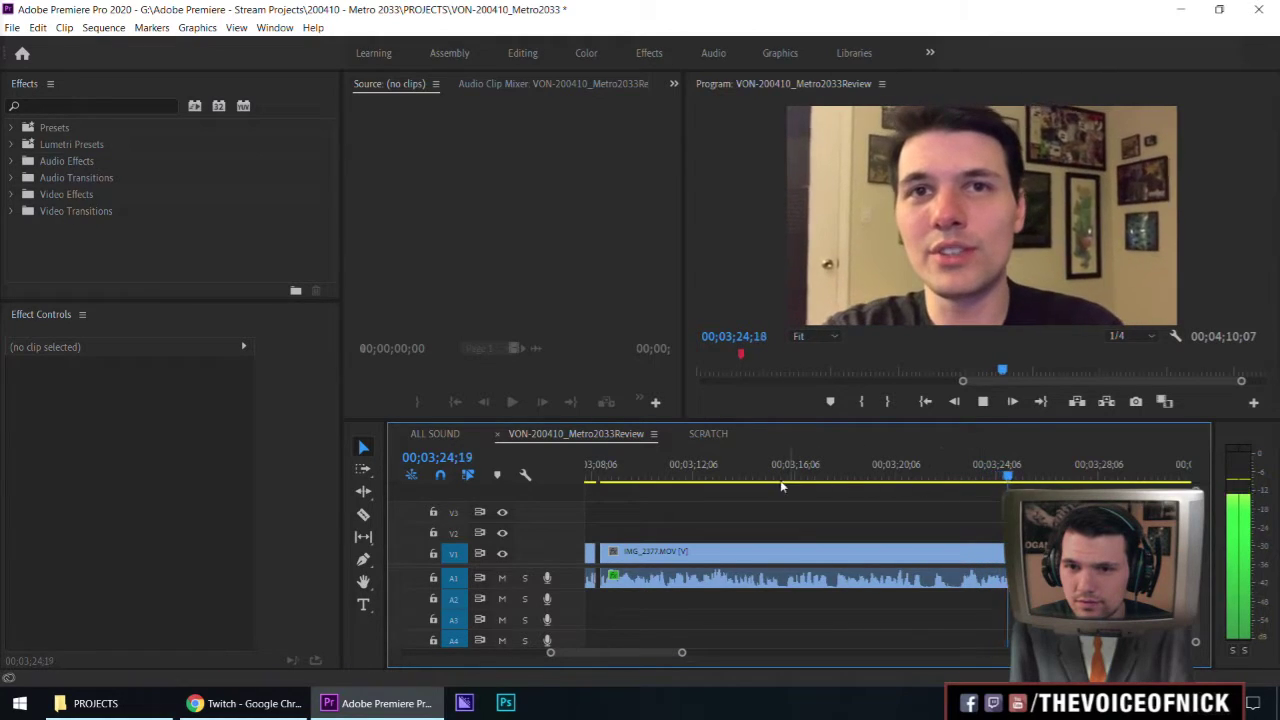
pyautogui.press('space')
# Replay the passage from about 00;03;11;26 to locate the end of the line and split the clip at 00;03;14;06.
pyautogui.scroll(3, 860, 498)
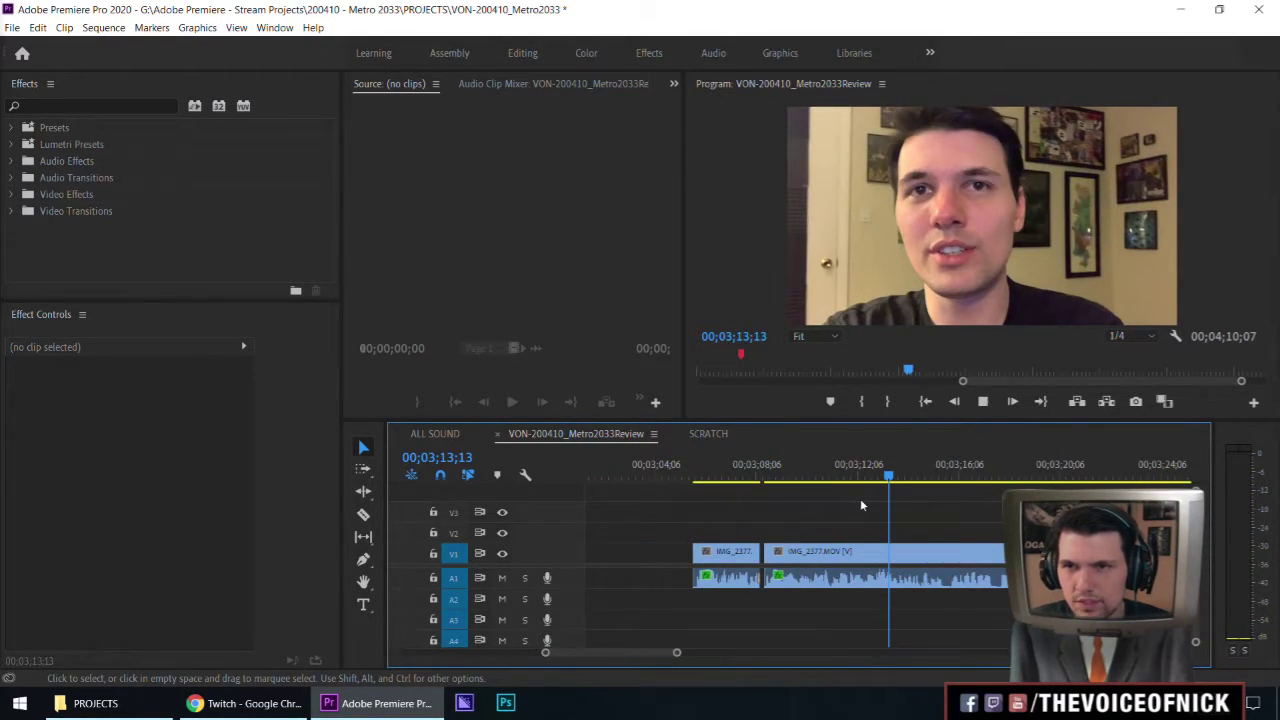
pyautogui.press('space')
pyautogui.press('space')
pyautogui.click(849, 470)
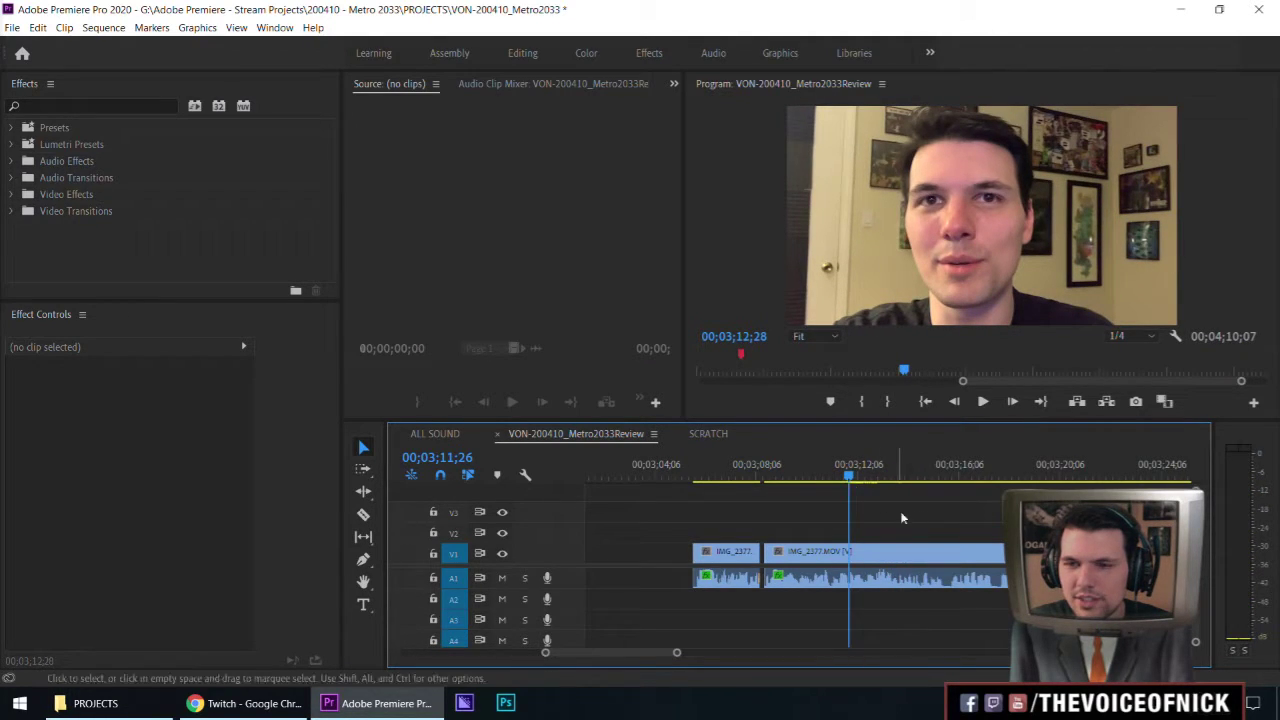
pyautogui.scroll(2, 951, 504)
pyautogui.press('space')
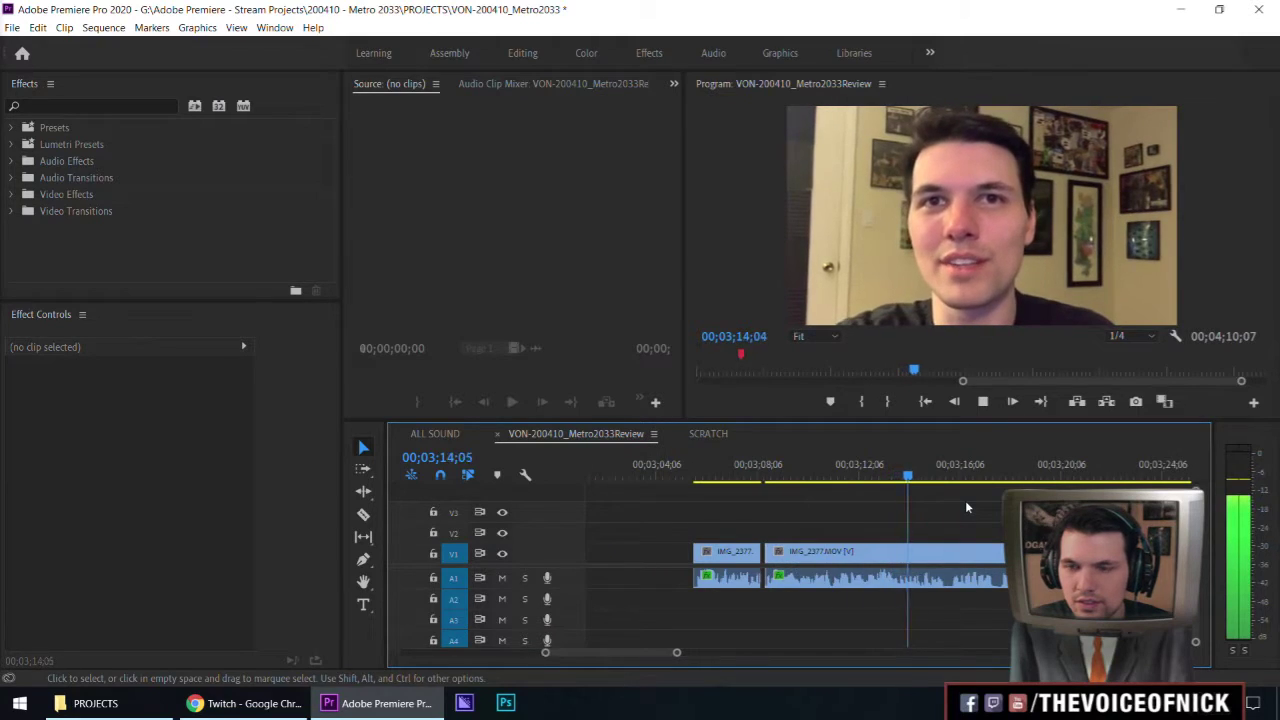
pyautogui.click(827, 478)
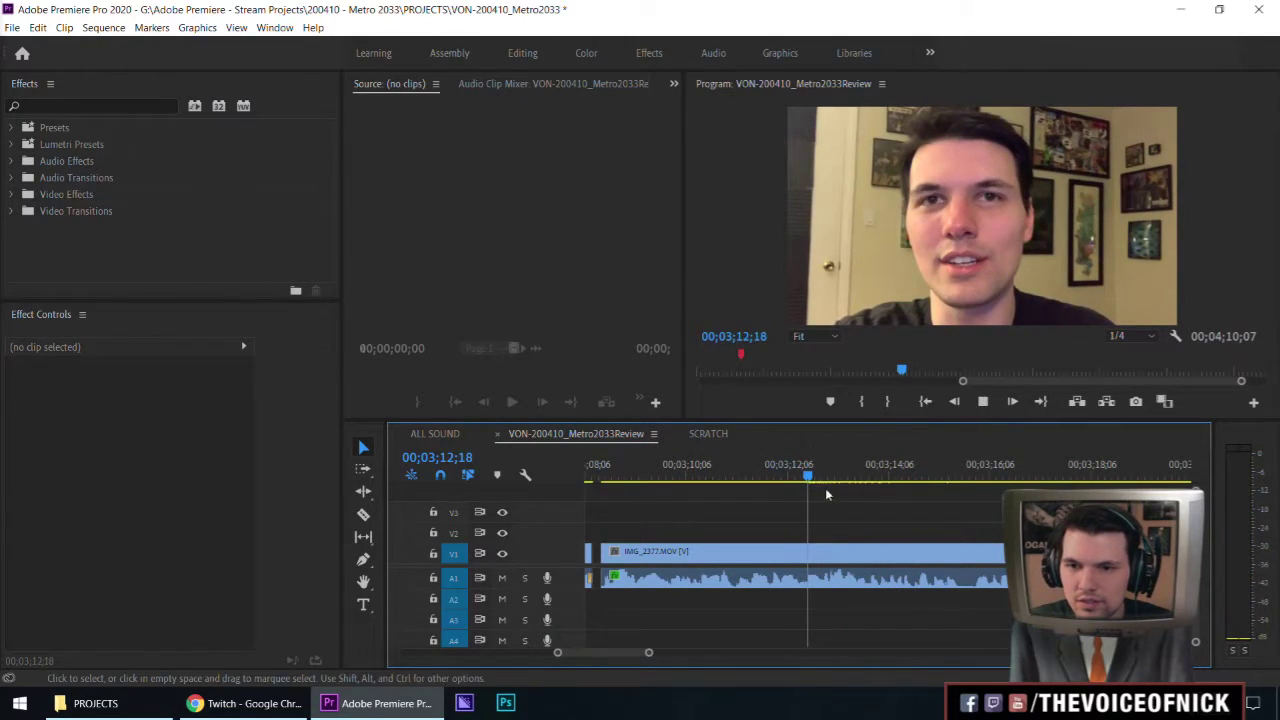
pyautogui.press('space')
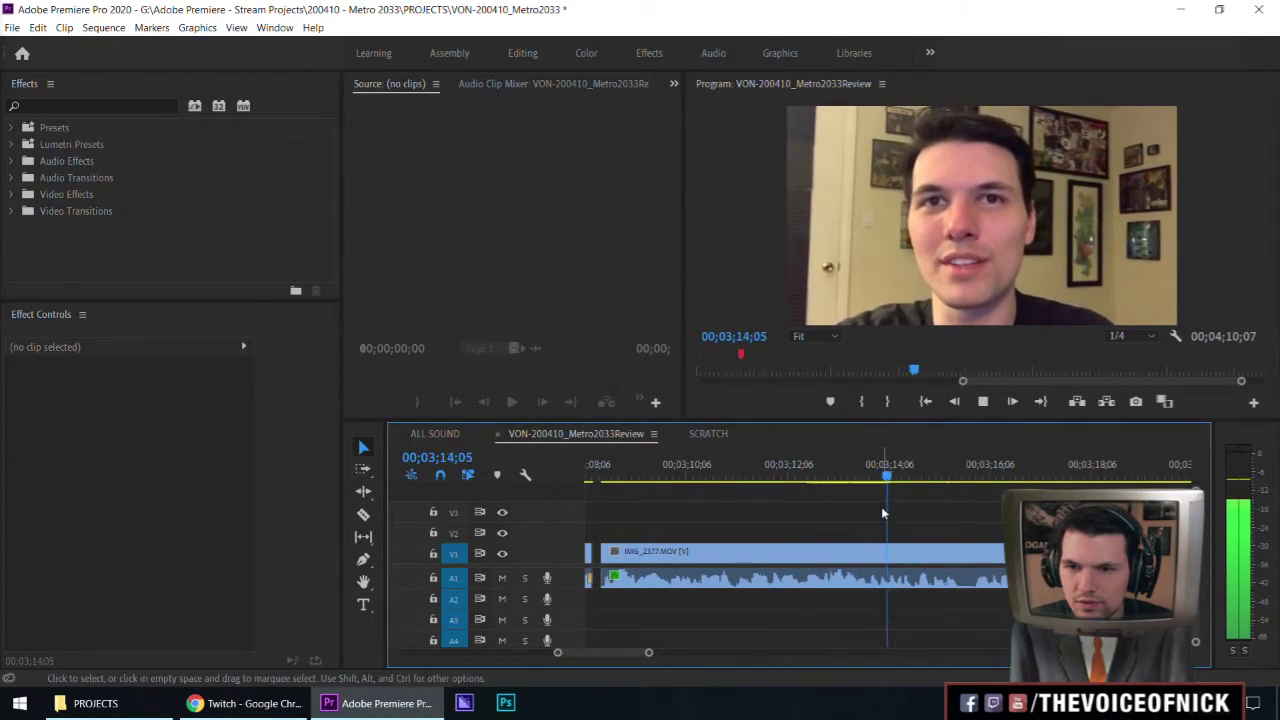
pyautogui.click(877, 479)
pyautogui.moveTo(877, 483); pyautogui.dragTo(888, 487)
pyautogui.hotkey('ctrl', 'k')
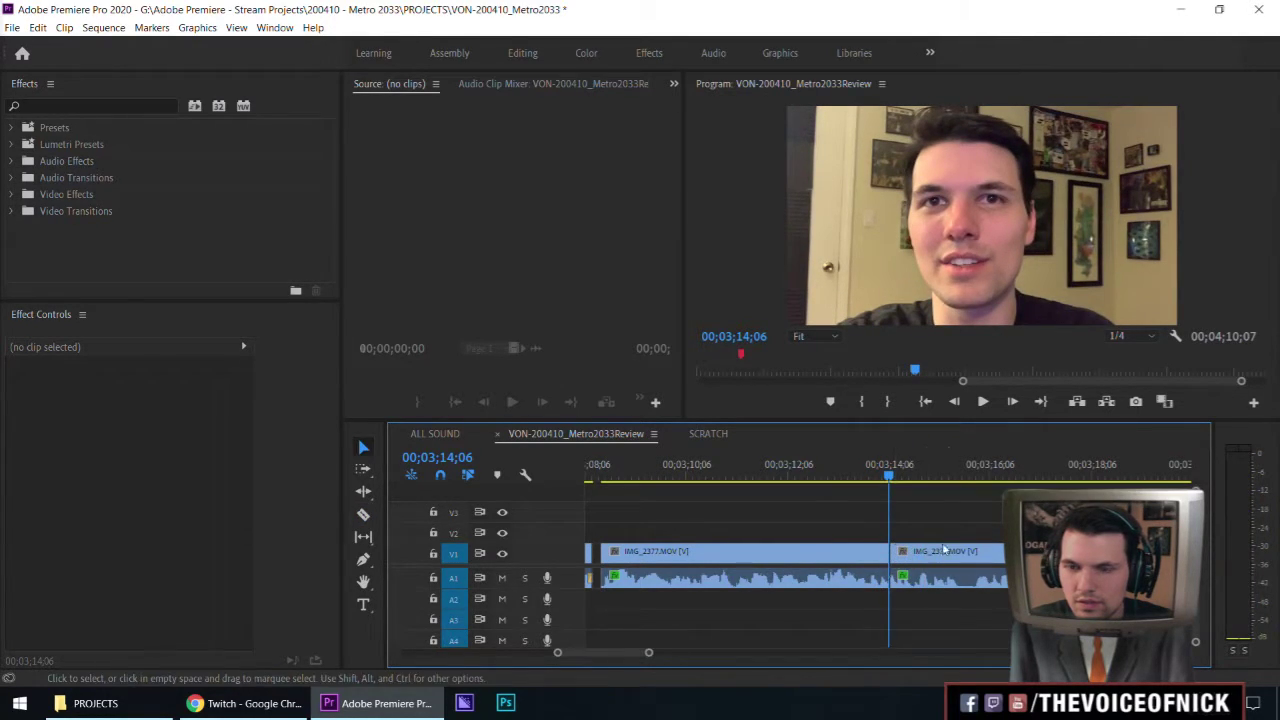
# Split the clip again with the Razor tool at about 00;03;22;12 and ripple delete the segment between the two cuts.
pyautogui.press('-')
pyautogui.press('-')
pyautogui.click(983, 481)
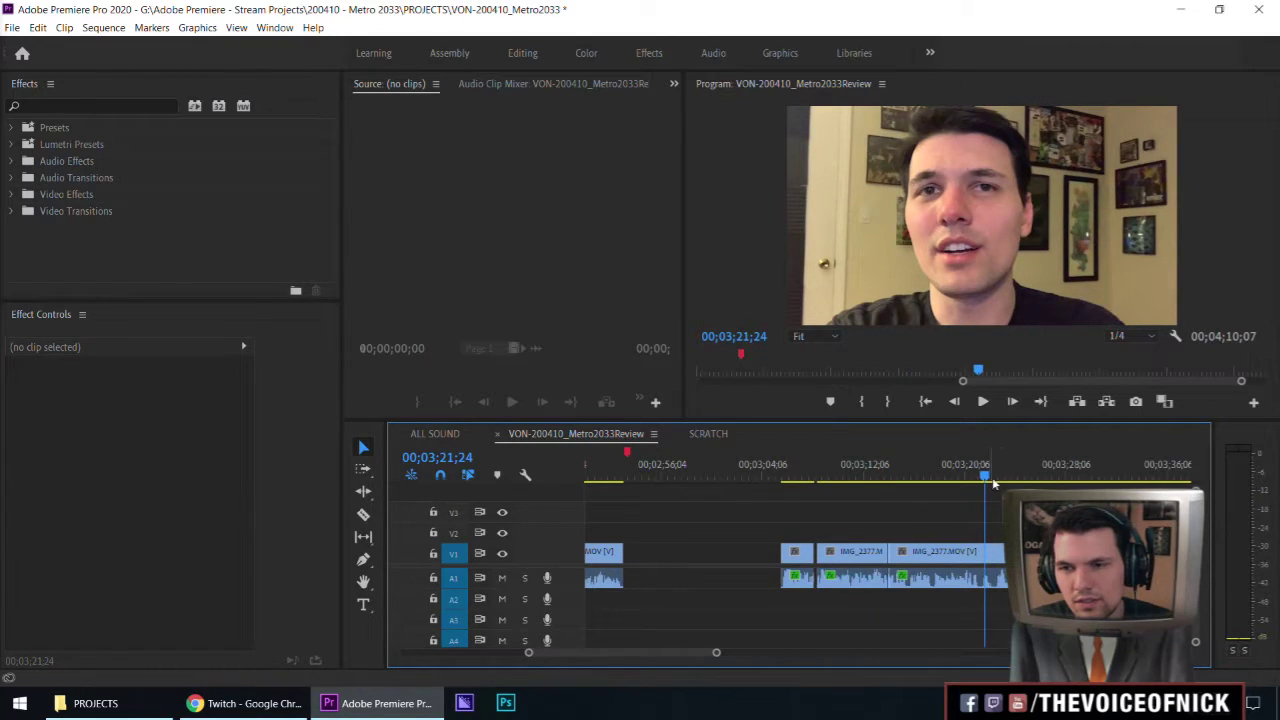
pyautogui.click(992, 480)
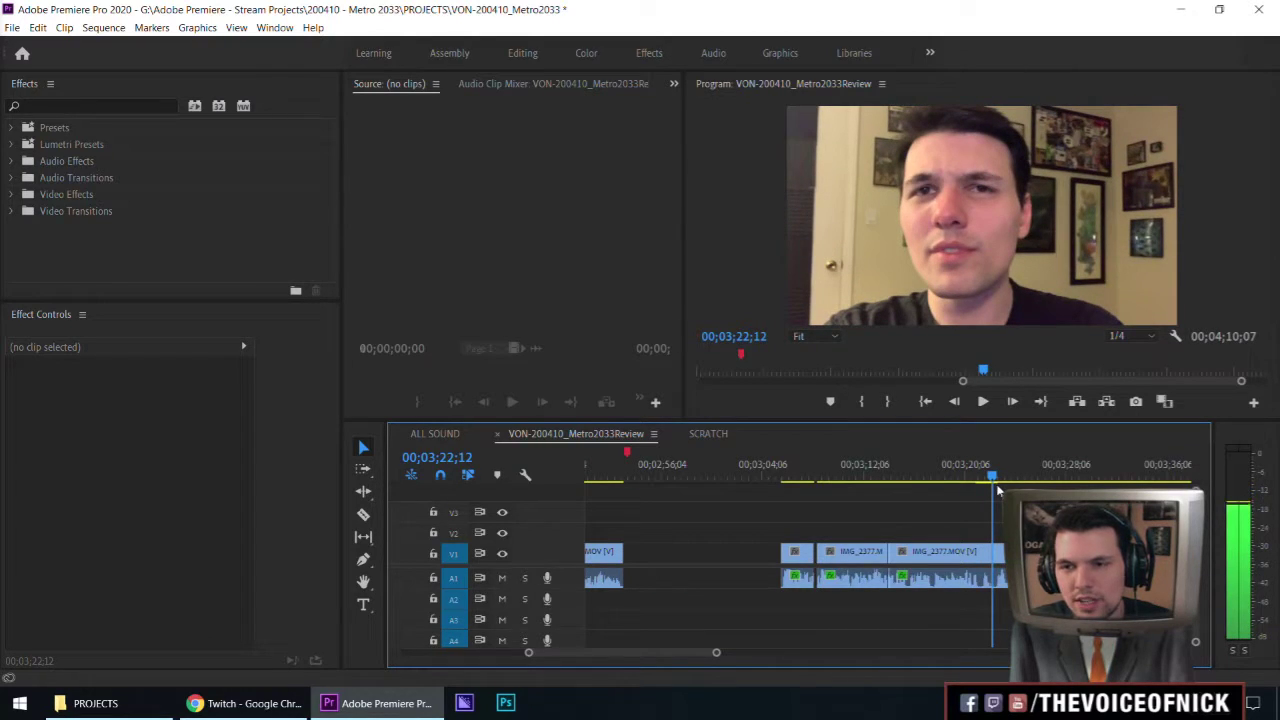
pyautogui.click(989, 478)
pyautogui.click(992, 476)
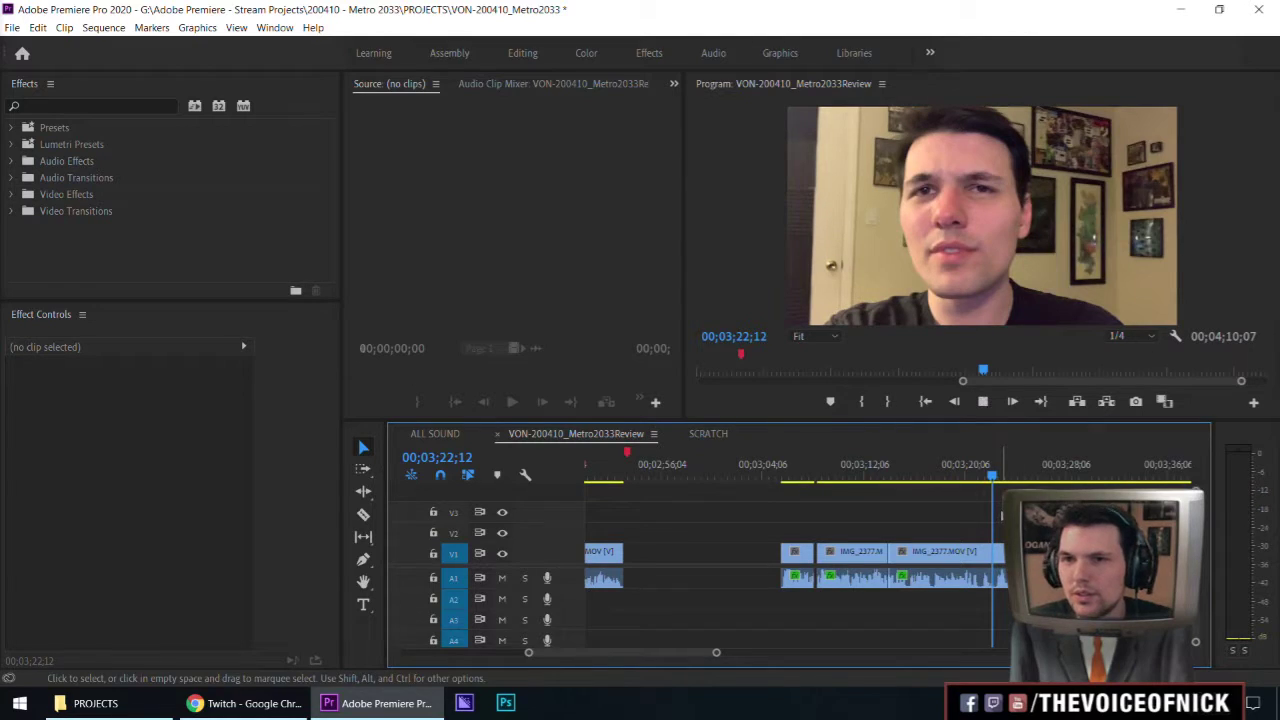
pyautogui.press('space')
pyautogui.press('c')
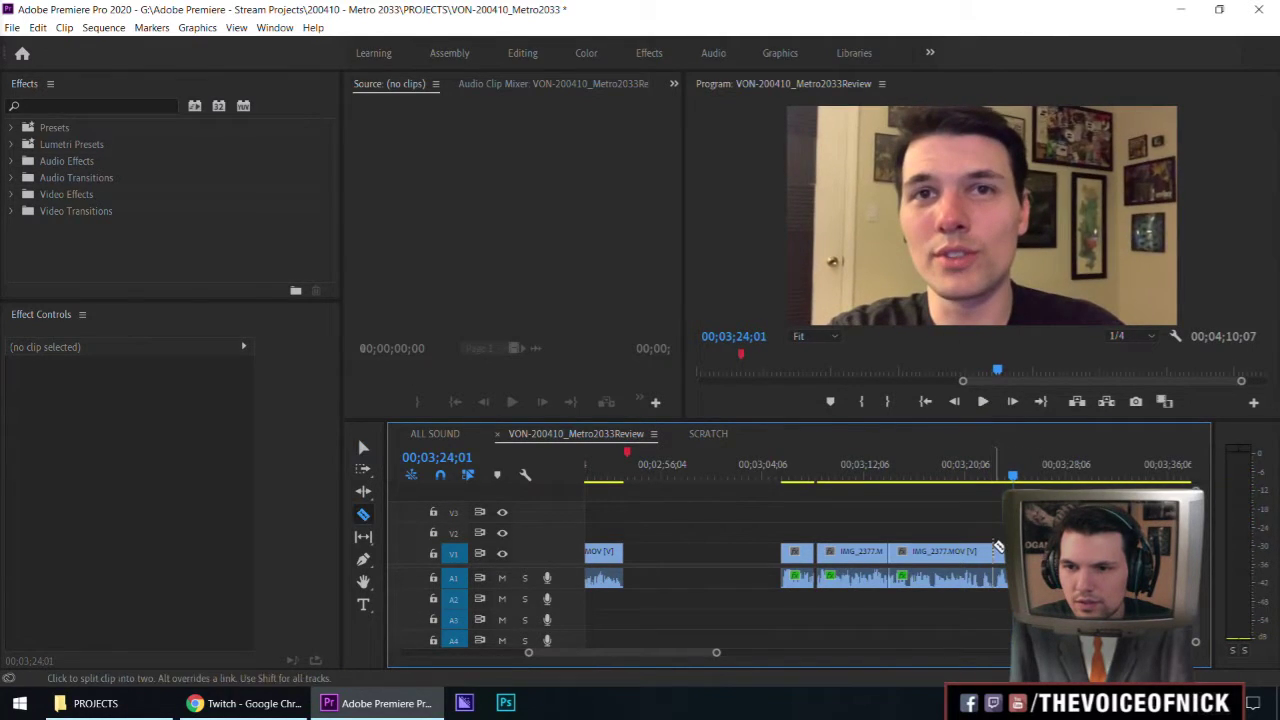
pyautogui.press('v')
pyautogui.click(930, 551)
# Save the project and play across the new edit point from about 00;03;12;18 to check the cut.
pyautogui.click(868, 470)
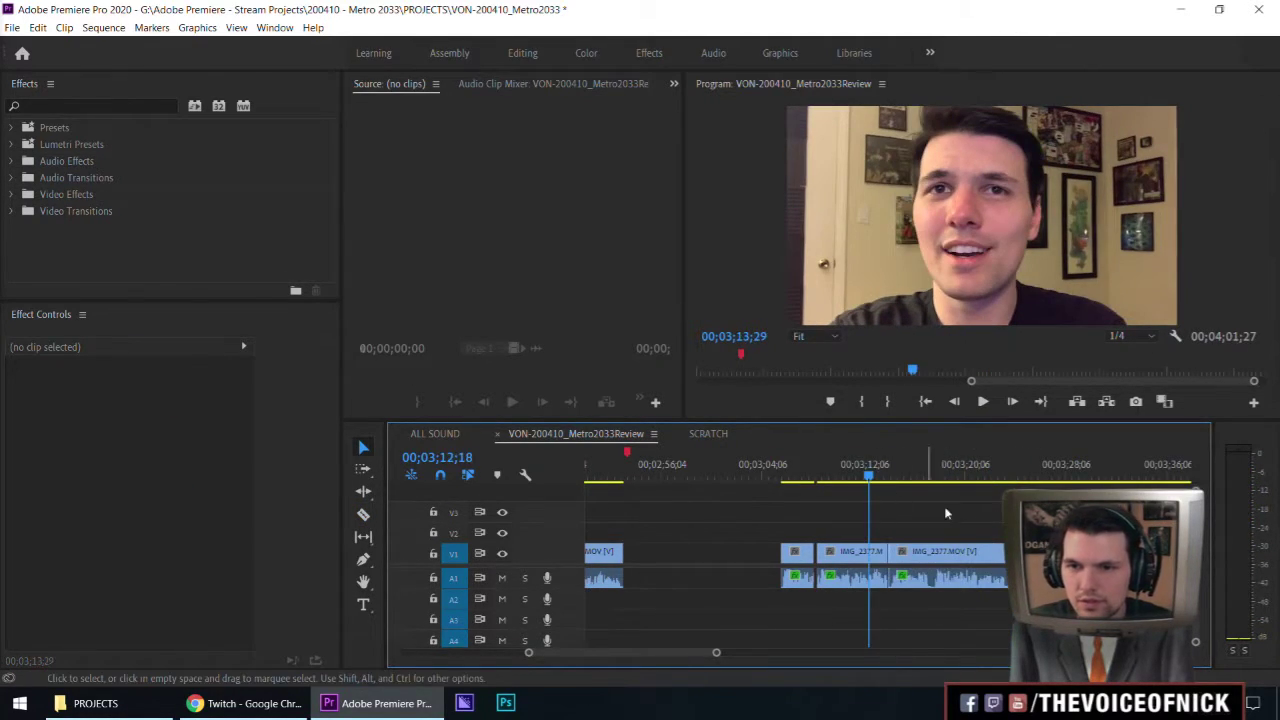
pyautogui.press('=')
pyautogui.press('=')
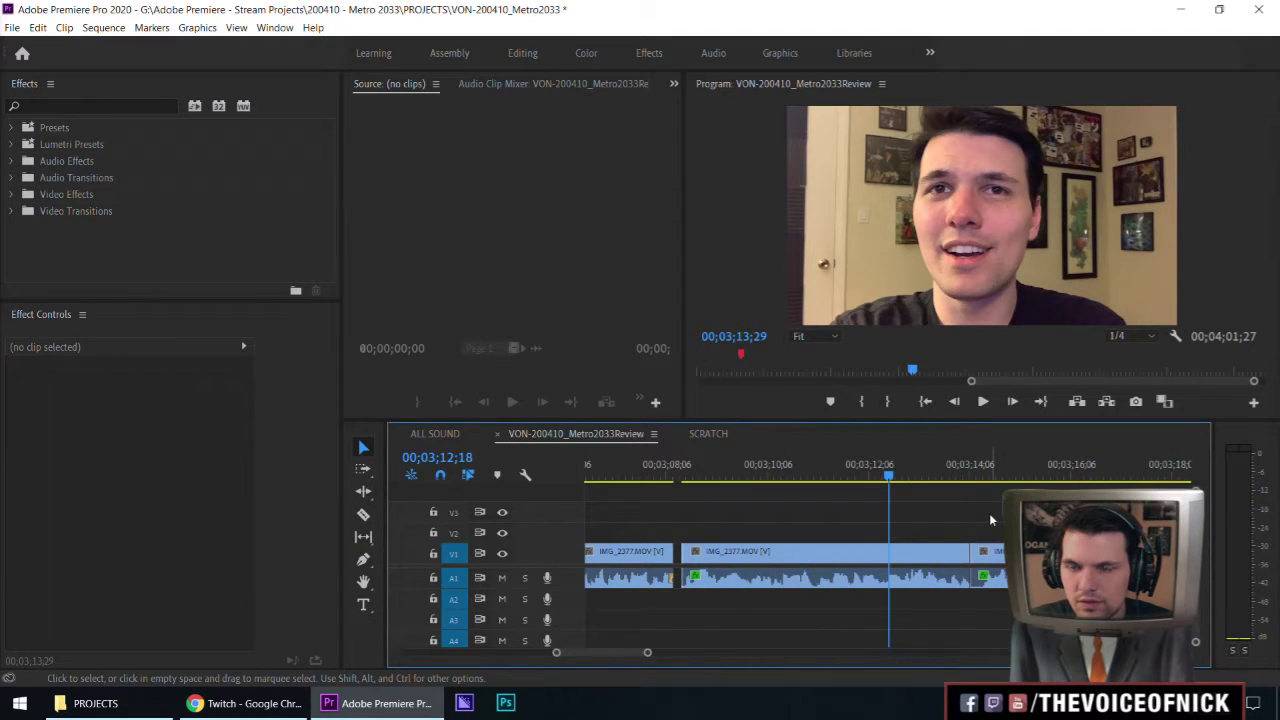
pyautogui.click(983, 401)
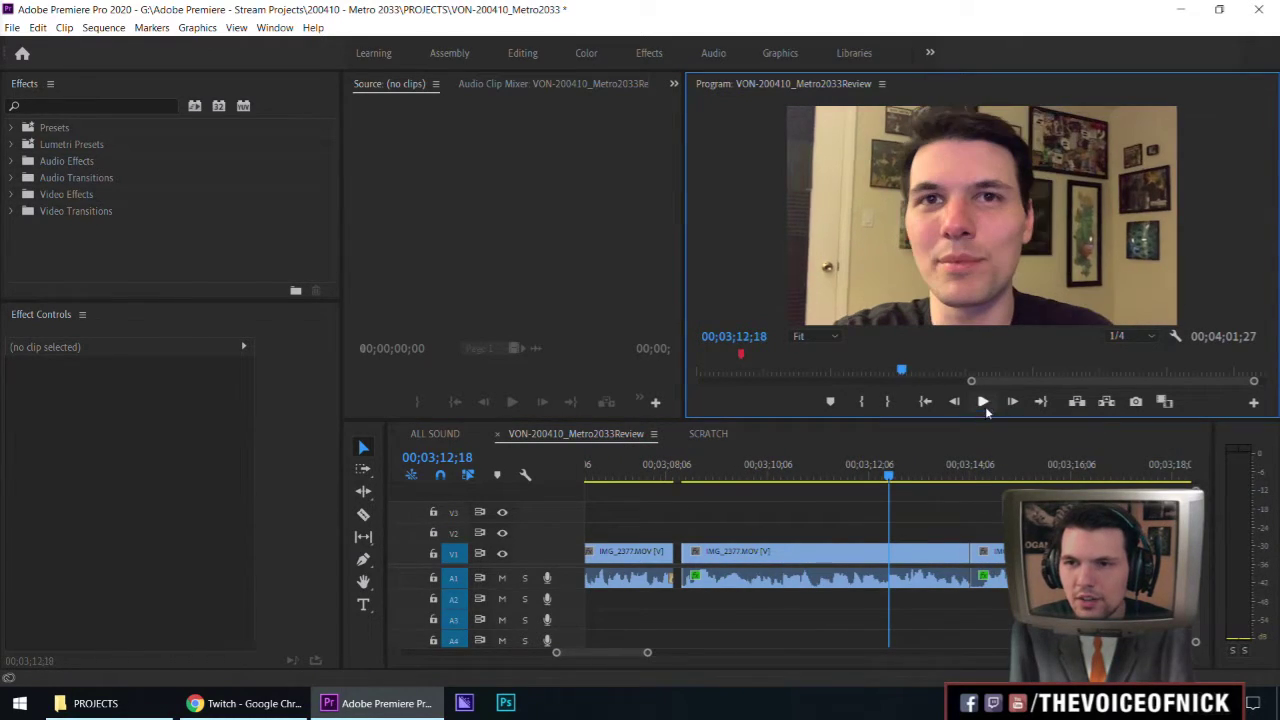
pyautogui.click(966, 514)
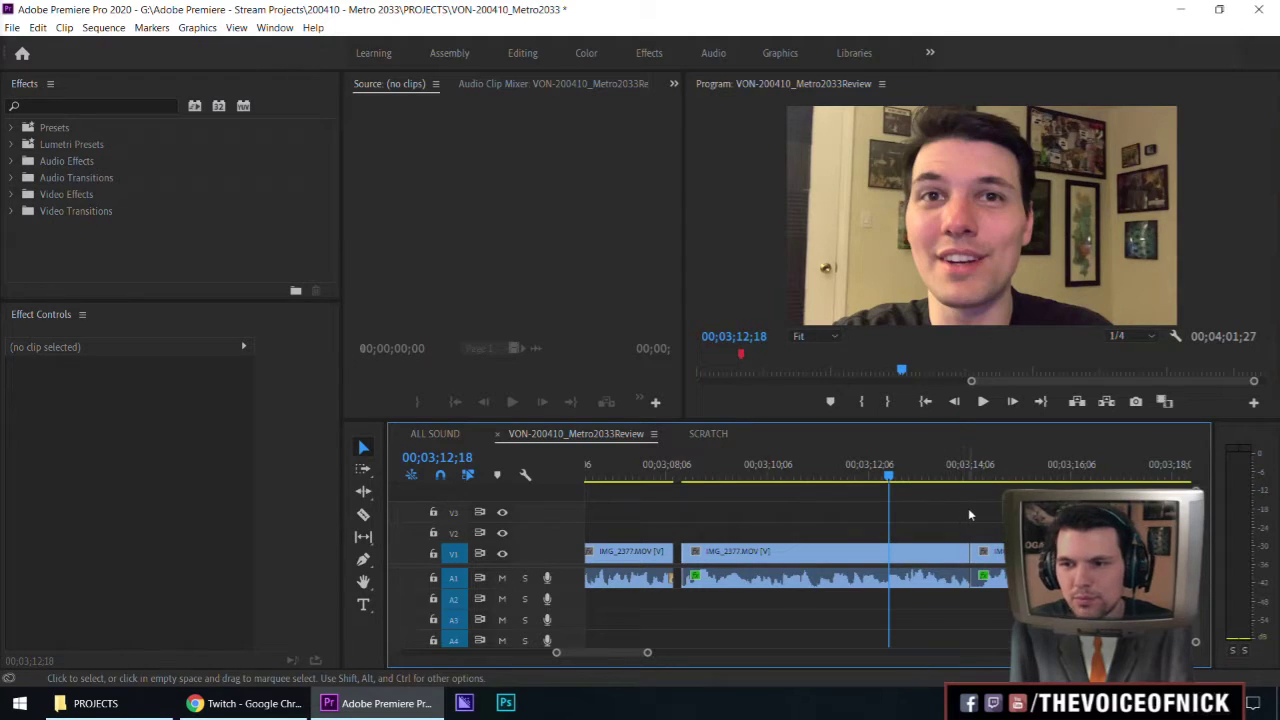
pyautogui.hotkey('ctrl', 's')
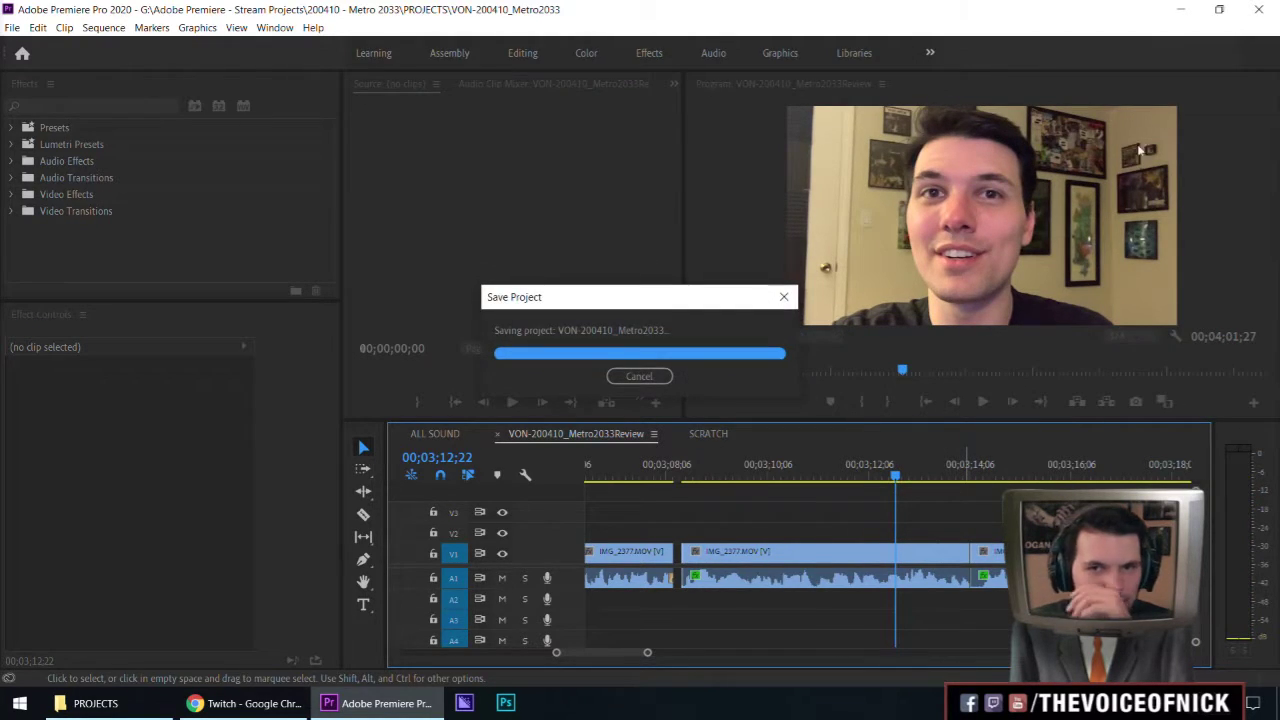
pyautogui.hotkey('ctrl', 'q')
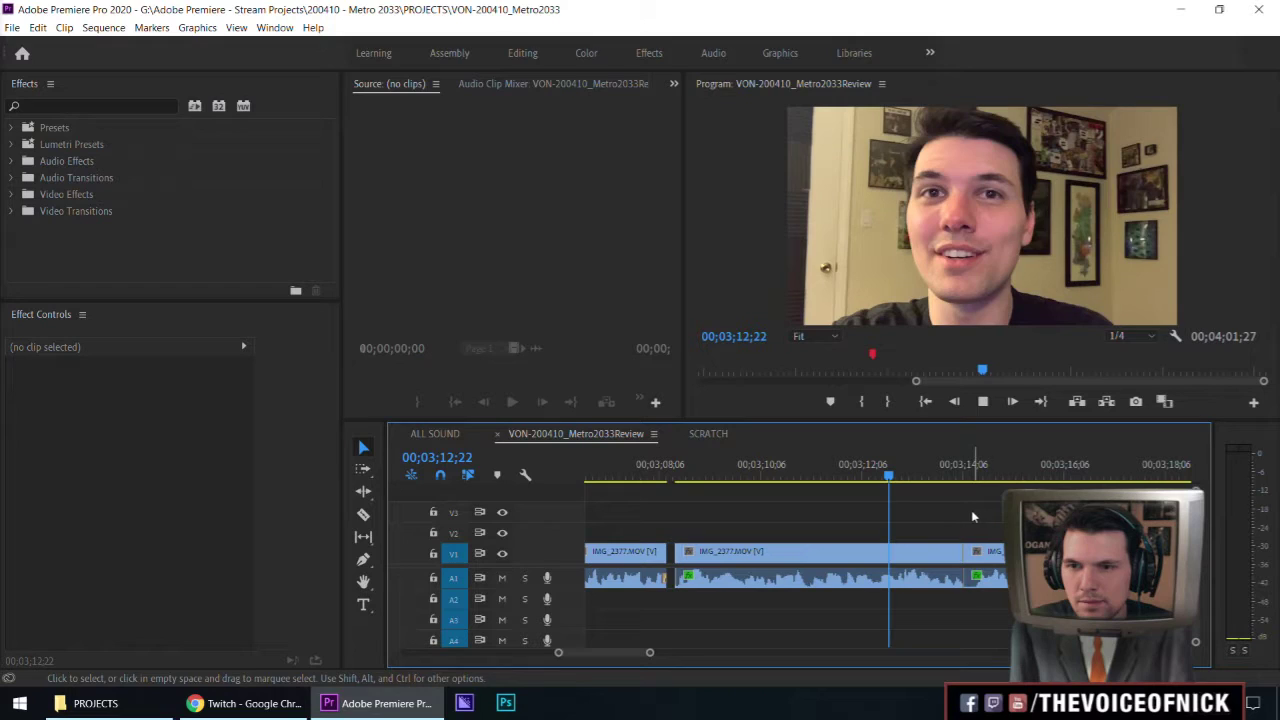
pyautogui.press('space')
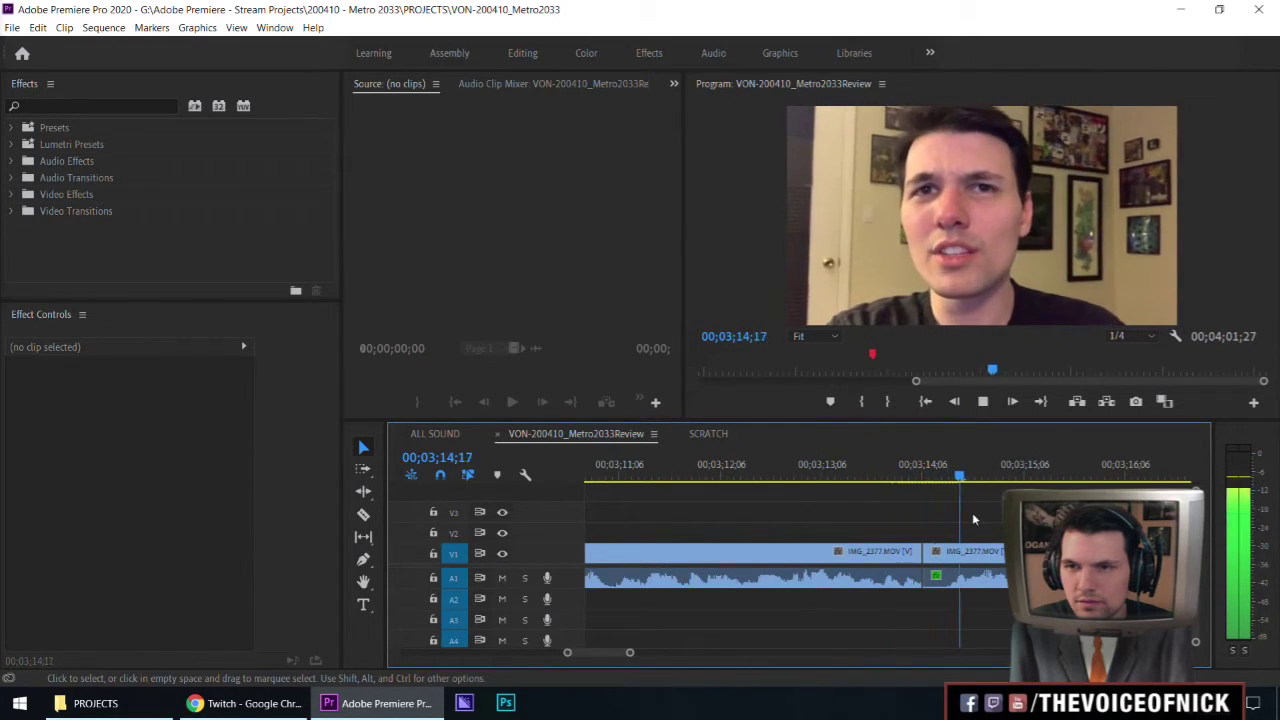
# Trim about 4 frames off the start of the clip after the edit point and play it to about 00;03;15;13.
pyautogui.moveTo(781, 558); pyautogui.dragTo(794, 558)
pyautogui.press('Up')
pyautogui.press('space')
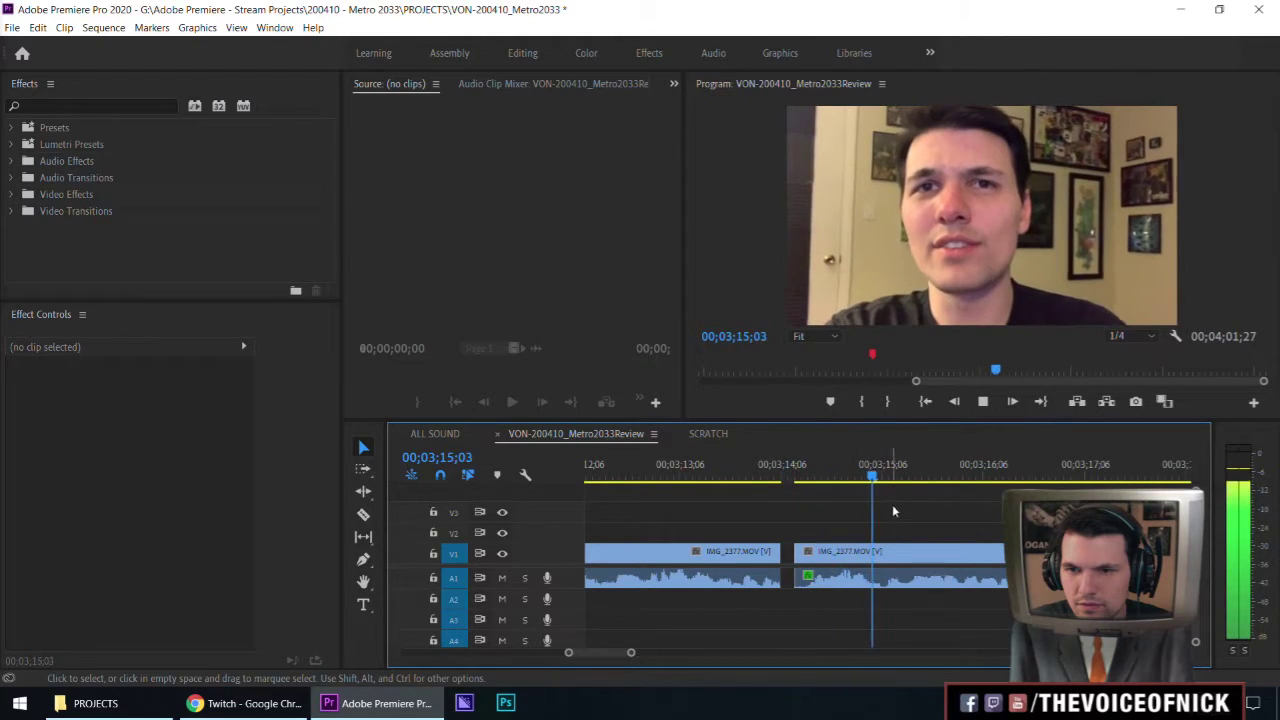
pyautogui.press('space')
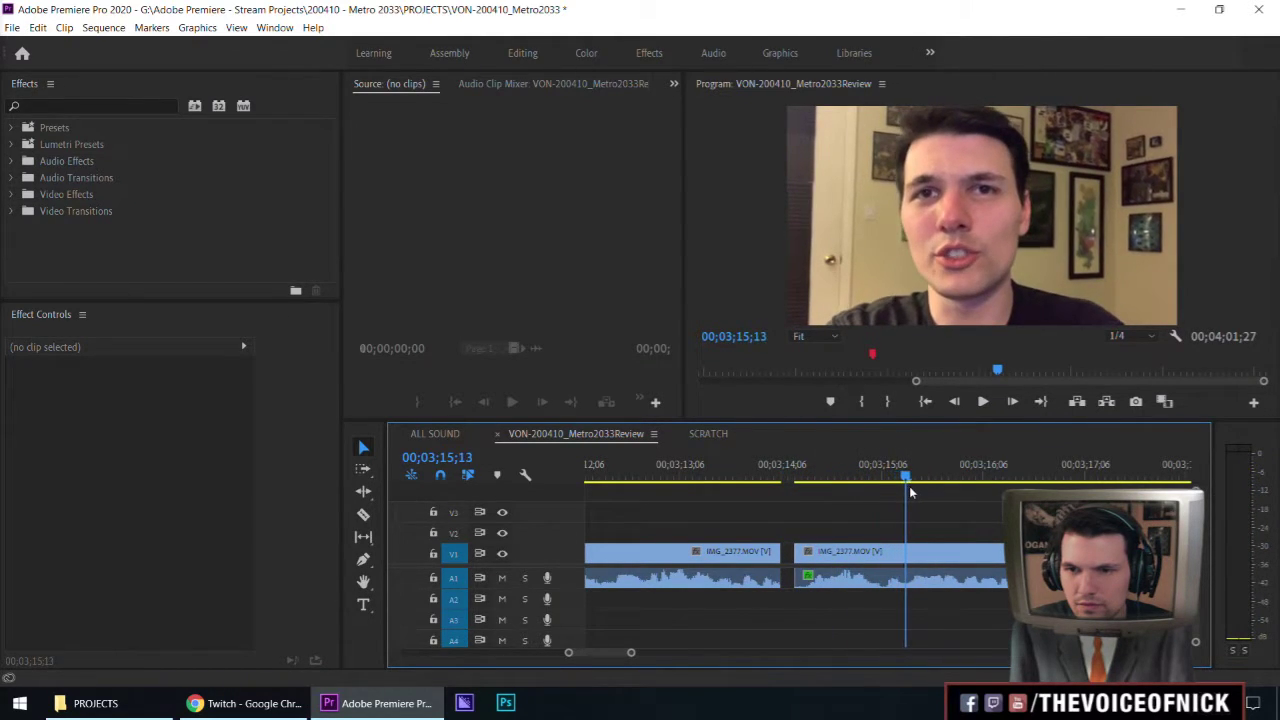
# Cut out the short segment between about 00;03;15;08 and 00;03;15;13, close its gap, and play on from the cut.
pyautogui.press('Left')
pyautogui.press('c')
pyautogui.click(905, 553)
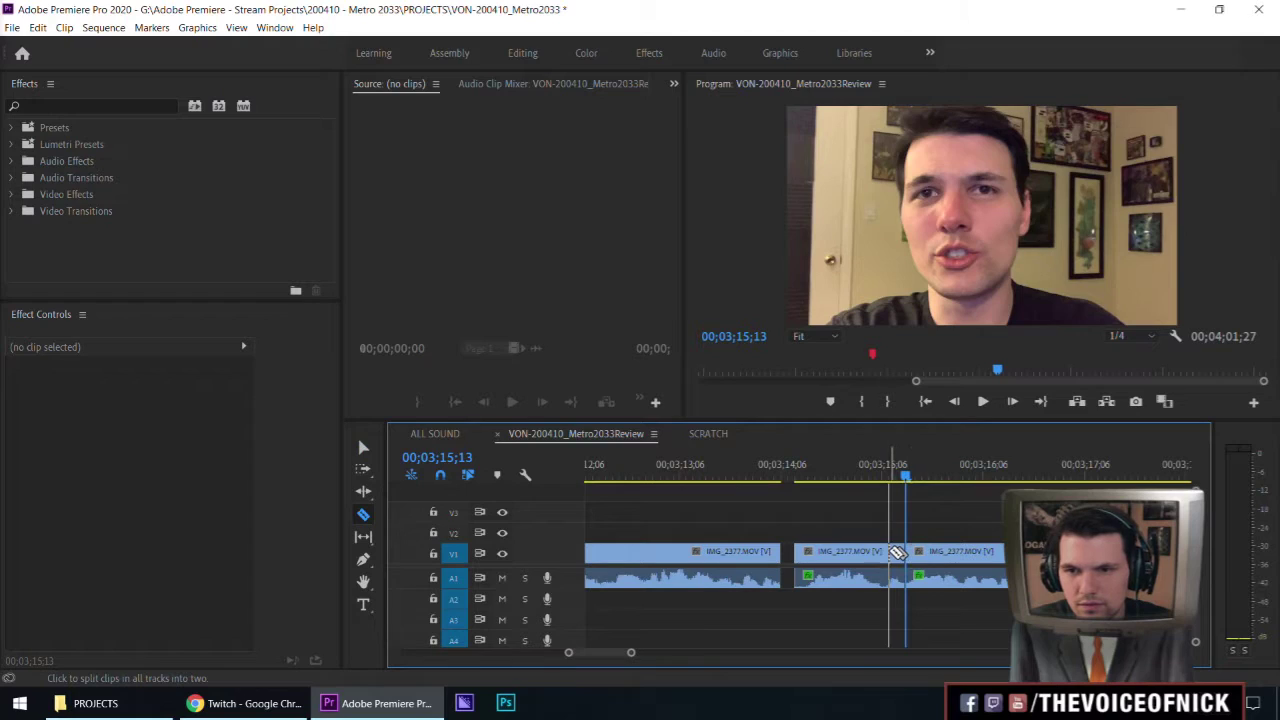
pyautogui.press('v')
pyautogui.click(897, 580)
pyautogui.press('Delete')
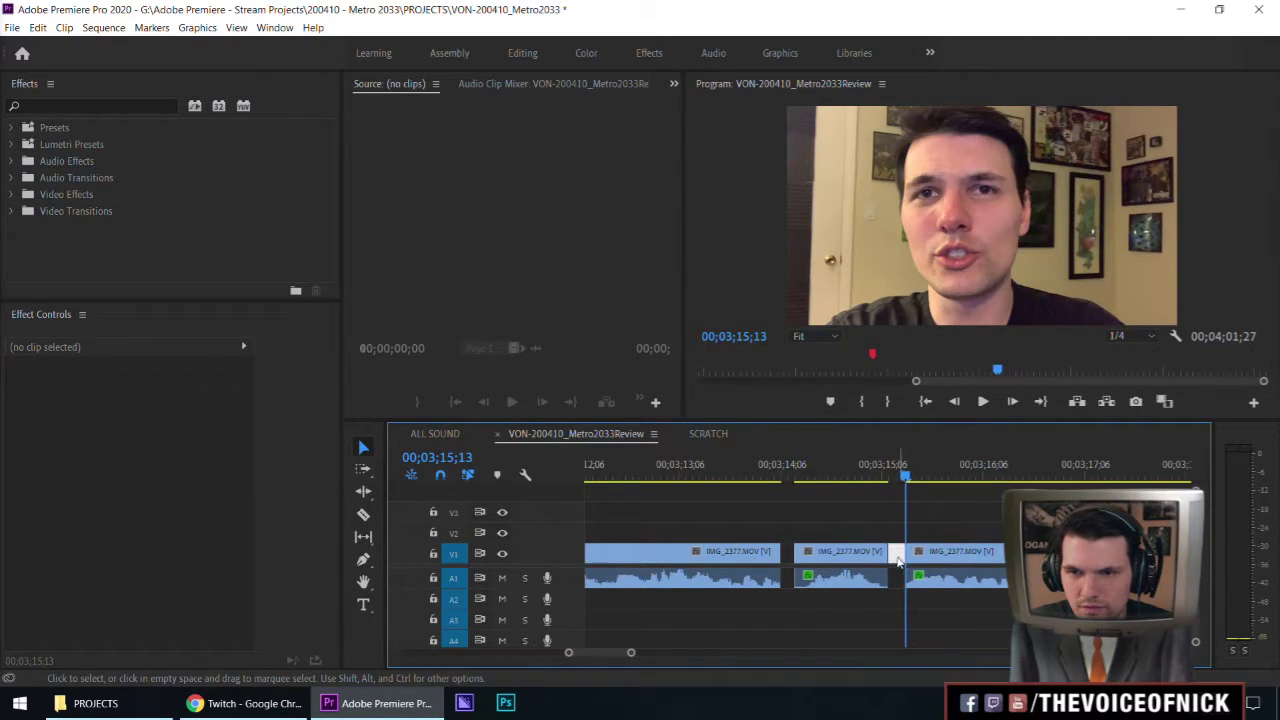
pyautogui.click(897, 562)
pyautogui.press('Delete')
pyautogui.press('space')
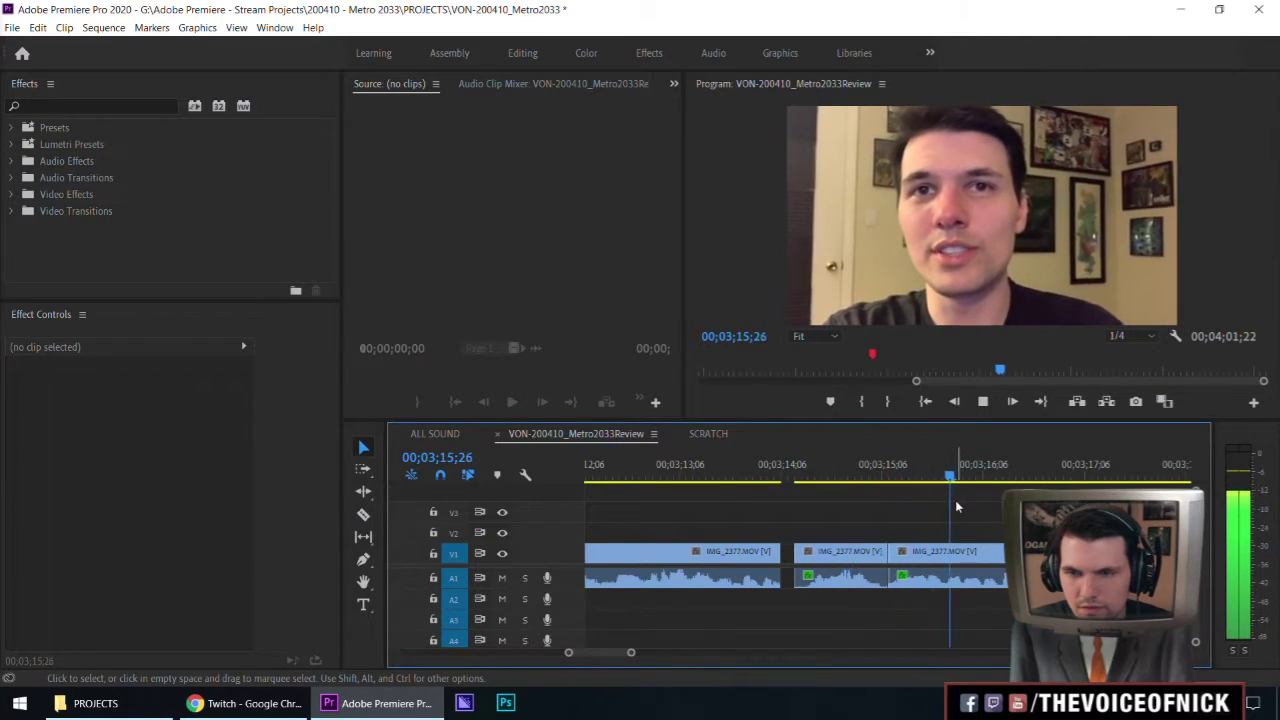
pyautogui.press('=')
pyautogui.press('space')
# Open a 2-frame gap at the new cut and add a 1-frame Constant Power fade to the start of the following audio.
pyautogui.moveTo(703, 545); pyautogui.dragTo(711, 581)
pyautogui.rightClick(711, 581)
pyautogui.click(771, 560)
pyautogui.doubleClick(718, 580)
pyautogui.write('1')
pyautogui.press('Return')
# Play across the 2-frame gap to check the new audio fade.
pyautogui.click(694, 470)
pyautogui.press('space')
pyautogui.click(889, 498)
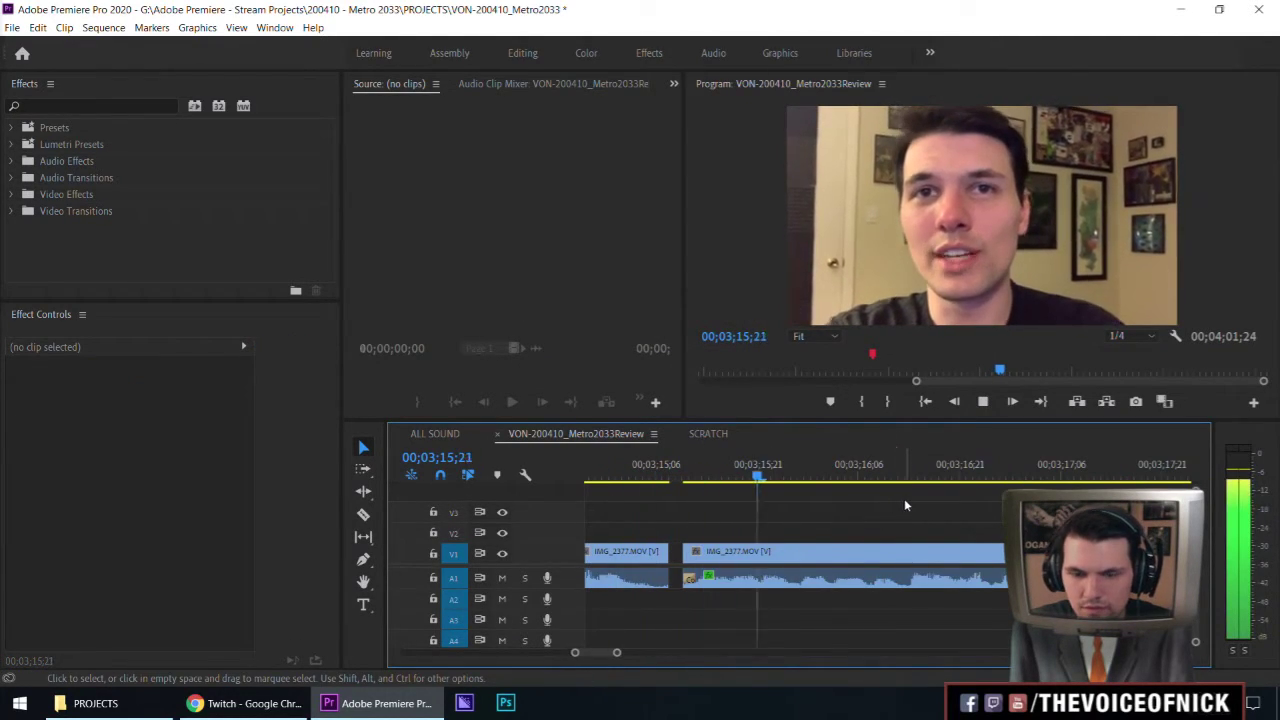
pyautogui.press('space')
# Lengthen the Constant Power fade at the start of the clip after the gap and play across the edit to check it.
pyautogui.press('-')
pyautogui.doubleClick(852, 580)
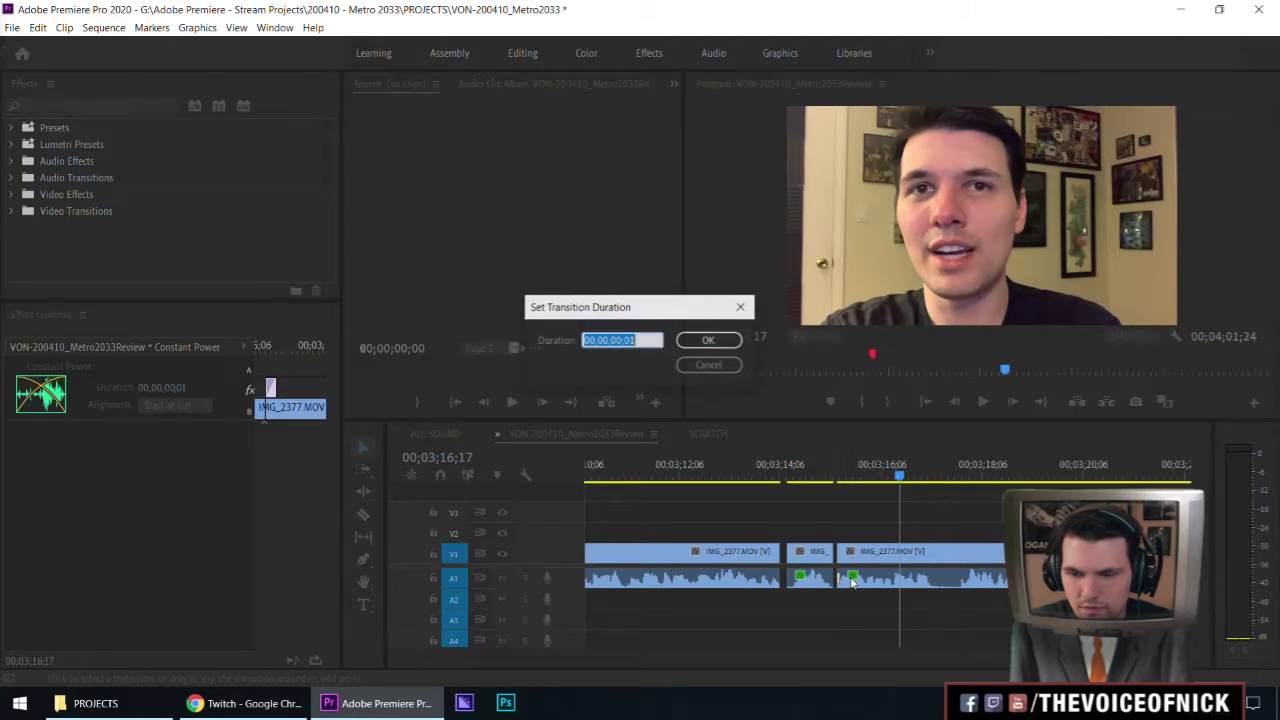
pyautogui.press('Return')
pyautogui.press('Up')
pyautogui.press('space')
pyautogui.moveTo(855, 526); pyautogui.dragTo(920, 520)
pyautogui.press('space')
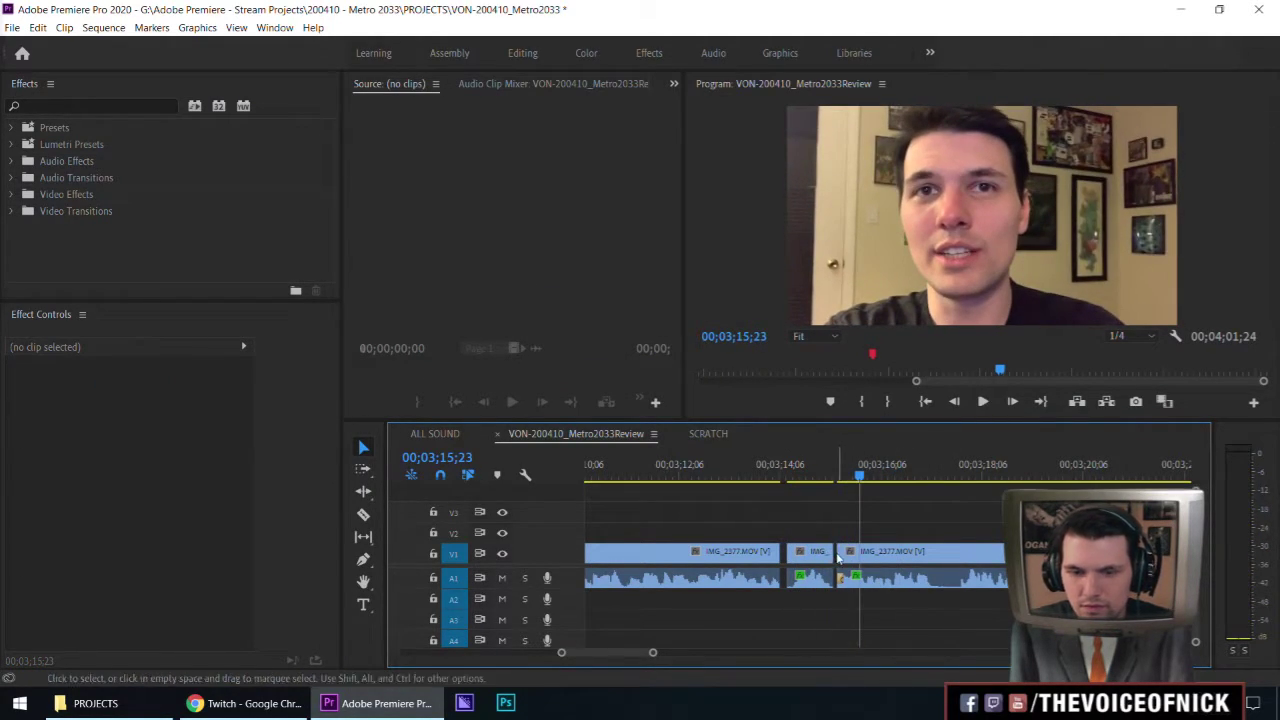
# Trim about 1 frame off the end of the clip before the gap and ripple delete the gap.
pyautogui.press('=')
pyautogui.moveTo(789, 572); pyautogui.dragTo(795, 580)
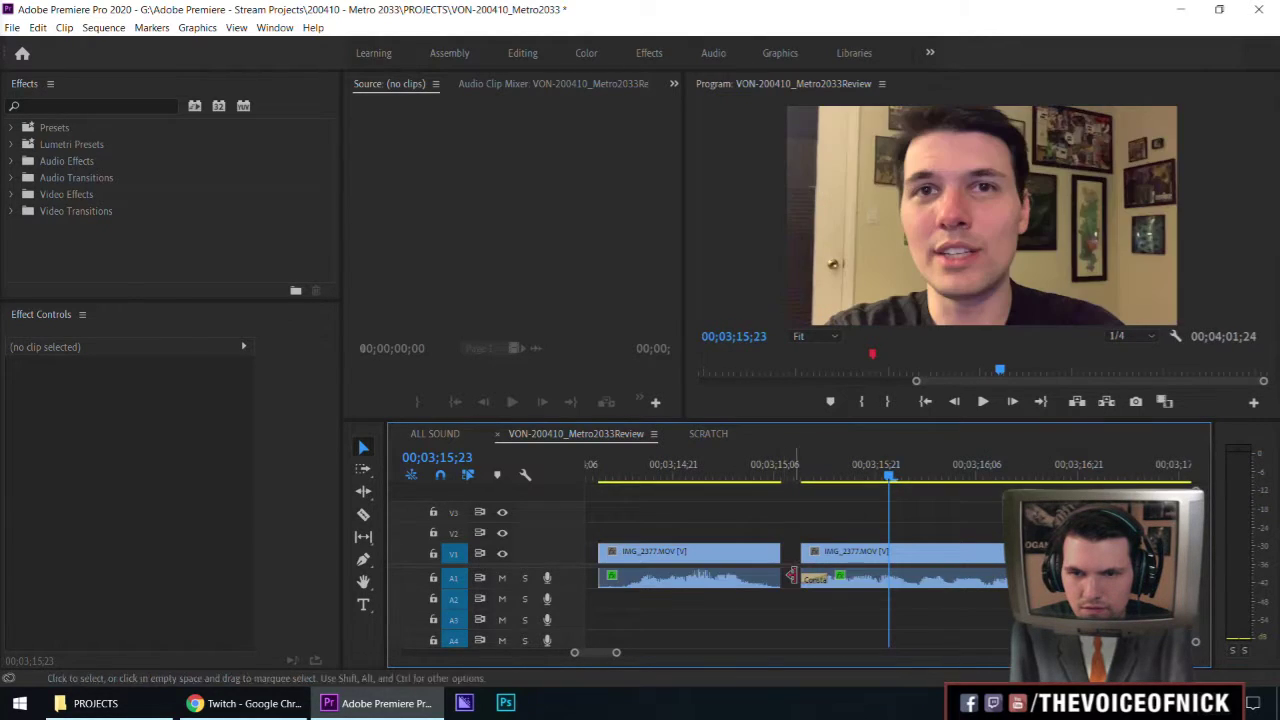
pyautogui.click(792, 583)
pyautogui.press('Delete')
# Play the sequence from about 00;03;12 across the closed edit near 00;03;15 to check how it flows.
pyautogui.hotkey('shift', 'Left')
pyautogui.hotkey('shift', 'Left')
pyautogui.hotkey('shift', 'Left')
pyautogui.hotkey('shift', 'Left')
pyautogui.hotkey('shift', 'Left')
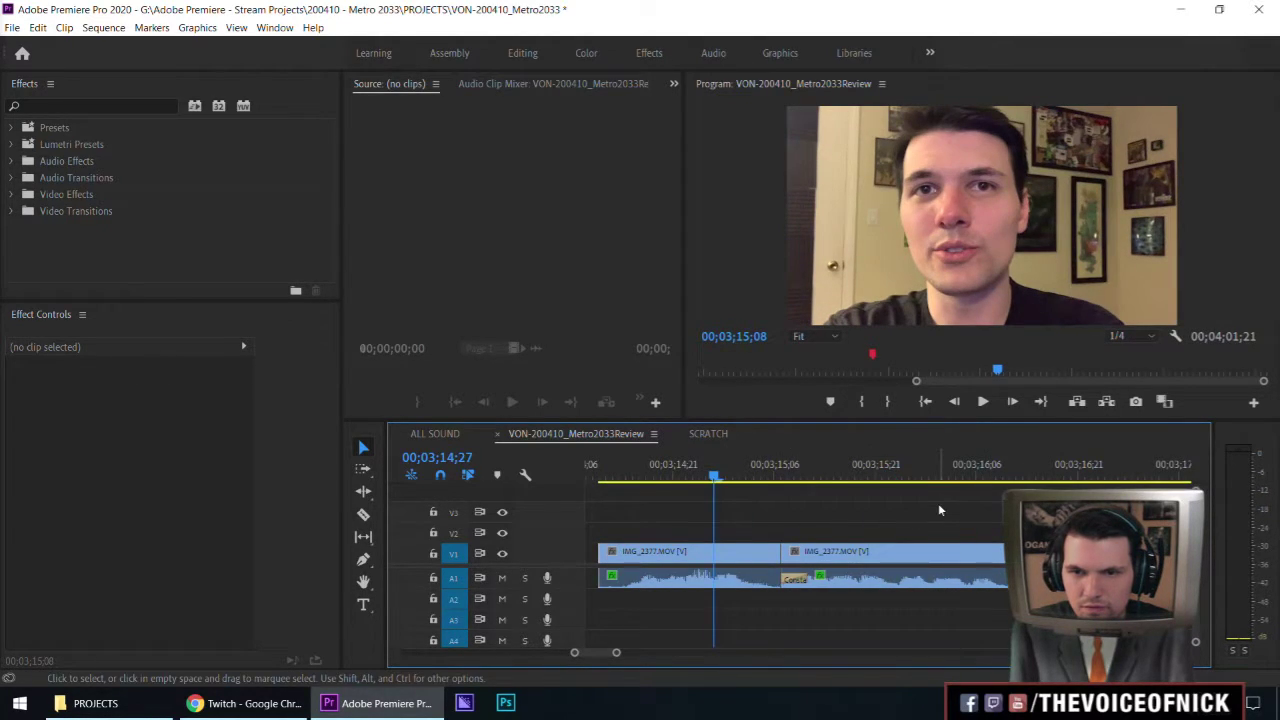
pyautogui.press('-')
pyautogui.press('space')
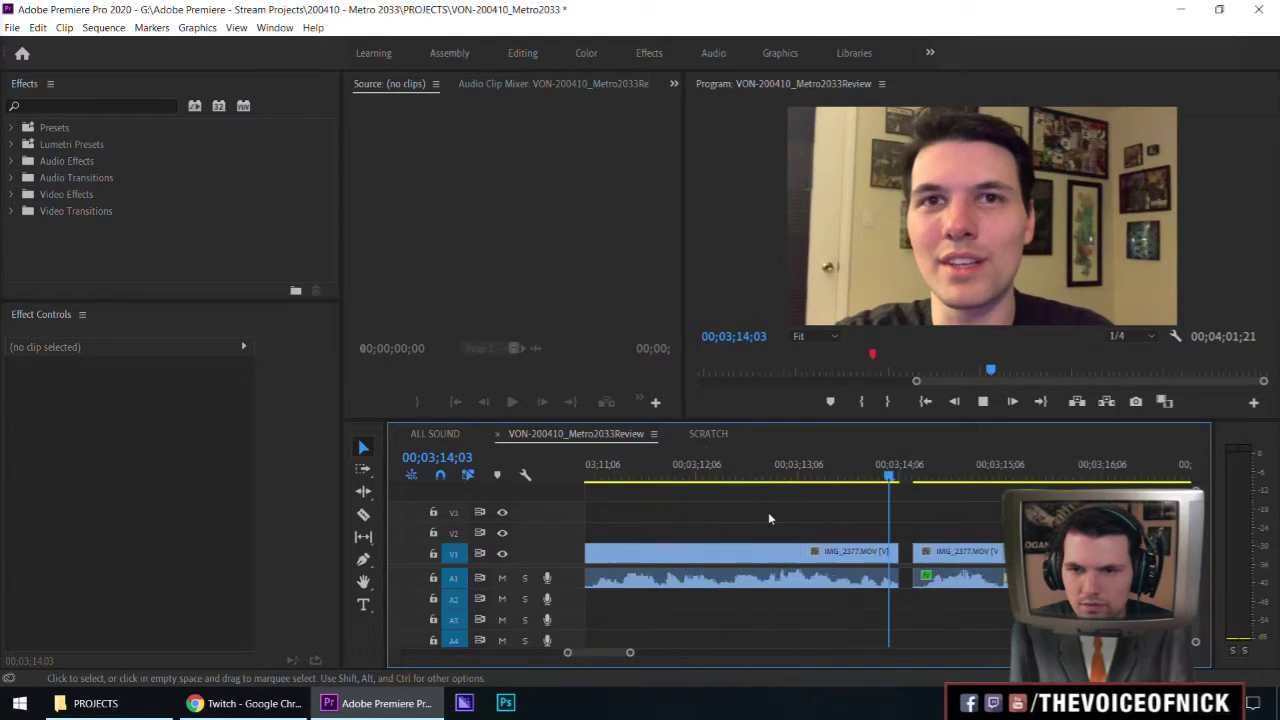
pyautogui.press('-')
pyautogui.click(768, 478)
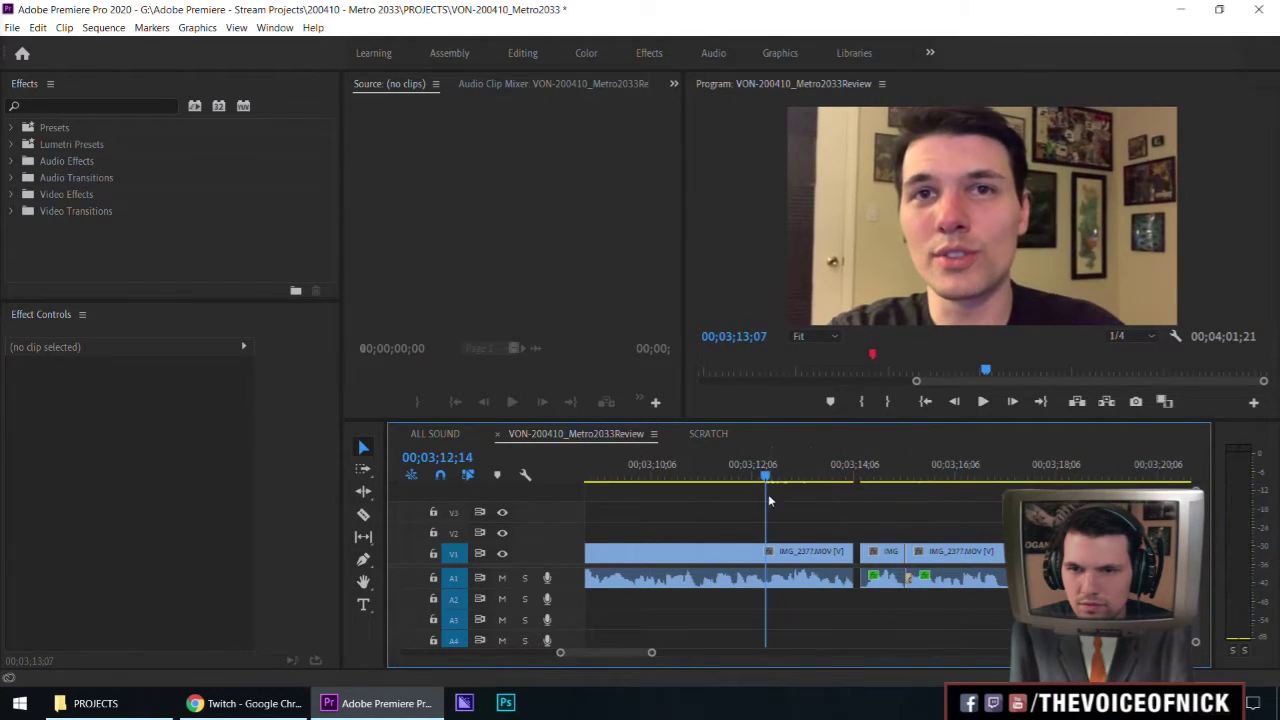
pyautogui.scroll(3, 985, 507)
pyautogui.press('space')
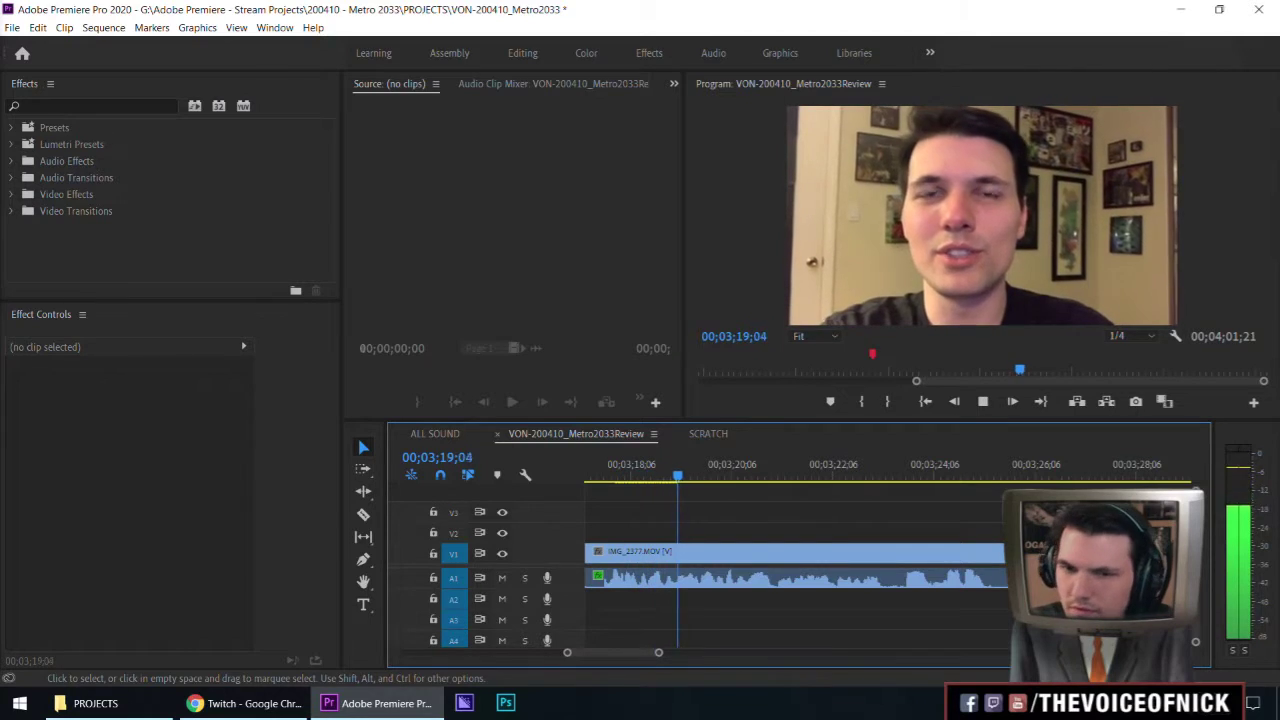
# Play the talking-head clip from about 00;03;19 to 00;03;35 and examine it for an unwanted section.
pyautogui.press('-')
pyautogui.press('-')
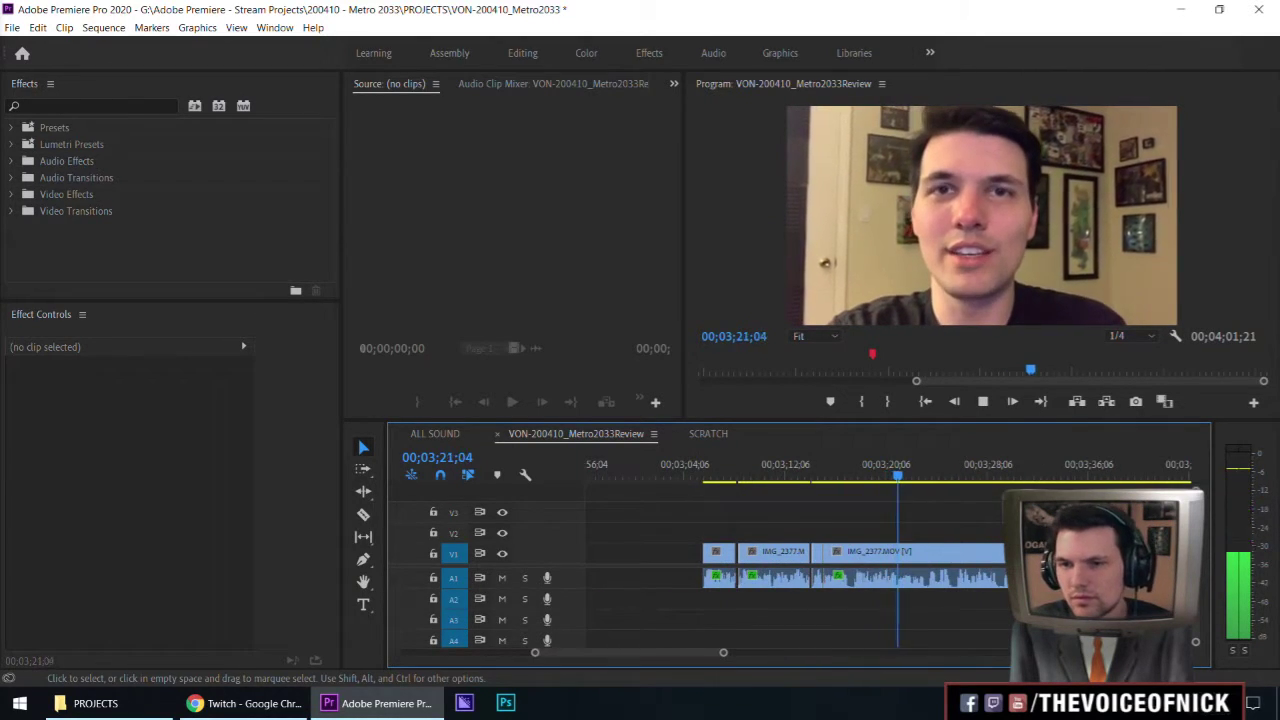
pyautogui.press('-')
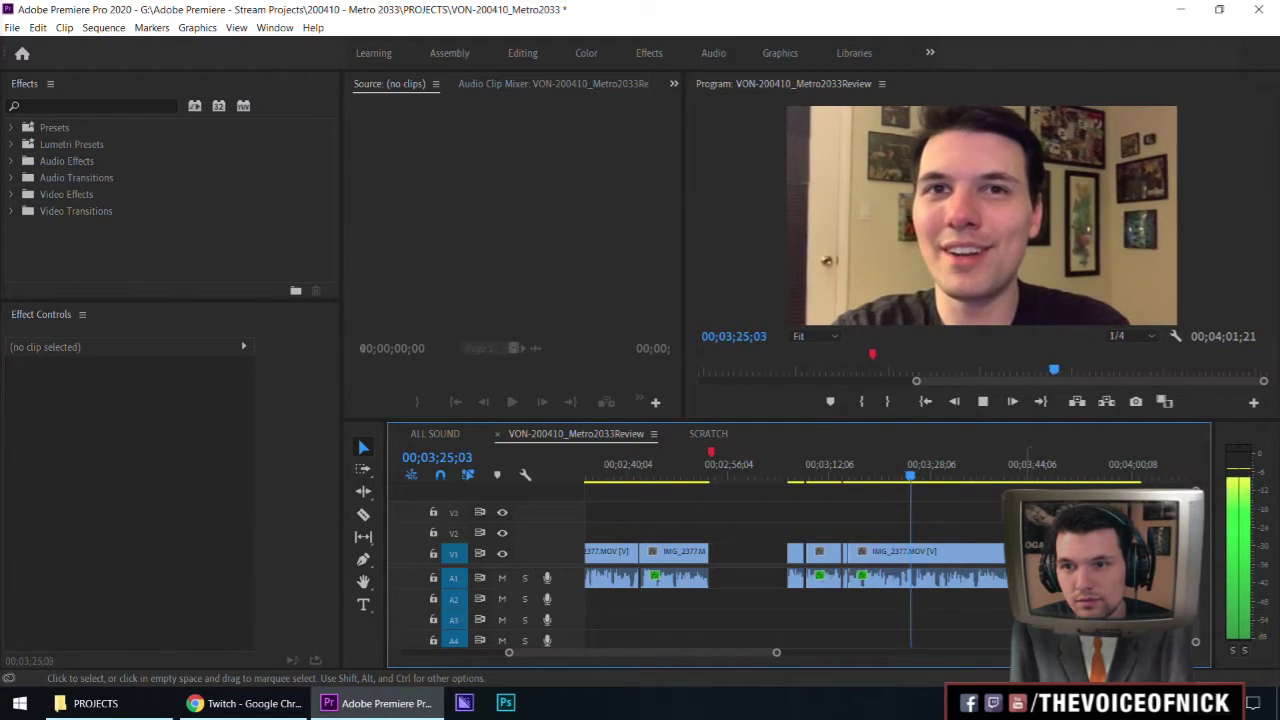
pyautogui.press('=')
pyautogui.press('=')
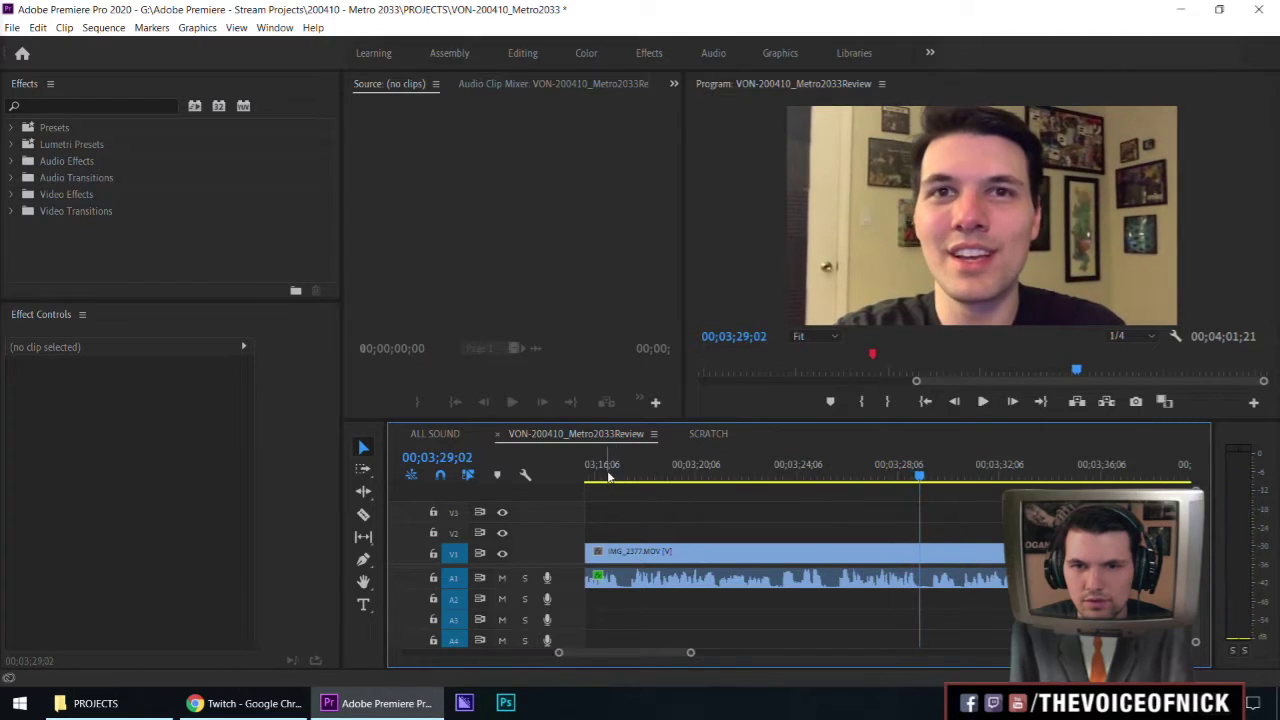
pyautogui.press('space')
pyautogui.press('-')
pyautogui.moveTo(970, 464); pyautogui.dragTo(991, 464)
pyautogui.press('-')
pyautogui.press('space')
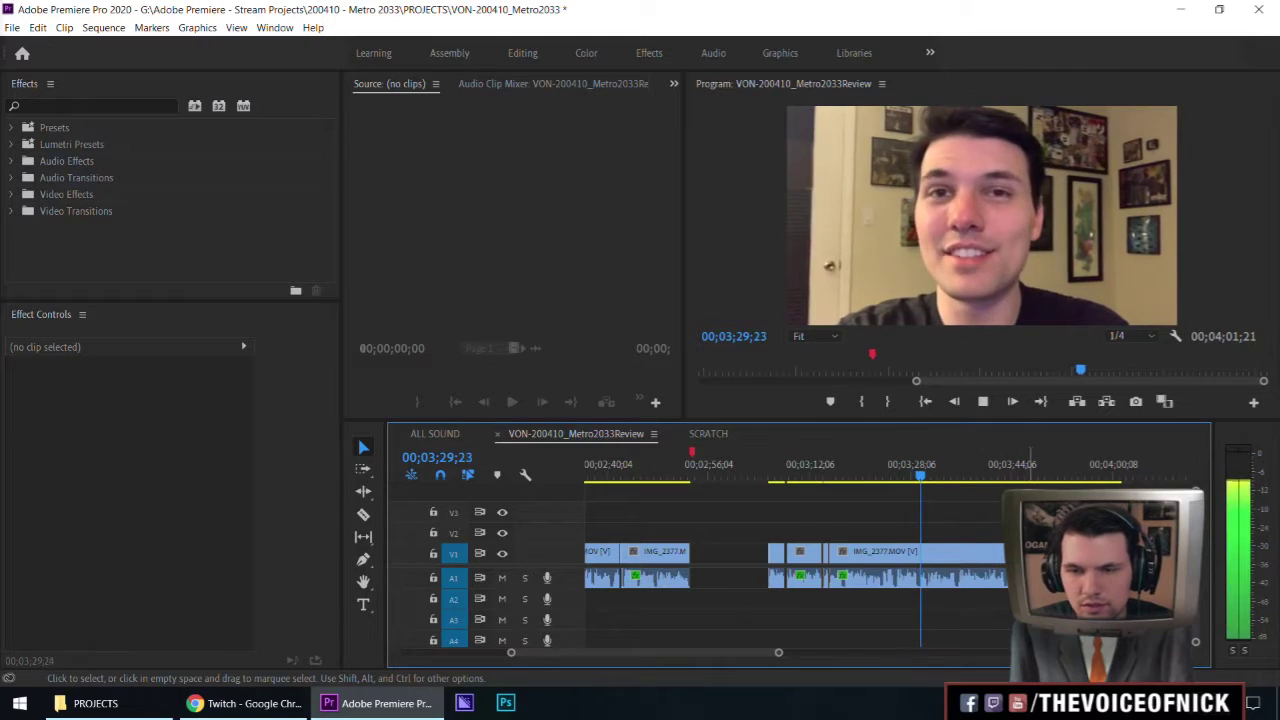
pyautogui.press('=')
pyautogui.press('=')
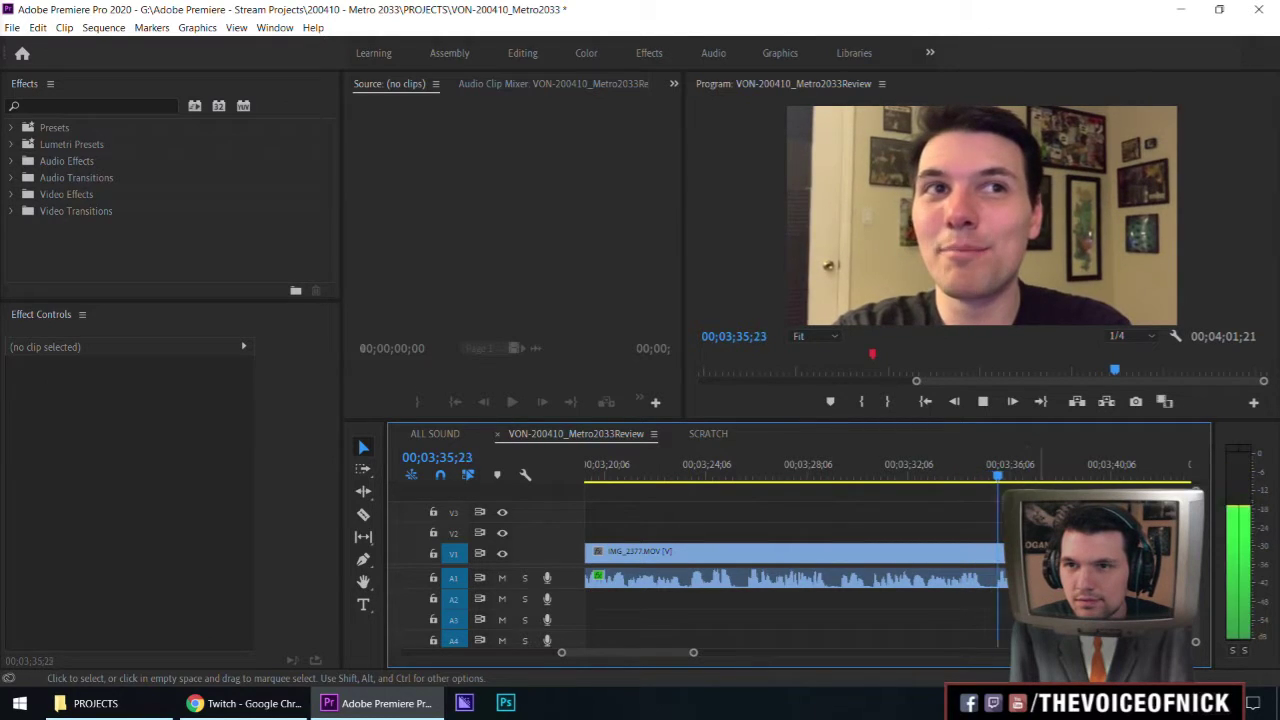
# Split the talking-head clip near 00;03;35 and at 00;03;26;29 to isolate the unwanted section.
pyautogui.press('space')
pyautogui.press('c')
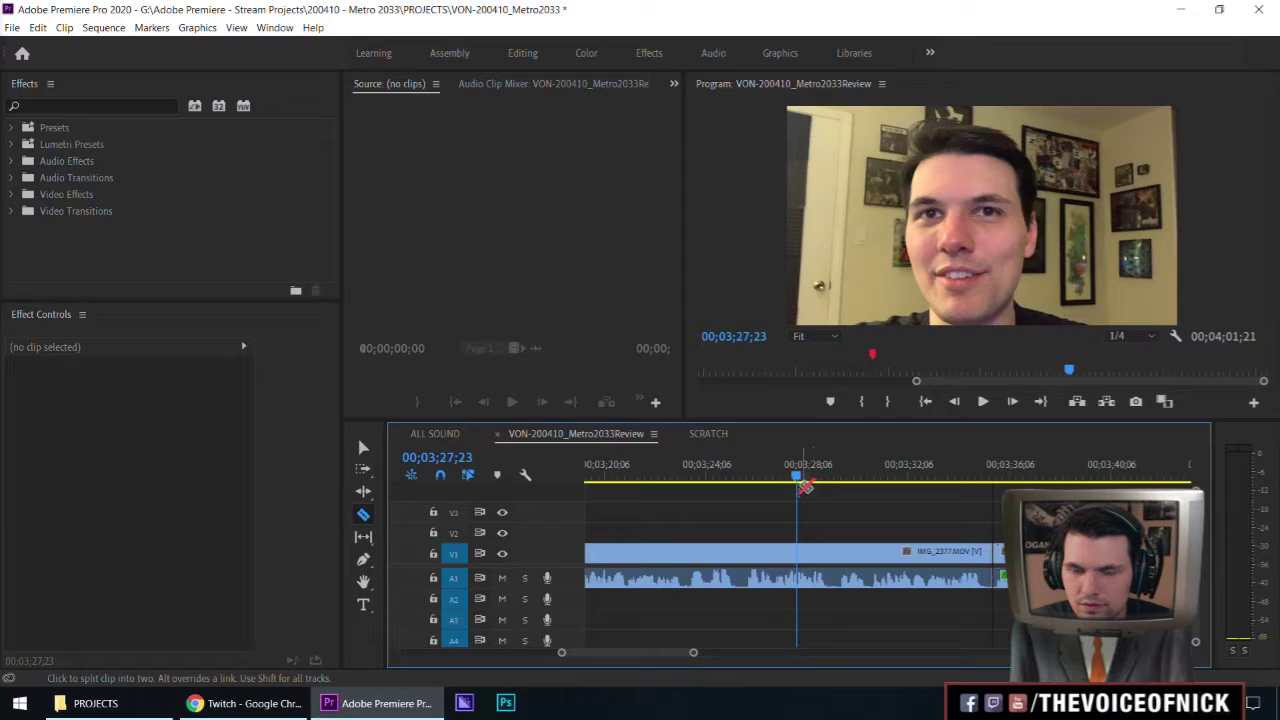
pyautogui.click(820, 479)
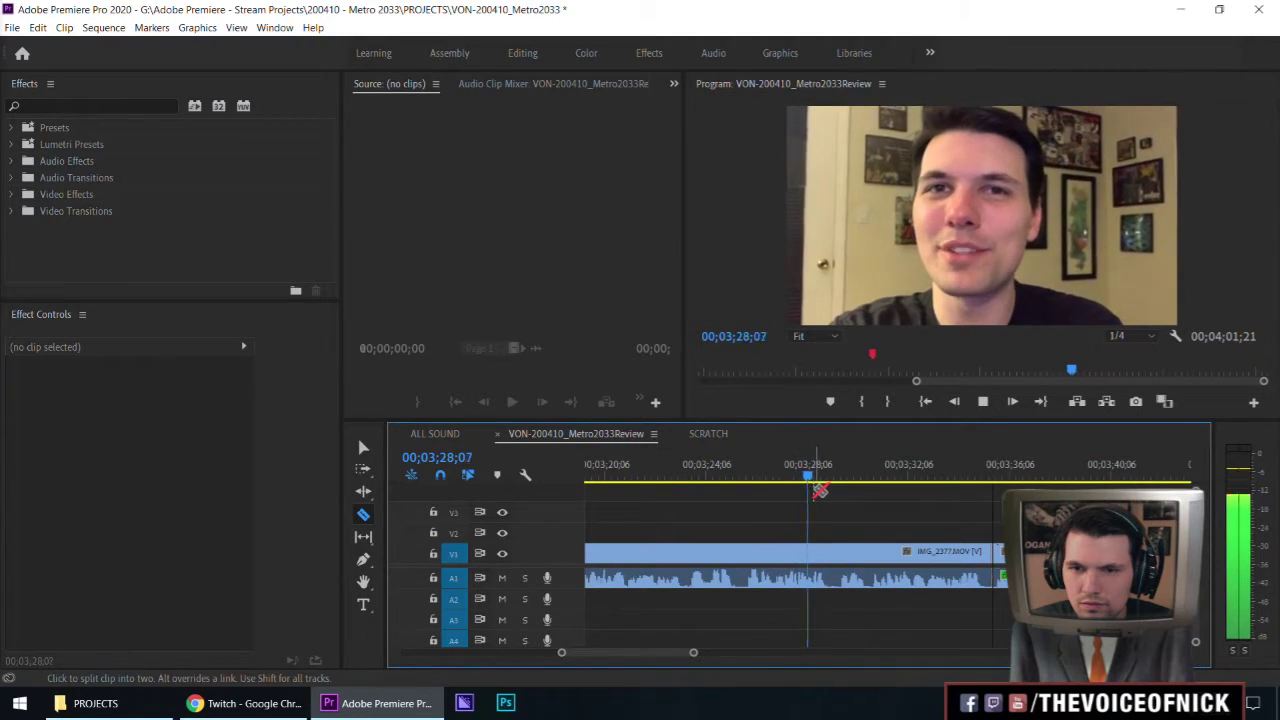
pyautogui.click(671, 474)
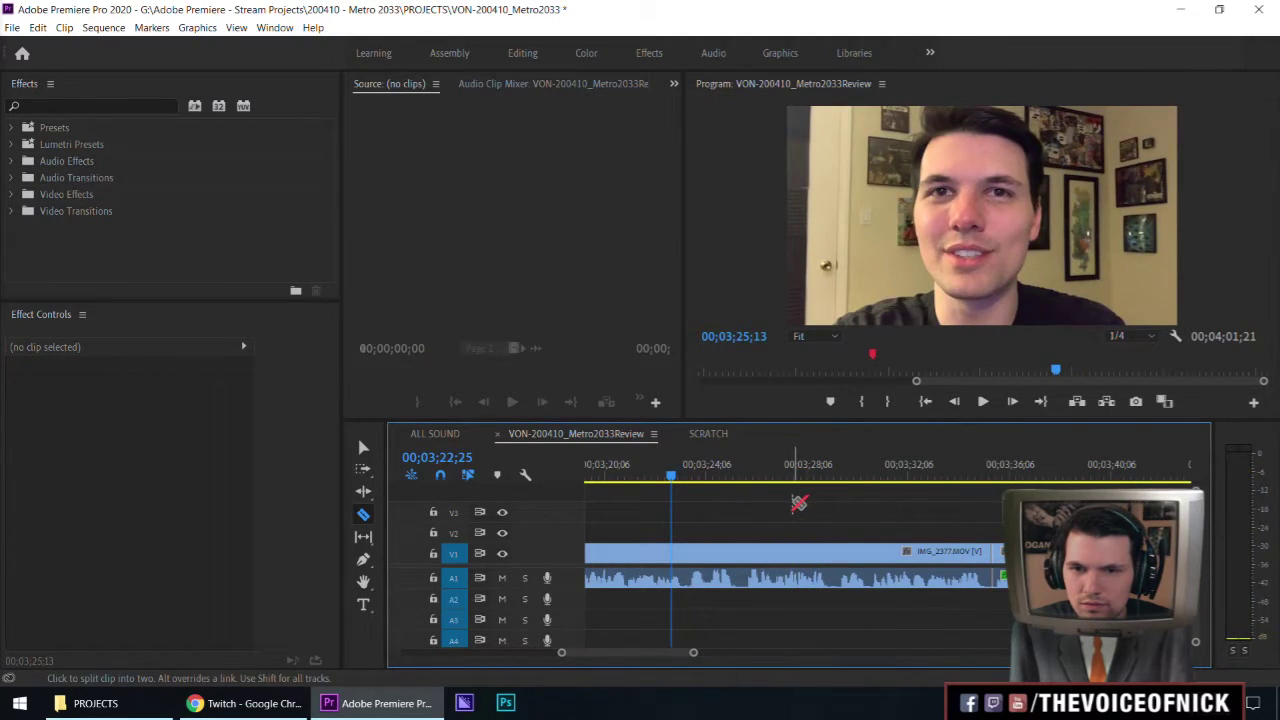
pyautogui.press('space')
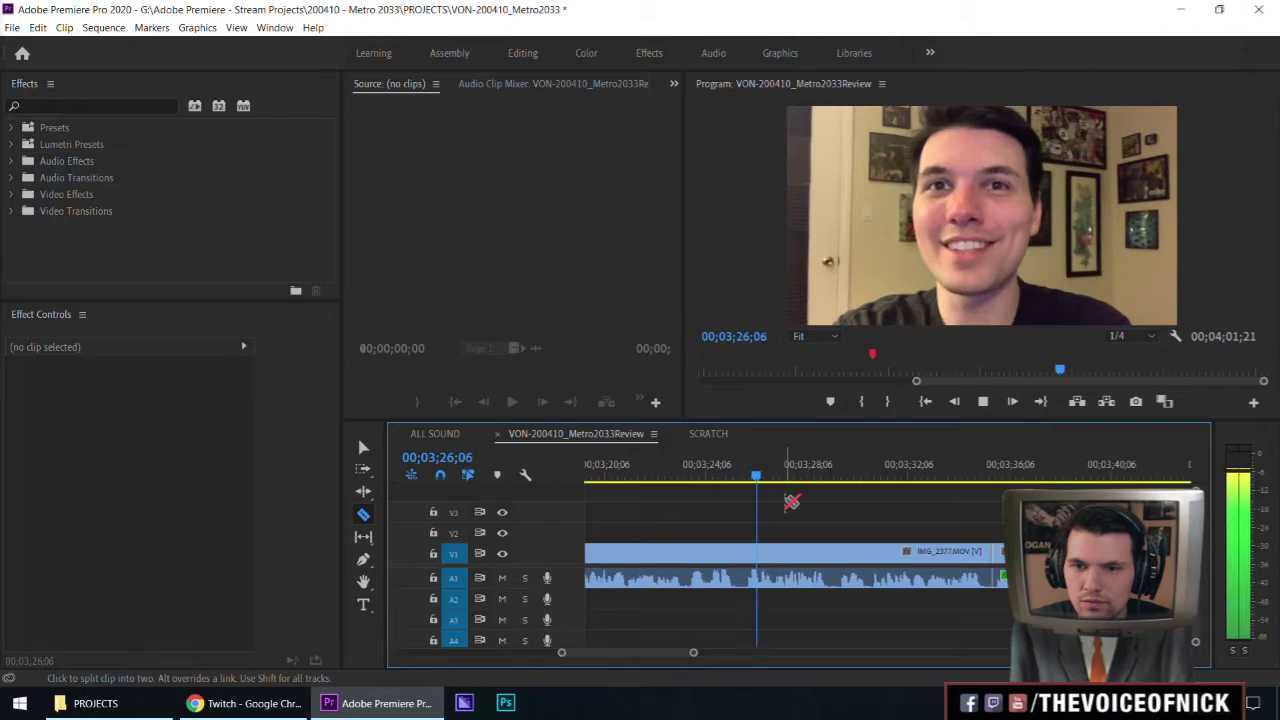
pyautogui.press('space')
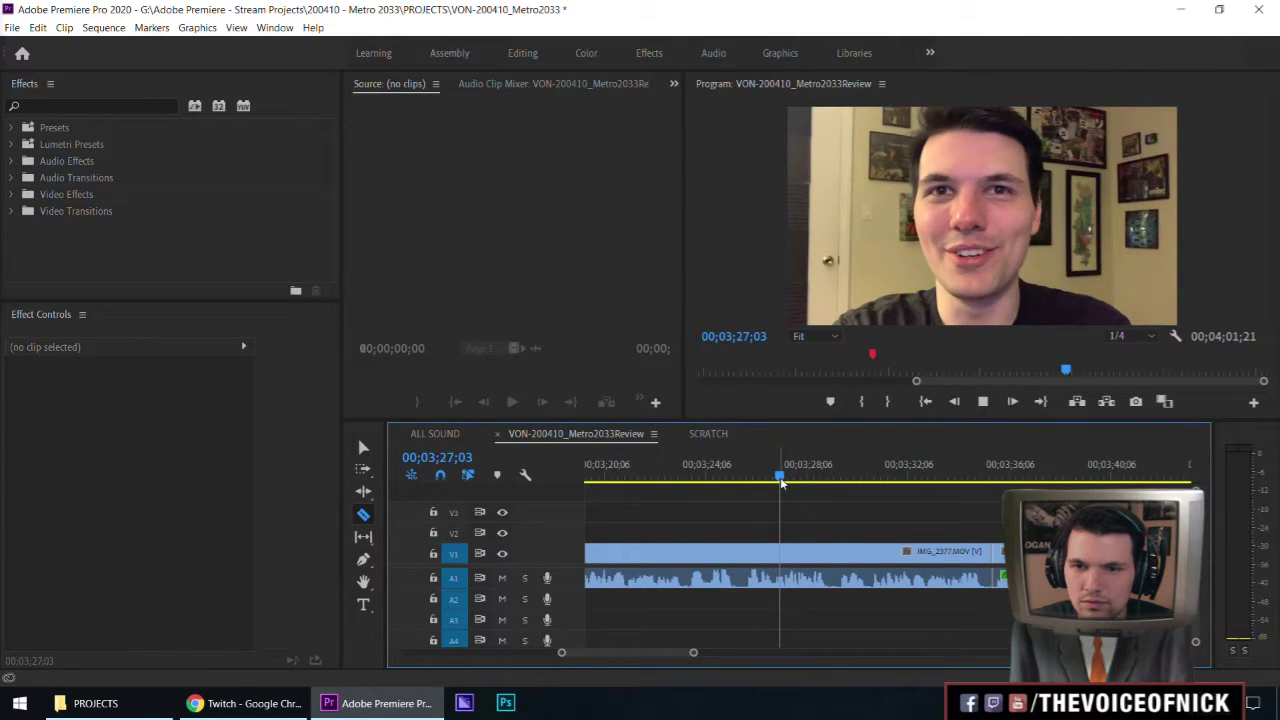
pyautogui.click(774, 482)
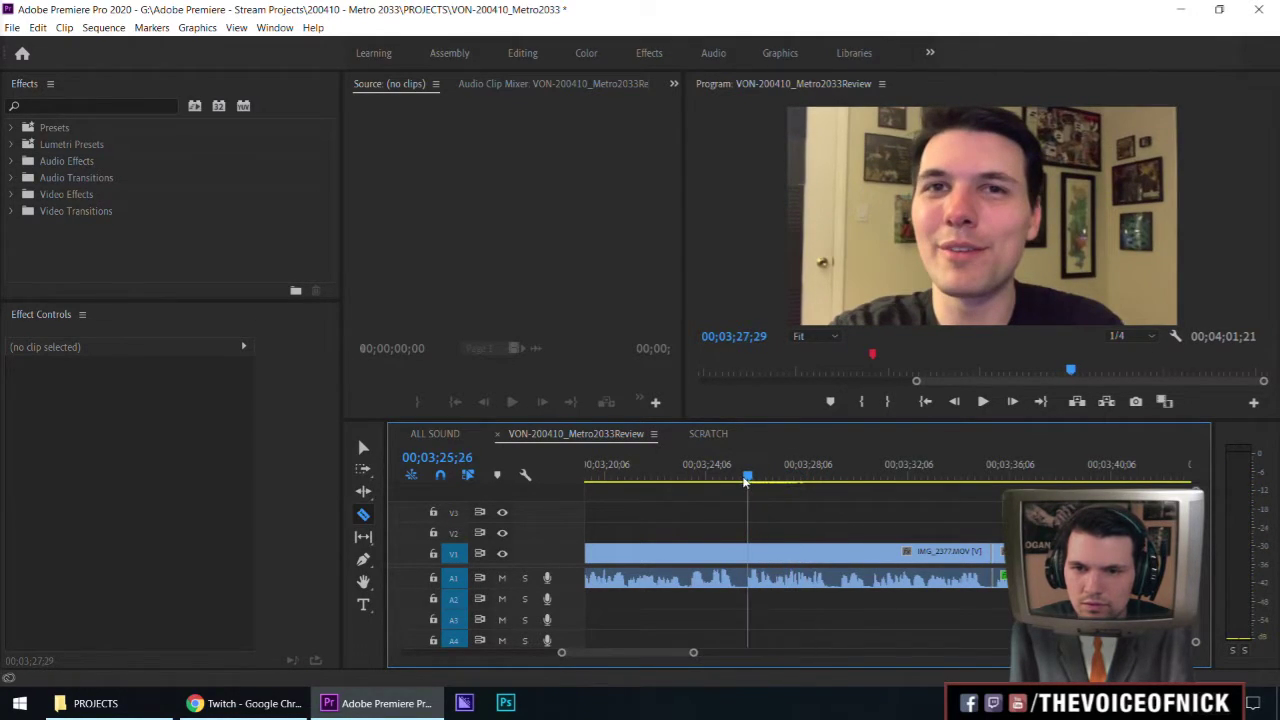
pyautogui.moveTo(768, 485); pyautogui.dragTo(773, 488)
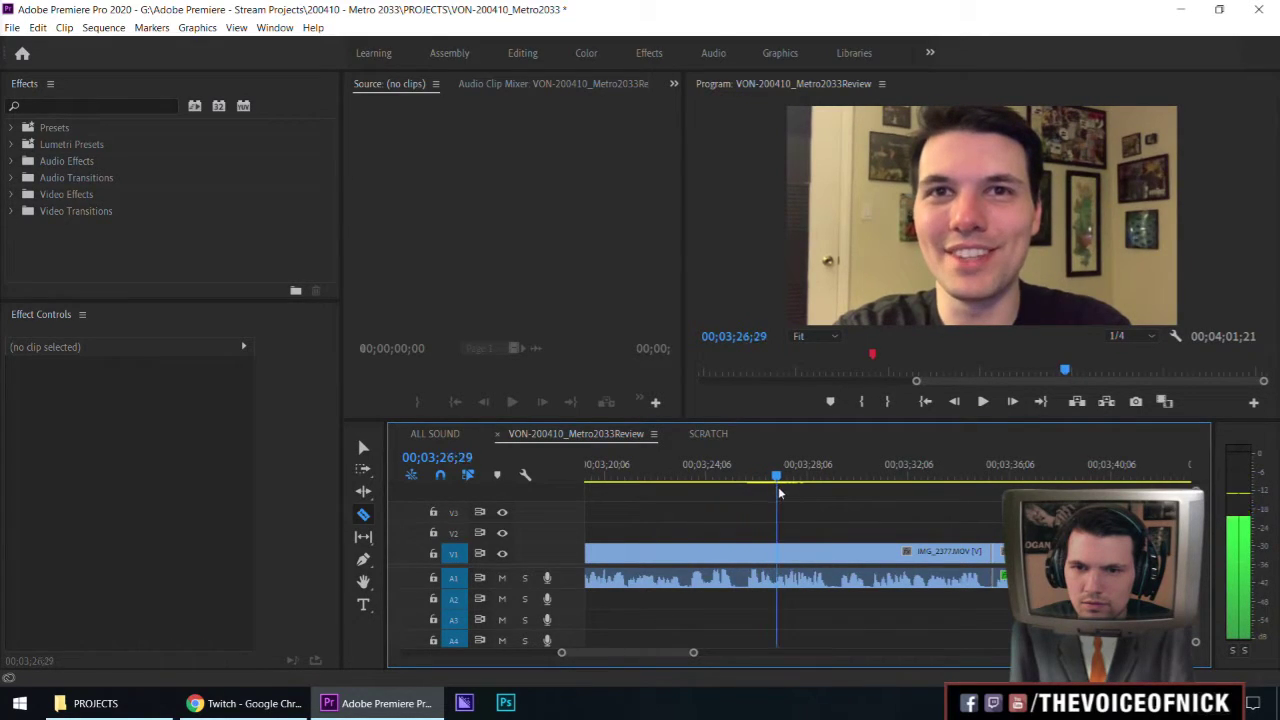
pyautogui.click(775, 553)
# Remove the isolated section after 00;03;26;29 and close the gap it leaves.
pyautogui.press('v')
pyautogui.click(834, 553)
pyautogui.press('Delete')
pyautogui.click(834, 556)
pyautogui.press('Delete')
# Play across the new join near 00;03;26 and tighten it by about 3 frames.
pyautogui.press('space')
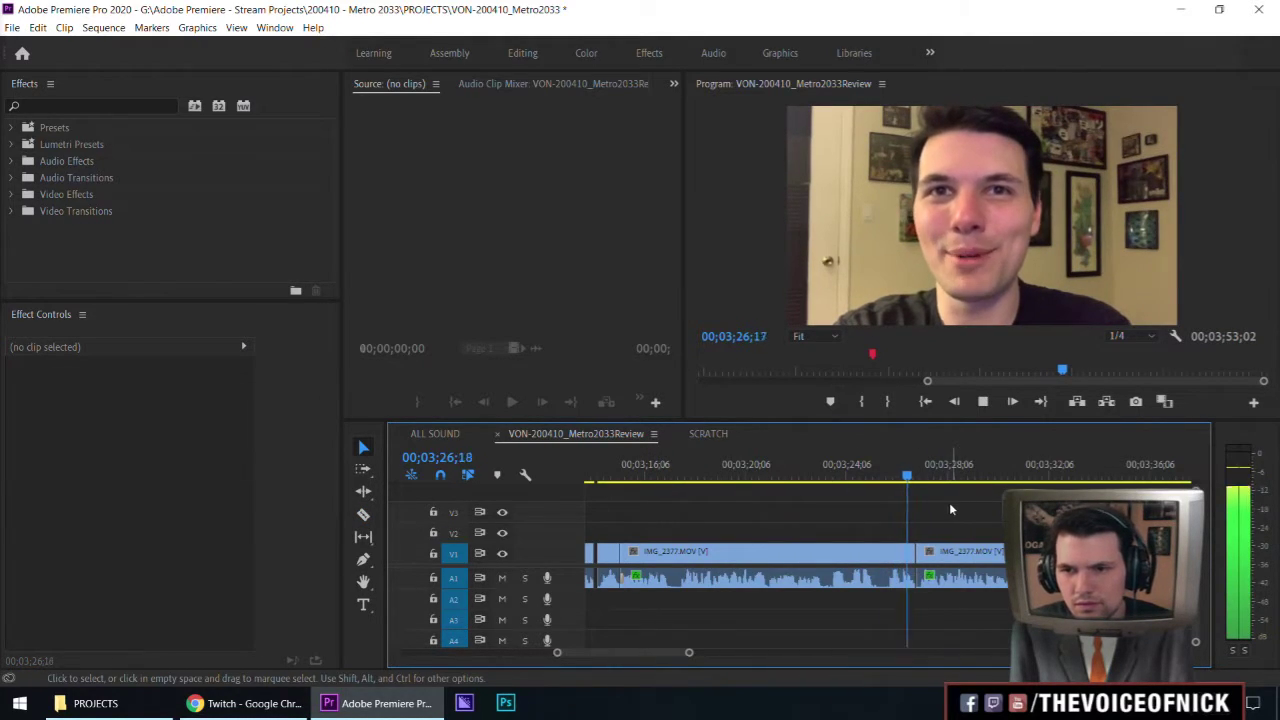
pyautogui.click(898, 478)
pyautogui.press('space')
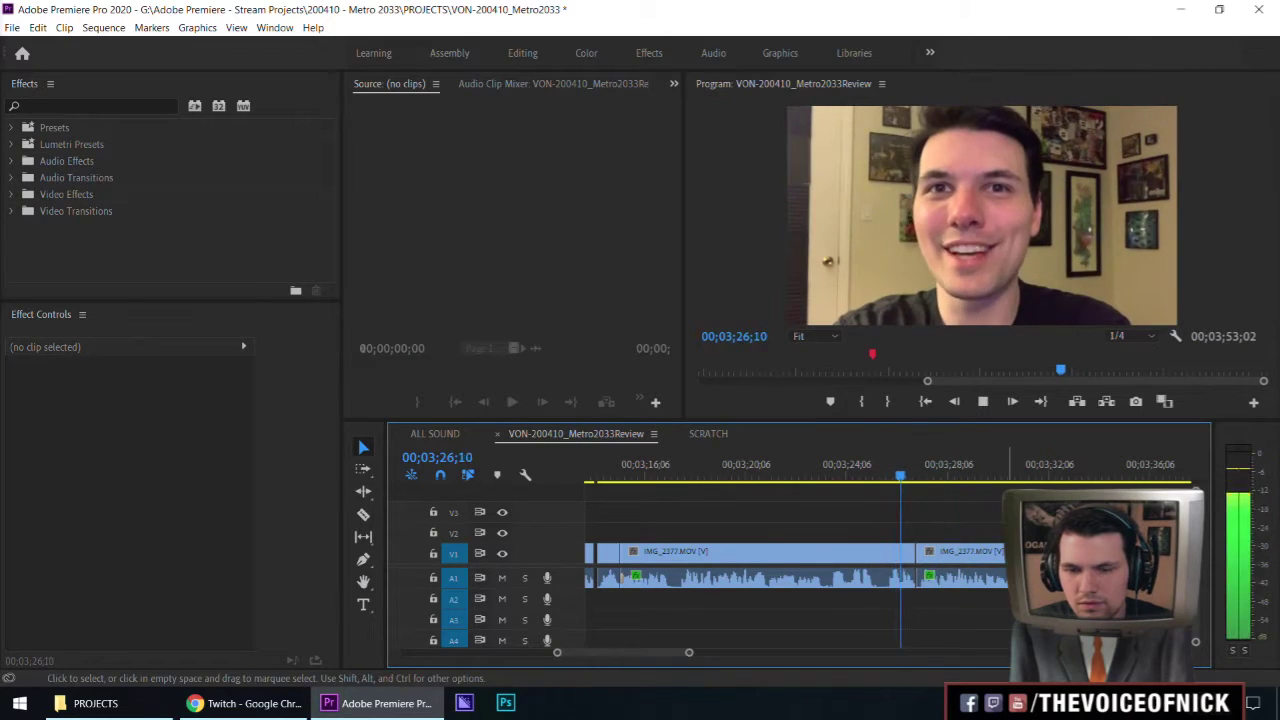
pyautogui.click(884, 578)
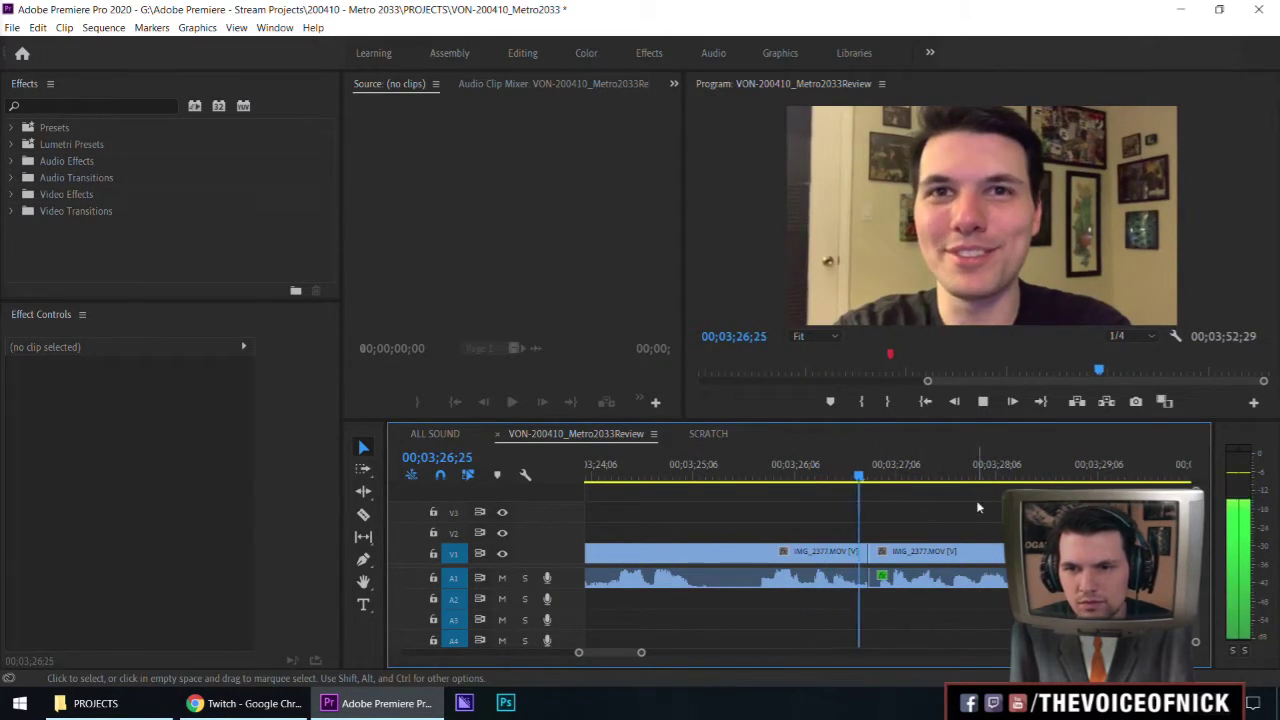
# Play the last talking-head clip from about 00;03;26 to 00;03;46 and examine it for another section to remove.
pyautogui.press('-')
pyautogui.press('-')
pyautogui.press('-')
pyautogui.press('-')
pyautogui.press('-')
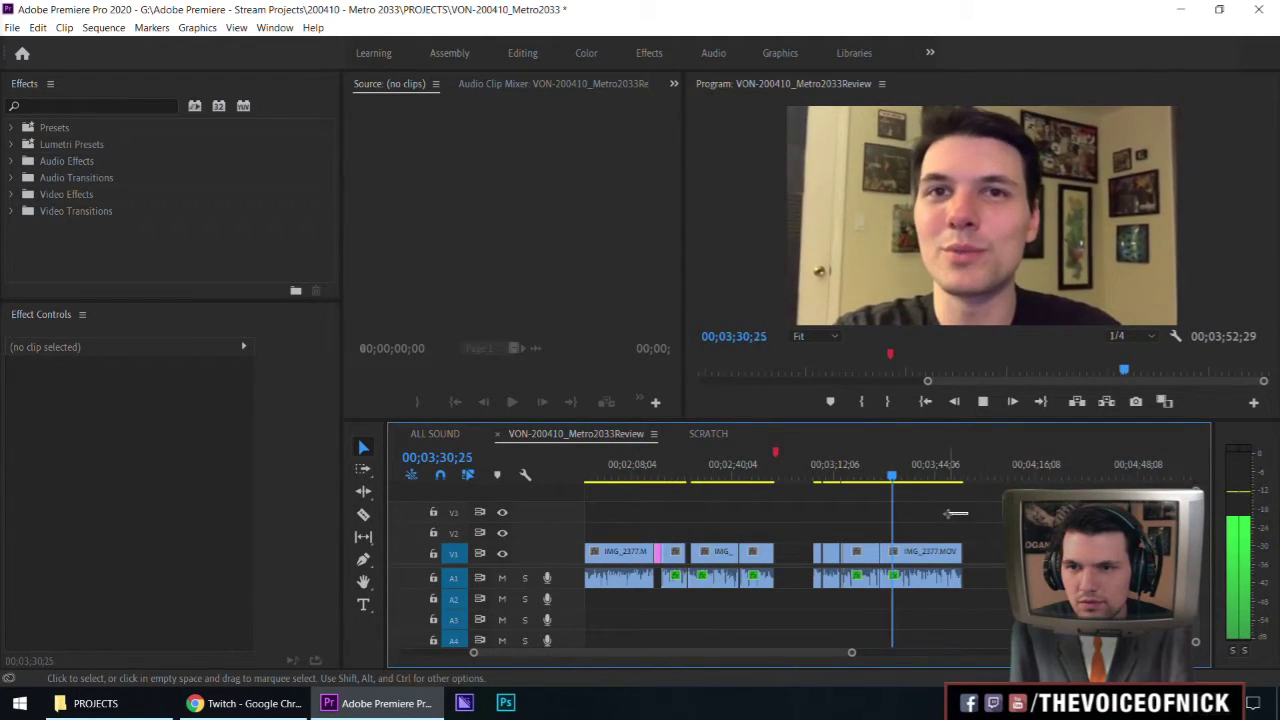
pyautogui.press('=')
pyautogui.press('=')
pyautogui.press('=')
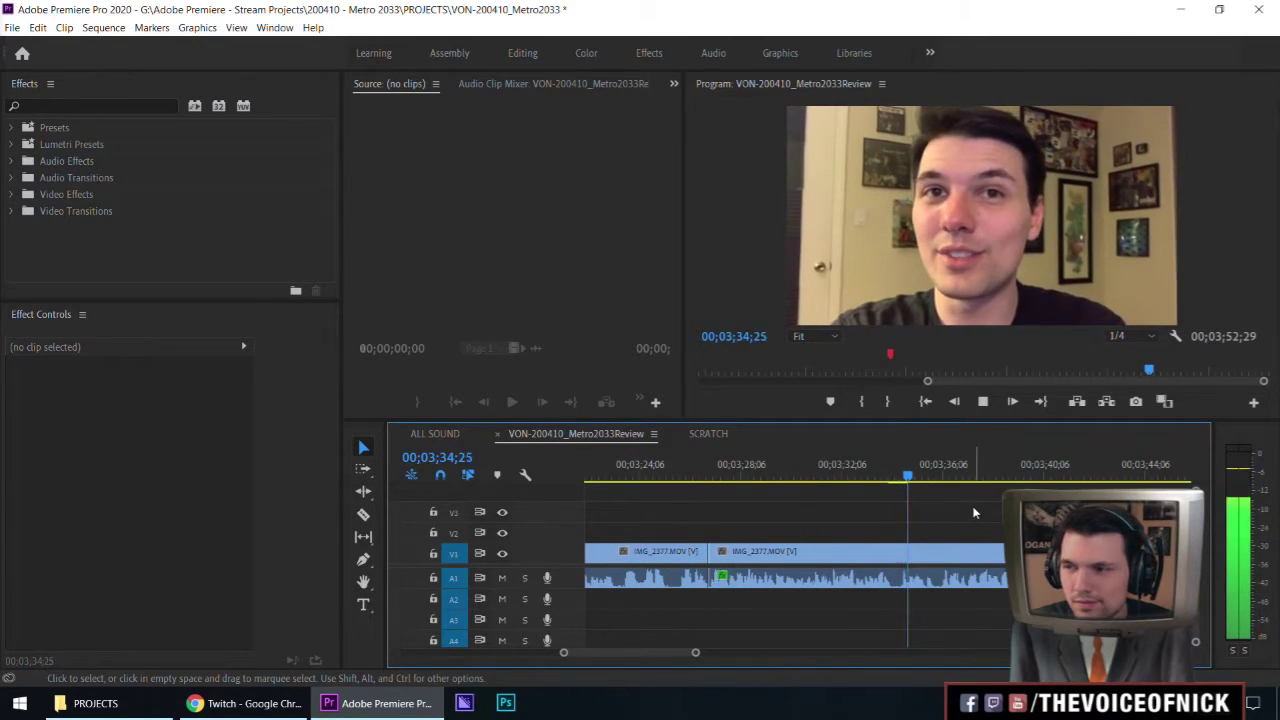
pyautogui.press('-')
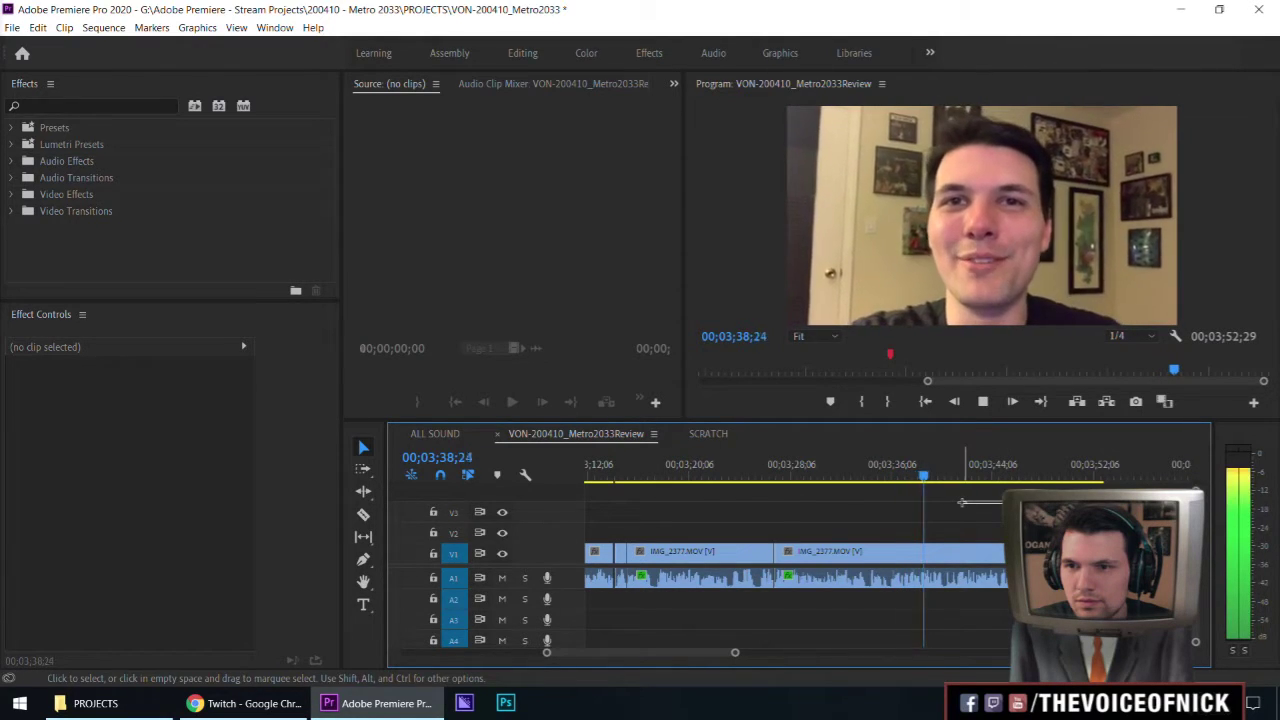
pyautogui.press('-')
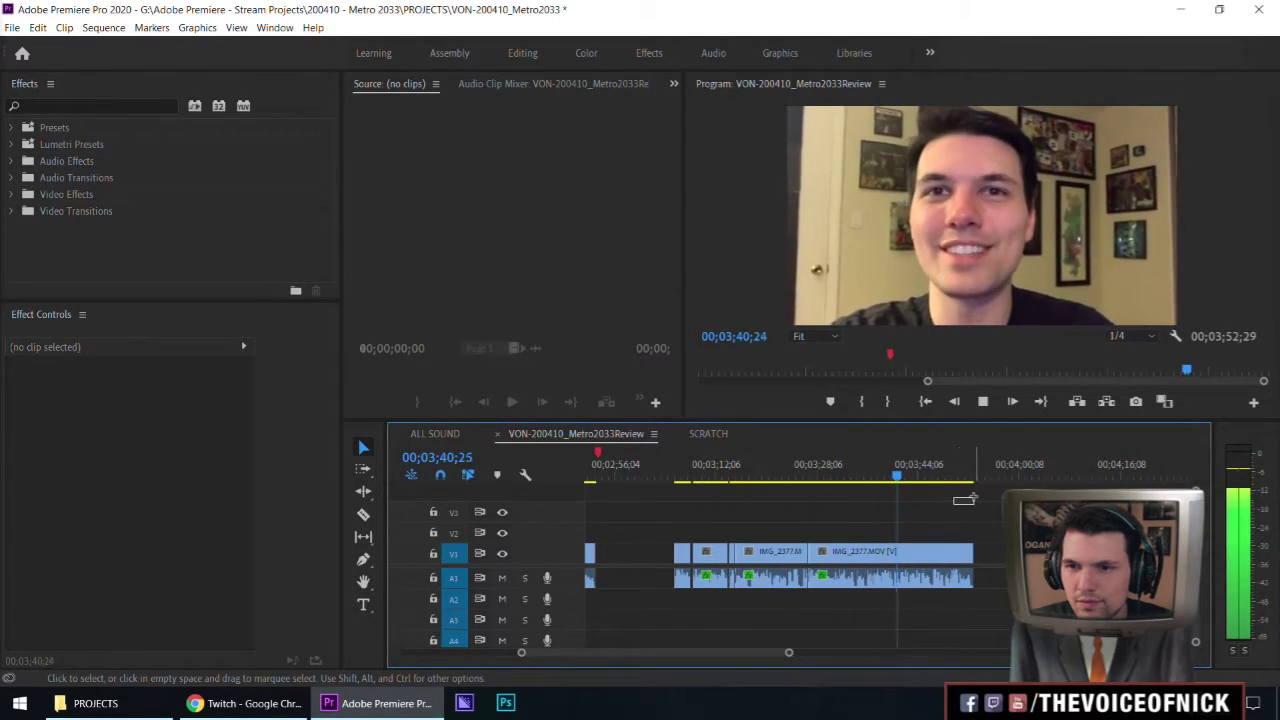
pyautogui.press('=')
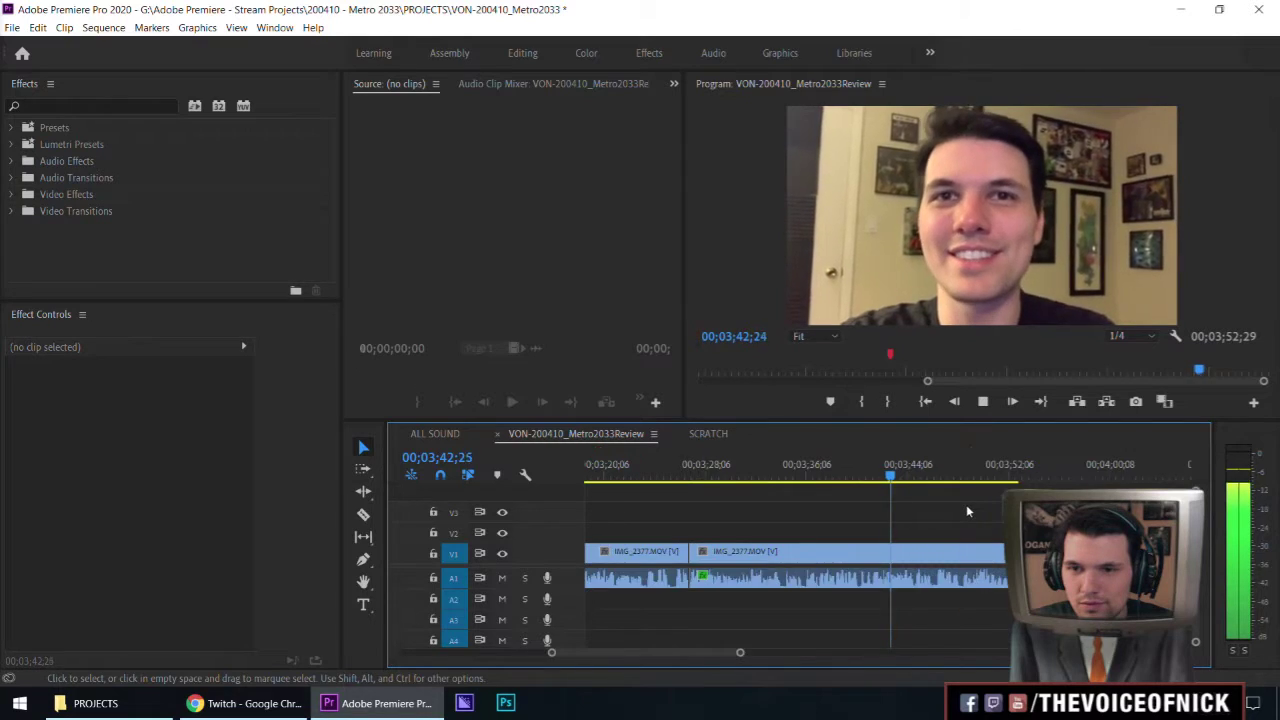
pyautogui.press('=')
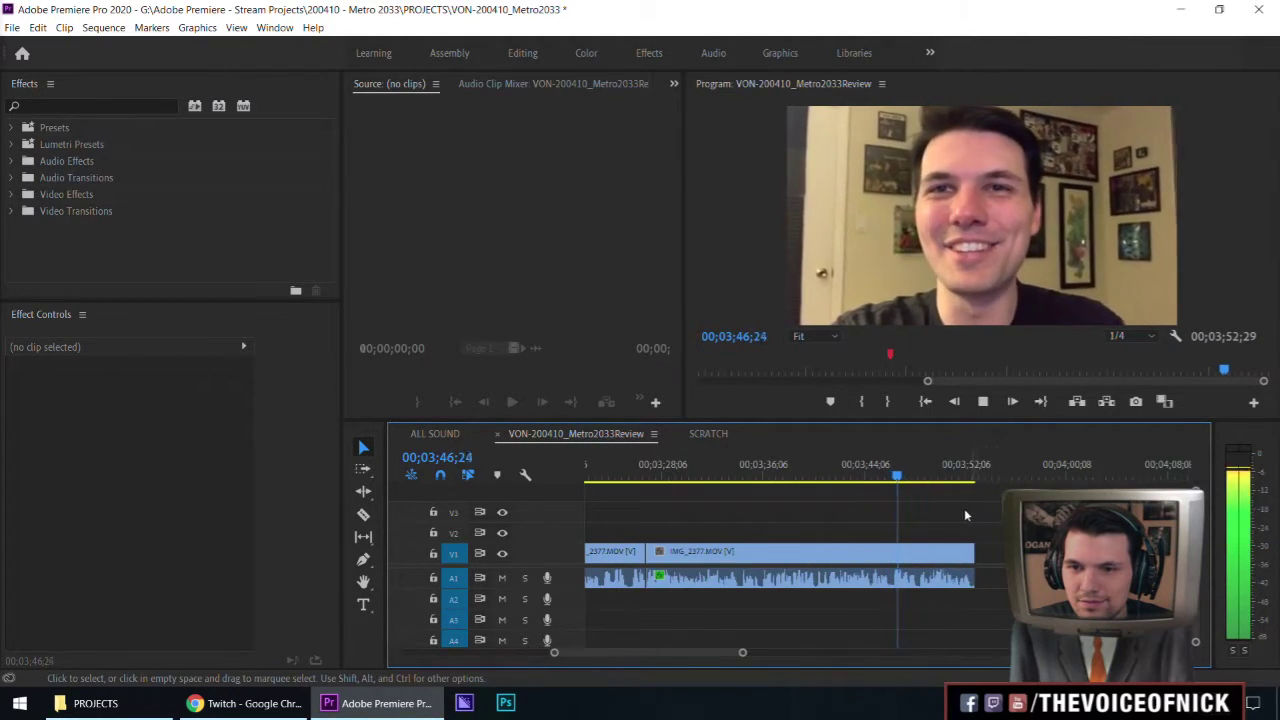
pyautogui.press('space')
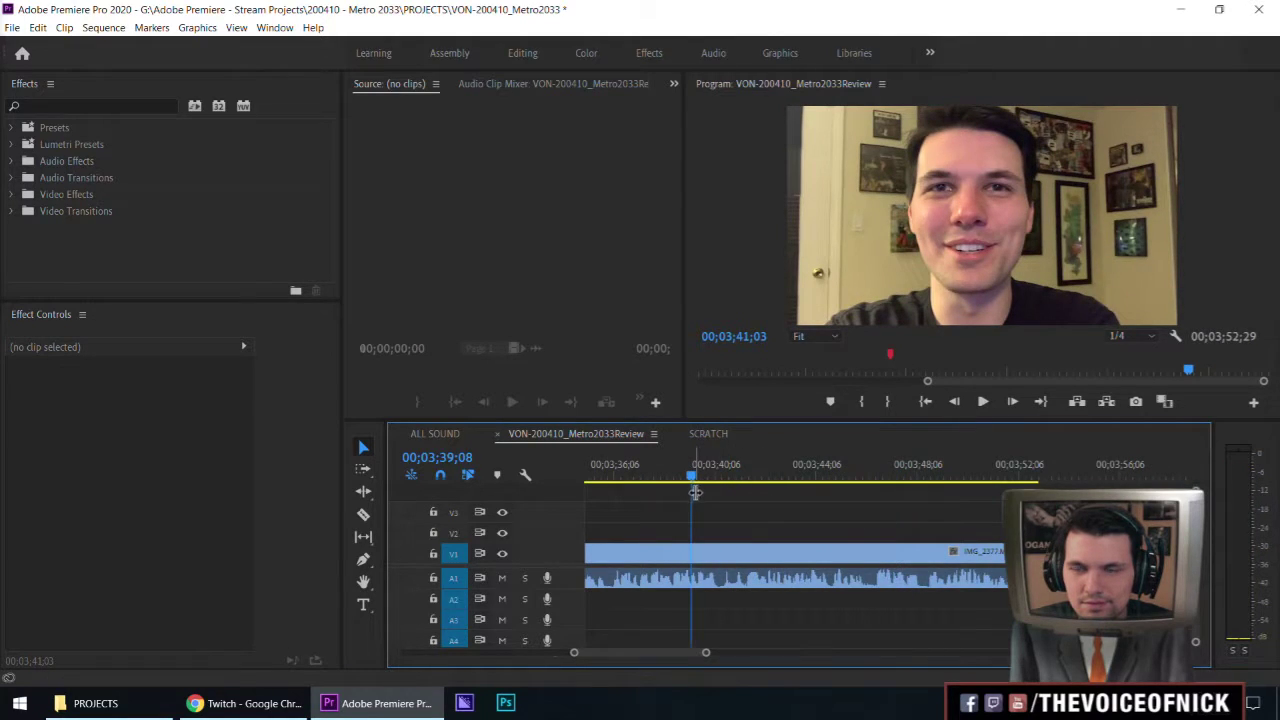
# Split the last talking-head clip at 00;03;42;05 and 00;03;41;12 around the unwanted words.
pyautogui.scroll(2, 788, 507)
pyautogui.press('space')
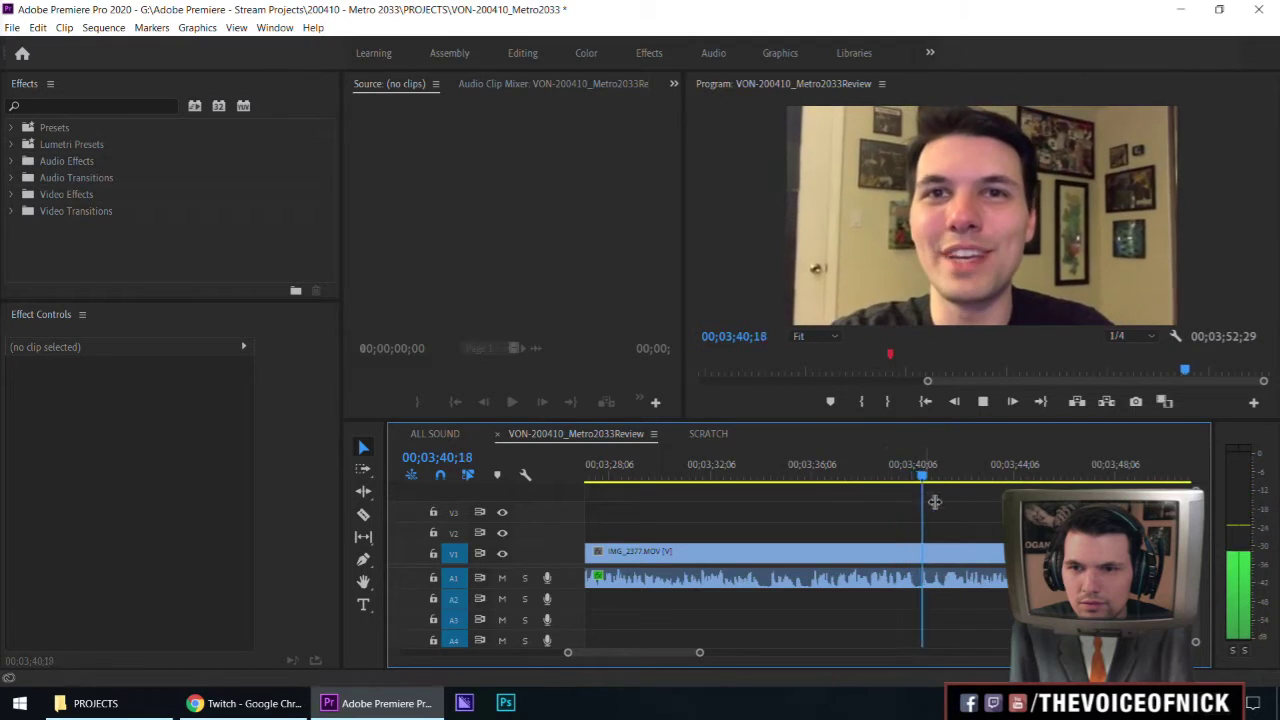
pyautogui.press('=')
pyautogui.press('=')
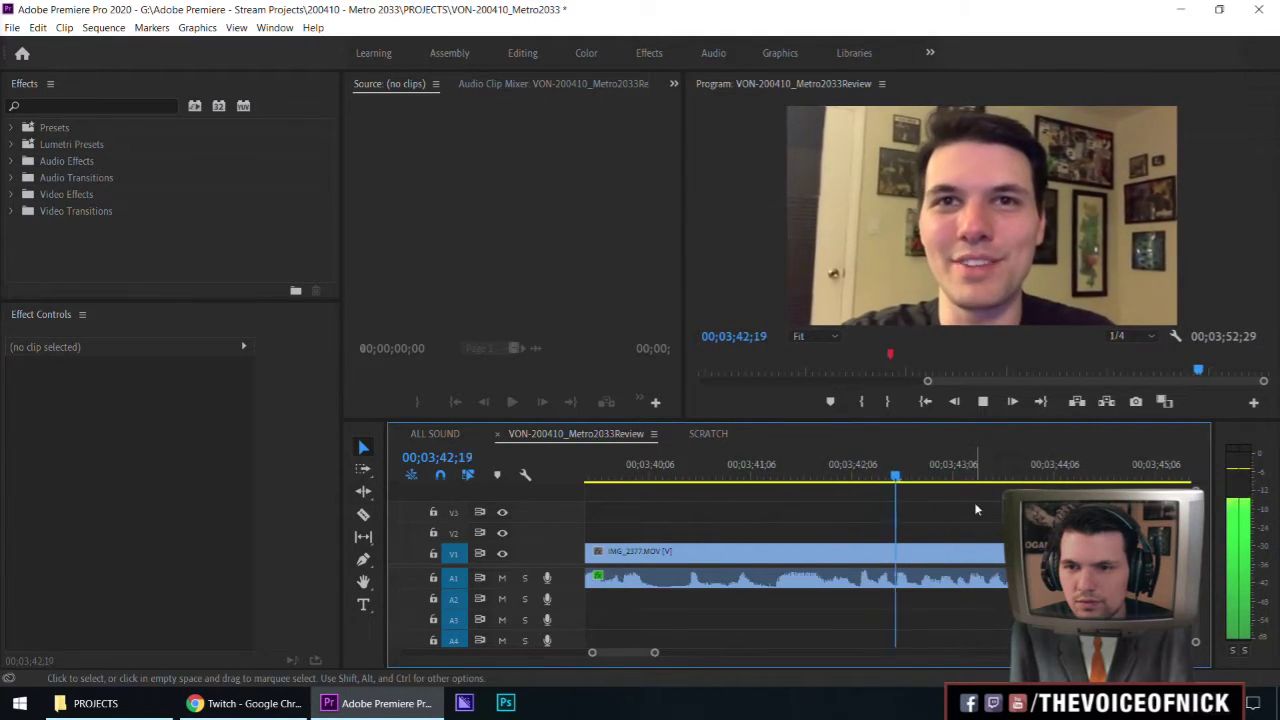
pyautogui.click(855, 477)
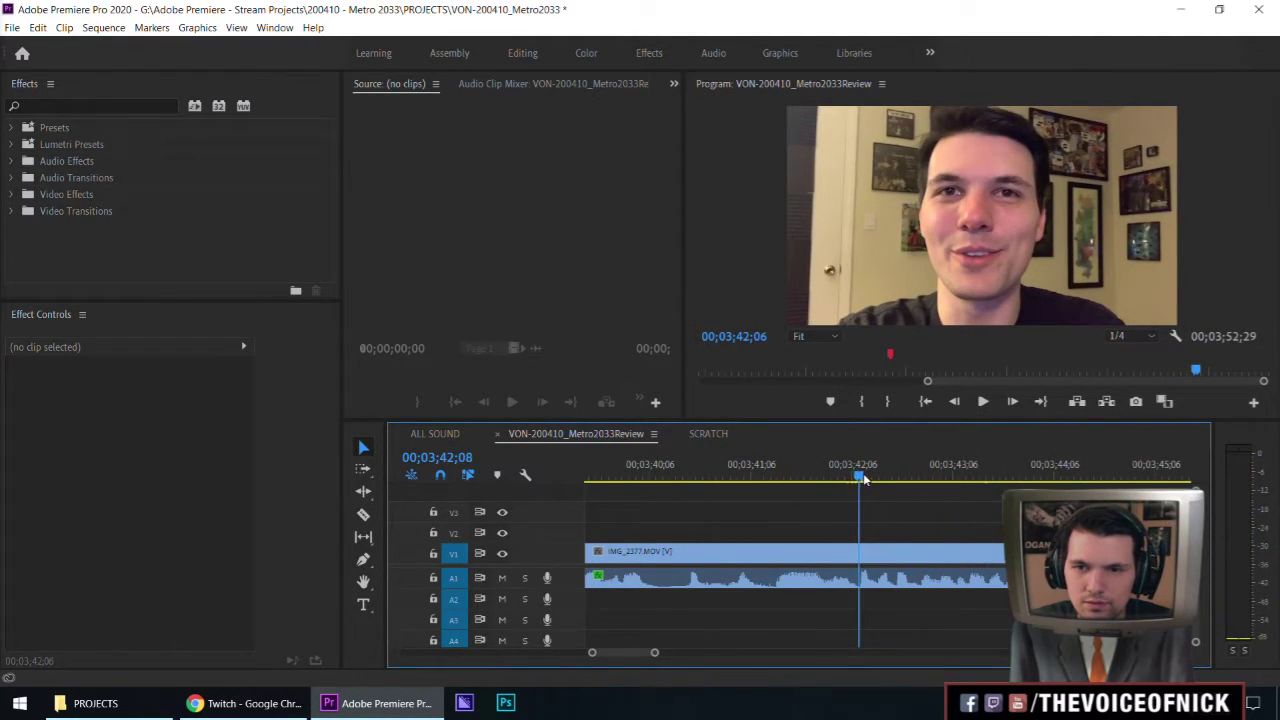
pyautogui.moveTo(884, 480); pyautogui.dragTo(853, 494)
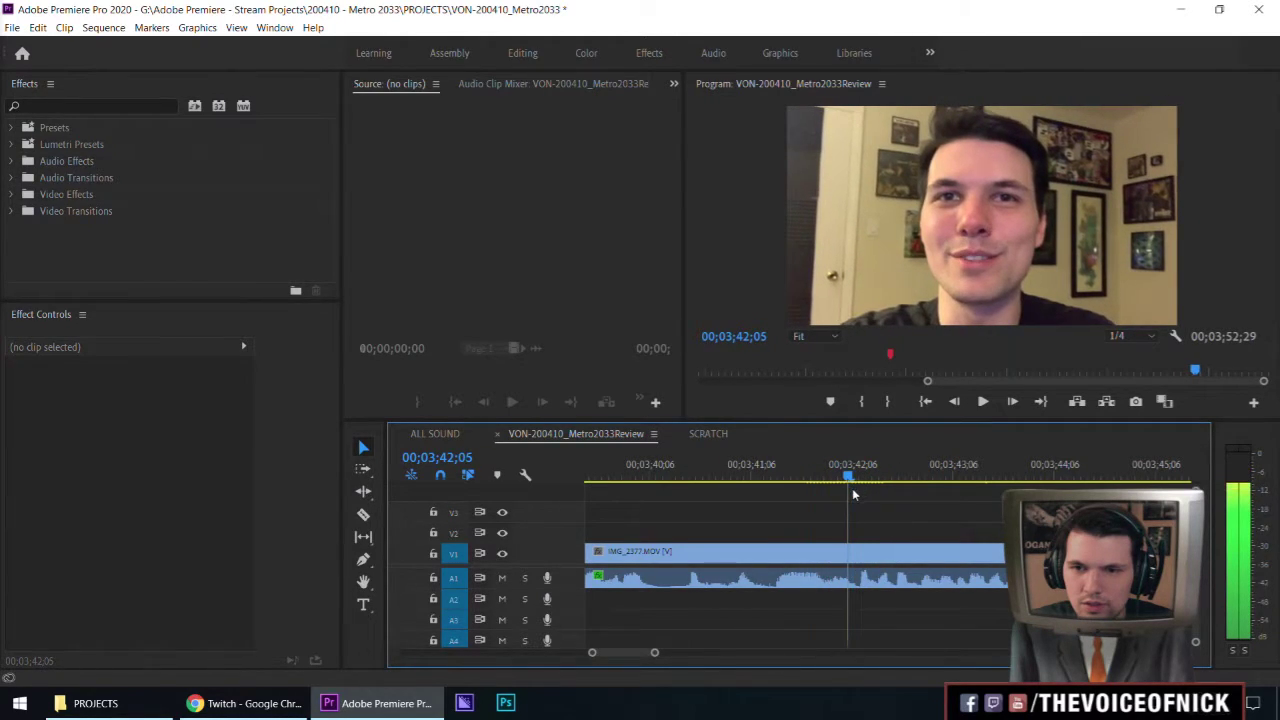
pyautogui.press('c')
pyautogui.click(849, 553)
pyautogui.moveTo(680, 498); pyautogui.dragTo(717, 523)
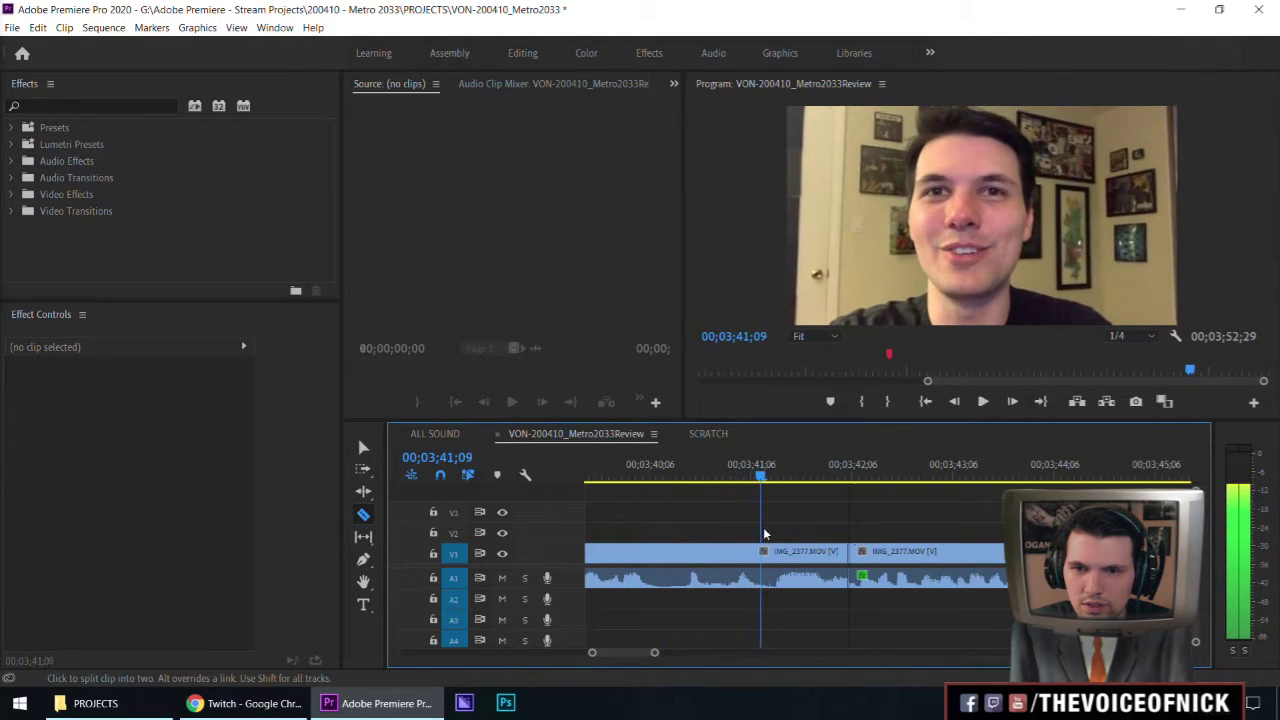
pyautogui.click(770, 552)
# Ripple delete the short section between the two cuts and play across the new join.
pyautogui.press('v')
pyautogui.click(810, 553)
pyautogui.hotkey('shift', 'Delete')
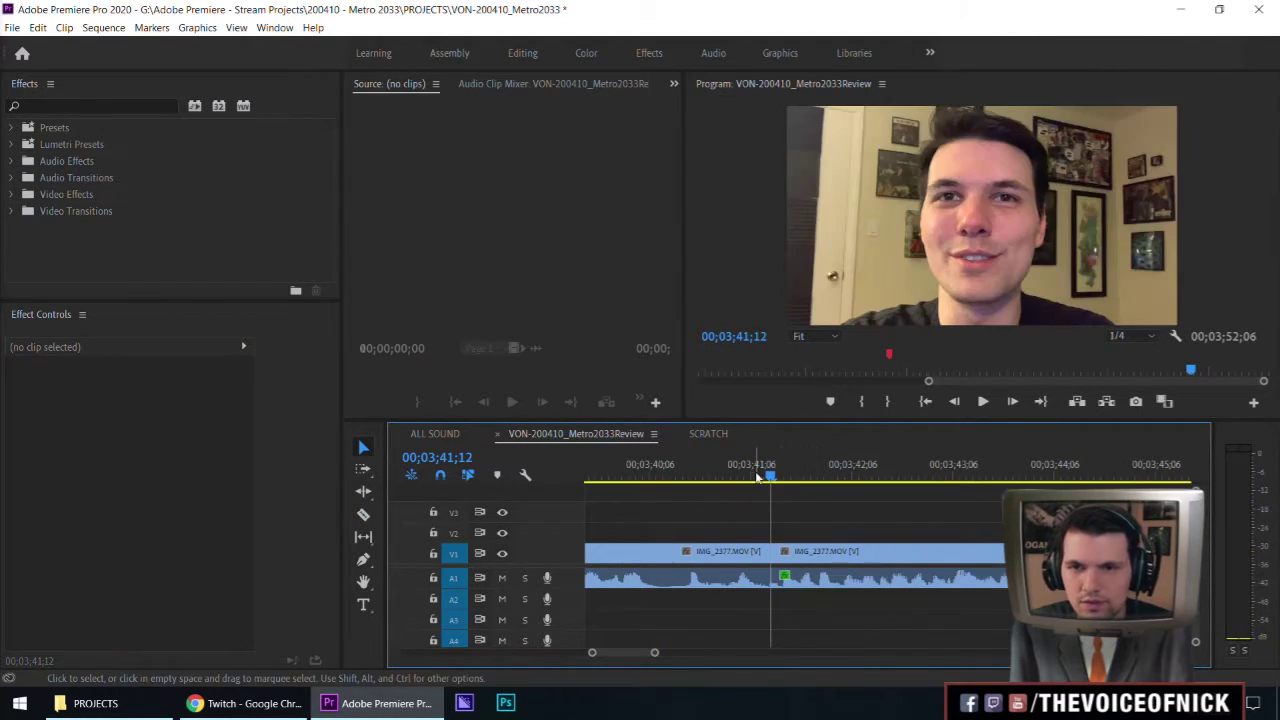
pyautogui.press('space')
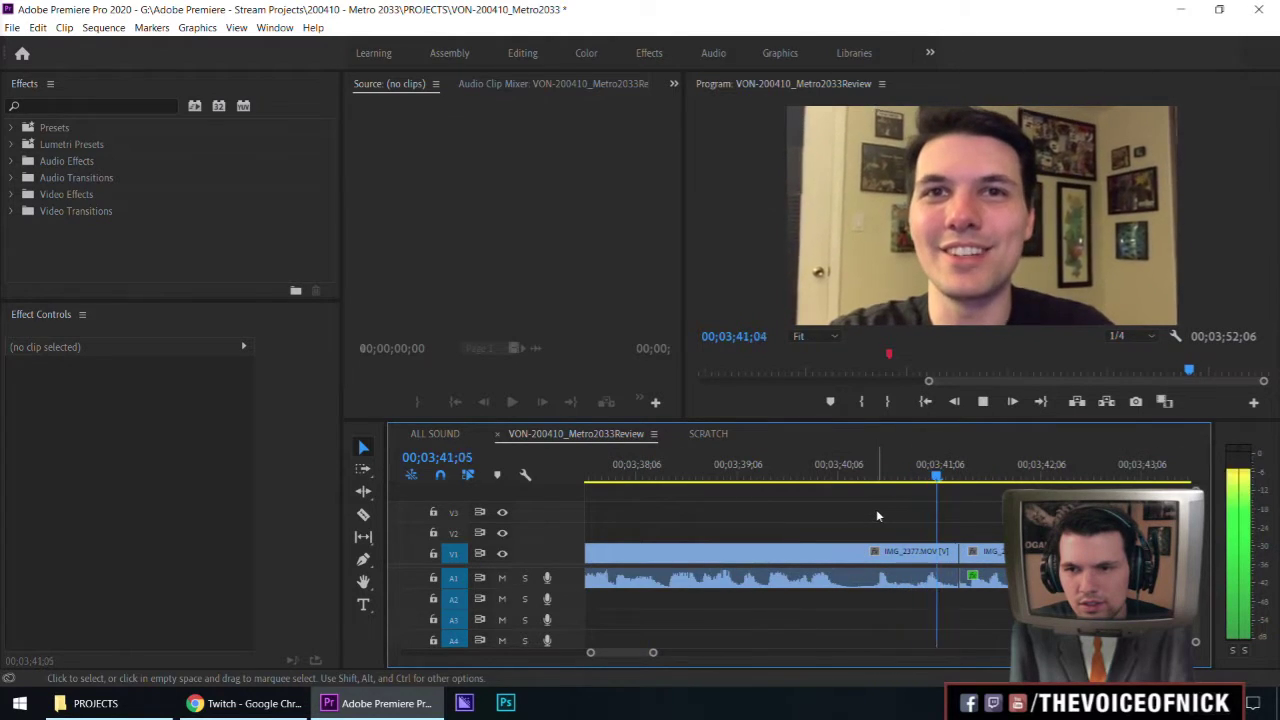
pyautogui.press('space')
# Trim the clip before the join back to 00;03;41;11 and add a short audio fade to the start of the following clip.
pyautogui.press('Up')
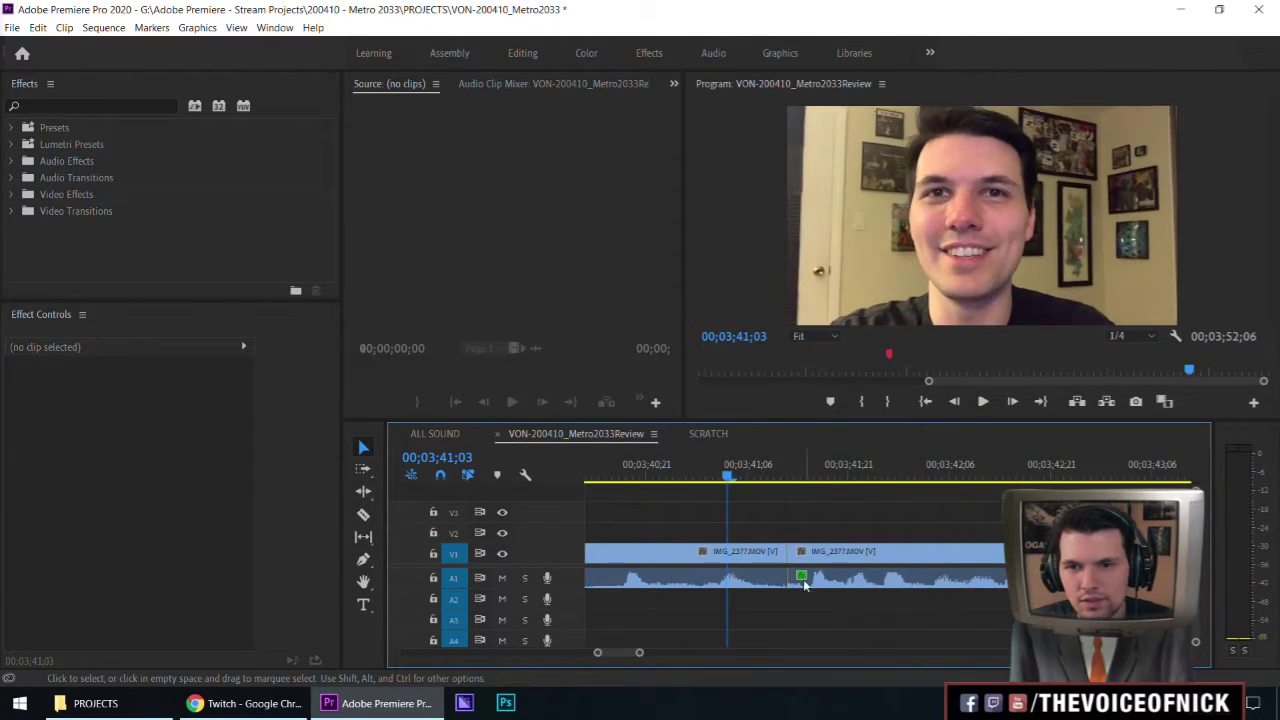
pyautogui.moveTo(776, 552); pyautogui.dragTo(787, 558)
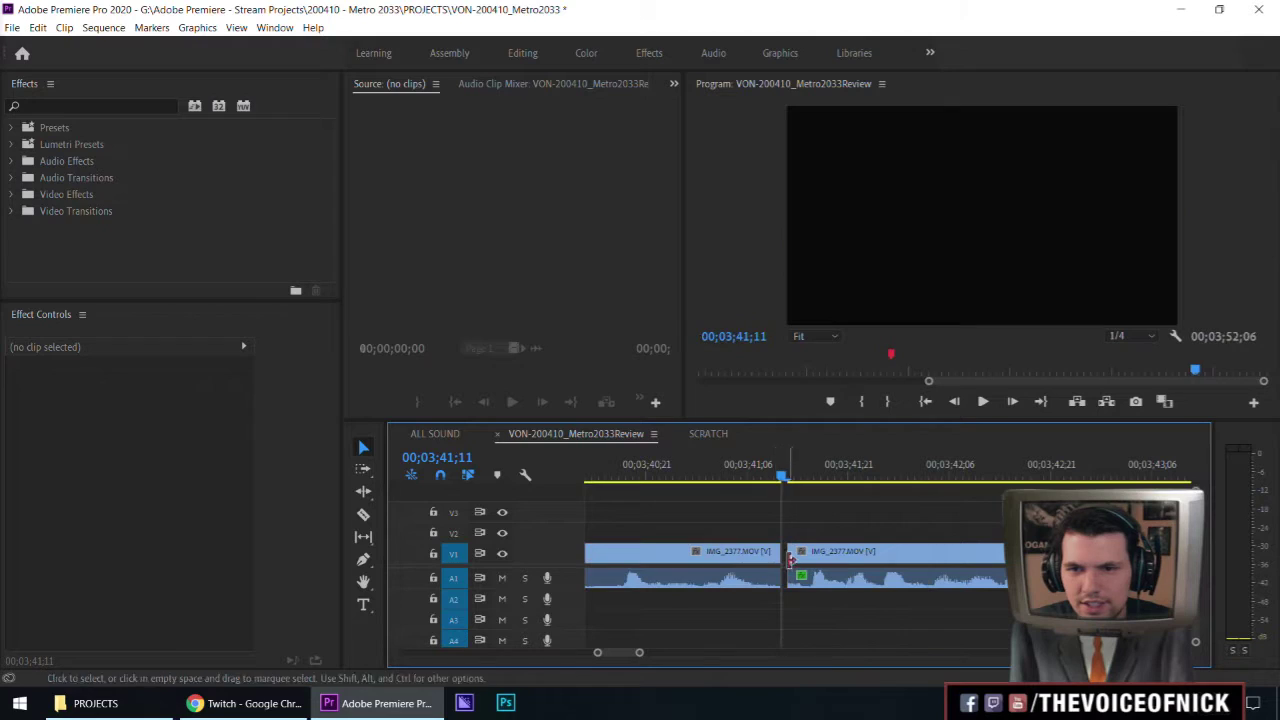
pyautogui.rightClick(787, 579)
pyautogui.click(845, 565)
pyautogui.moveTo(886, 580); pyautogui.dragTo(802, 580)
pyautogui.click(875, 505)
pyautogui.press('space')
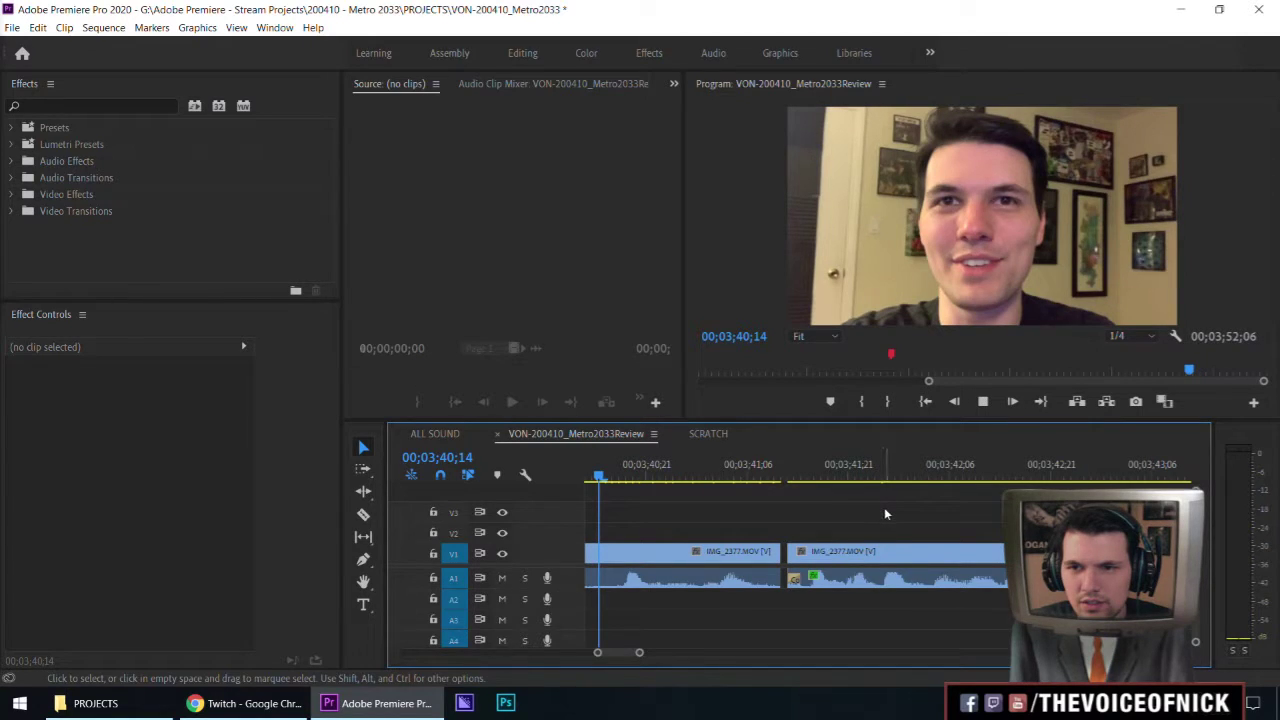
pyautogui.press('space')
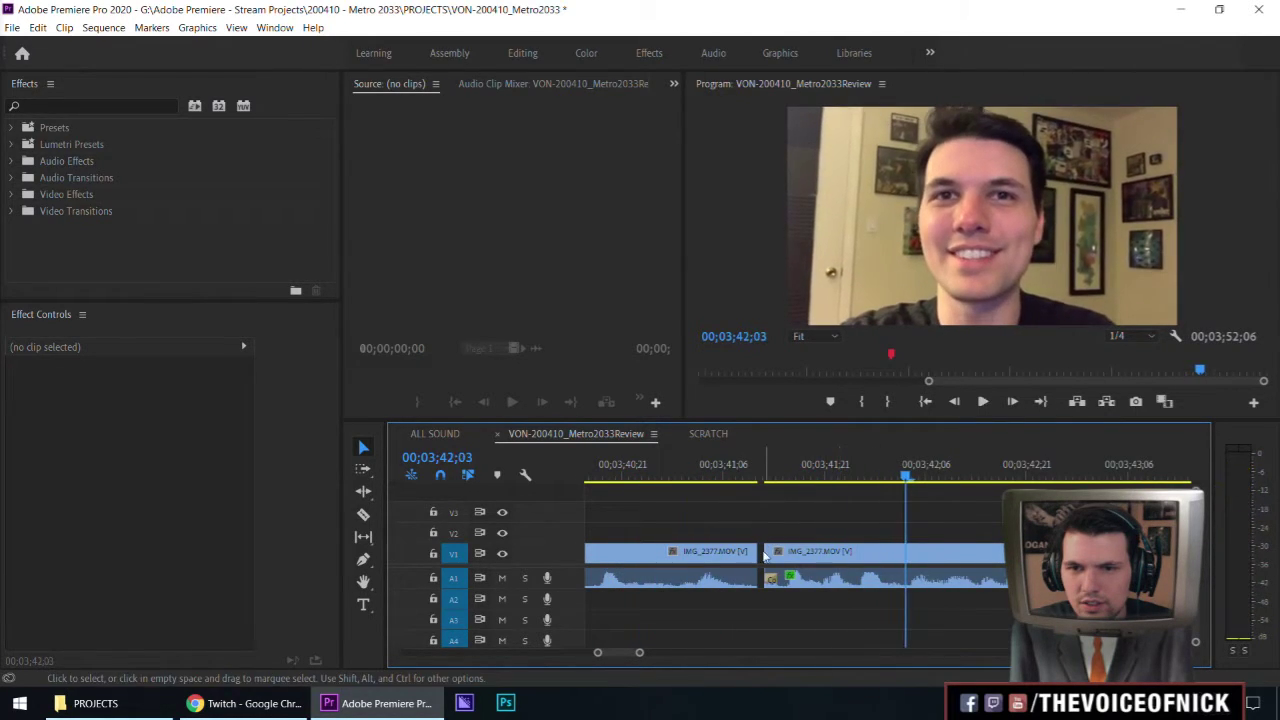
# Widen the gap near 00;03;41 in the video only, trimming about 8 frames before it and about 11 frames after it.
pyautogui.moveTo(813, 551); pyautogui.dragTo(838, 551)
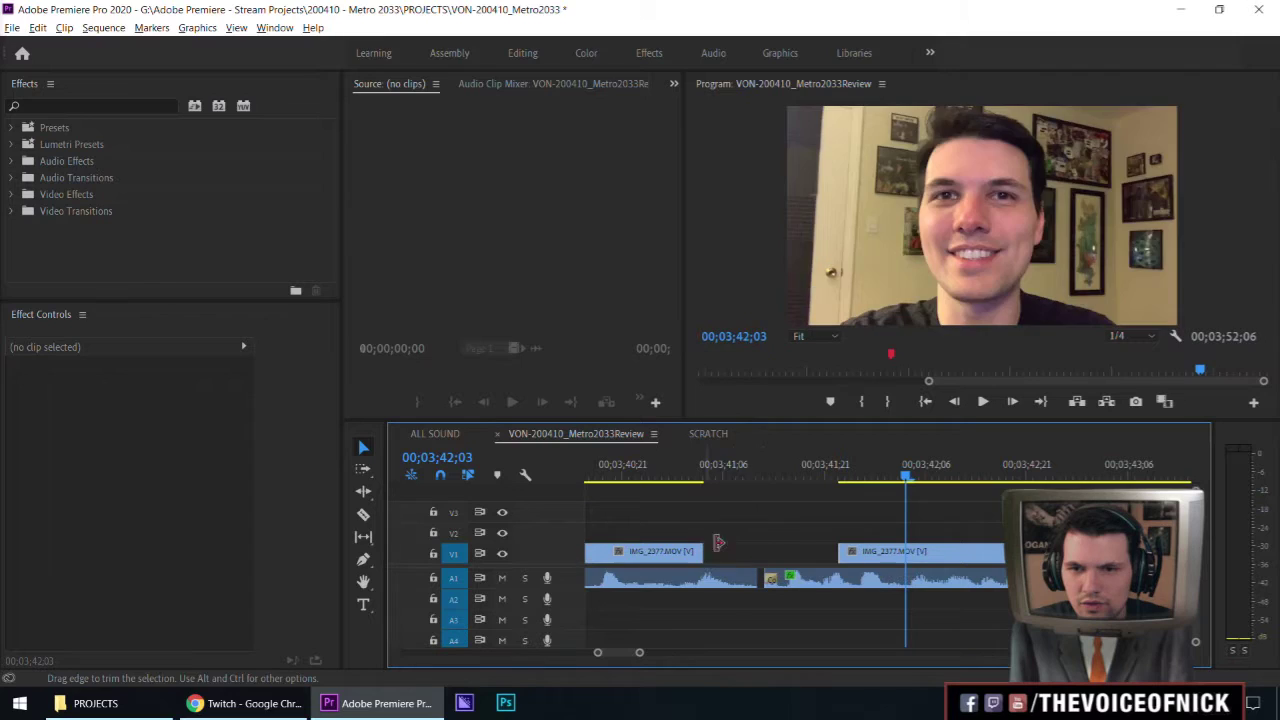
pyautogui.press('space')
pyautogui.press('-')
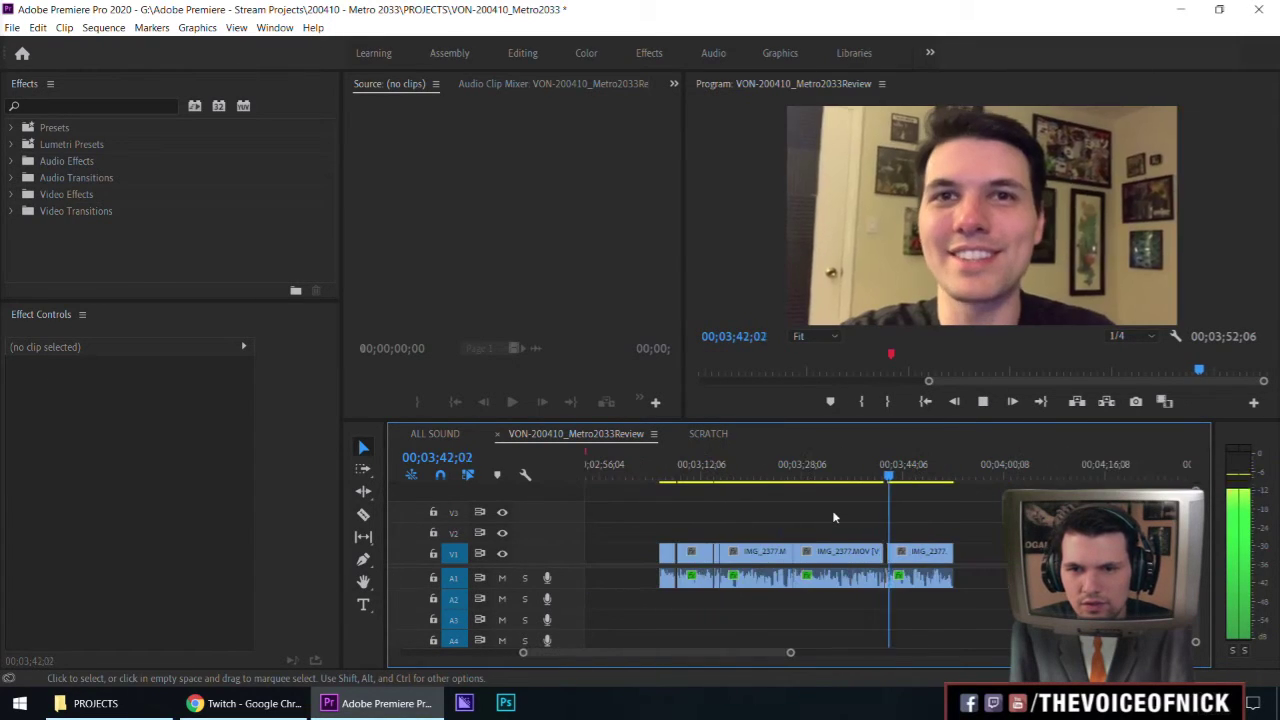
# Play the last talking-head clip to its end and trim the end back to 00;03;51;29.
pyautogui.press('=')
pyautogui.press('=')
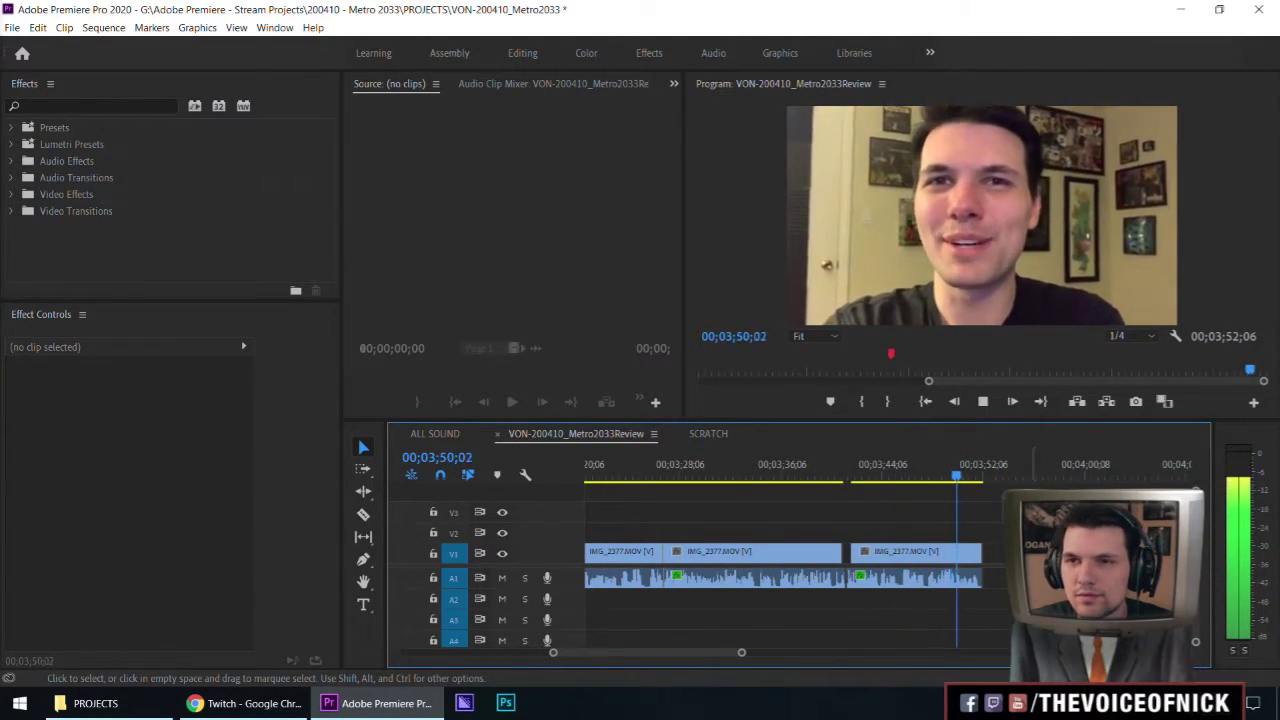
pyautogui.press('=')
pyautogui.press('=')
pyautogui.press('space')
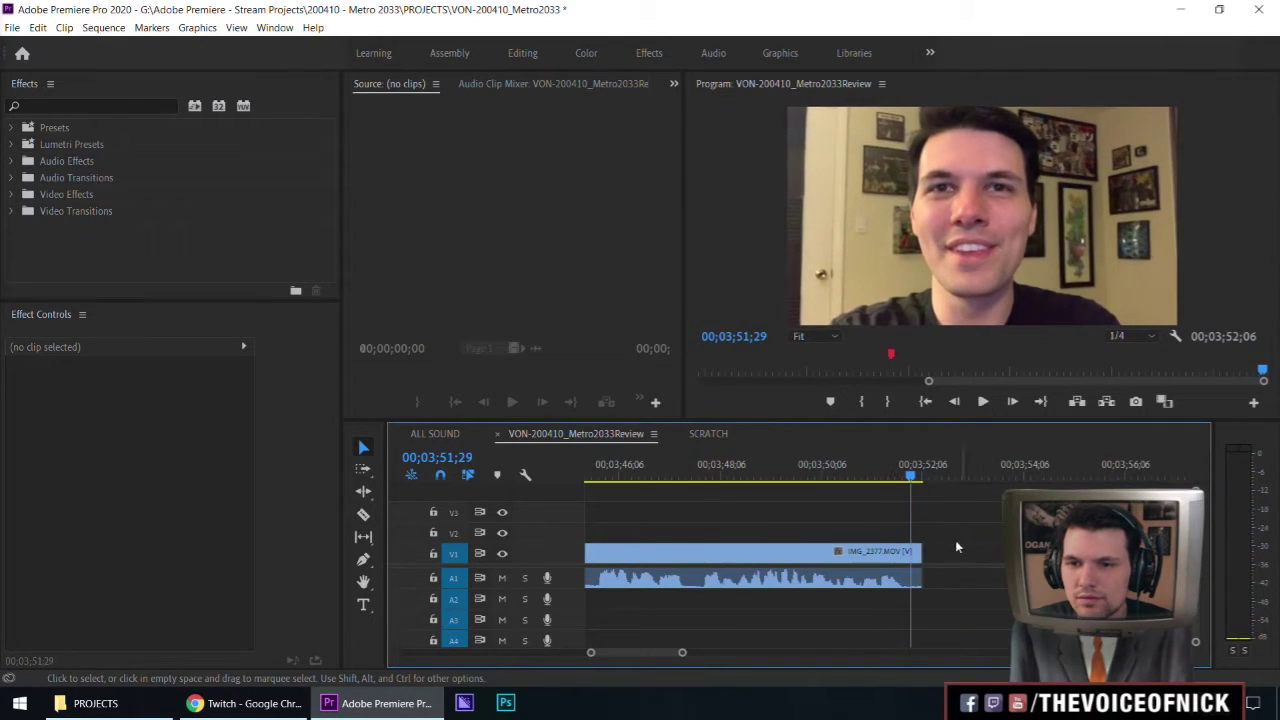
pyautogui.moveTo(913, 557); pyautogui.dragTo(909, 557)
pyautogui.press('-')
pyautogui.press('-')
pyautogui.press('-')
pyautogui.press('-')
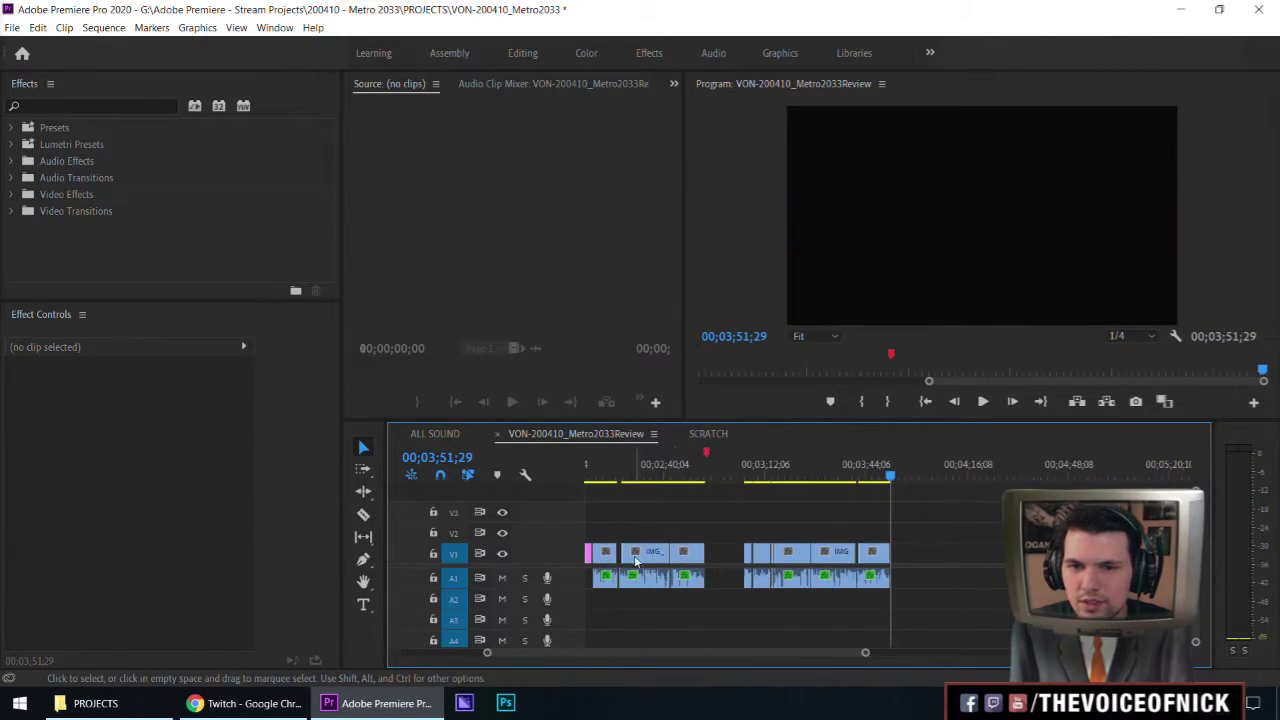
# Place a copy of the Red clip after the talking-head clip ending at about 00;02;53 and move the following clips up against it.
pyautogui.click(712, 468)
pyautogui.press('=')
pyautogui.press('=')
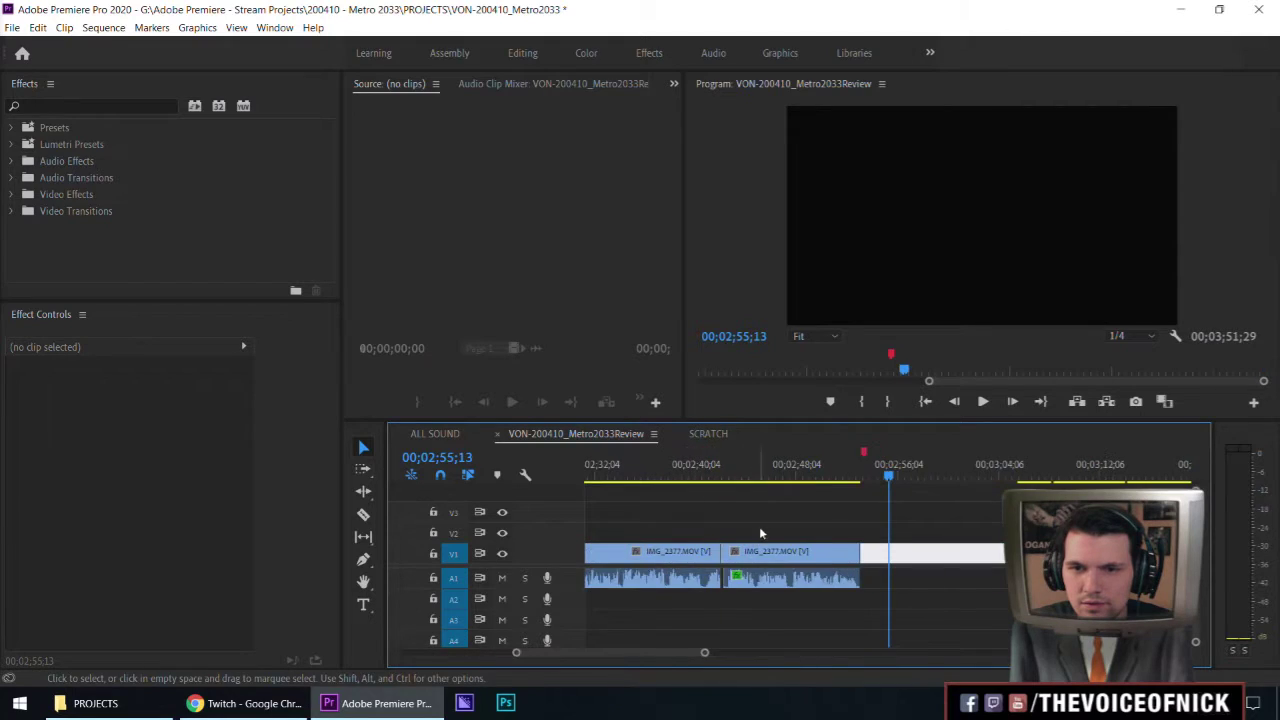
pyautogui.press('-')
pyautogui.moveTo(642, 551); pyautogui.dragTo(812, 468)
pyautogui.press('=')
pyautogui.press('=')
pyautogui.press('=')
pyautogui.press('j')
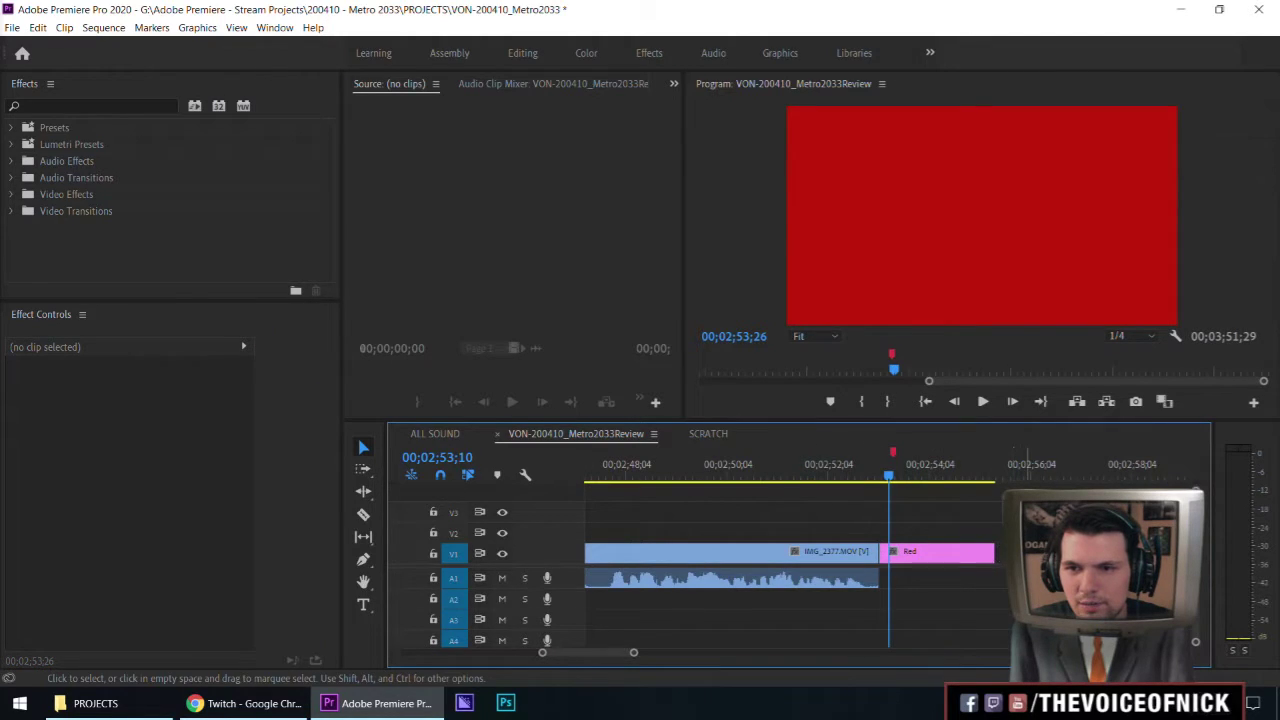
pyautogui.press('l')
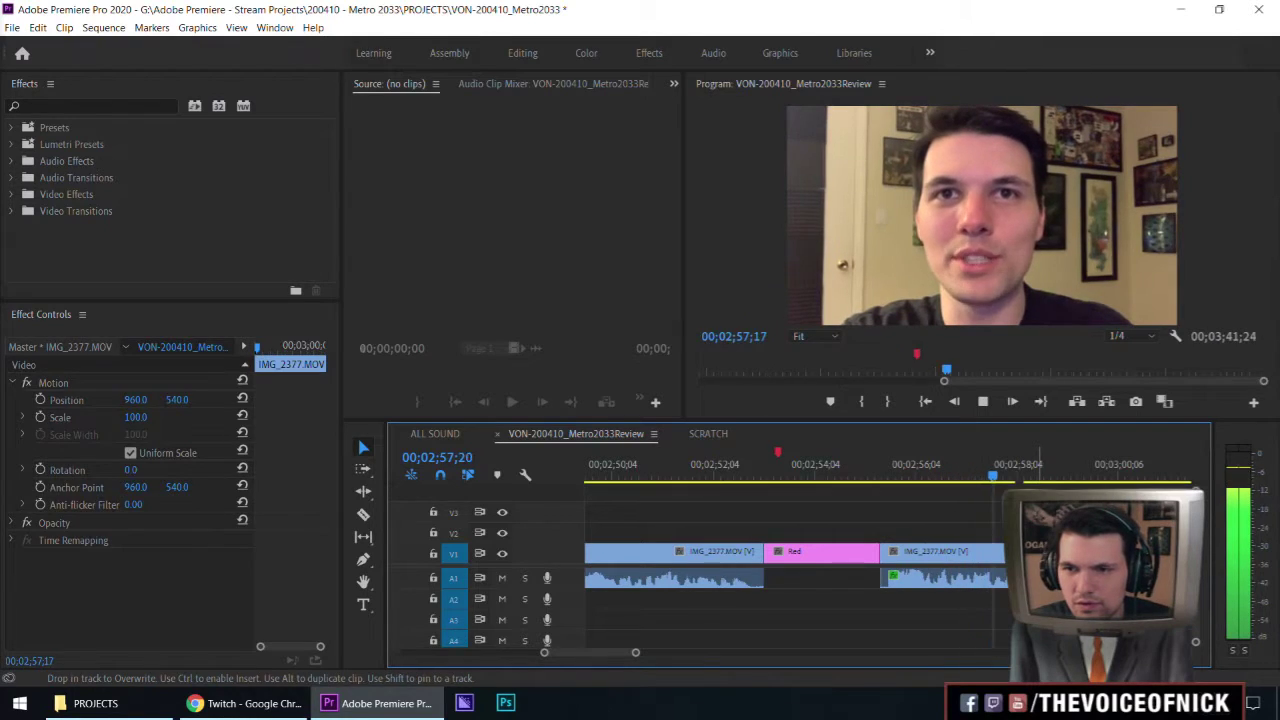
# Open video-only gaps at the joins near 00;02;57, 00;03;04 and 00;03;16, leaving the audio intact, and save the project.
pyautogui.moveTo(1008, 551); pyautogui.dragTo(975, 551)
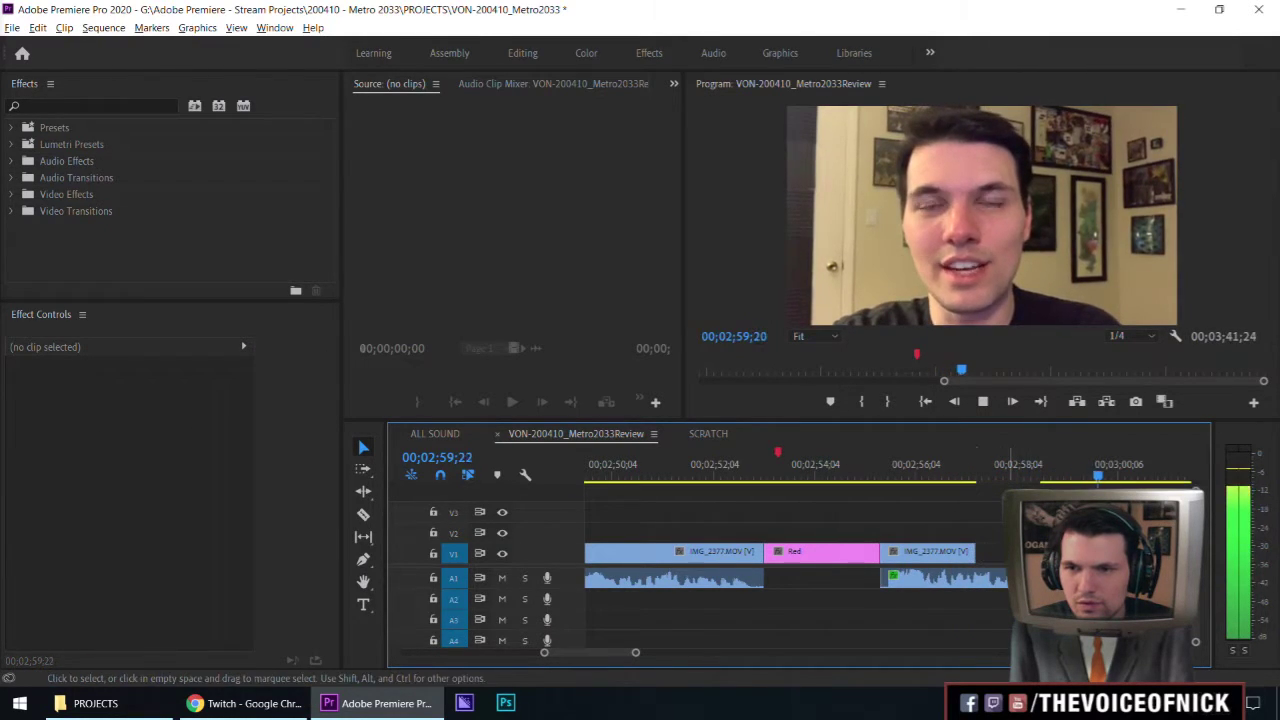
pyautogui.press('-')
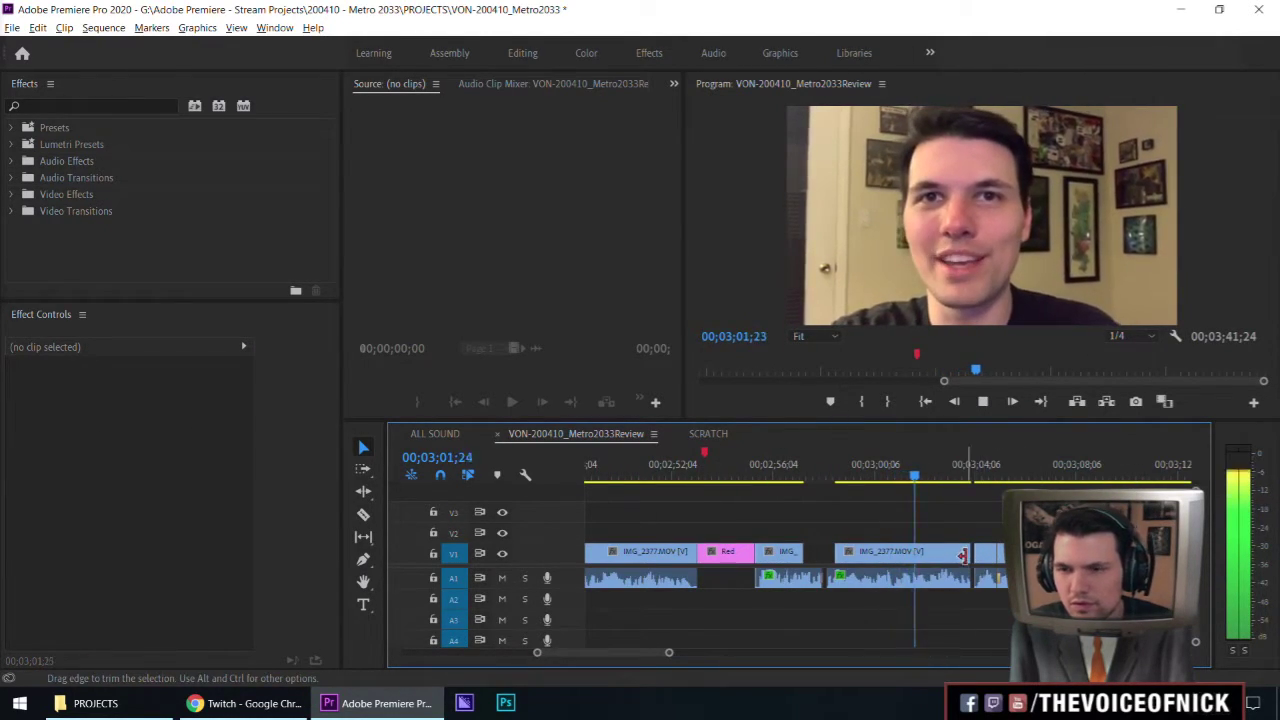
pyautogui.moveTo(960, 553); pyautogui.dragTo(955, 553)
pyautogui.click(1060, 560)
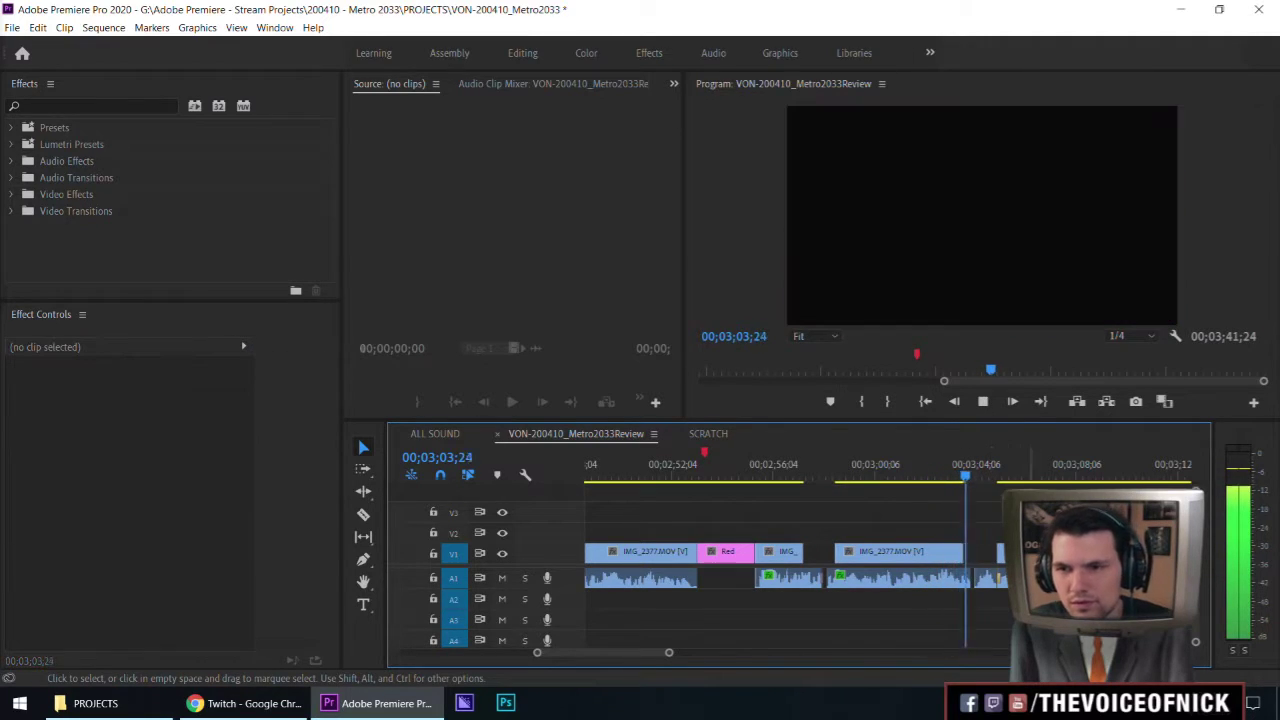
pyautogui.press('-')
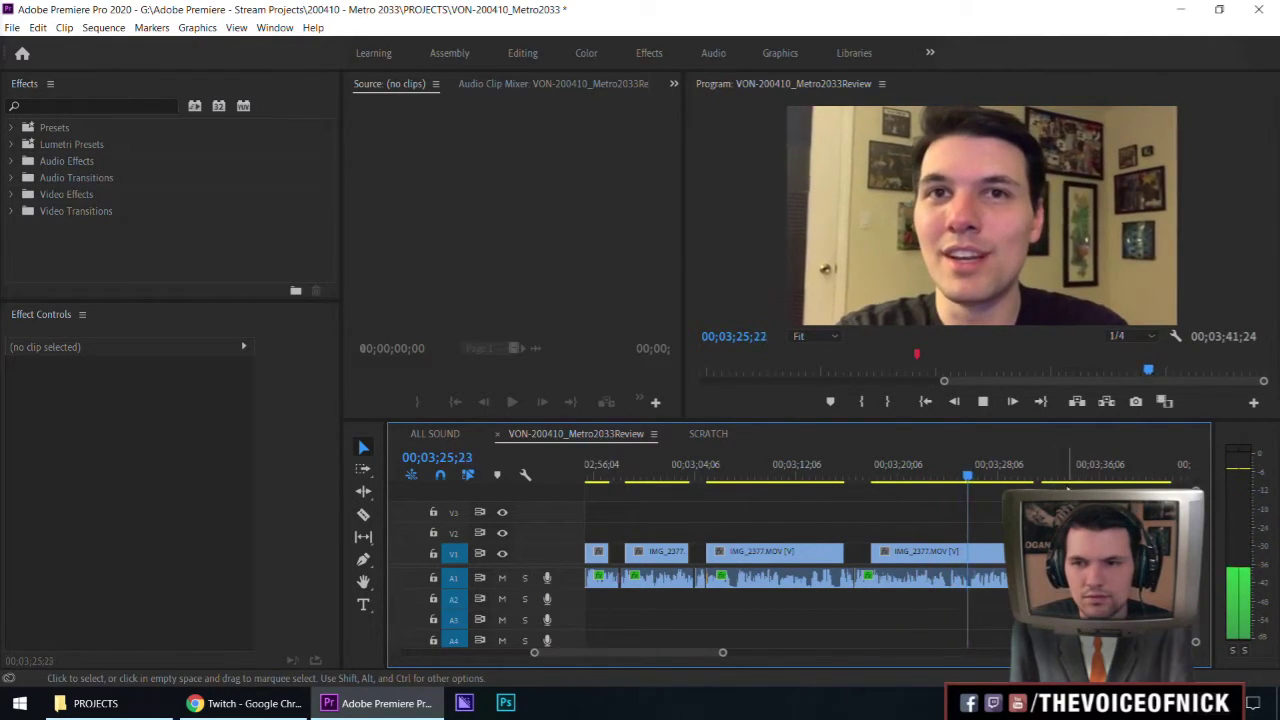
pyautogui.press('-')
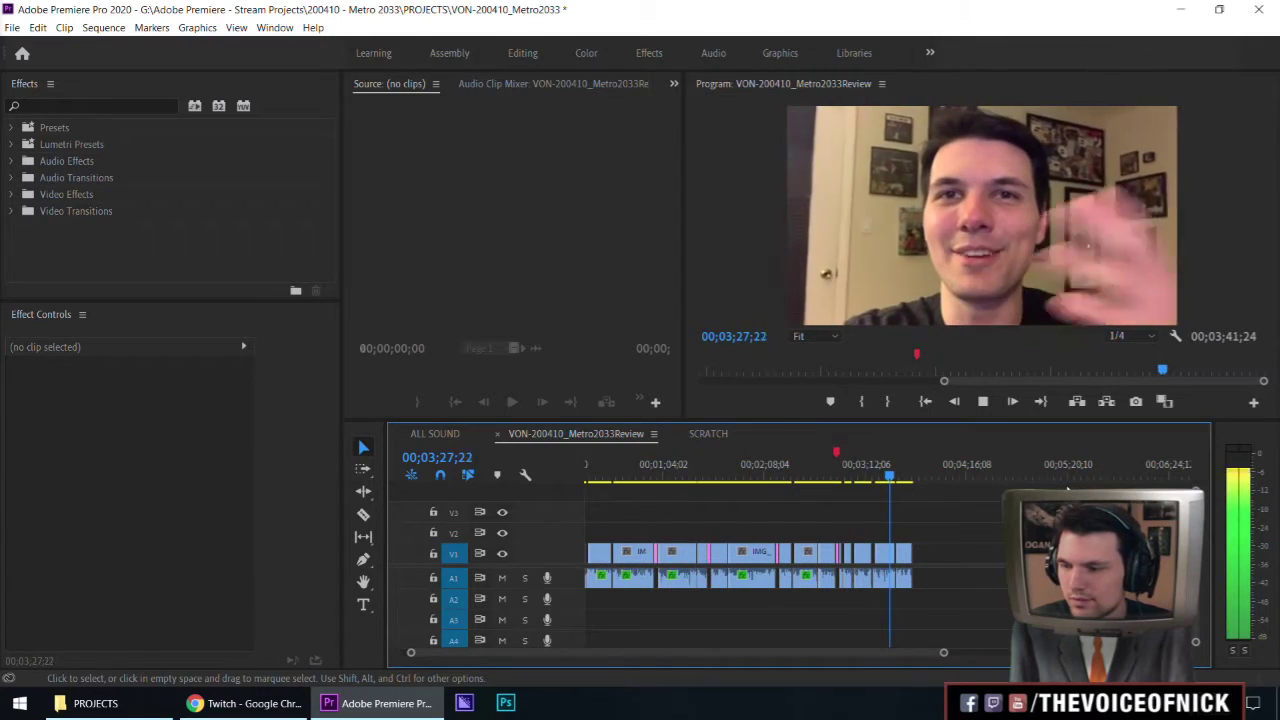
pyautogui.press('space')
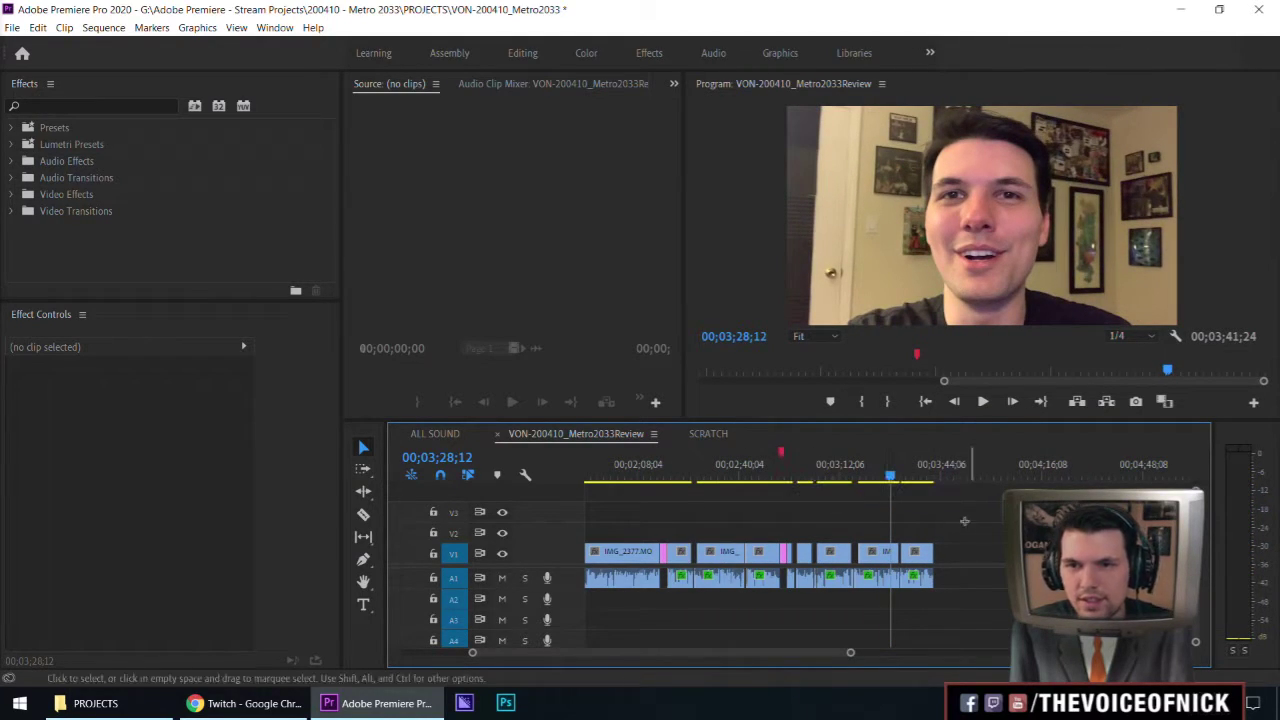
pyautogui.hotkey('ctrl', 's')
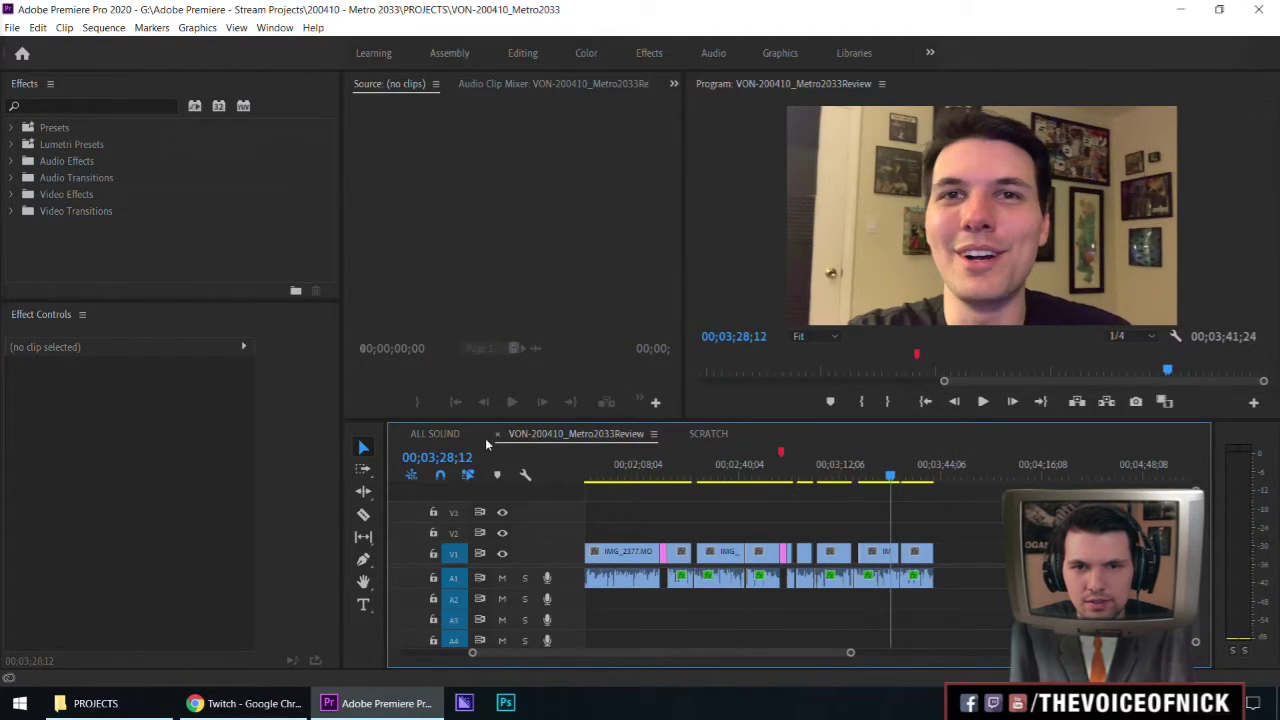
# Copy the next talking-head section from the ALL SOUND sequence into the review sequence after the last clip, at about 00;04;01.
pyautogui.click(440, 434)
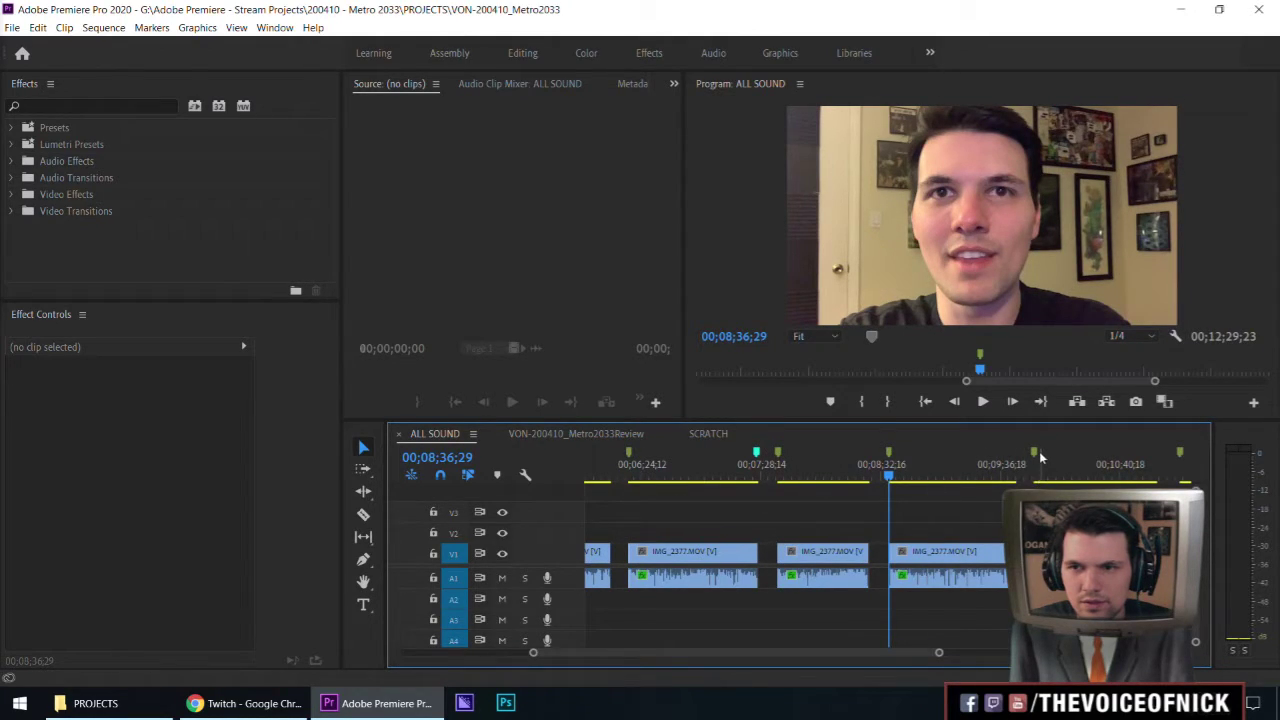
pyautogui.click(614, 441)
pyautogui.press('End')
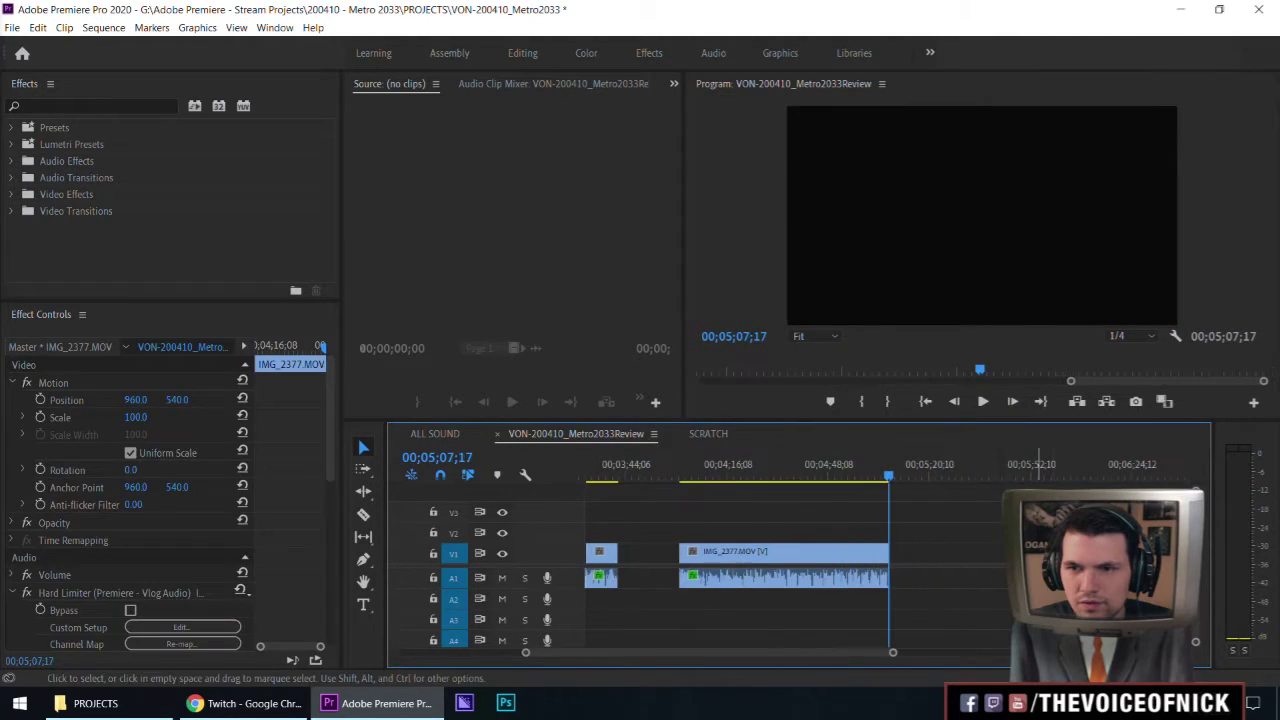
# Play the newly added talking-head section from its start at about 00;04;01 and examine it for unwanted words.
pyautogui.click(680, 488)
pyautogui.scroll(5, 822, 508)
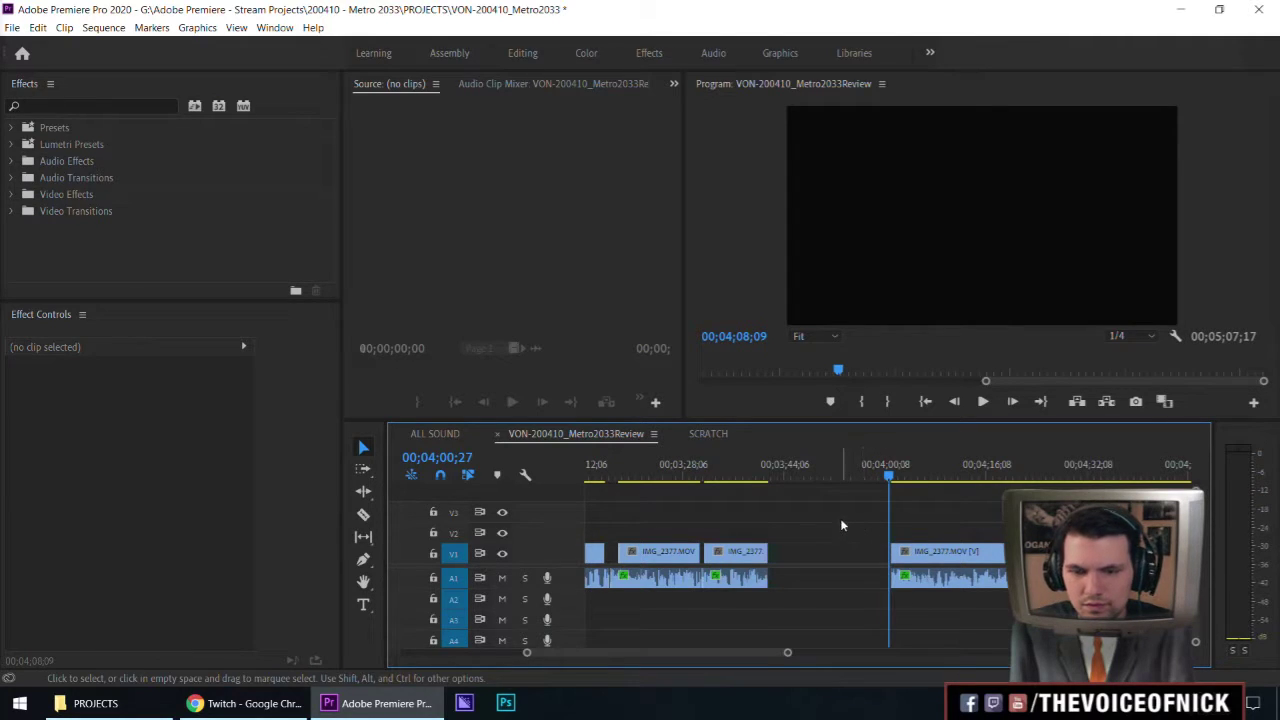
pyautogui.press('space')
pyautogui.press('space')
pyautogui.scroll(2, 990, 506)
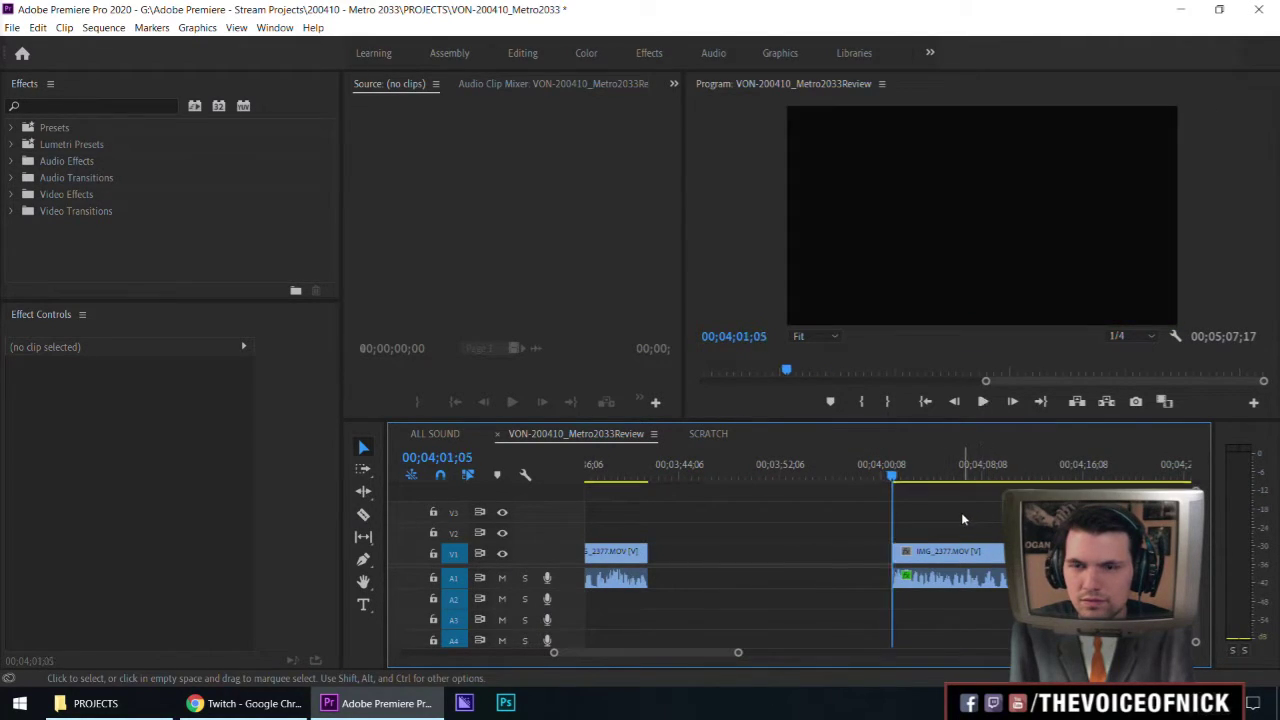
pyautogui.press('space')
pyautogui.scroll(2, 953, 514)
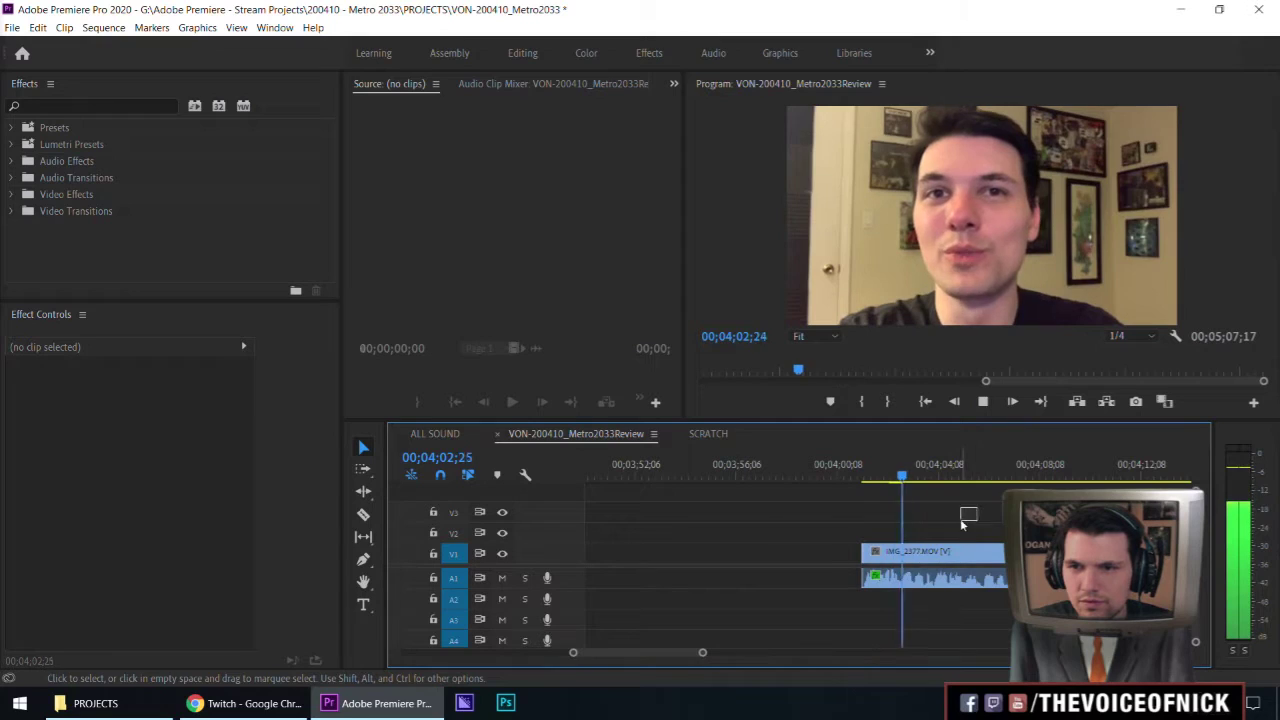
pyautogui.scroll(-2, 968, 514)
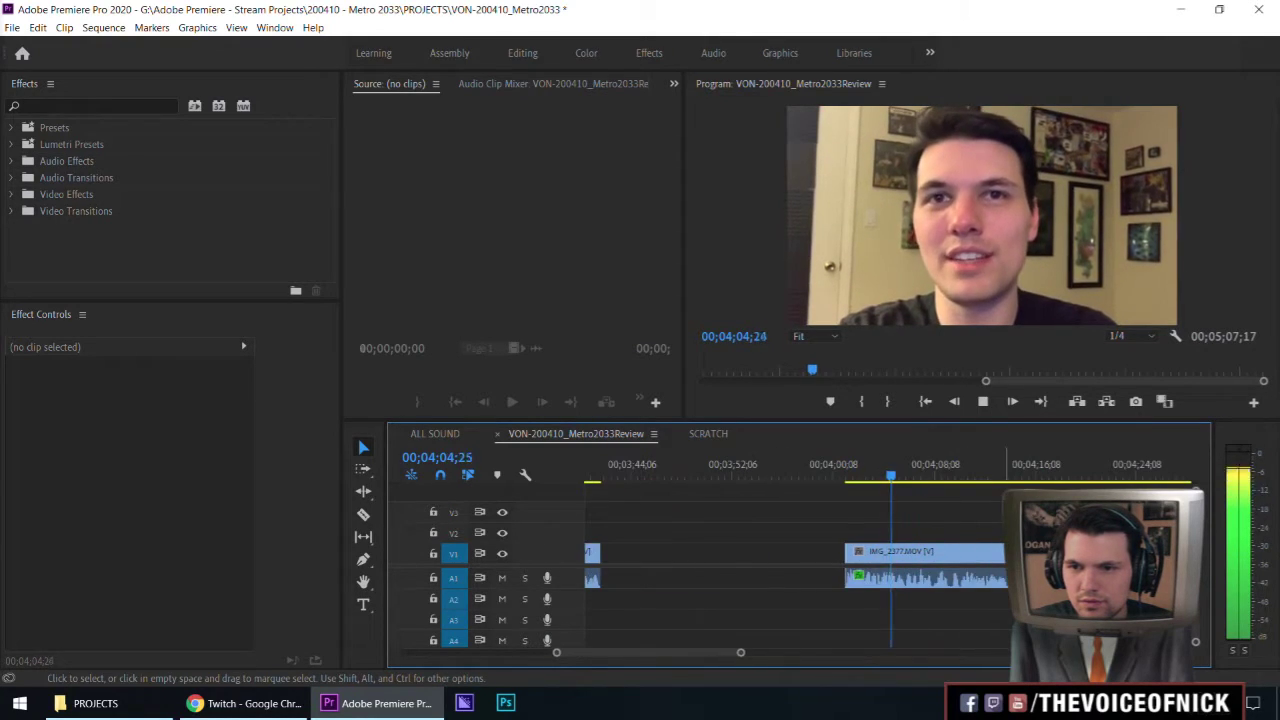
pyautogui.scroll(2, 976, 513)
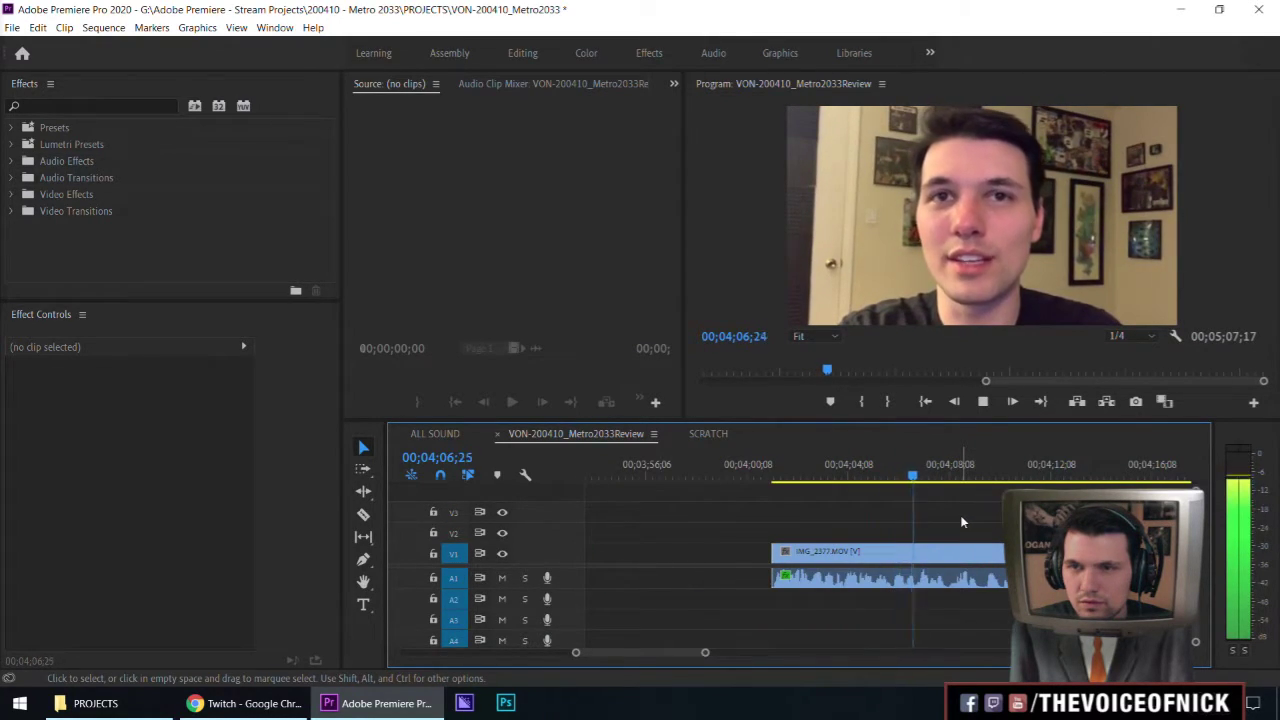
pyautogui.scroll(-2, 957, 517)
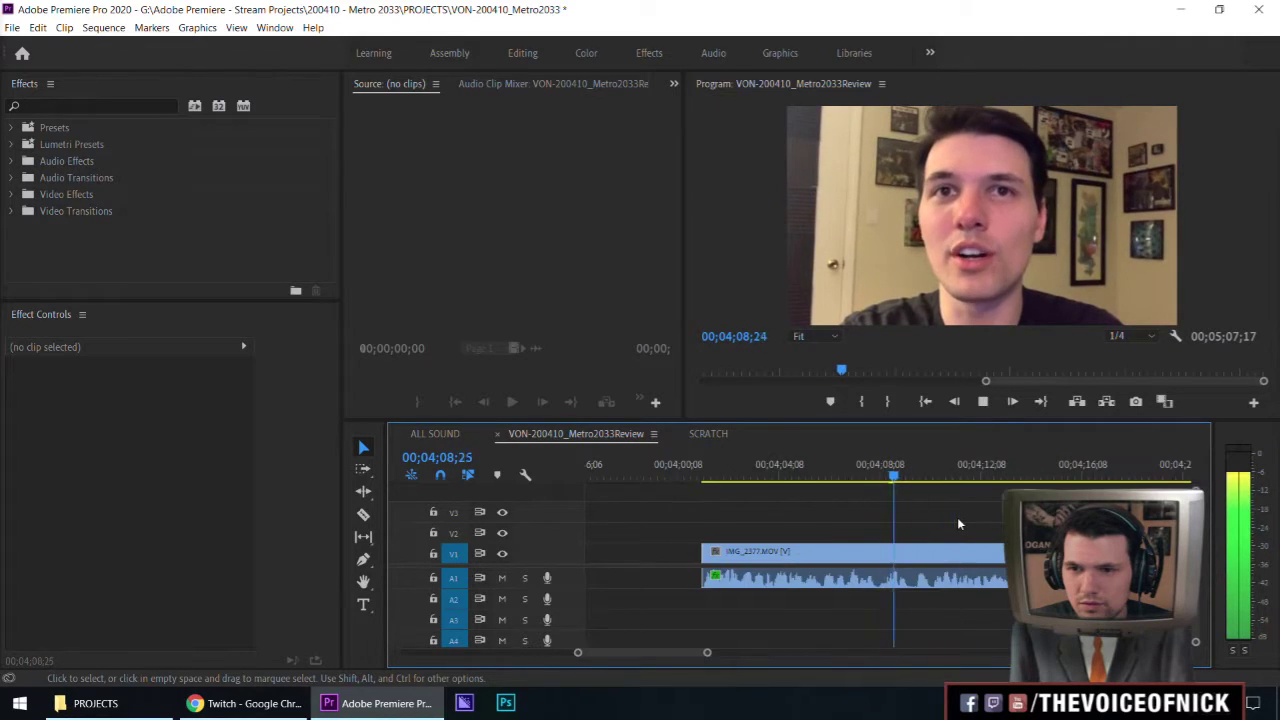
pyautogui.scroll(-2, 905, 522)
# Cut out the part of the new section between about 00;04;08;05 and 00;04;10;09 and close the gap.
pyautogui.press('c')
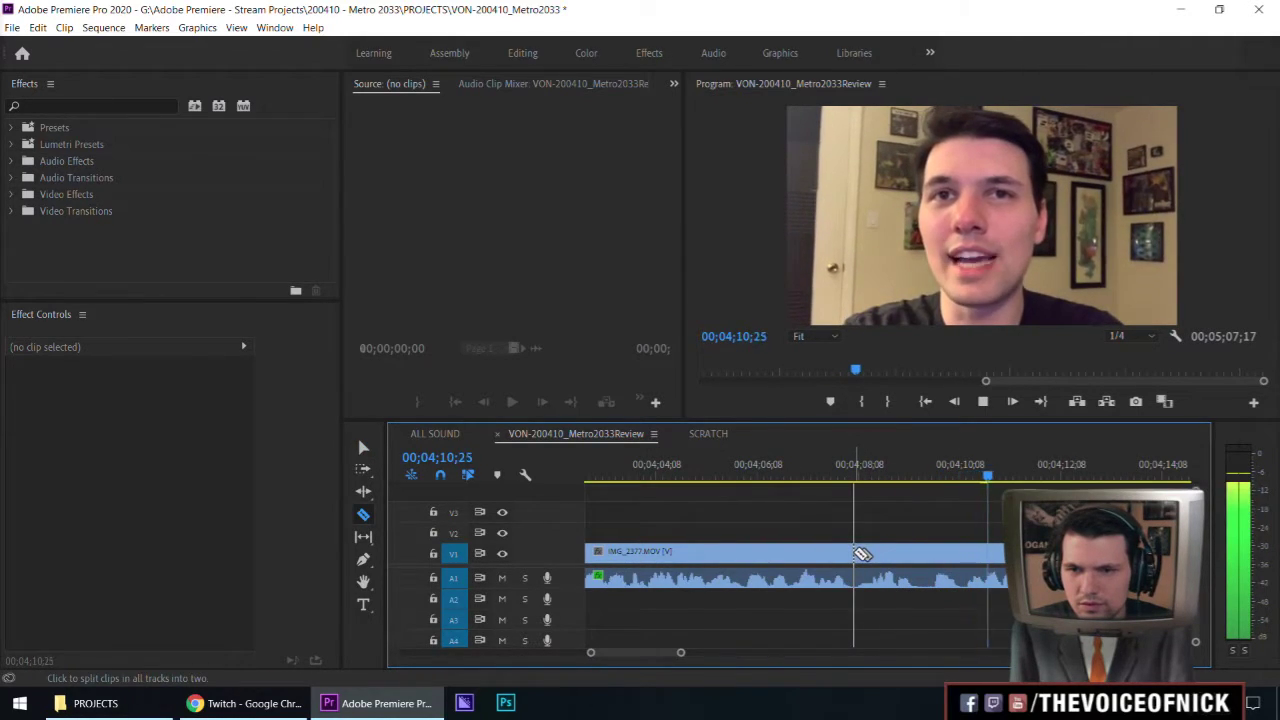
pyautogui.click(862, 554)
pyautogui.click(965, 479)
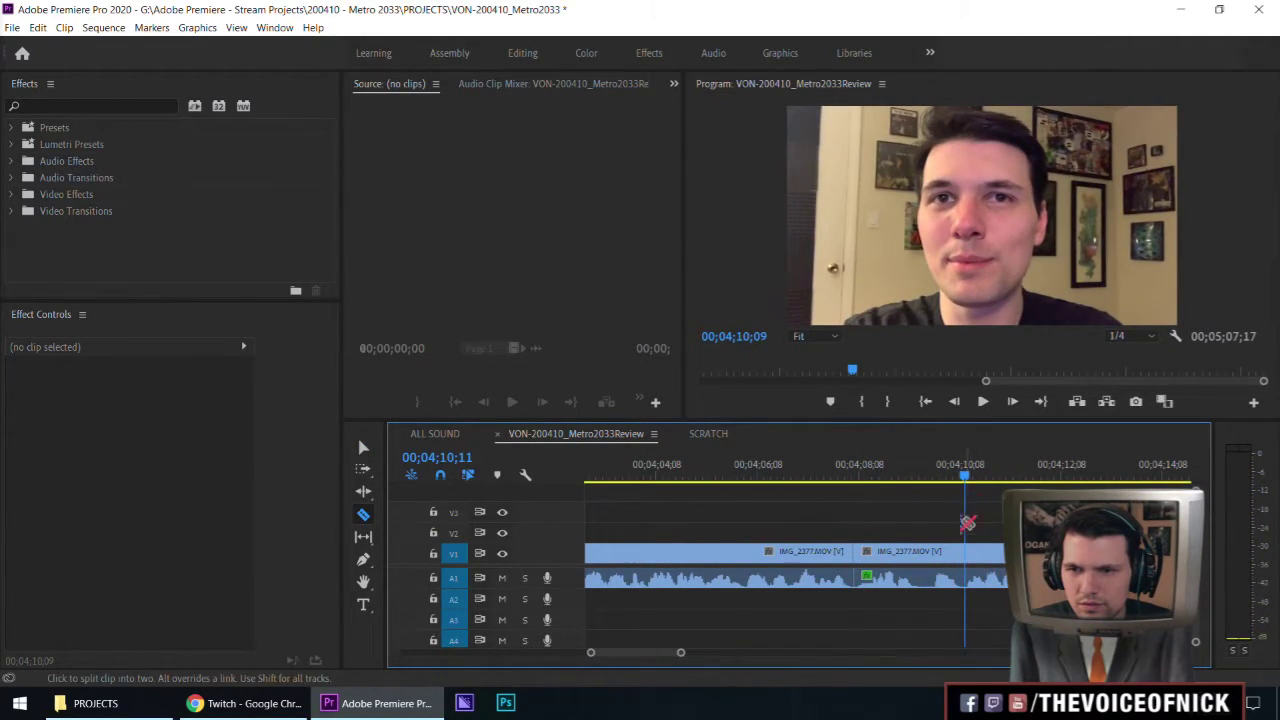
pyautogui.click(963, 555)
pyautogui.press('v')
pyautogui.click(895, 560)
pyautogui.press('Delete')
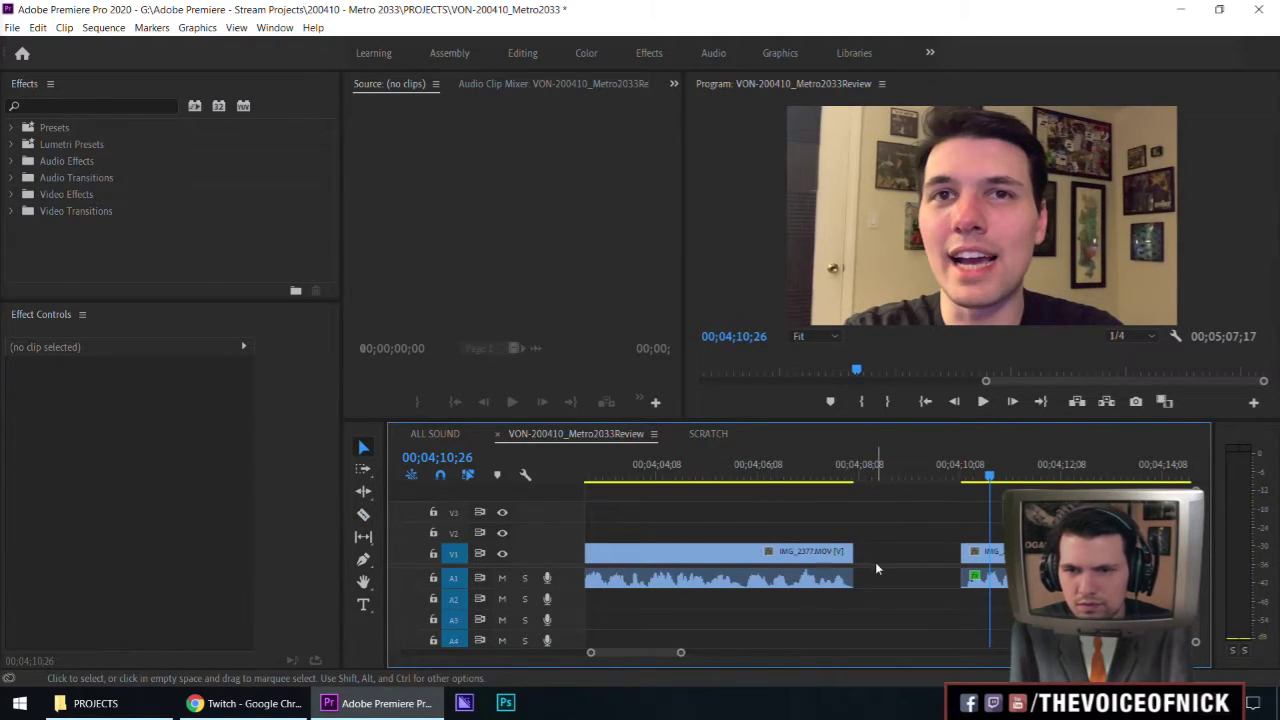
pyautogui.click(875, 562)
pyautogui.press('Delete')
# Play across the new join near 00;04;08 from different starting points to check how the cut sounds.
pyautogui.click(808, 468)
pyautogui.press('-')
pyautogui.press('=')
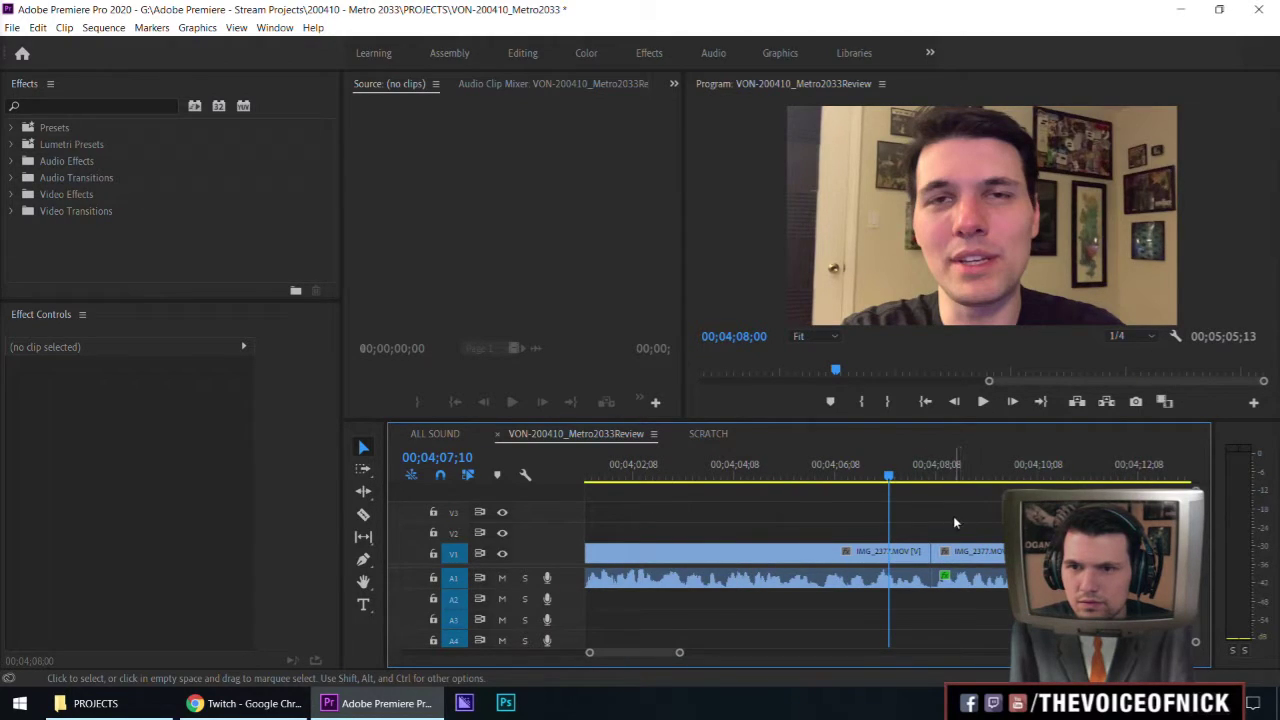
pyautogui.press('space')
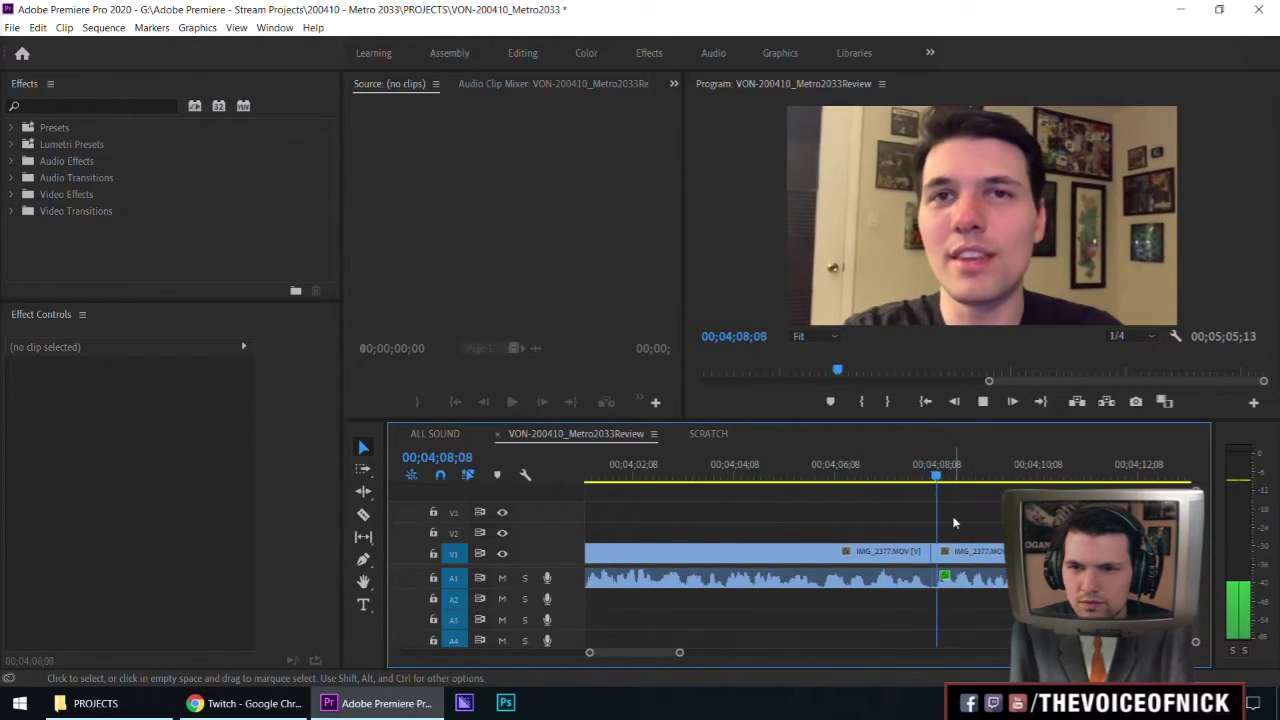
pyautogui.click(776, 493)
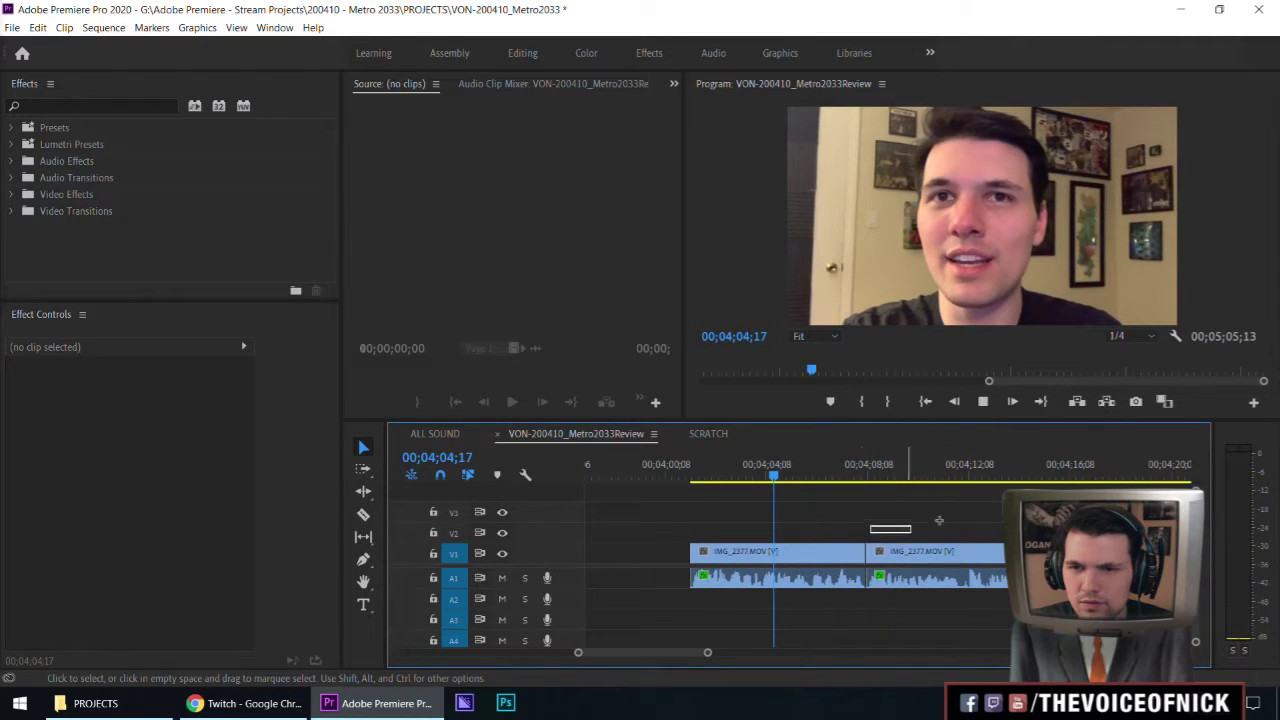
pyautogui.press('=')
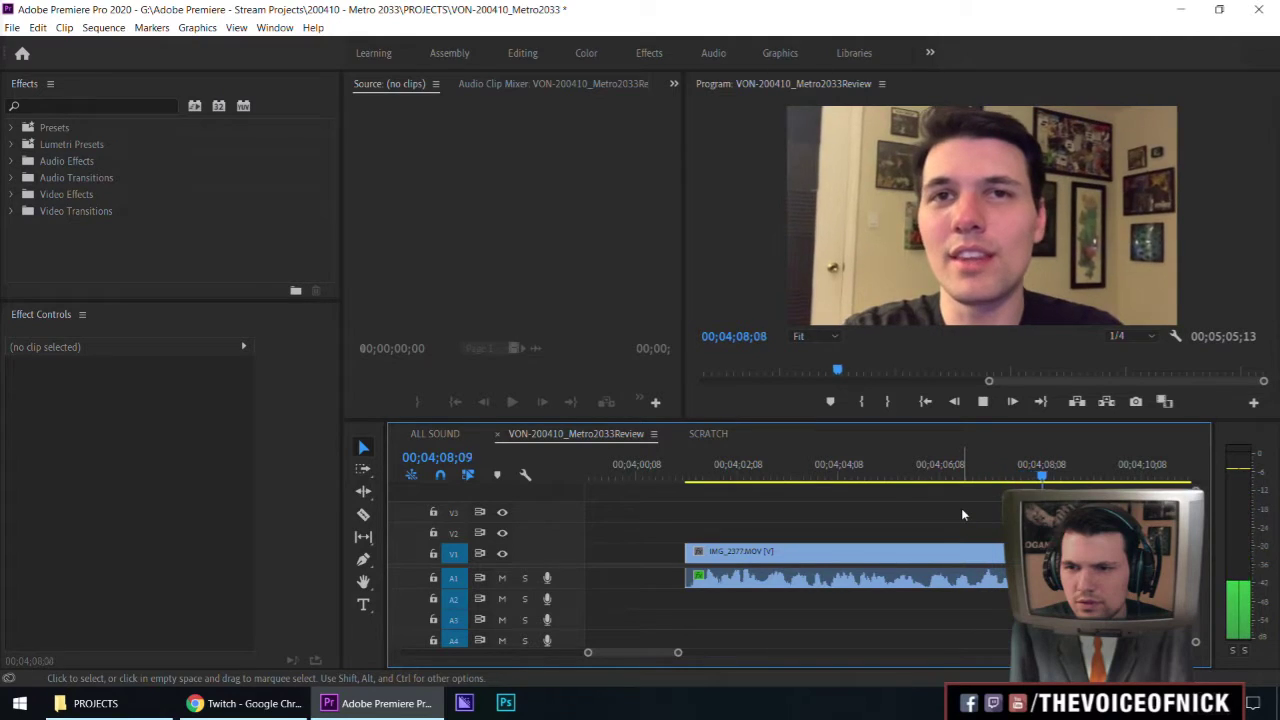
pyautogui.press('-')
pyautogui.hotkey('ctrl', 'k')
pyautogui.press('=')
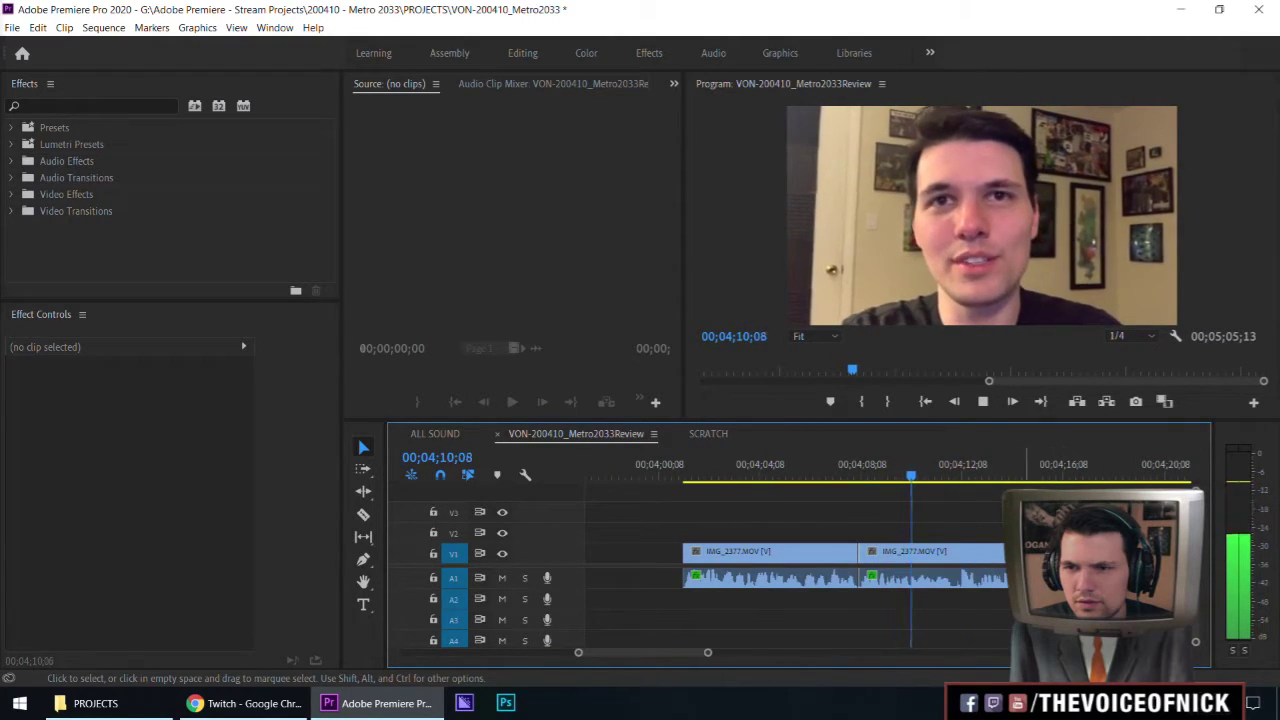
# Play the section onward from about 00;04;10 to 00;04;46 and examine it for where the useful speech ends.
pyautogui.press('-')
pyautogui.press('=')
pyautogui.press('-')
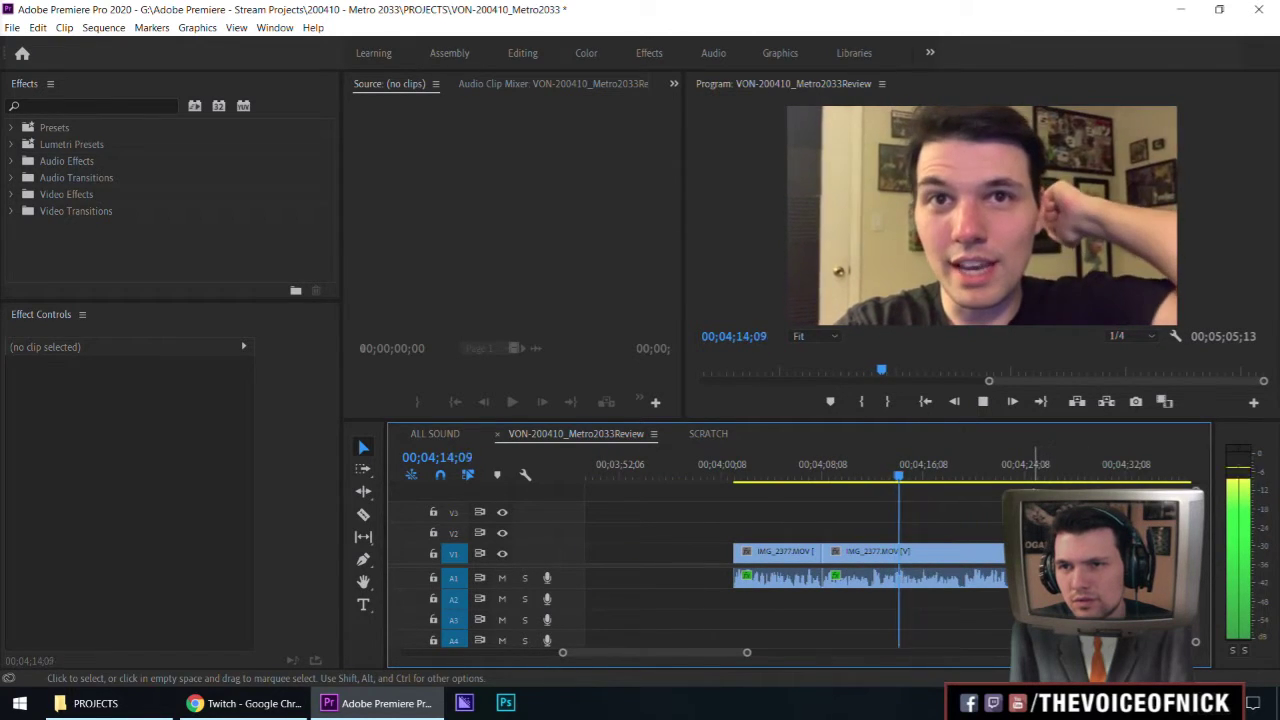
pyautogui.press('=')
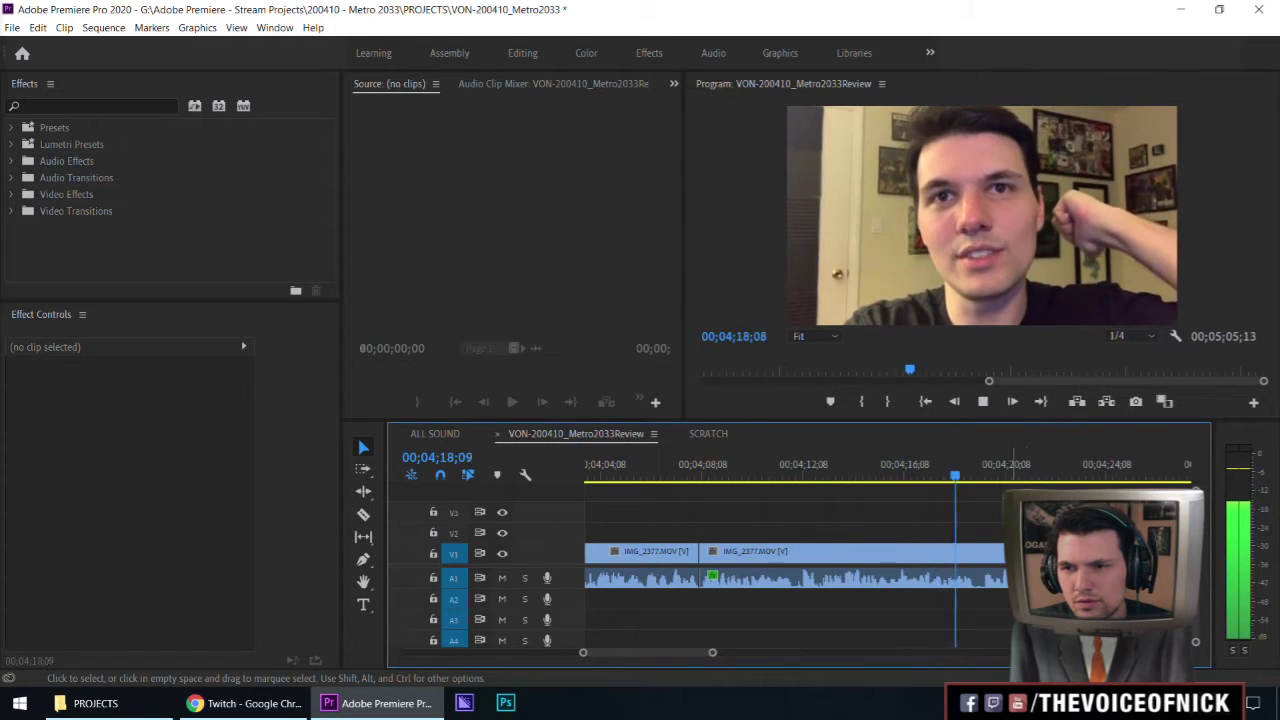
pyautogui.press('-')
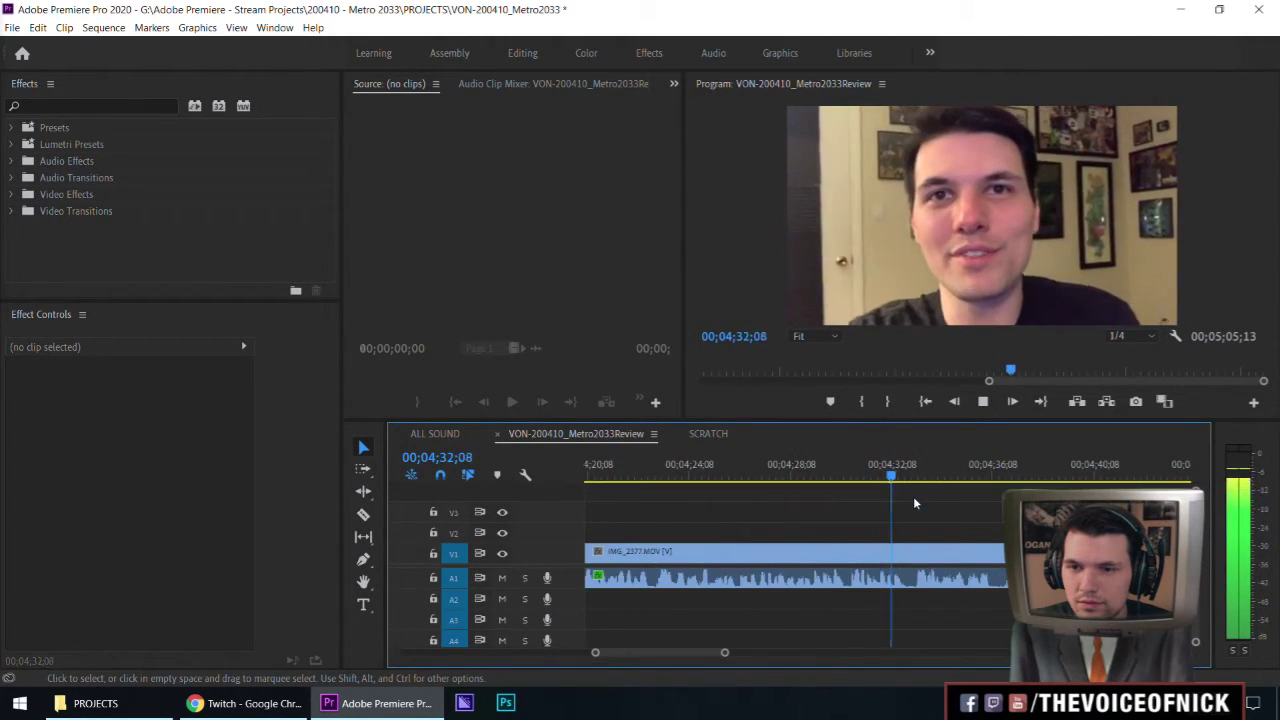
pyautogui.moveTo(940, 497); pyautogui.dragTo(1001, 505)
pyautogui.press('-')
pyautogui.press('=')
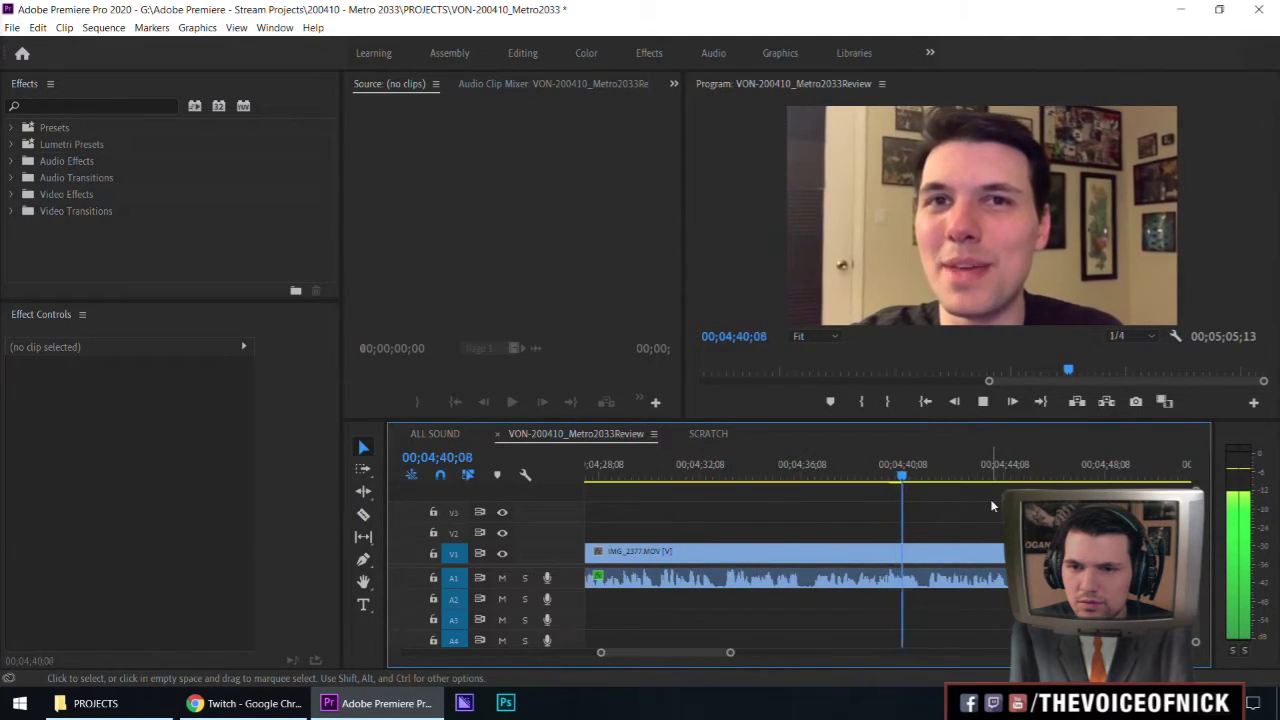
pyautogui.press('-')
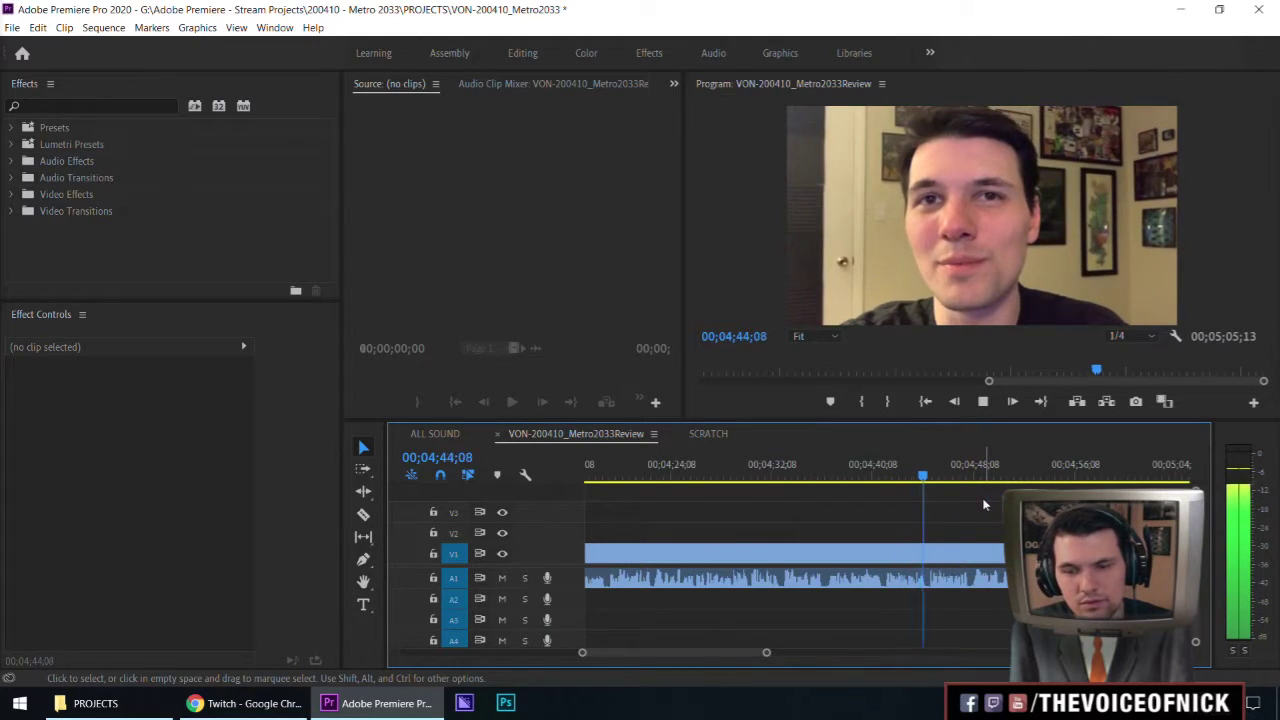
pyautogui.press('=')
# Split the section at about 00;04;44;14, delete everything after the split and play the new ending.
pyautogui.press('c')
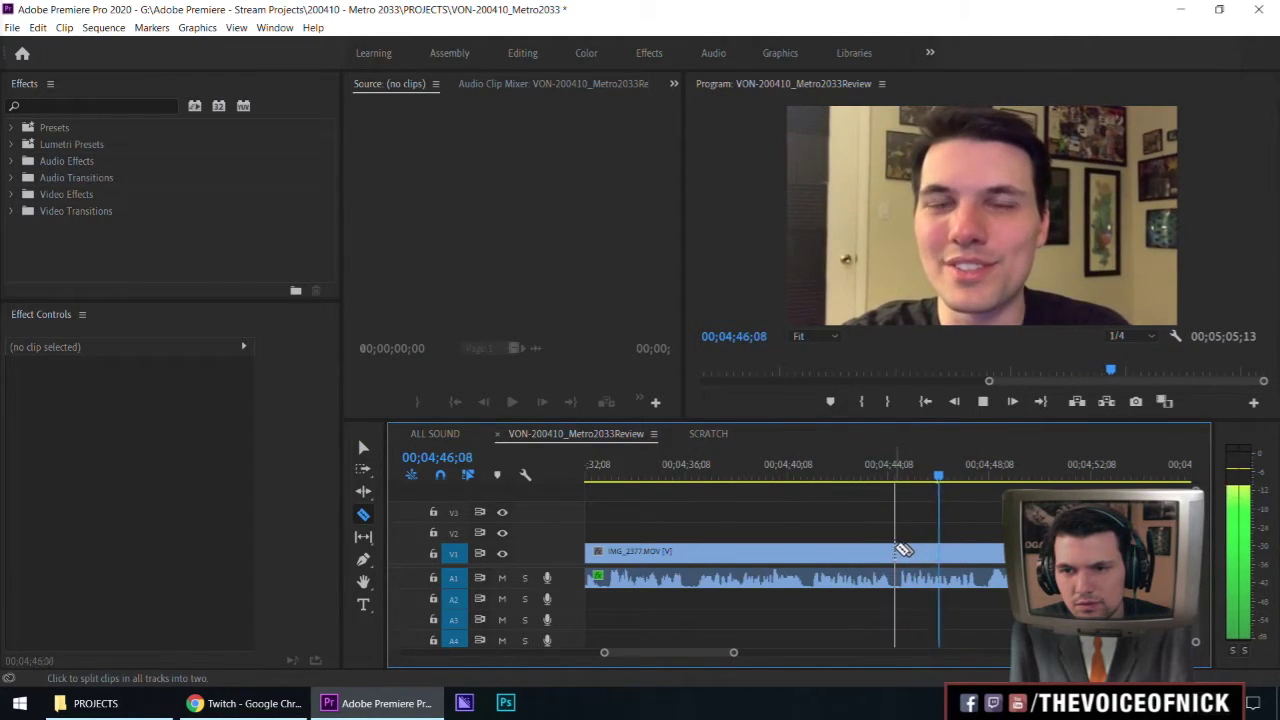
pyautogui.click(902, 550)
pyautogui.press('v')
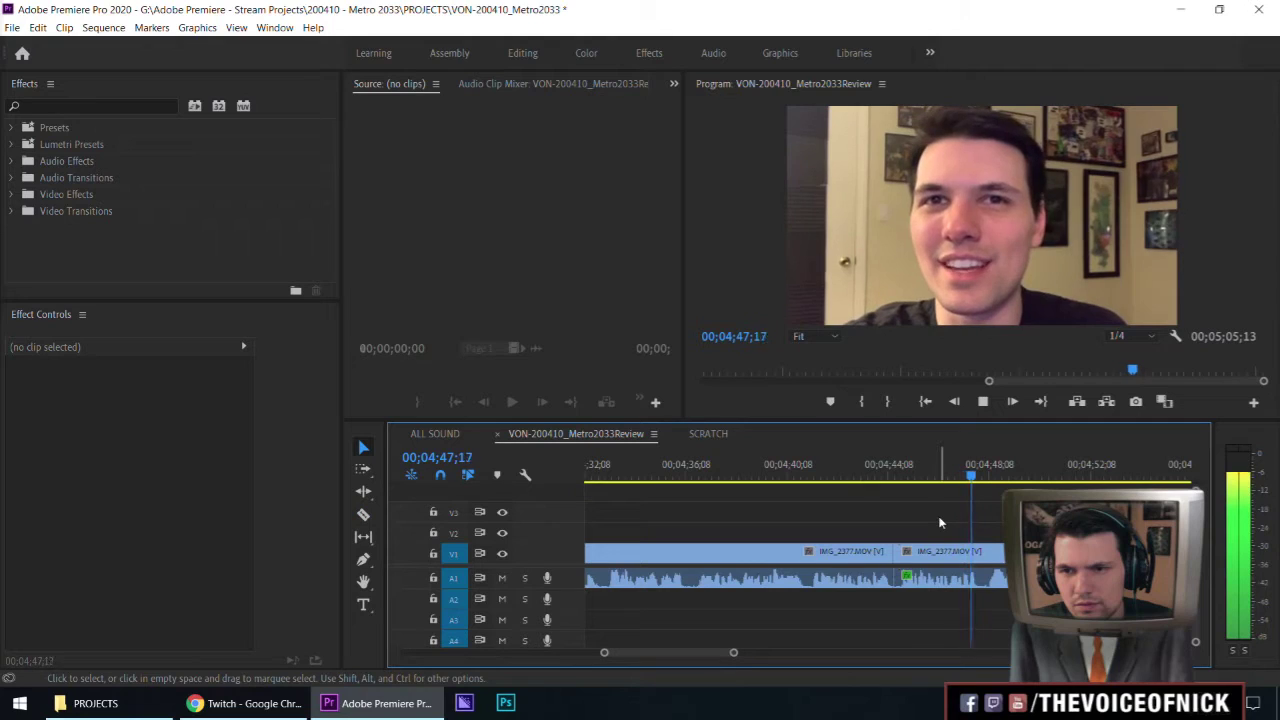
pyautogui.press('-')
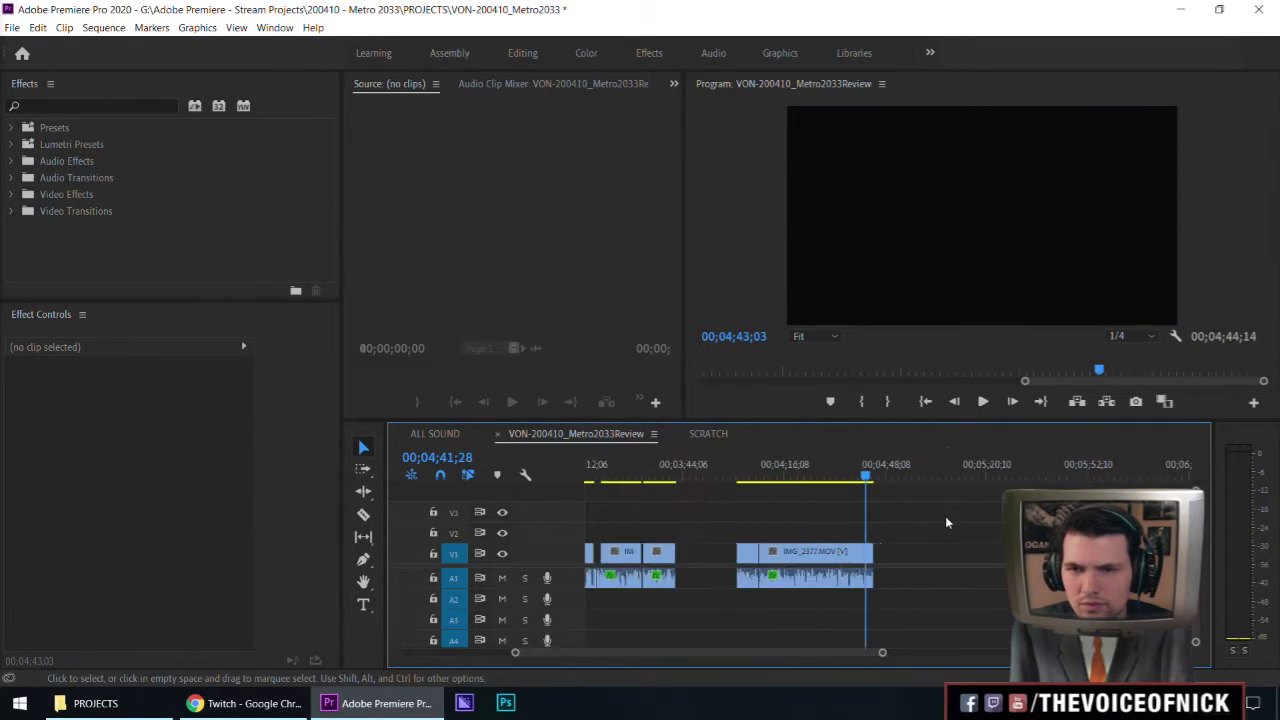
pyautogui.hotkey('ctrl', 'z')
pyautogui.hotkey('ctrl', 'shift', 'z')
pyautogui.press('space')
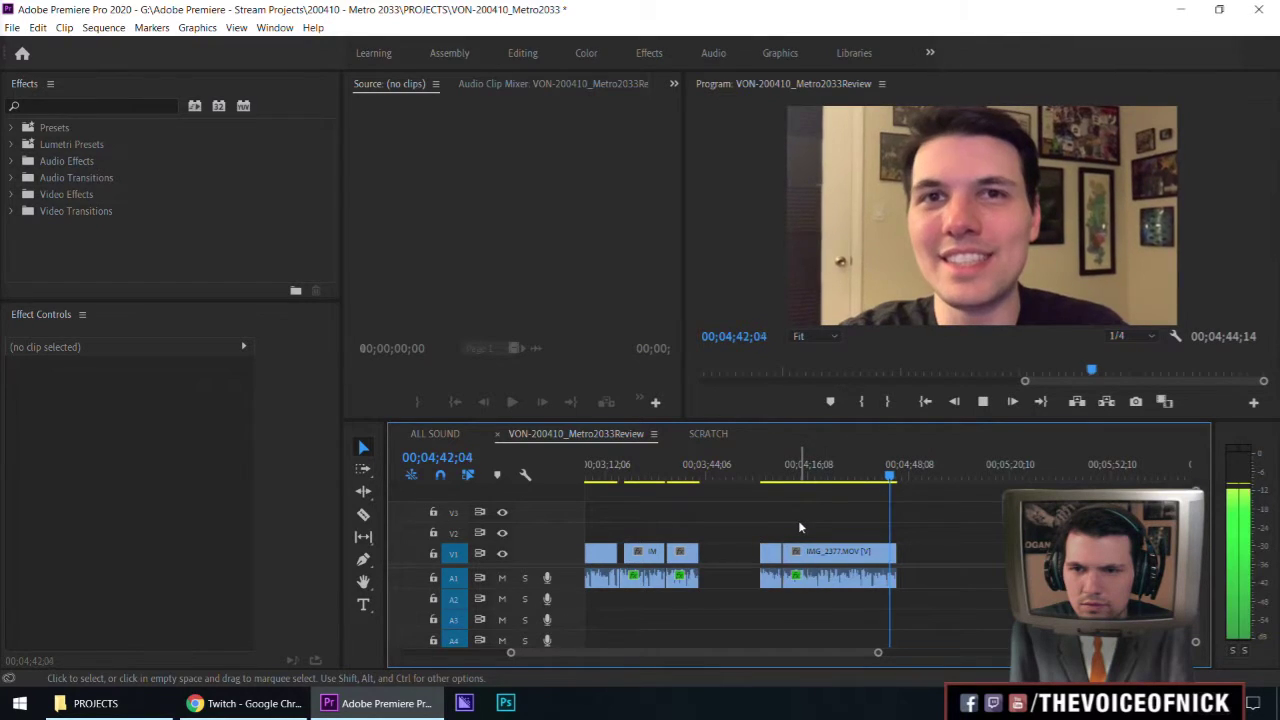
pyautogui.press('-')
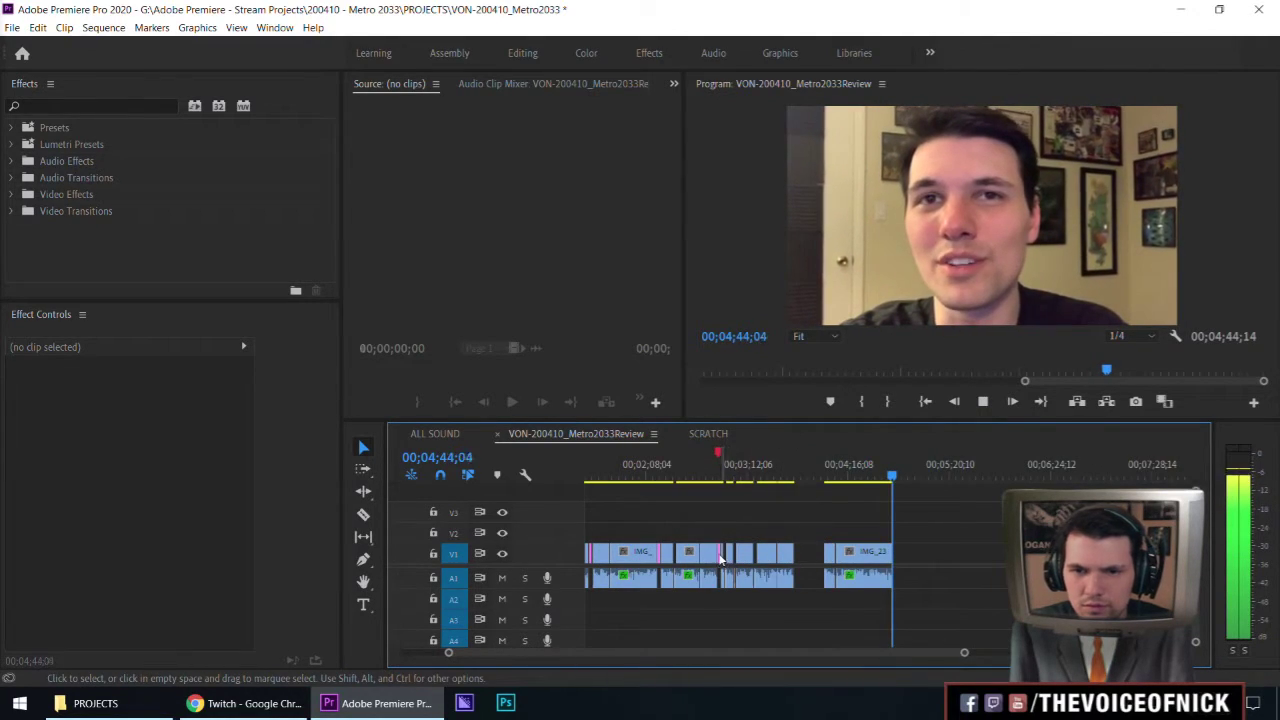
# Place copies of the Red clip directly before and after the newest section with the gap ahead closed, and save the project.
pyautogui.press('space')
pyautogui.moveTo(740, 557); pyautogui.dragTo(868, 553)
pyautogui.click(799, 505)
pyautogui.hotkey('ctrl', 'z')
pyautogui.click(874, 533)
pyautogui.click(874, 484)
pyautogui.press('=')
pyautogui.press('=')
pyautogui.press('=')
pyautogui.press('=')
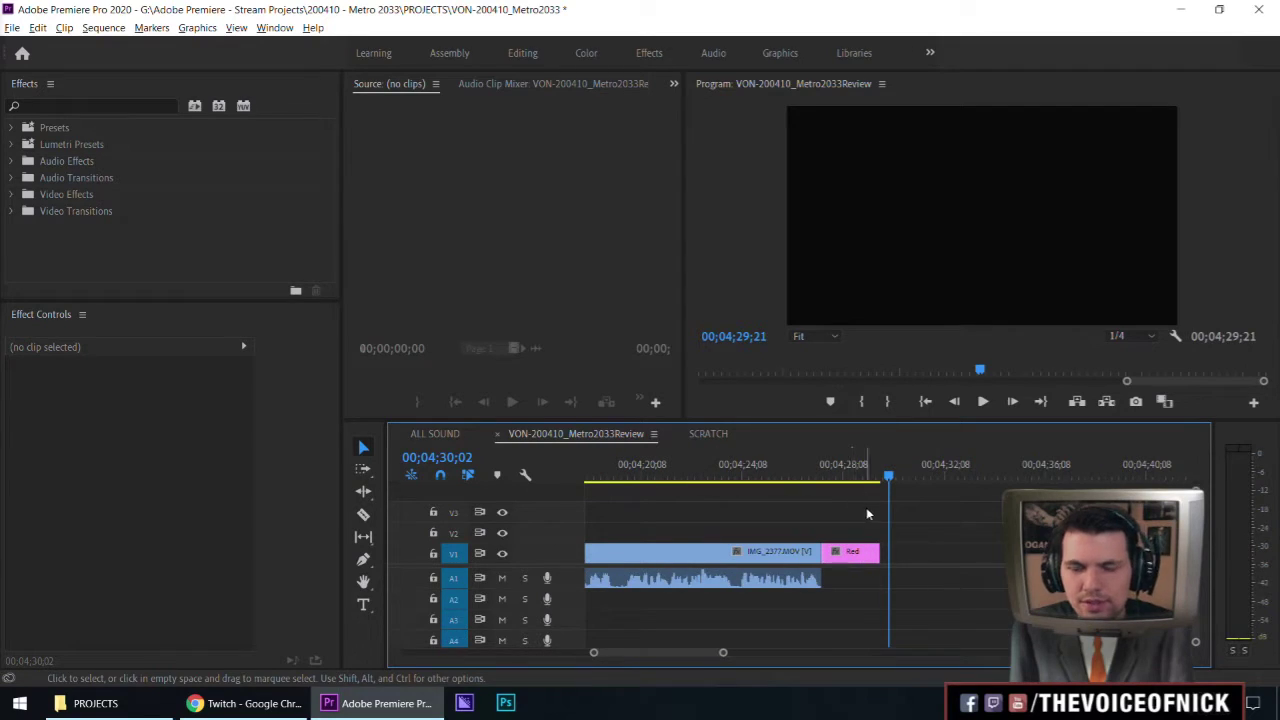
pyautogui.click(848, 482)
pyautogui.hotkey('ctrl', 's')
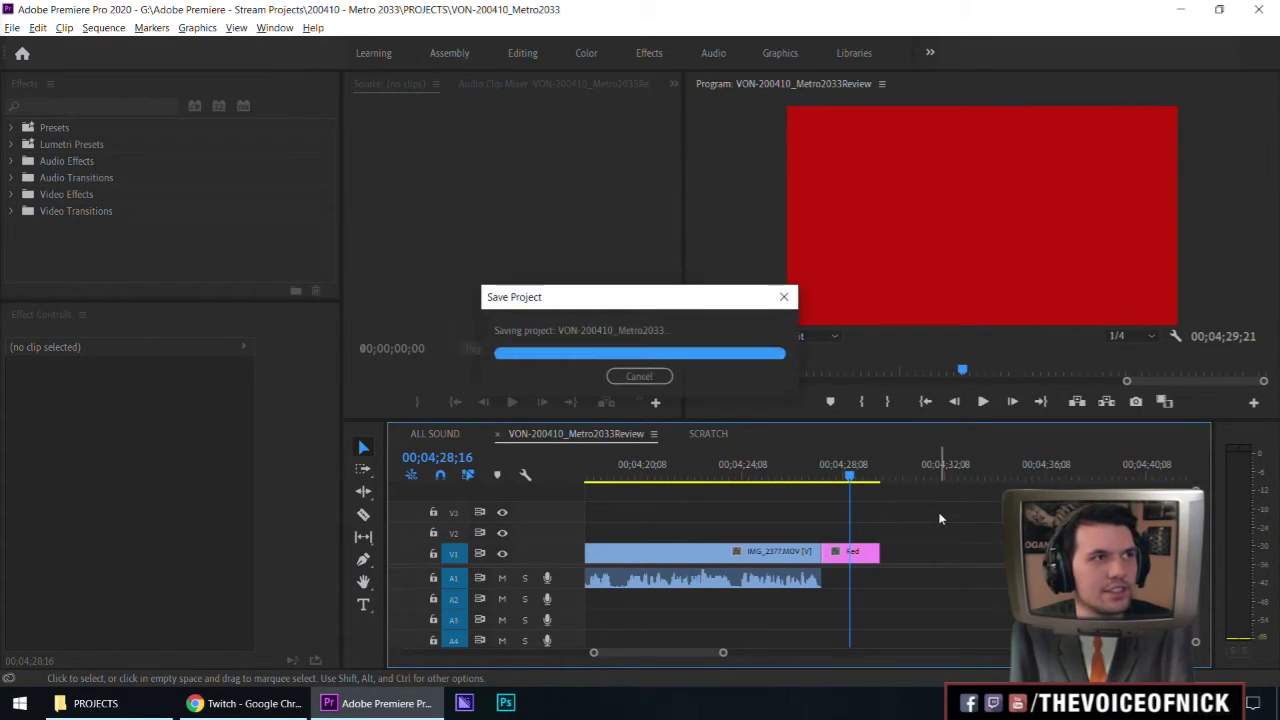
# Copy the Mechanics section and the last two sections, starting at outro, from ALL SOUND into the review sequence after the final Red clip.
pyautogui.press('-')
pyautogui.press('-')
pyautogui.press('-')
pyautogui.press('-')
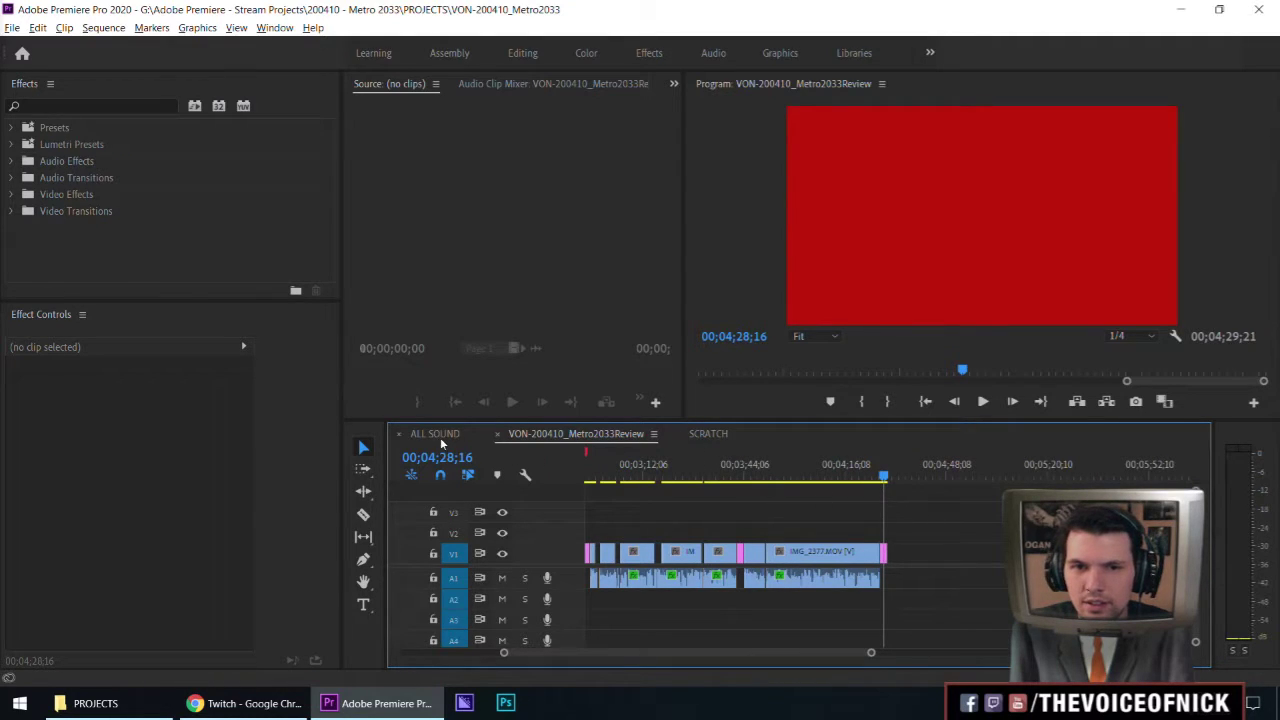
pyautogui.click(438, 435)
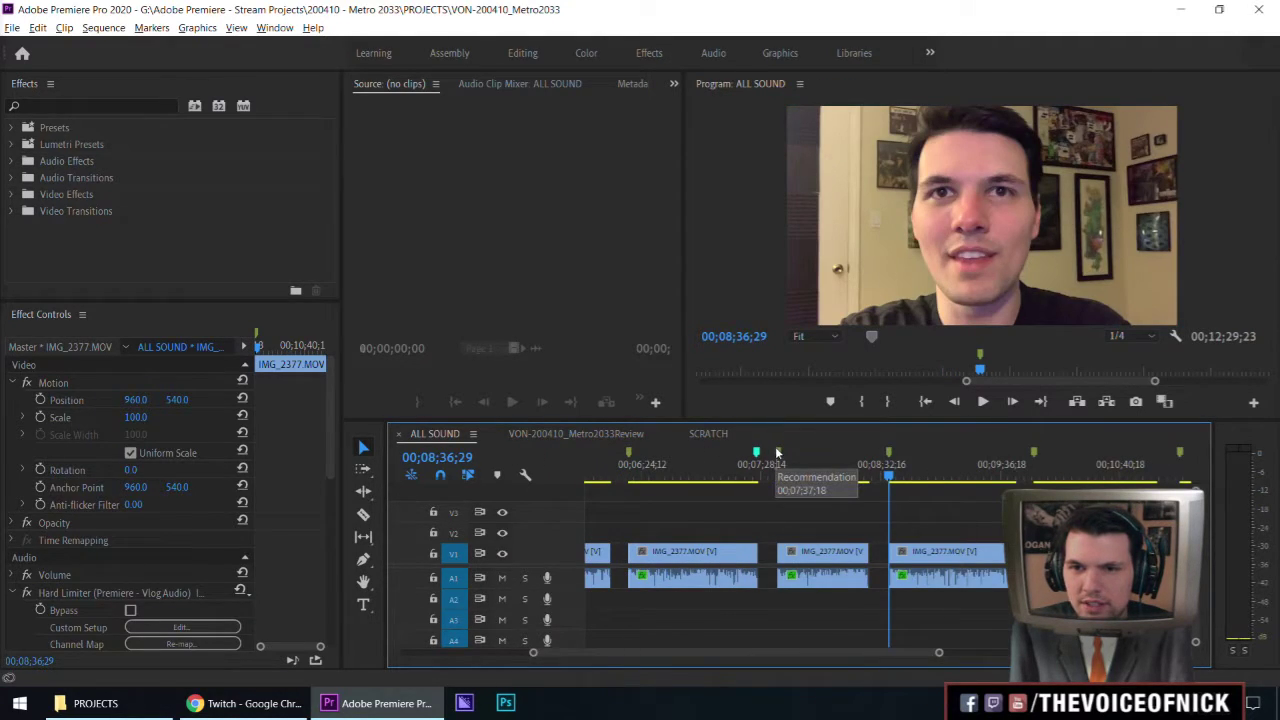
pyautogui.click(789, 478)
pyautogui.press('=')
pyautogui.press('-')
pyautogui.press('-')
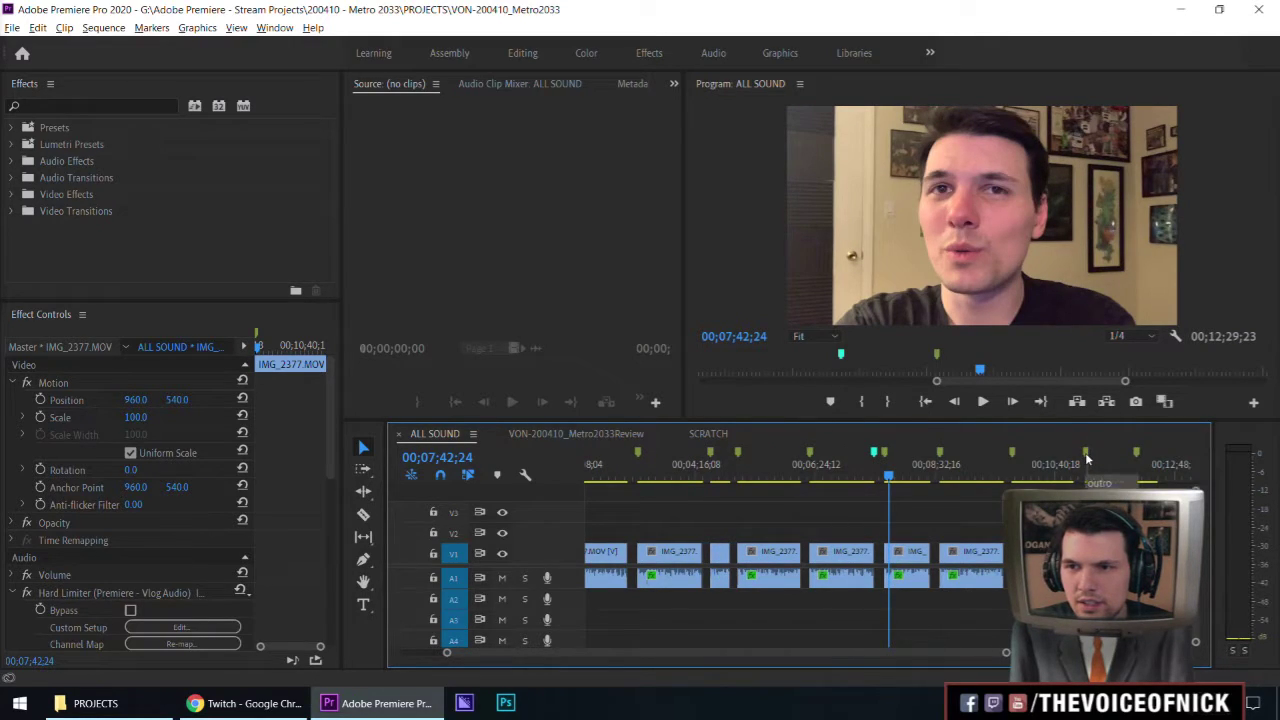
pyautogui.click(840, 551)
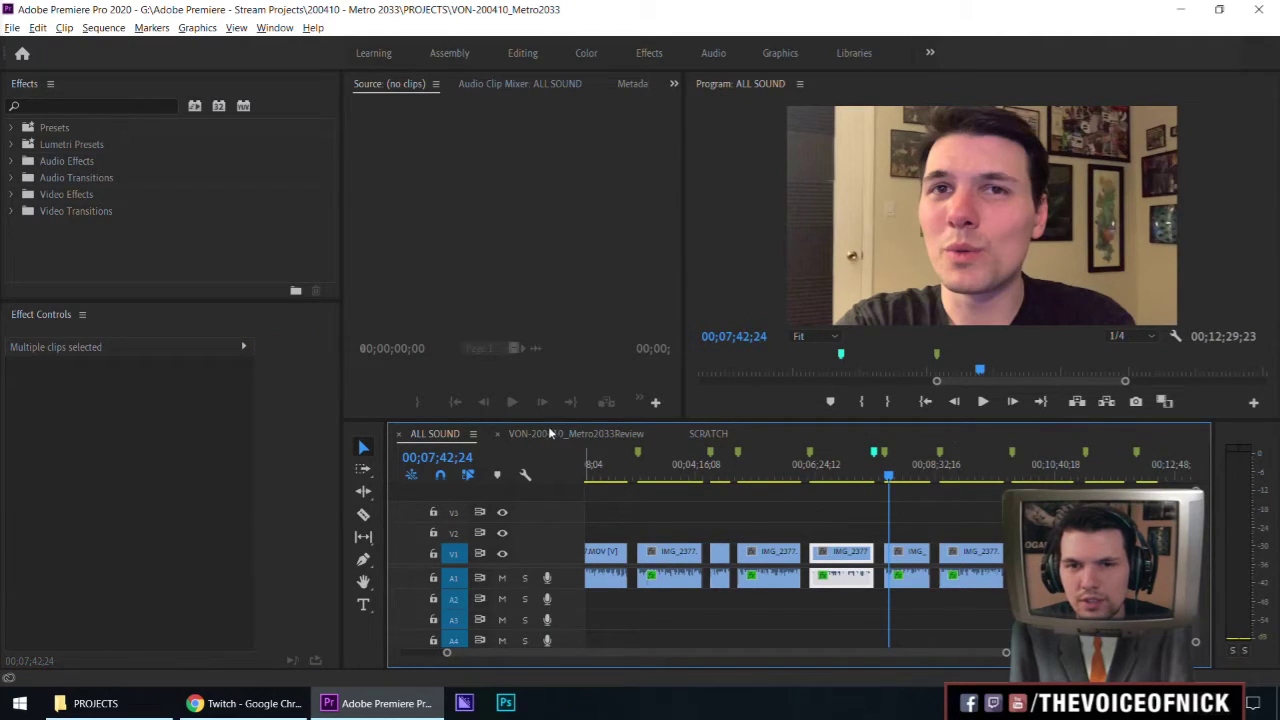
pyautogui.click(600, 434)
pyautogui.click(960, 477)
pyautogui.hotkey('ctrl', 'v')
pyautogui.press('-')
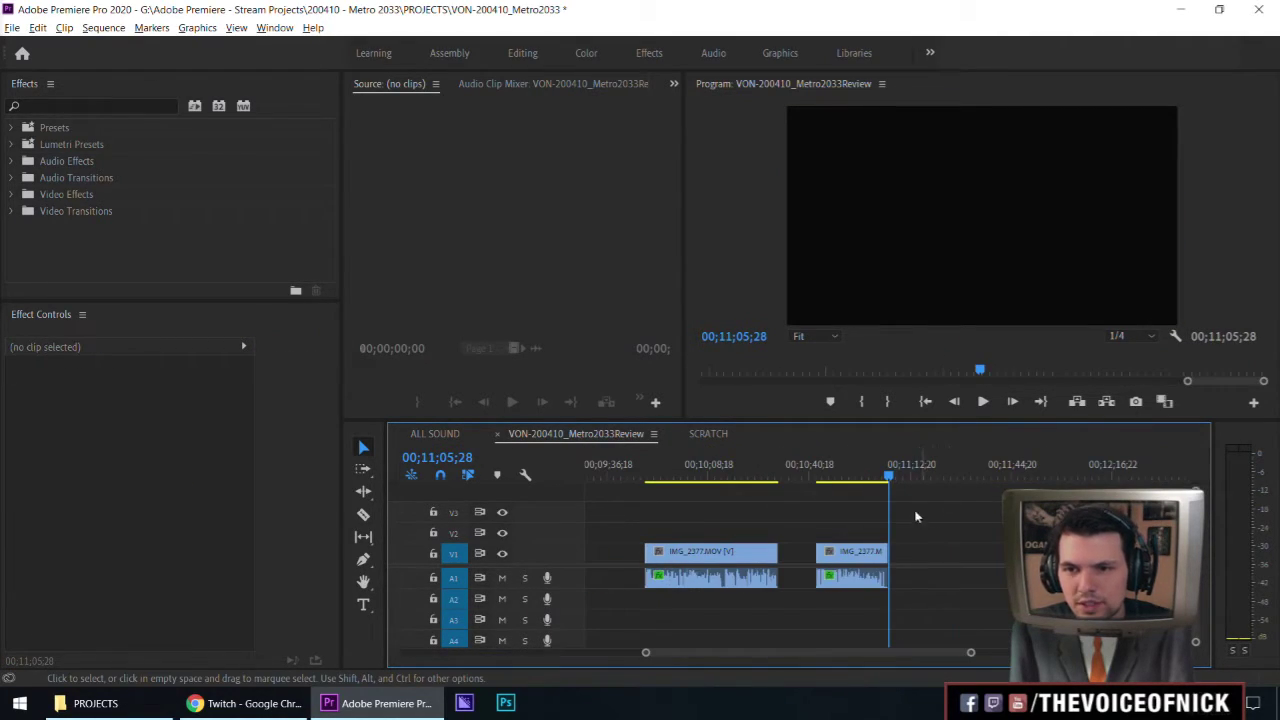
pyautogui.press('-')
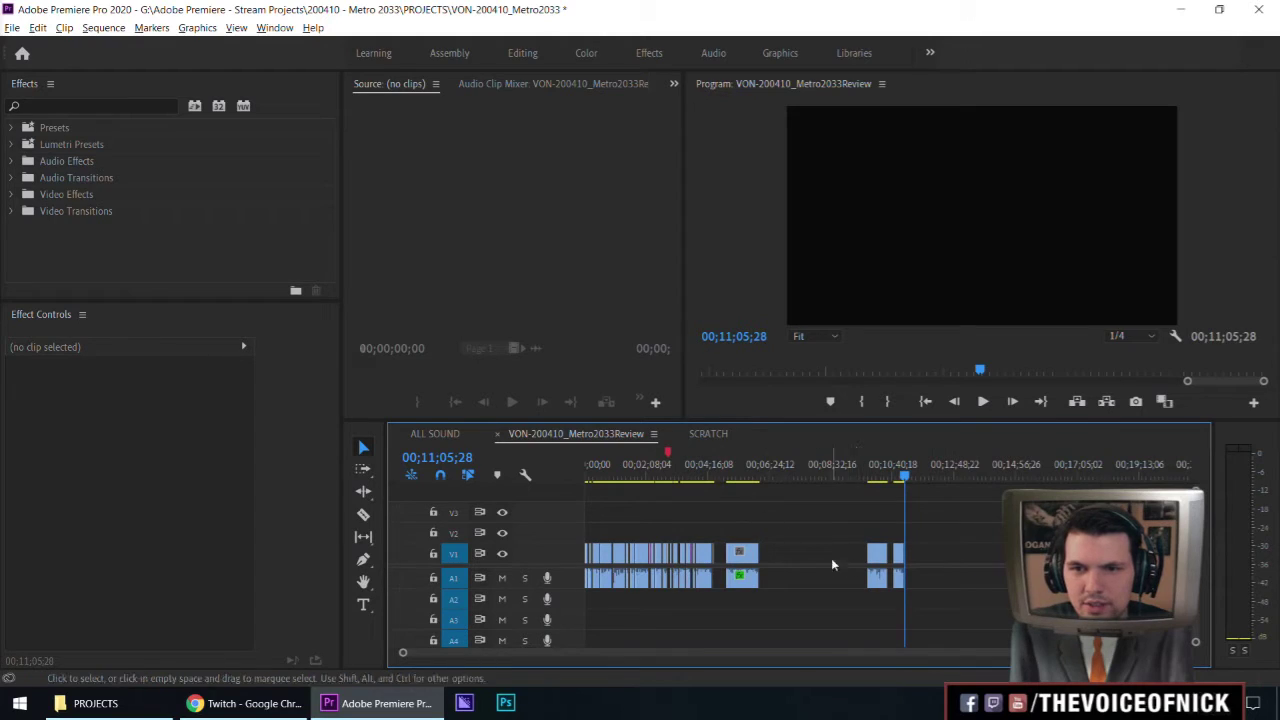
# Move the two pasted outro sections earlier, so that the review sequence ends at about 00;07;44;15.
pyautogui.moveTo(852, 530); pyautogui.dragTo(926, 586)
pyautogui.moveTo(787, 575); pyautogui.dragTo(785, 570)
pyautogui.click(778, 520)
# Play the pasted Mechanics section from its start and again from about 00;05;44 to examine which topic it covers.
pyautogui.press('=')
pyautogui.press('=')
pyautogui.press('=')
pyautogui.click(876, 484)
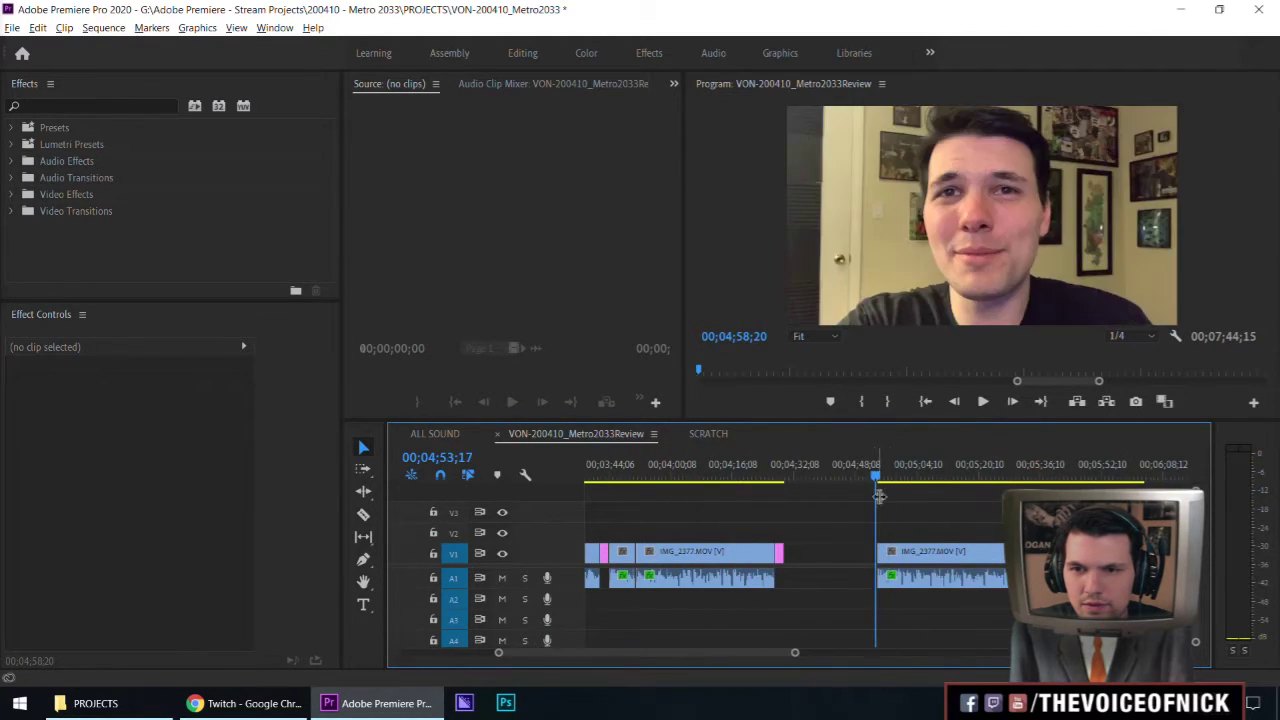
pyautogui.scroll(2, 980, 514)
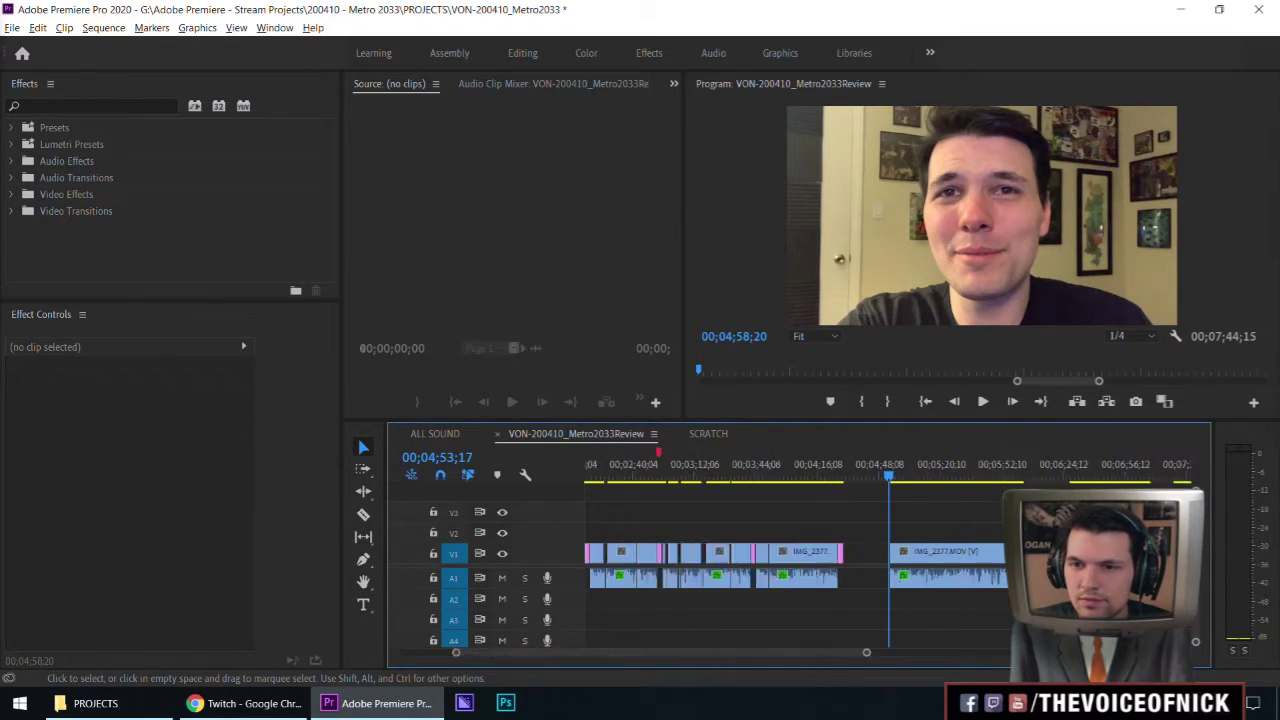
pyautogui.press('=')
pyautogui.press('space')
pyautogui.press('-')
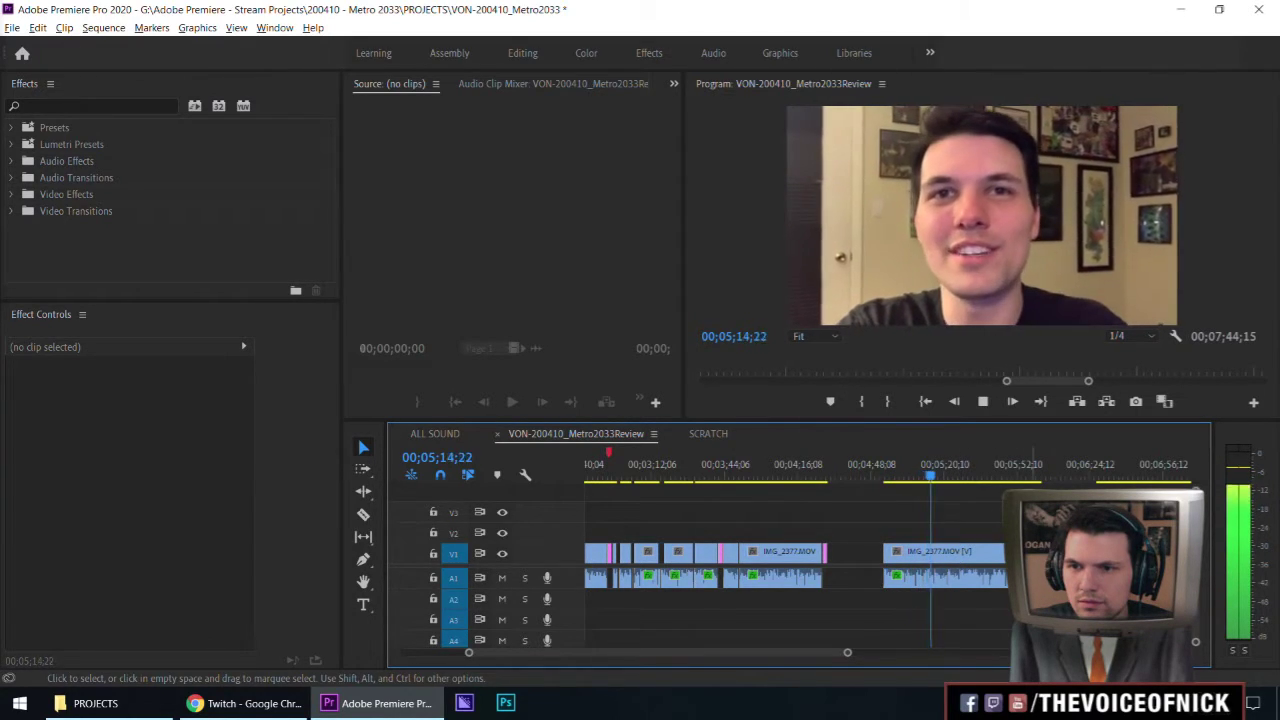
pyautogui.press('space')
pyautogui.click(999, 468)
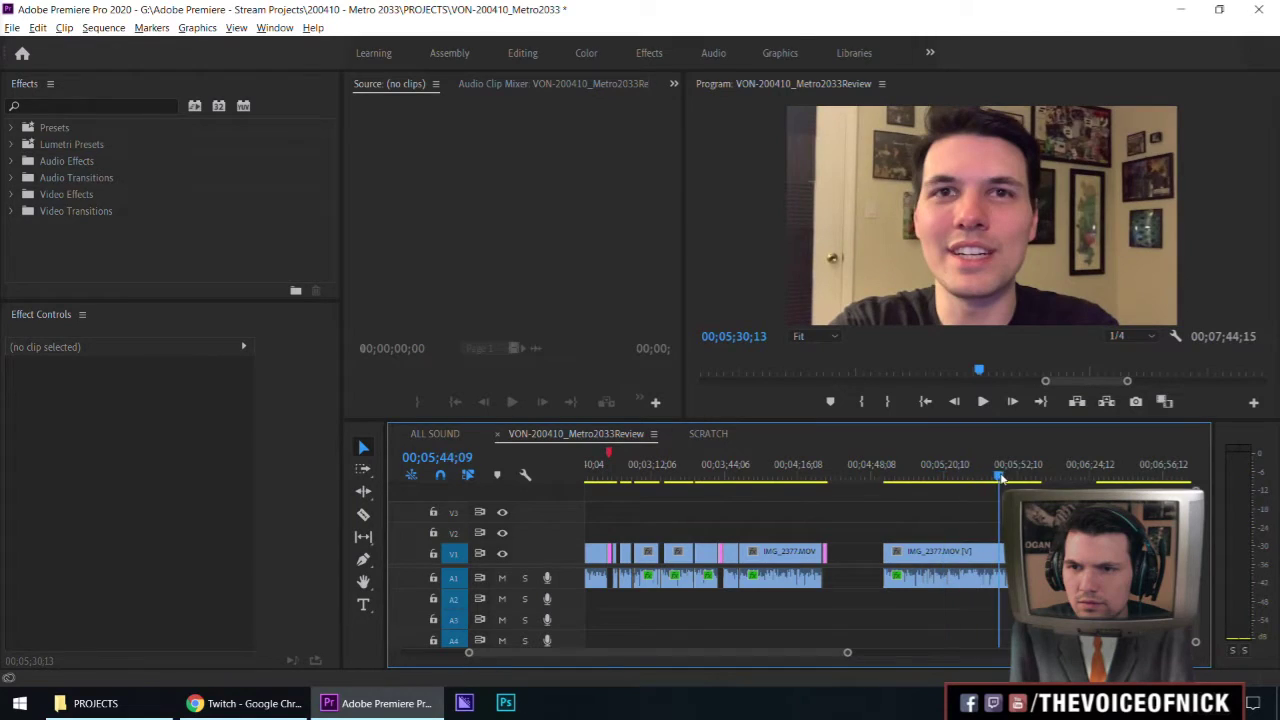
pyautogui.scroll(-3, 800, 560)
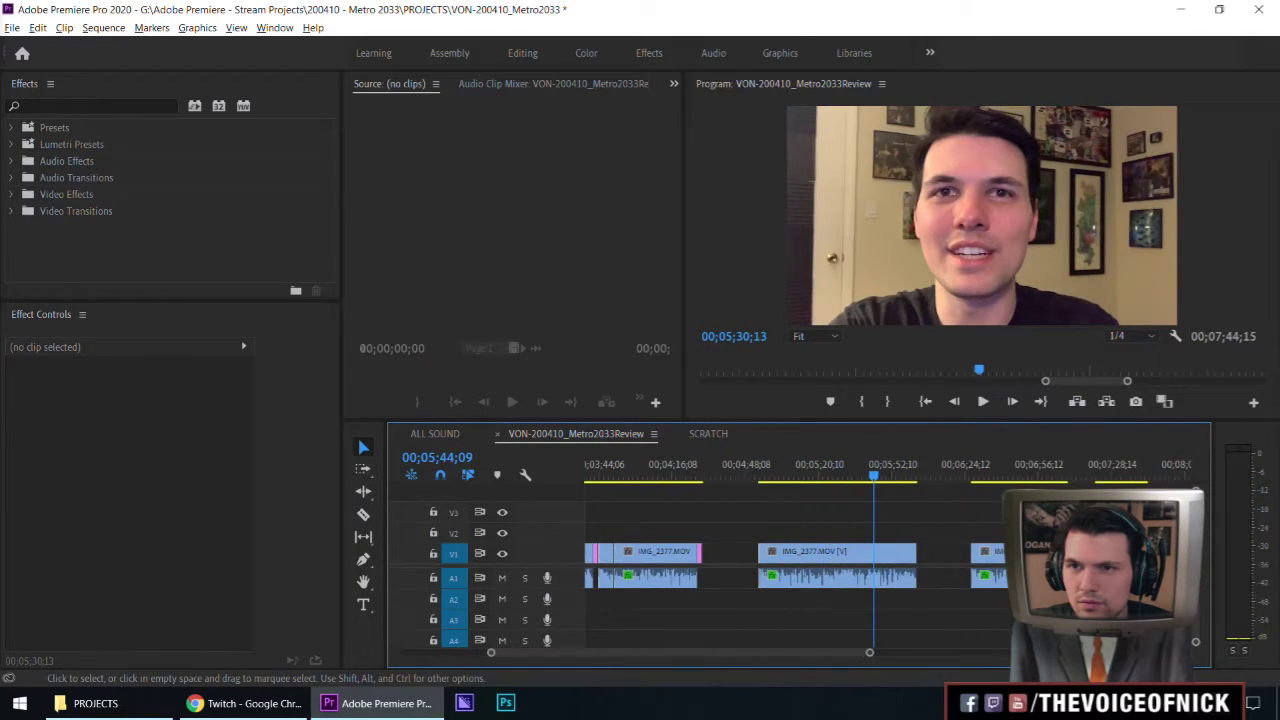
pyautogui.press('space')
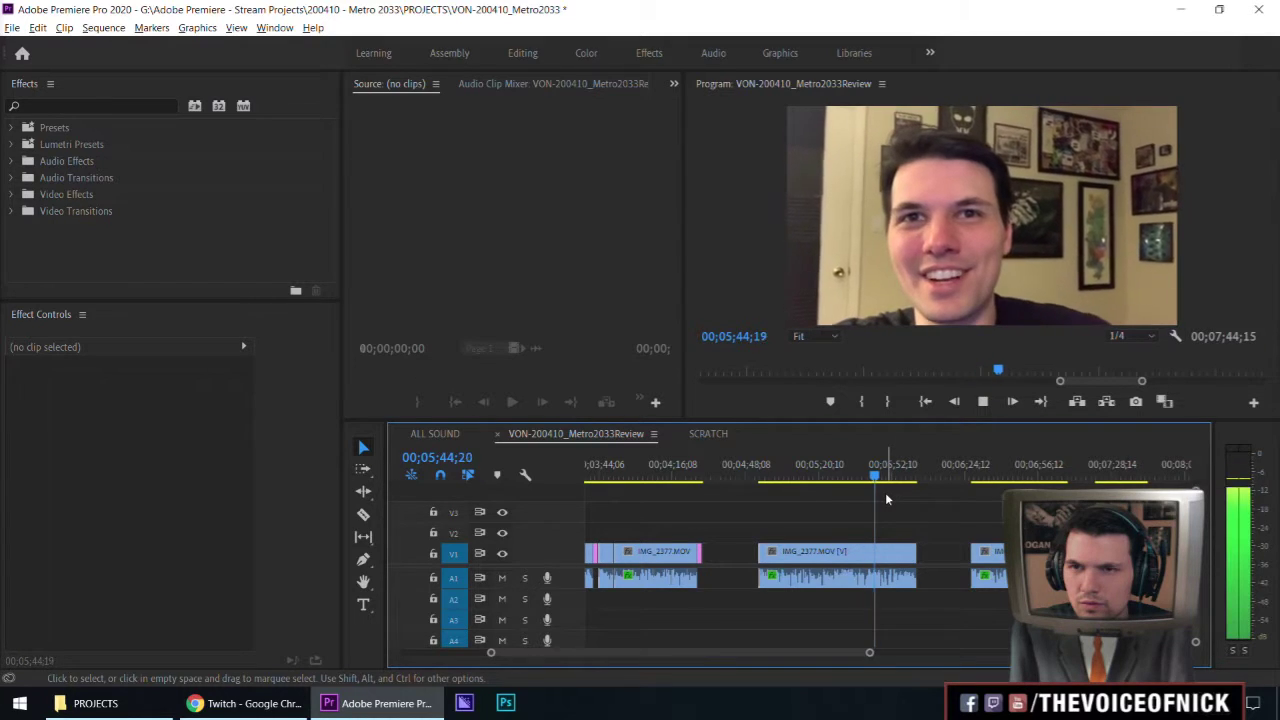
# Replace the pasted Mechanics section with the Recommendation section from ALL SOUND at about 00;04;55 and move the outro sections closer.
pyautogui.click(420, 433)
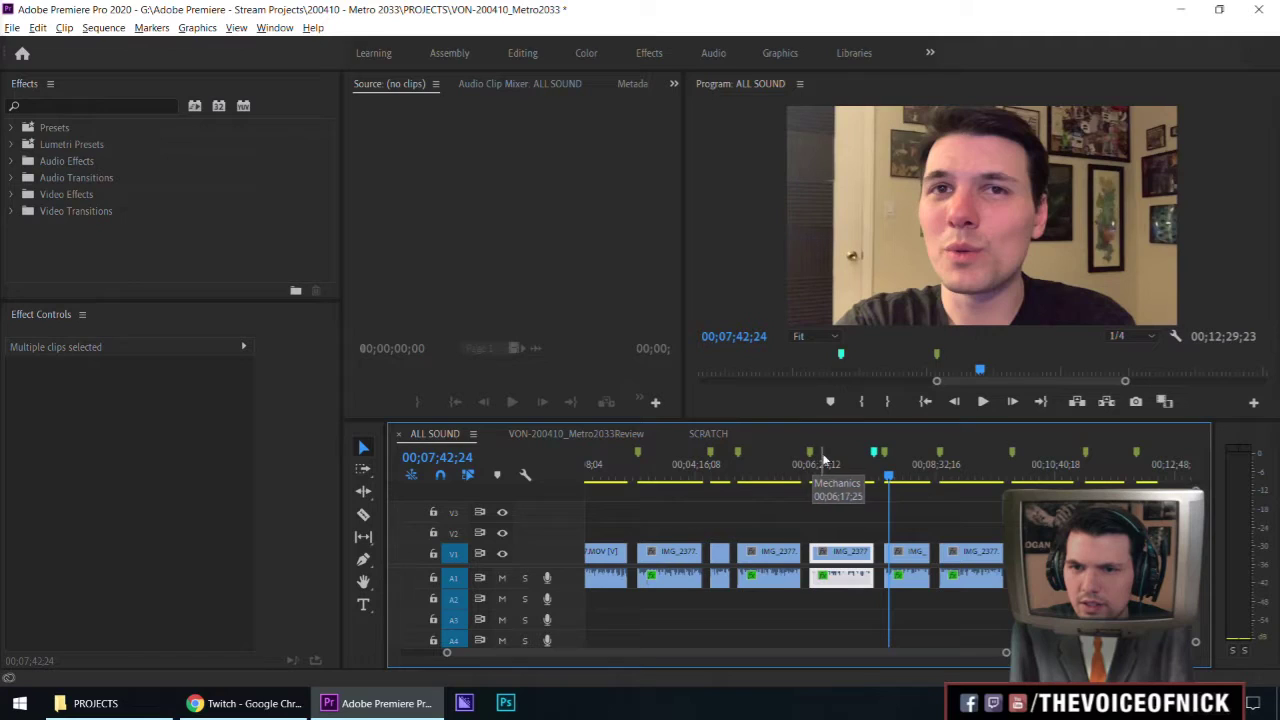
pyautogui.click(907, 560)
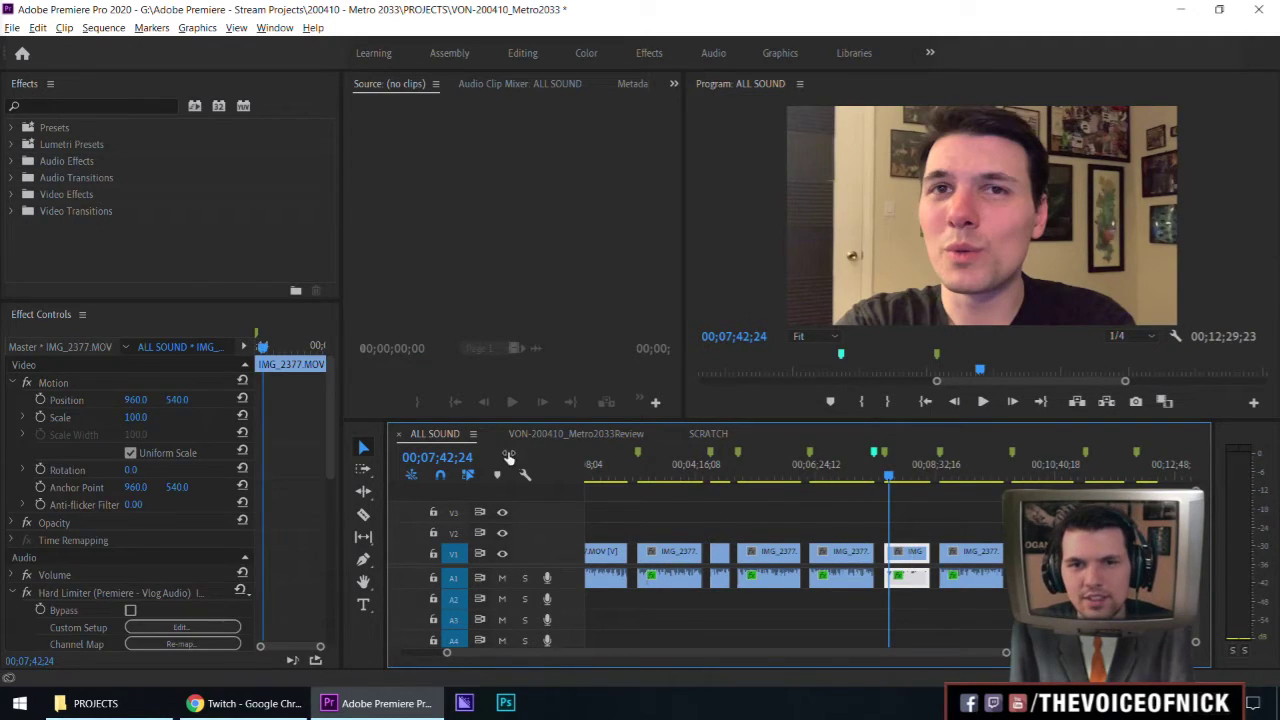
pyautogui.click(640, 434)
pyautogui.moveTo(815, 472); pyautogui.dragTo(763, 484)
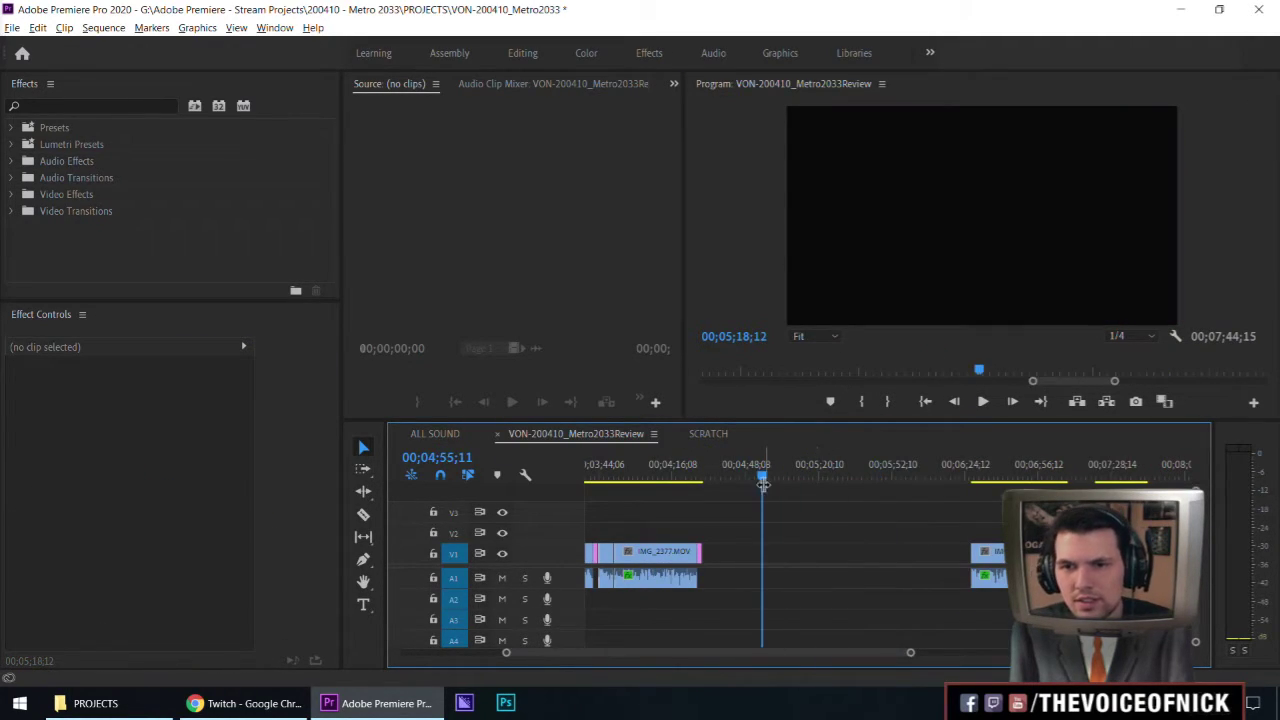
pyautogui.hotkey('ctrl', 'v')
pyautogui.moveTo(953, 527); pyautogui.dragTo(1027, 560)
pyautogui.click(886, 523)
# Play the Recommendation section from just before its start, at about 00;04;54;19, to examine its opening words.
pyautogui.click(754, 486)
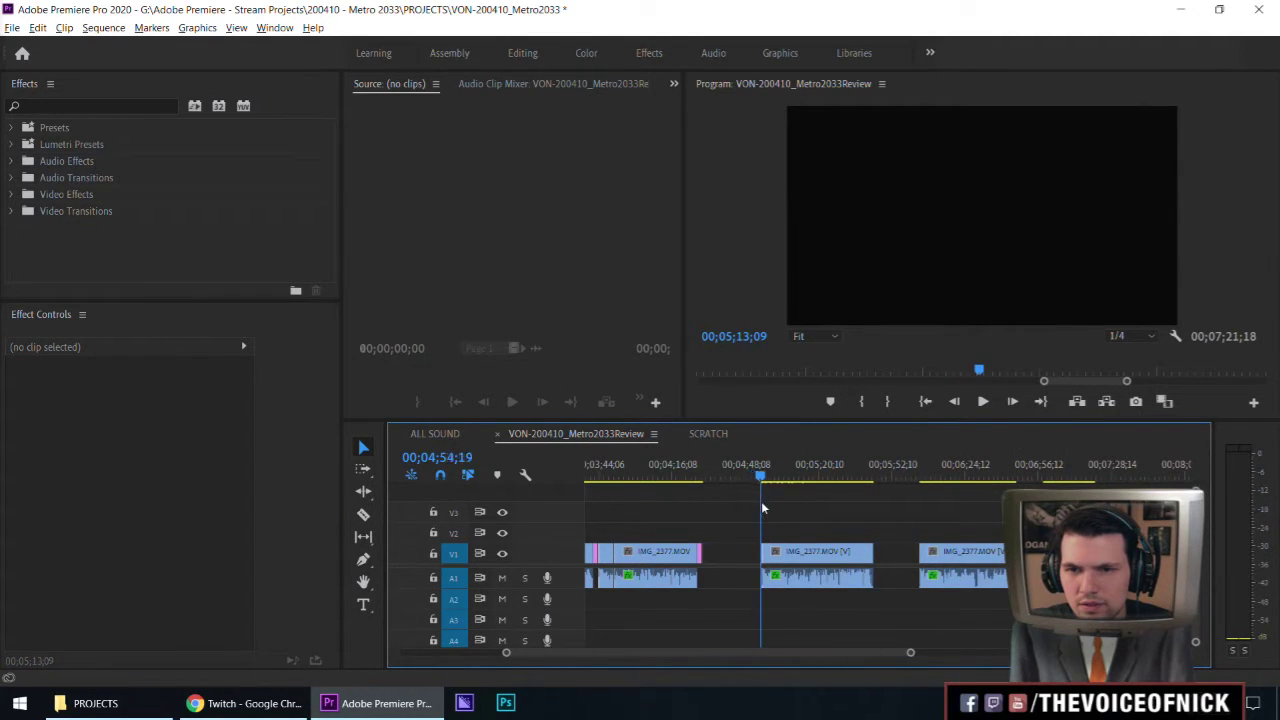
pyautogui.press('=')
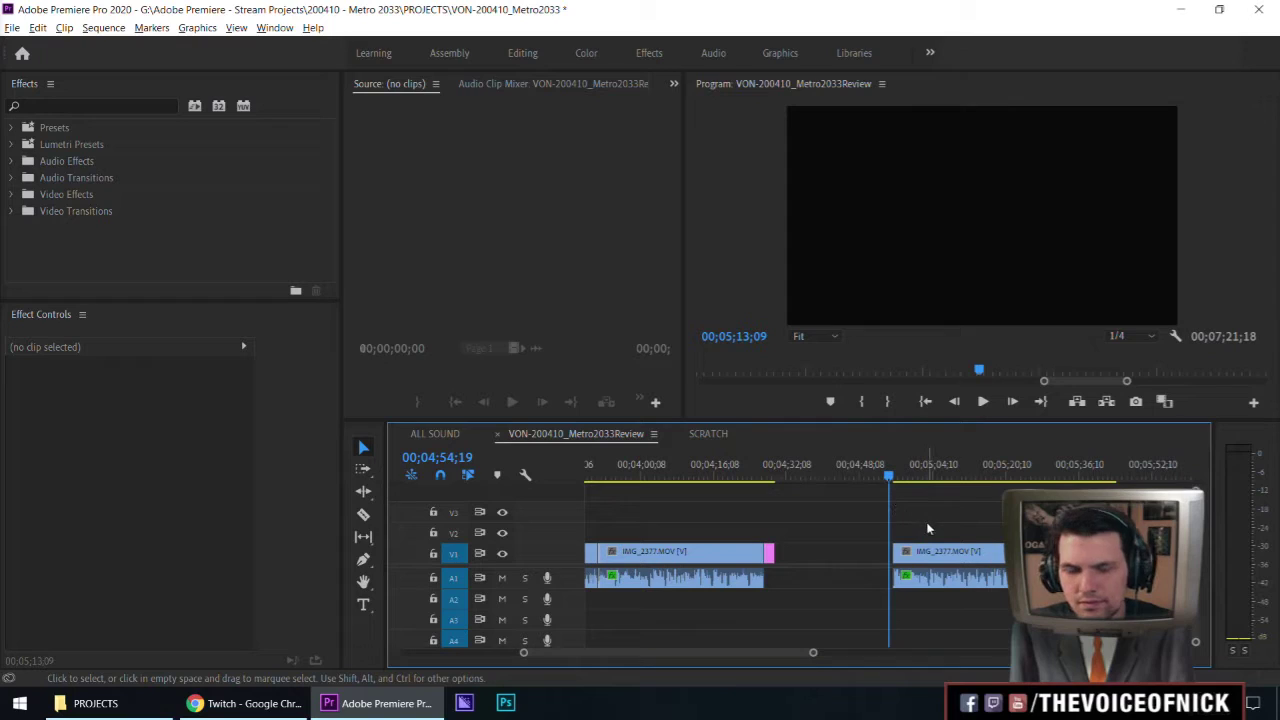
pyautogui.press('space')
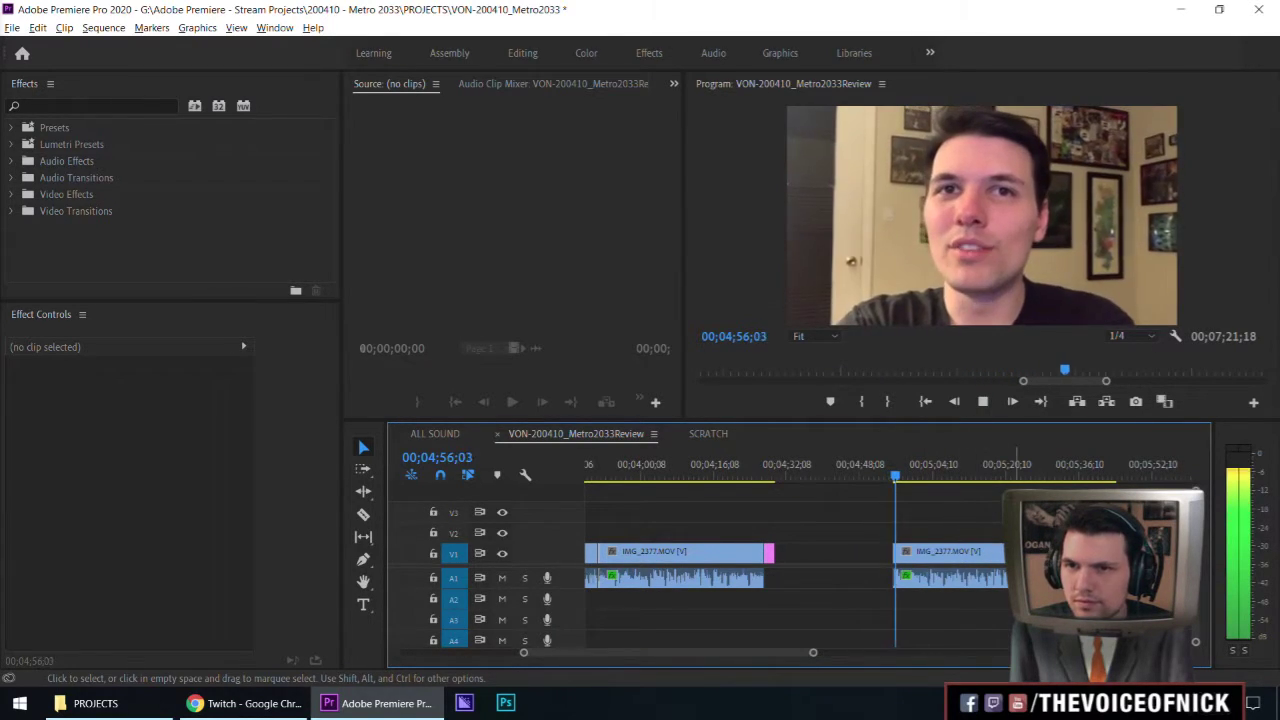
pyautogui.press('=')
pyautogui.press('=')
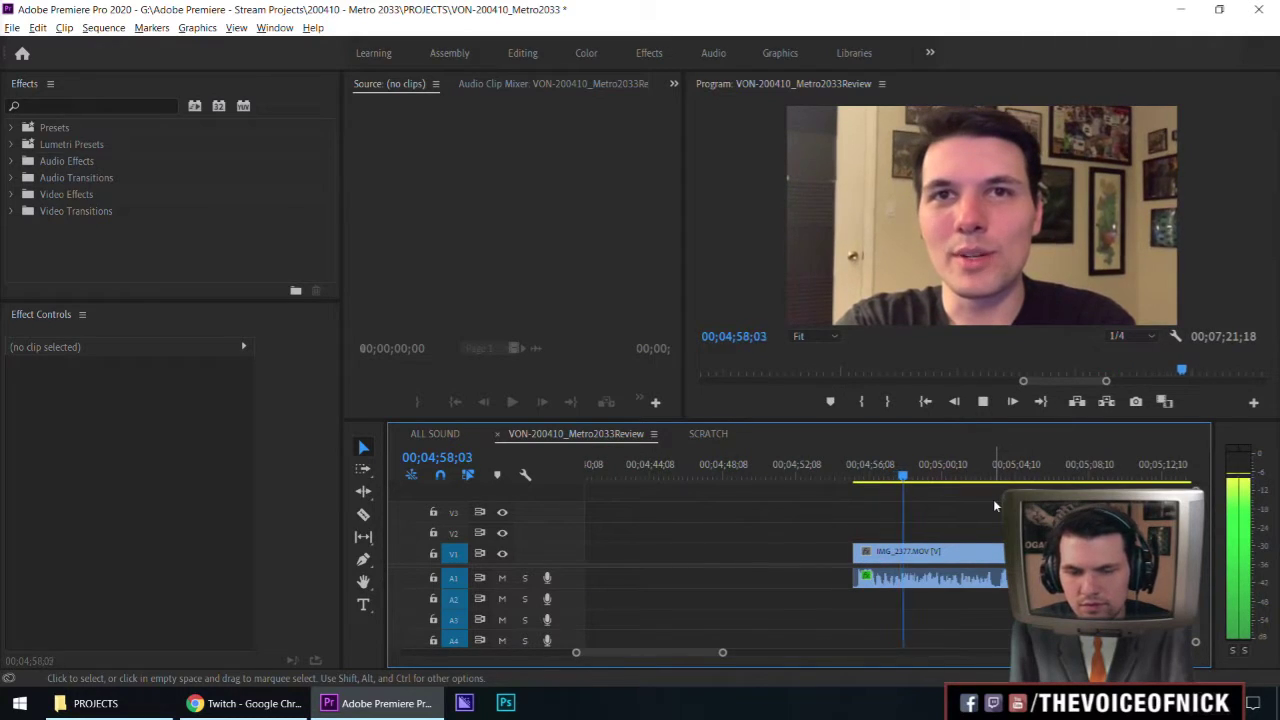
pyautogui.scroll(-4, 985, 503)
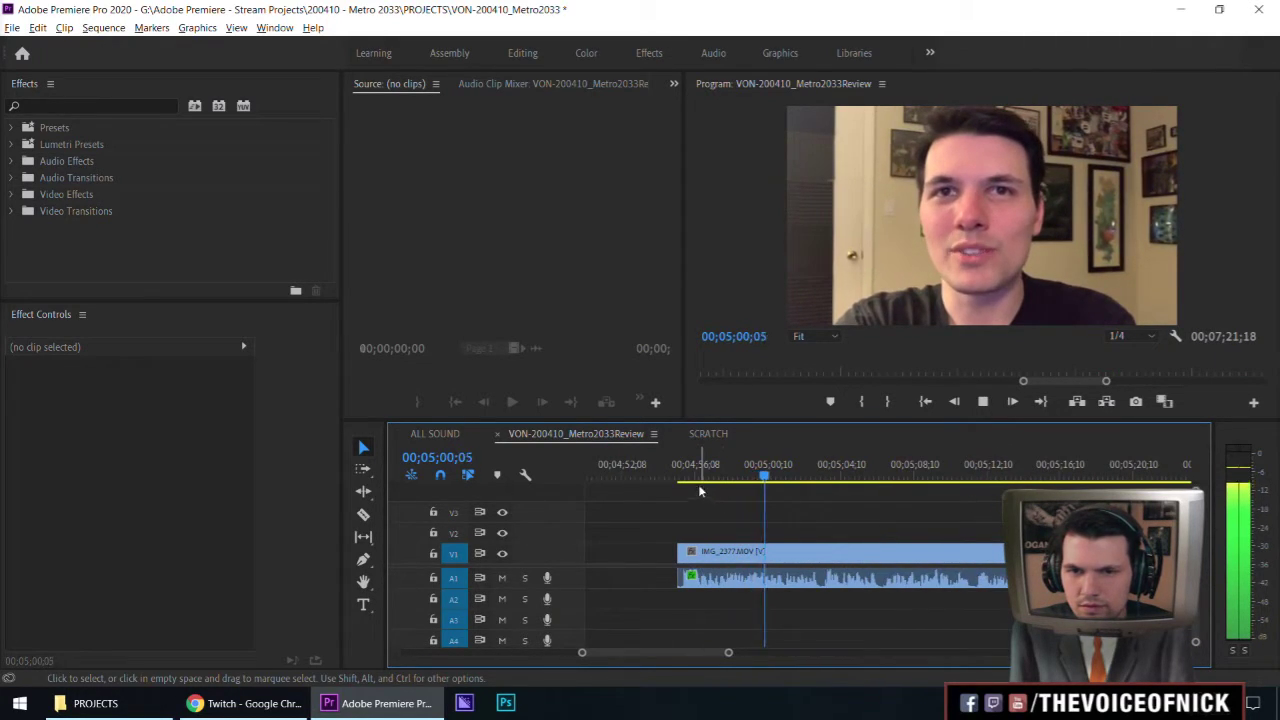
# Trim the start of the Recommendation section to about 00;04;55;28 and play the new opening.
pyautogui.click(682, 476)
pyautogui.moveTo(692, 478); pyautogui.dragTo(687, 487)
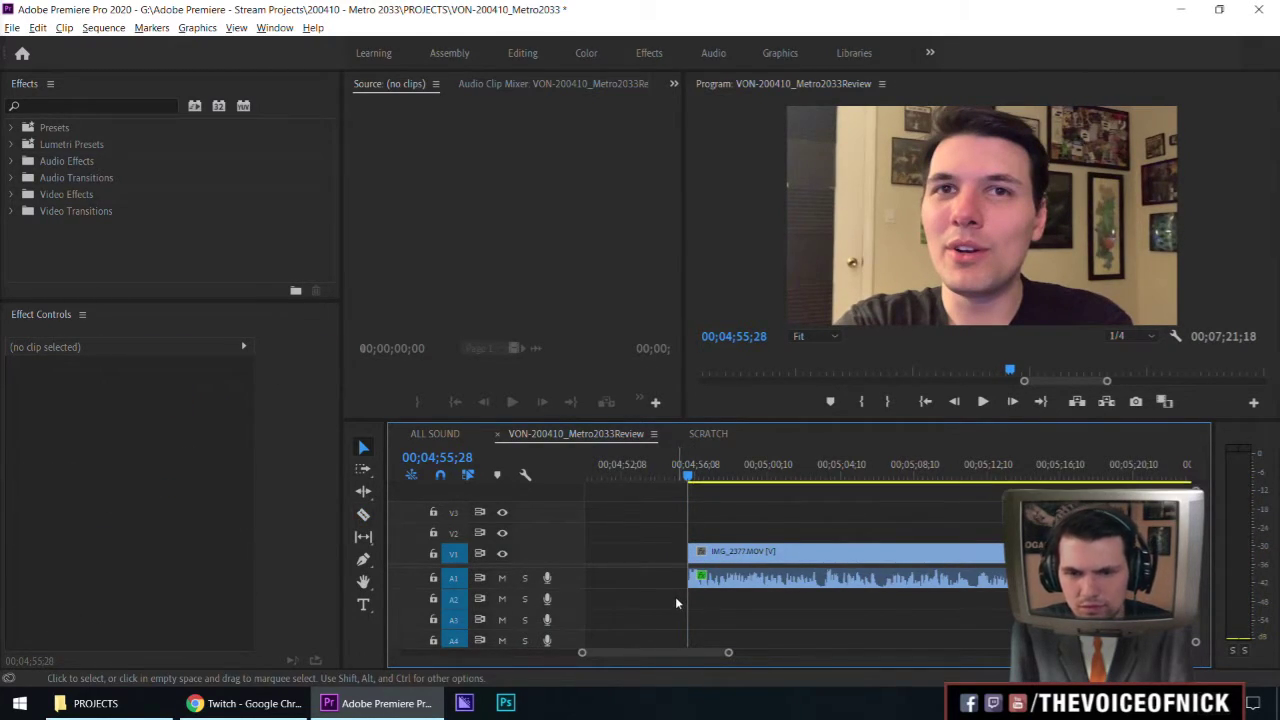
pyautogui.press('=')
pyautogui.press('space')
pyautogui.press('space')
# Apply the default audio transition at the start of the Recommendation section, shorten it to about 6 frames and play the opening.
pyautogui.rightClick(893, 578)
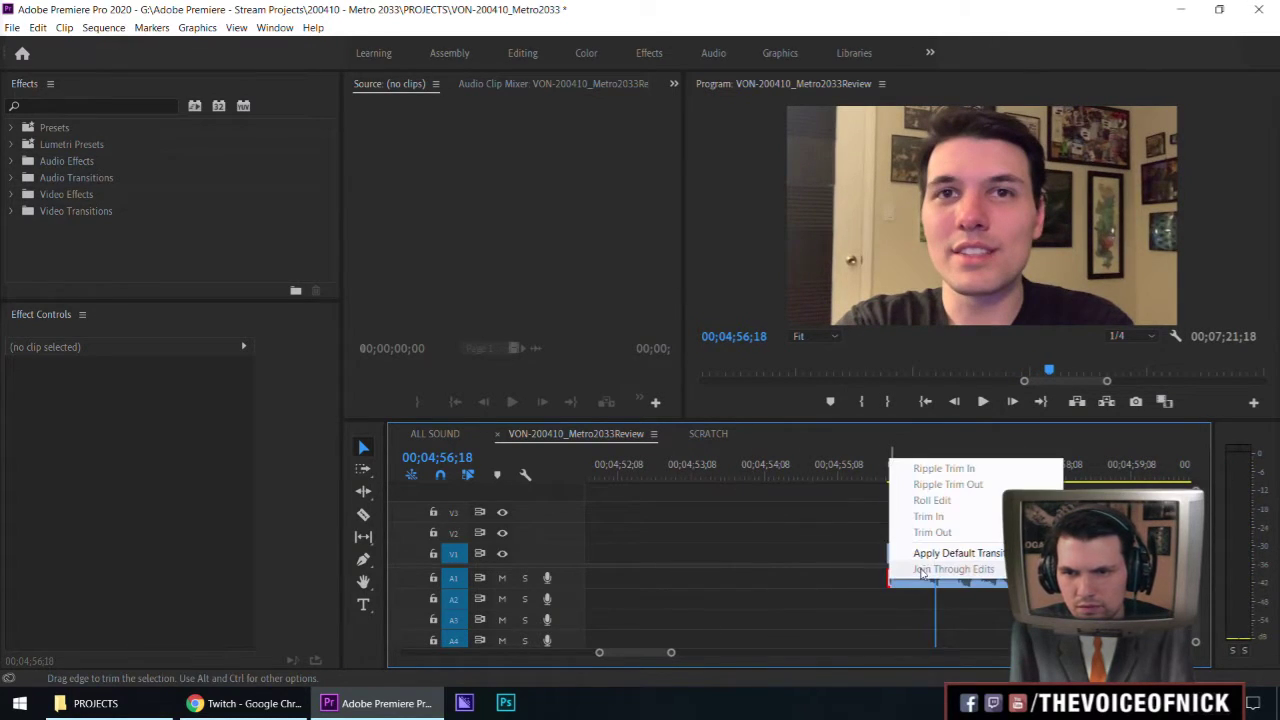
pyautogui.click(940, 551)
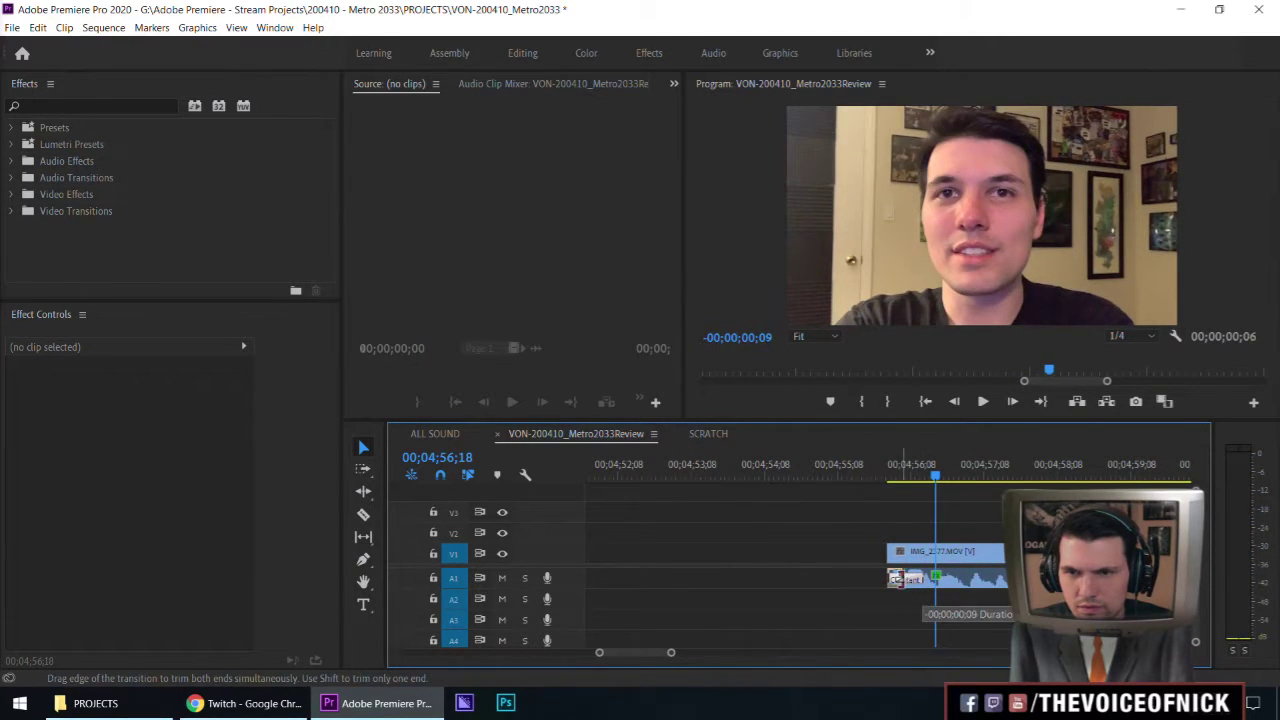
pyautogui.click(908, 578)
pyautogui.press('space')
pyautogui.click(830, 531)
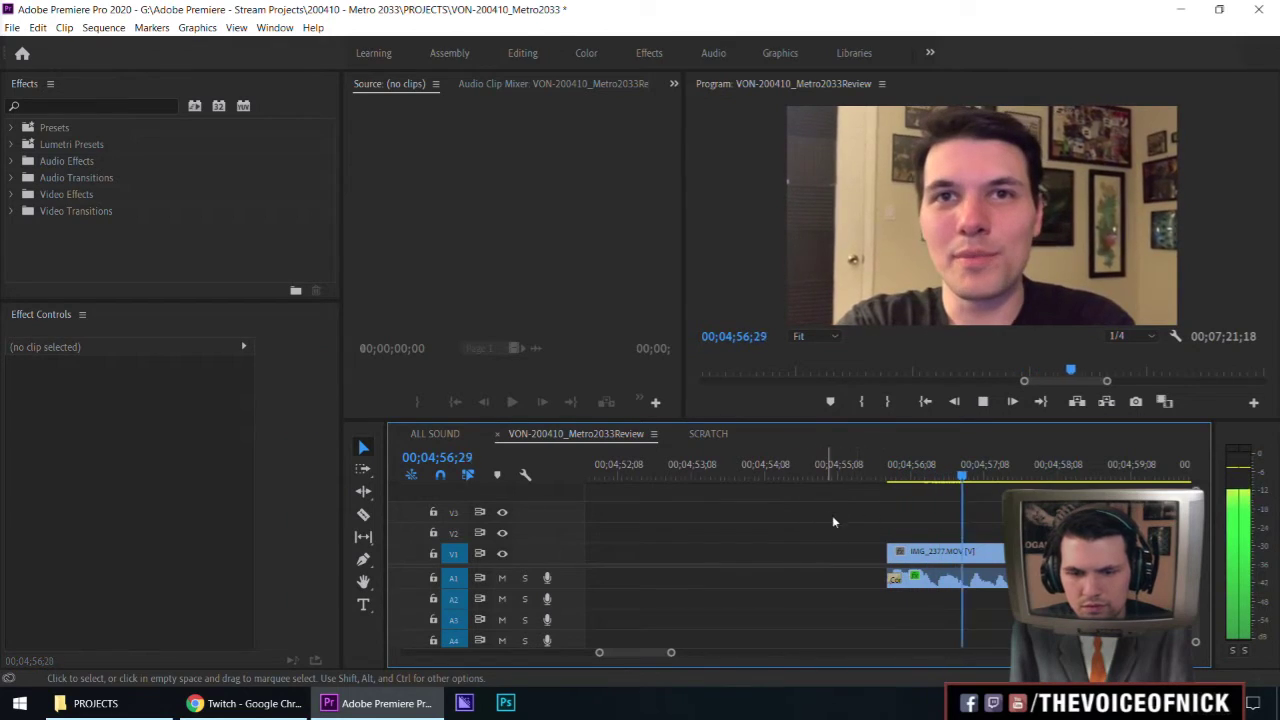
pyautogui.press('-')
pyautogui.click(885, 476)
pyautogui.press('=')
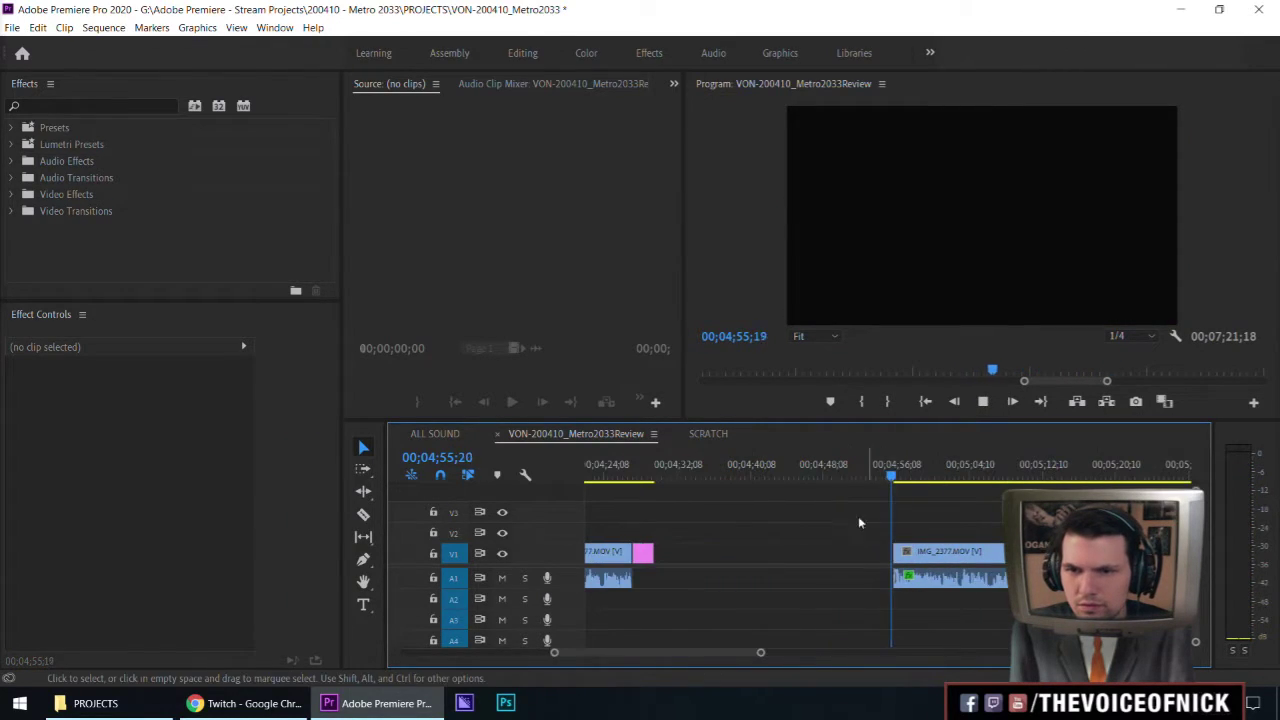
# Close the gap between the Red clip and the Recommendation section, and play the section from about 00;04;30.
pyautogui.click(822, 556)
pyautogui.press('Delete')
pyautogui.click(663, 470)
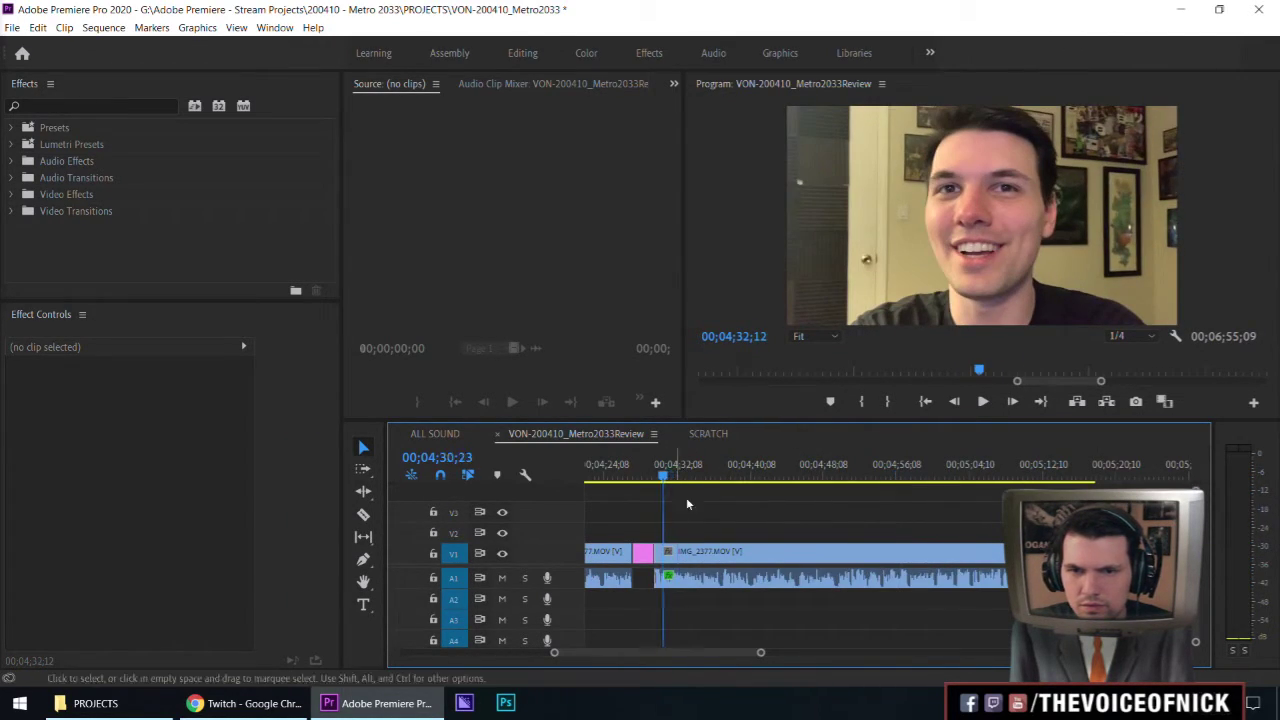
pyautogui.press('space')
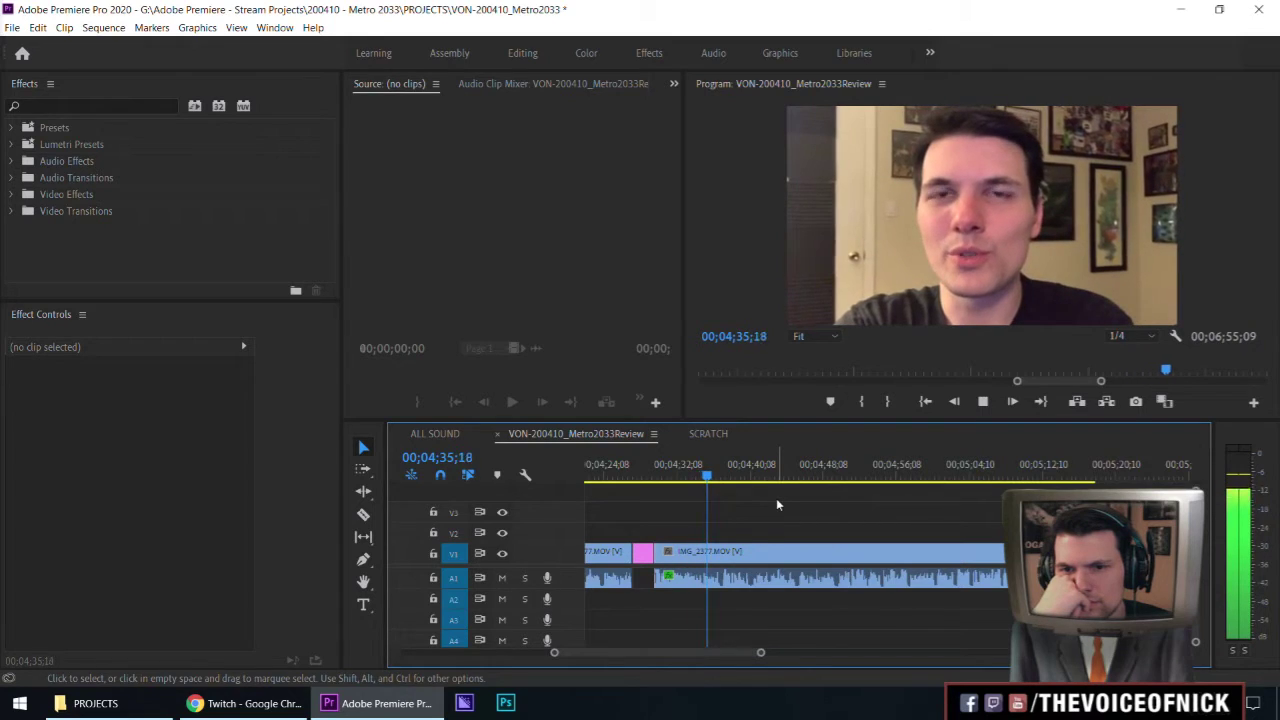
# Split the Recommendation section's video and audio at about 00;04;37.
pyautogui.press('=')
pyautogui.press('c')
pyautogui.click(873, 579)
pyautogui.press('-')
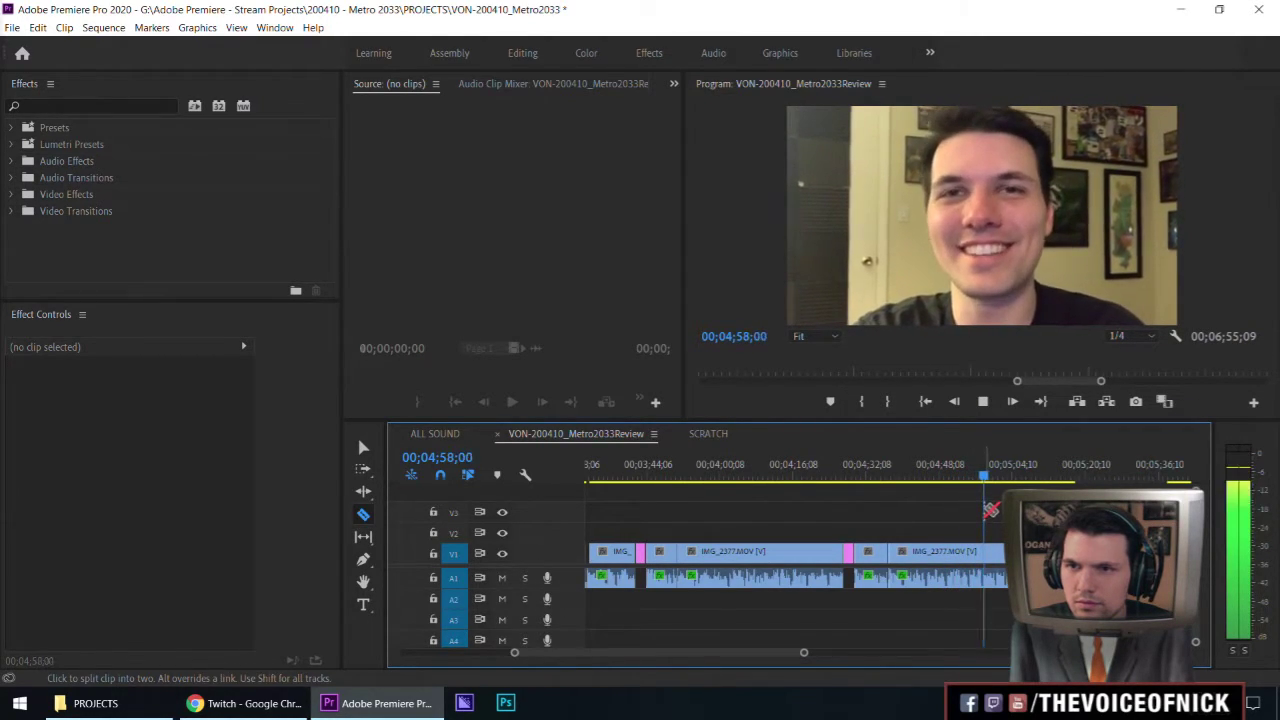
# Play the rest of the Recommendation section, the final outro from about 00;06;34, and the Recommendation section again from its Red clip.
pyautogui.scroll(-2, 988, 511)
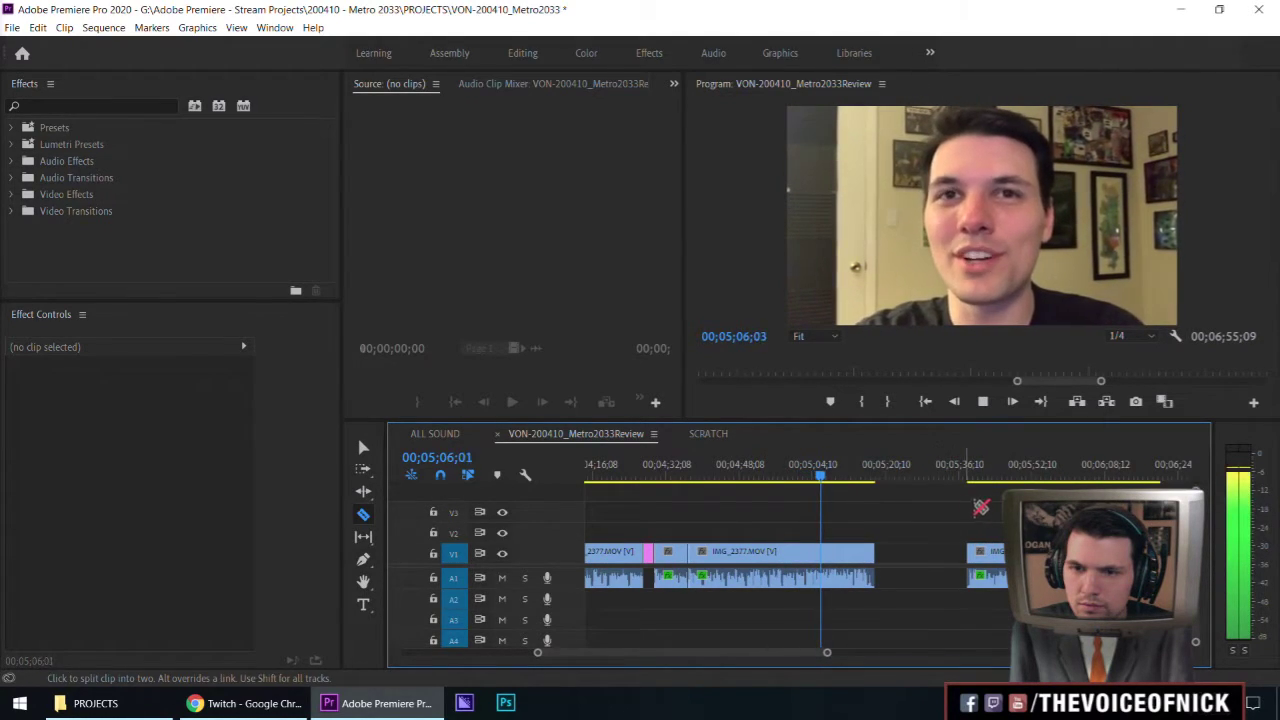
pyautogui.press('-')
pyautogui.click(1055, 478)
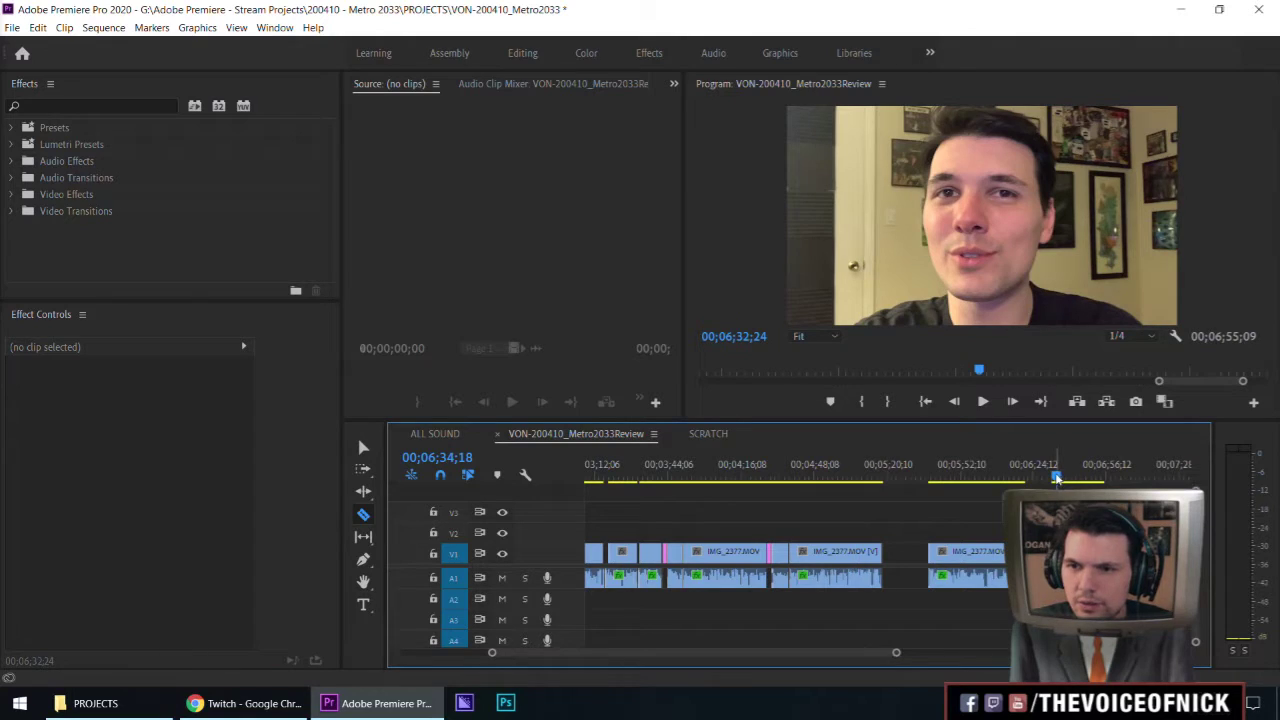
pyautogui.press('space')
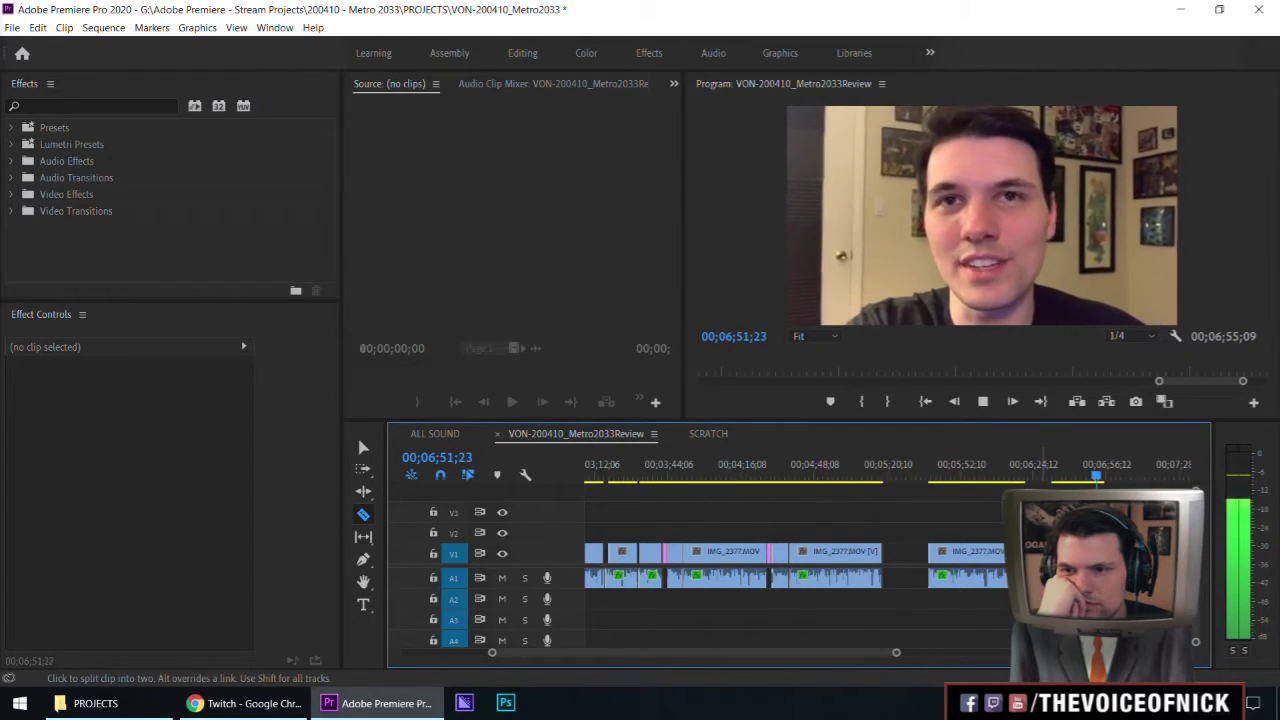
pyautogui.press('space')
pyautogui.moveTo(790, 475); pyautogui.dragTo(777, 475)
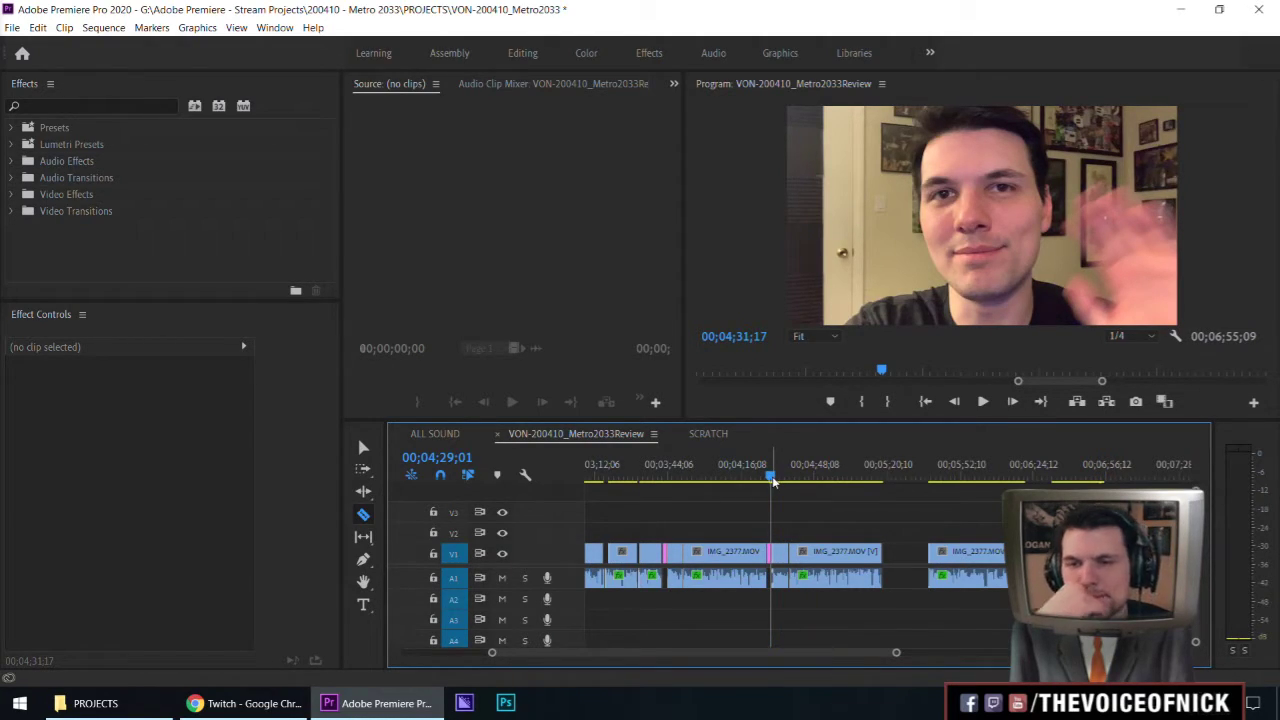
pyautogui.press('space')
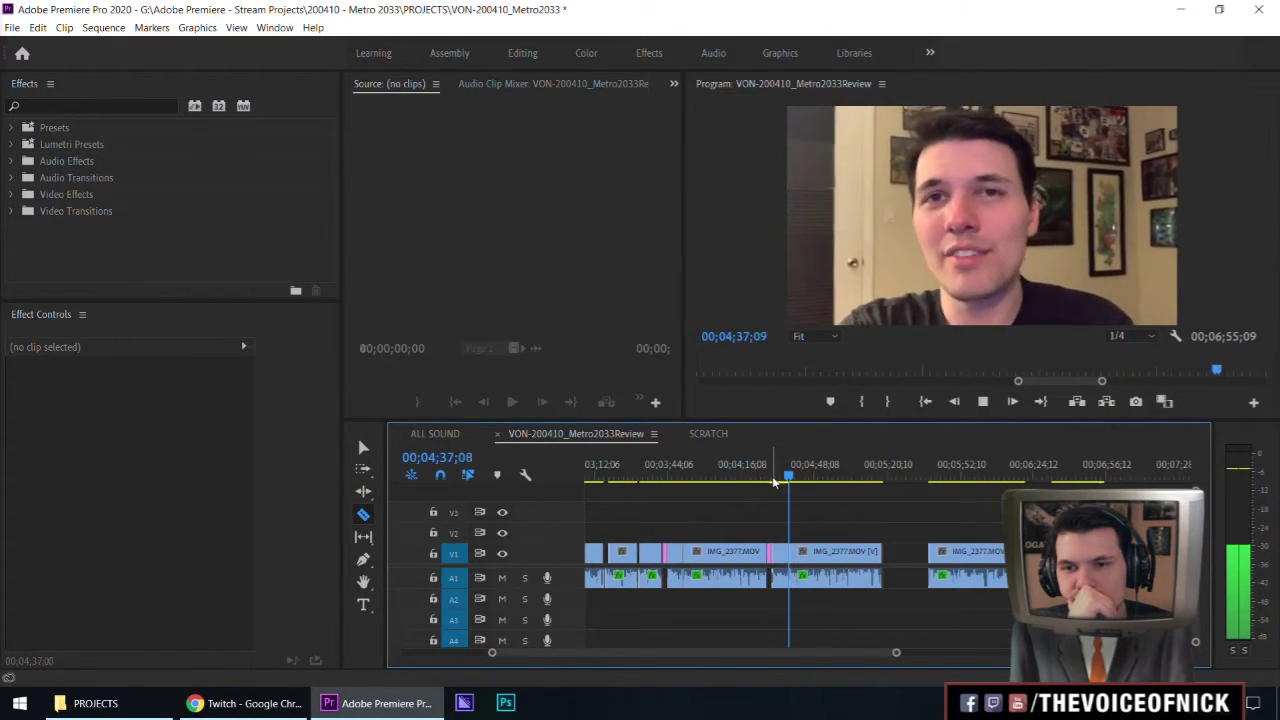
pyautogui.press('space')
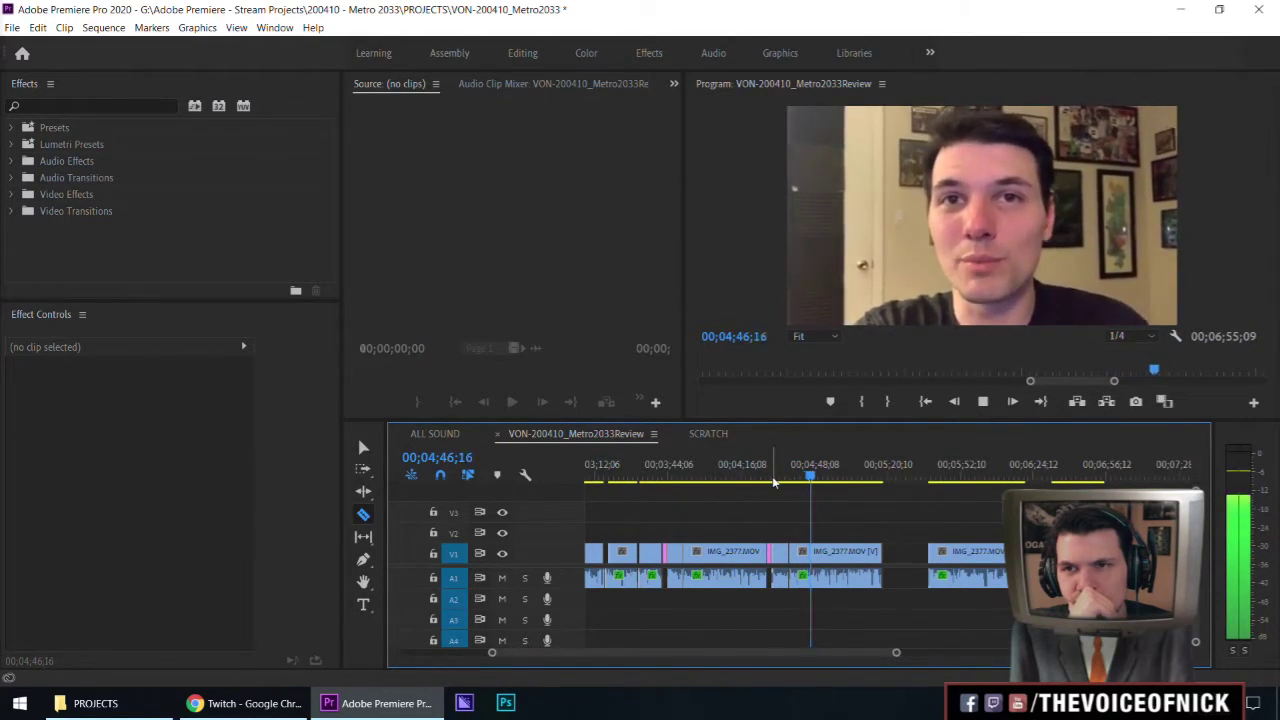
pyautogui.press('space')
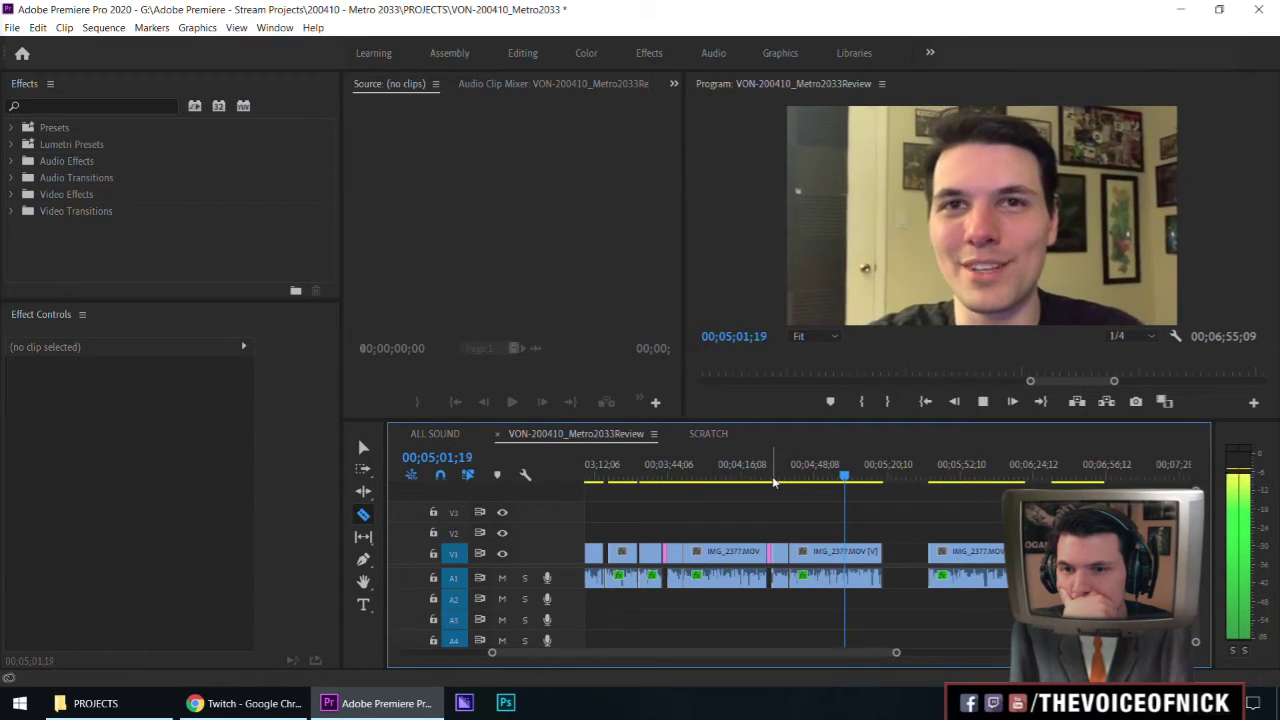
pyautogui.press('space')
# Split the Recommendation section at about 00;04;49;23 and ripple-delete the part between the 00;04;37 cut and this point.
pyautogui.press('=')
pyautogui.press('=')
pyautogui.press('=')
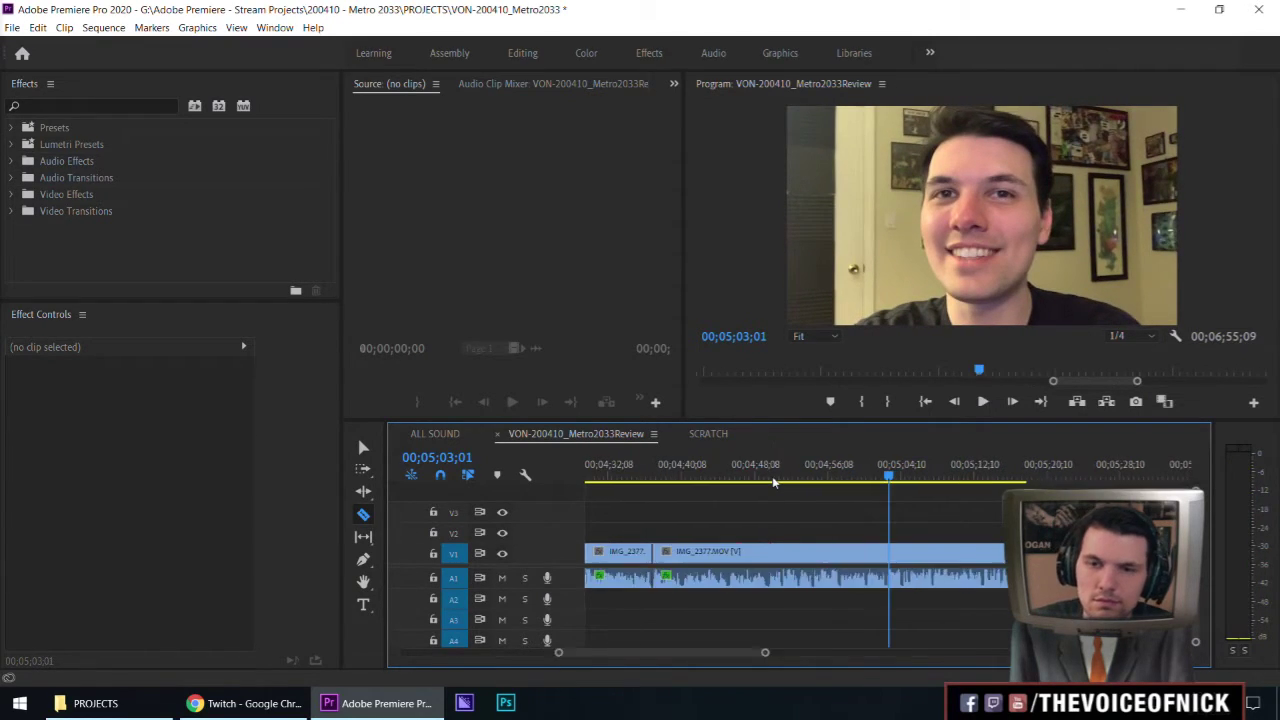
pyautogui.press('-')
pyautogui.moveTo(720, 495); pyautogui.dragTo(769, 498)
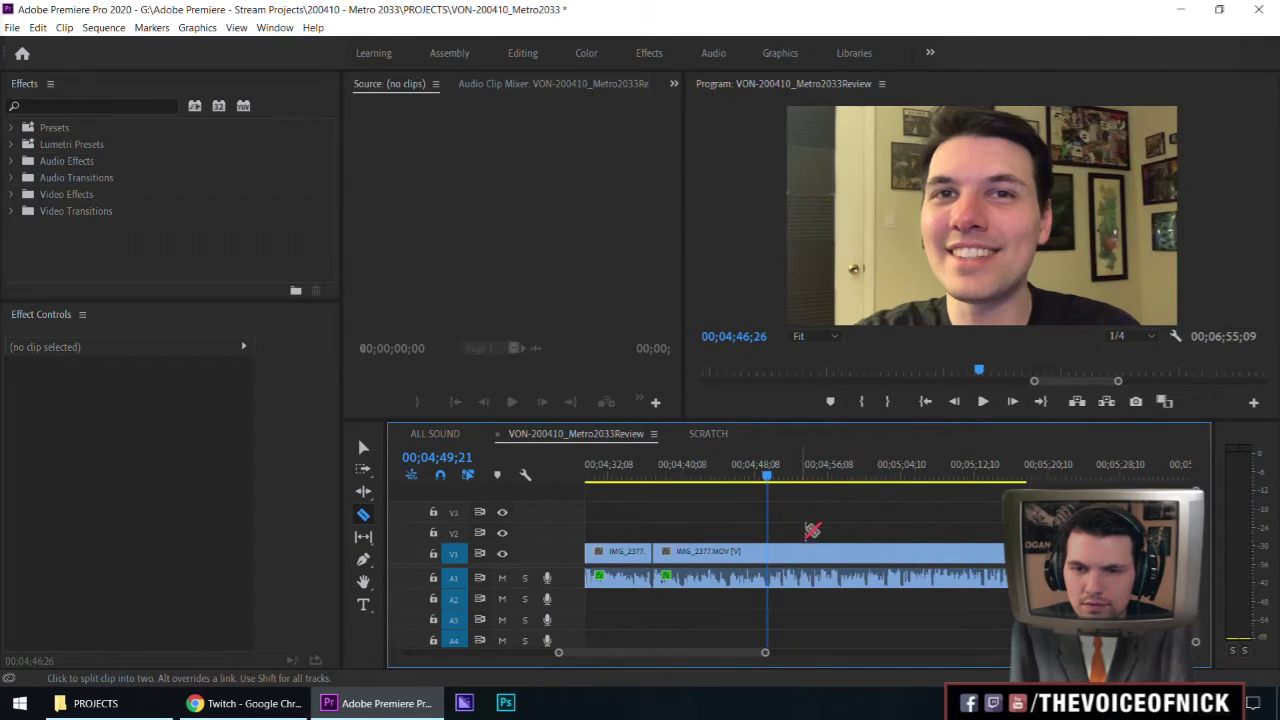
pyautogui.press('space')
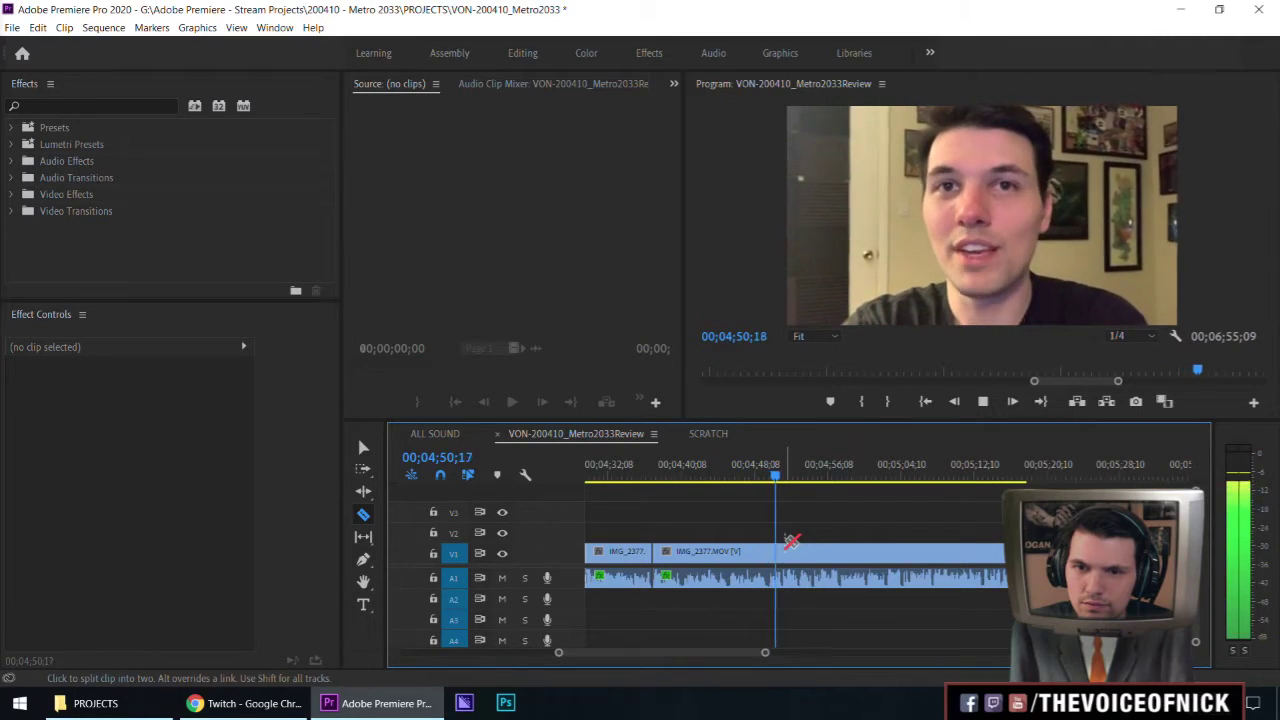
pyautogui.press('=')
pyautogui.moveTo(832, 480); pyautogui.dragTo(813, 487)
pyautogui.click(809, 555)
pyautogui.press('v')
pyautogui.click(741, 554)
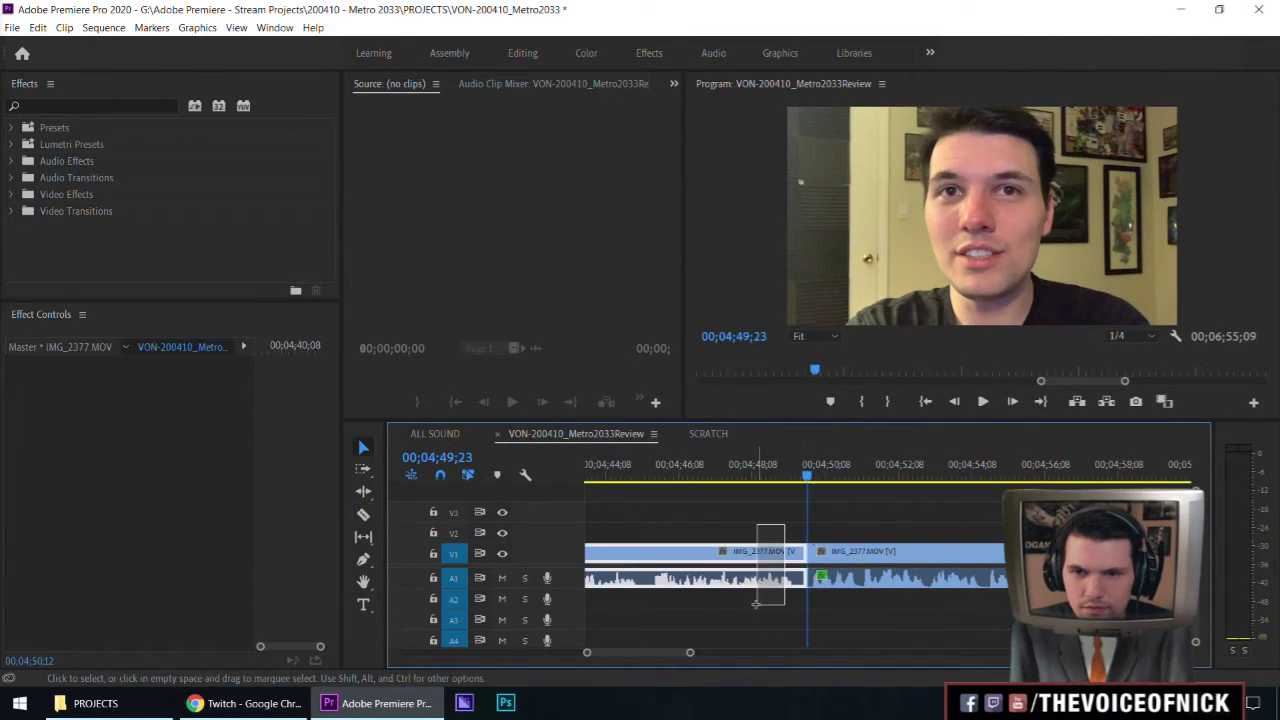
pyautogui.press('Delete')
pyautogui.click(741, 554)
pyautogui.press('Delete')
# Play the Recommendation section from its Red clip across the join near 00;04;37 and again from about 00;04;44 to examine its wording.
pyautogui.press('Home')
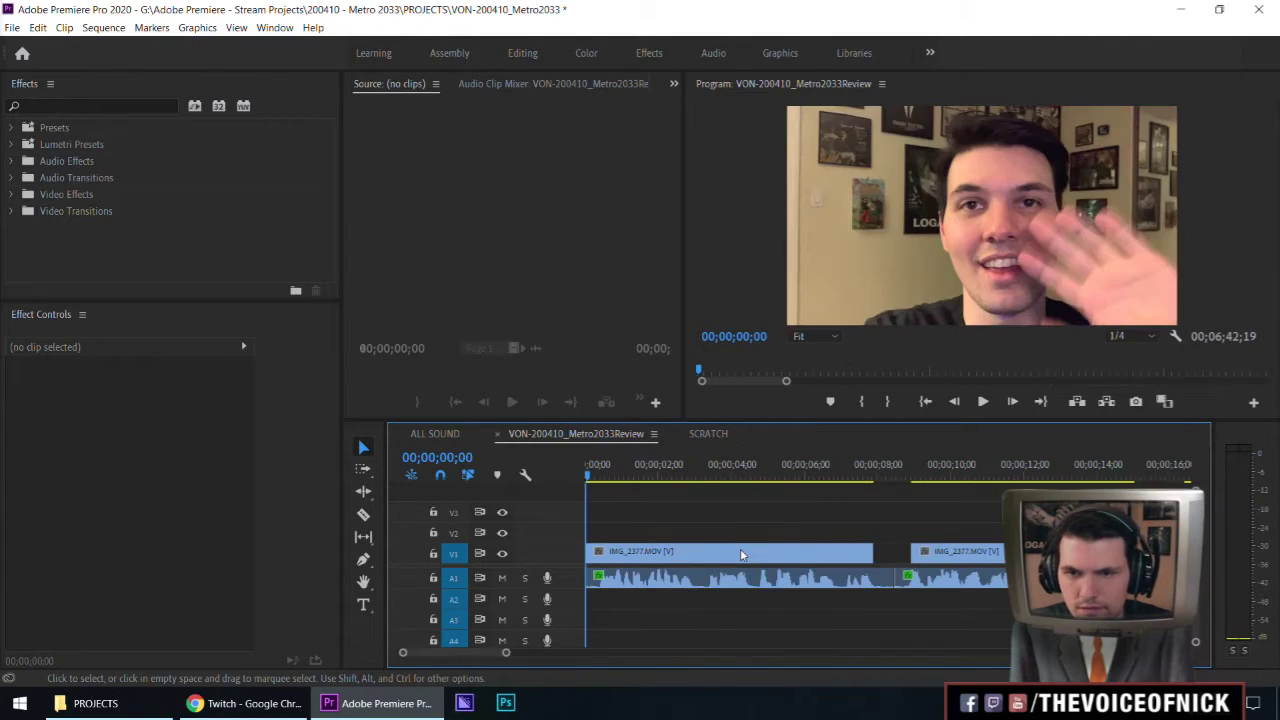
pyautogui.press('-')
pyautogui.press('-')
pyautogui.press('-')
pyautogui.press('-')
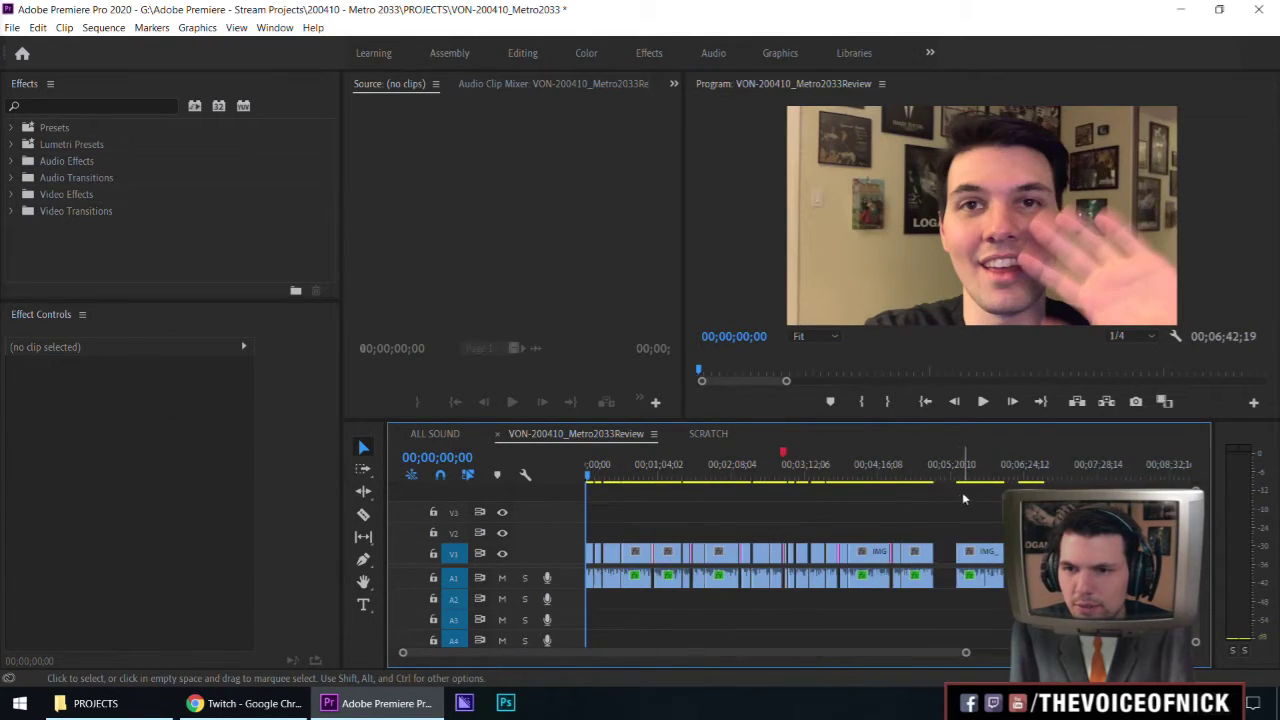
pyautogui.click(896, 477)
pyautogui.press('=')
pyautogui.press('=')
pyautogui.press('=')
pyautogui.press('=')
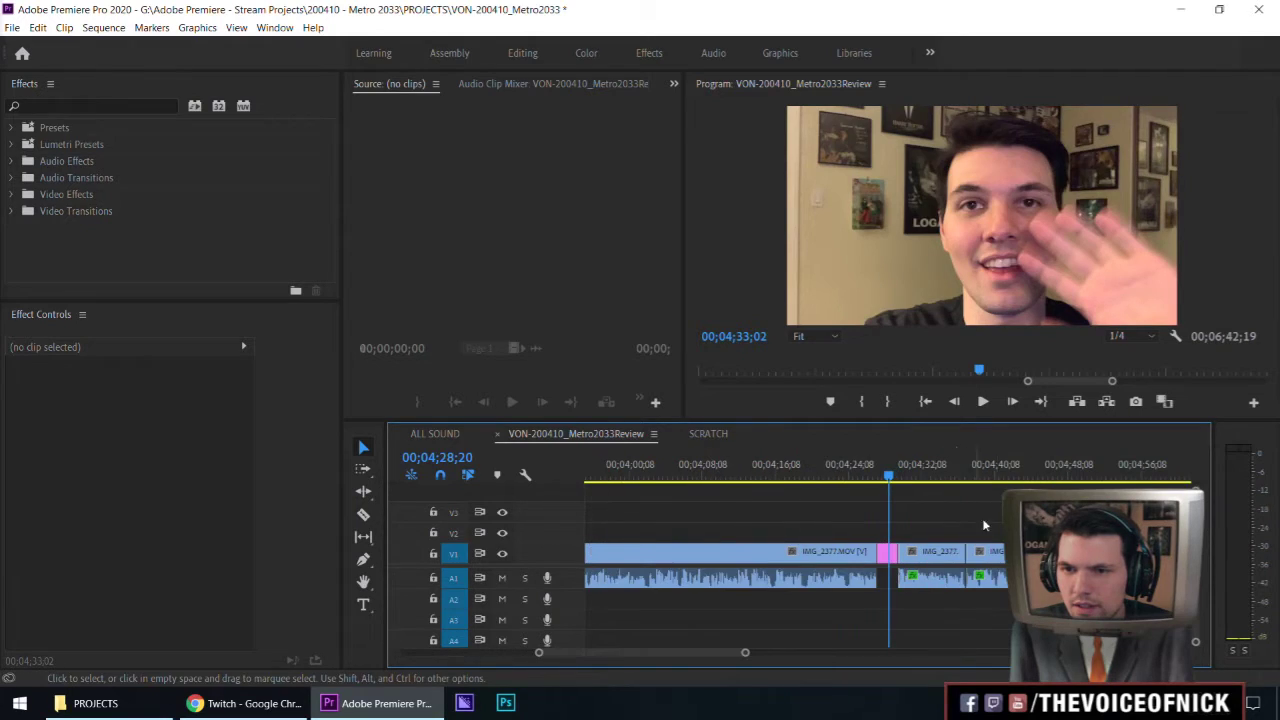
pyautogui.press('space')
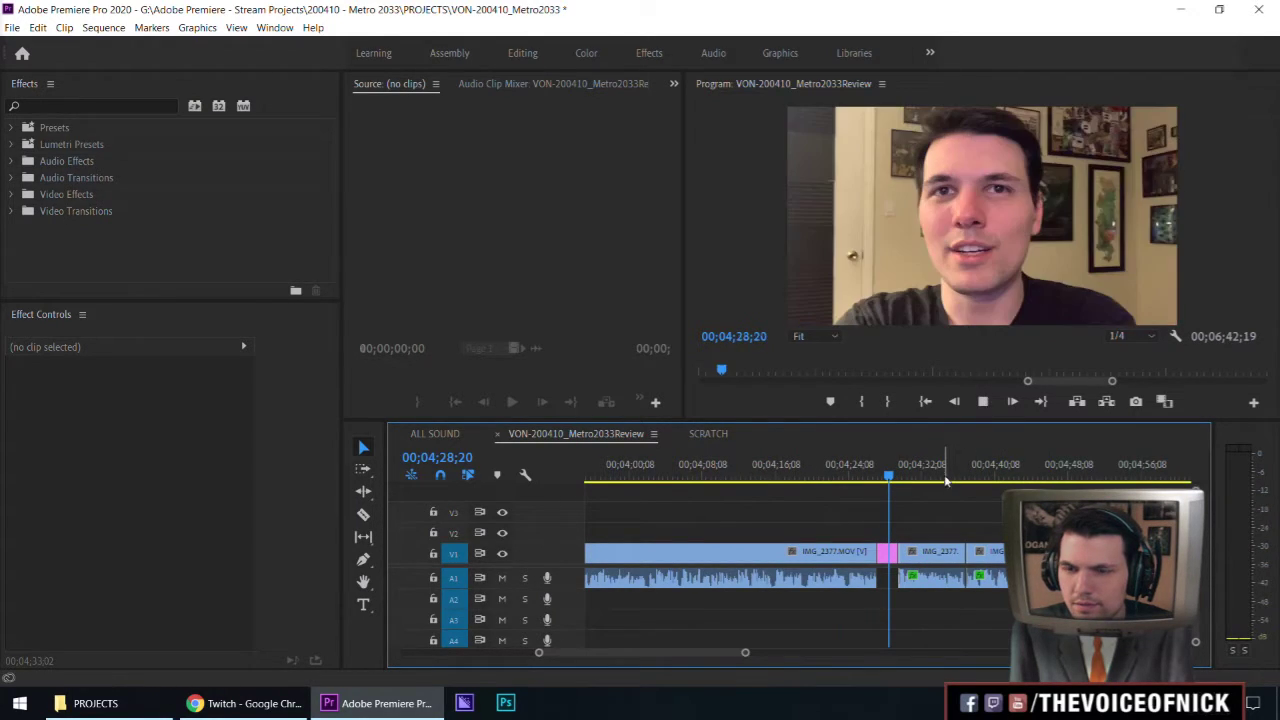
pyautogui.press('-')
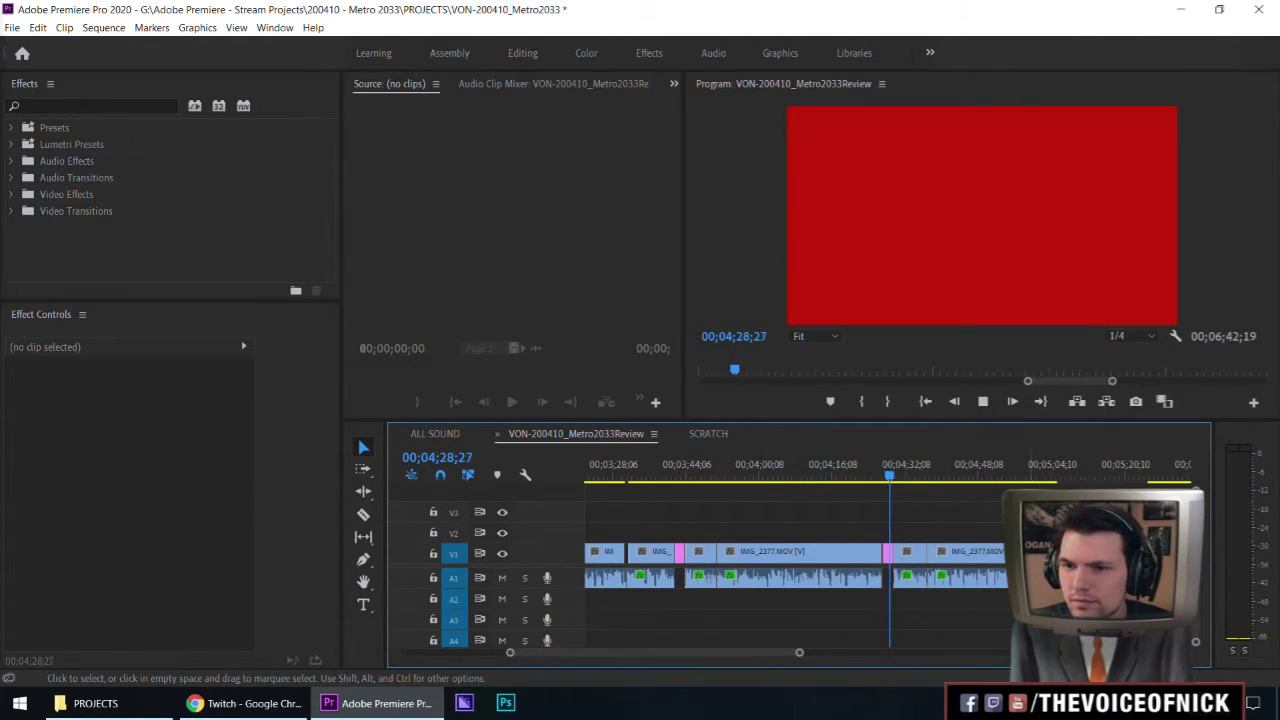
pyautogui.press('=')
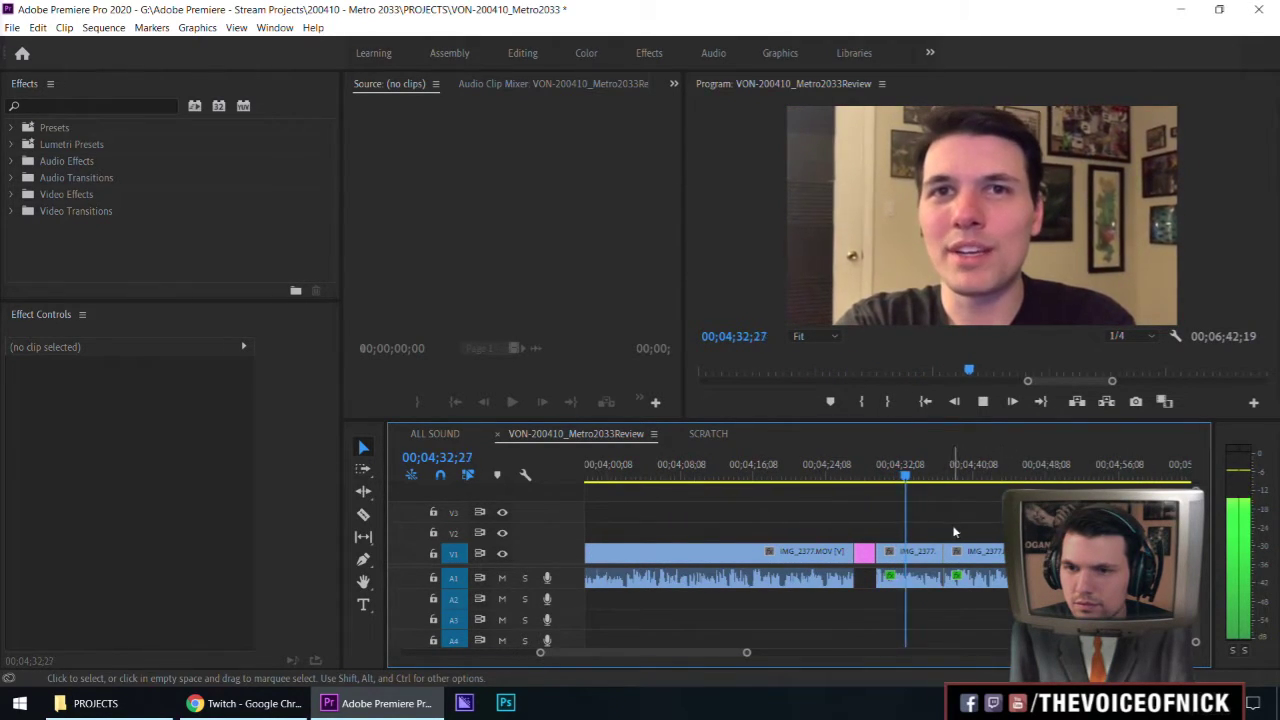
pyautogui.press('=')
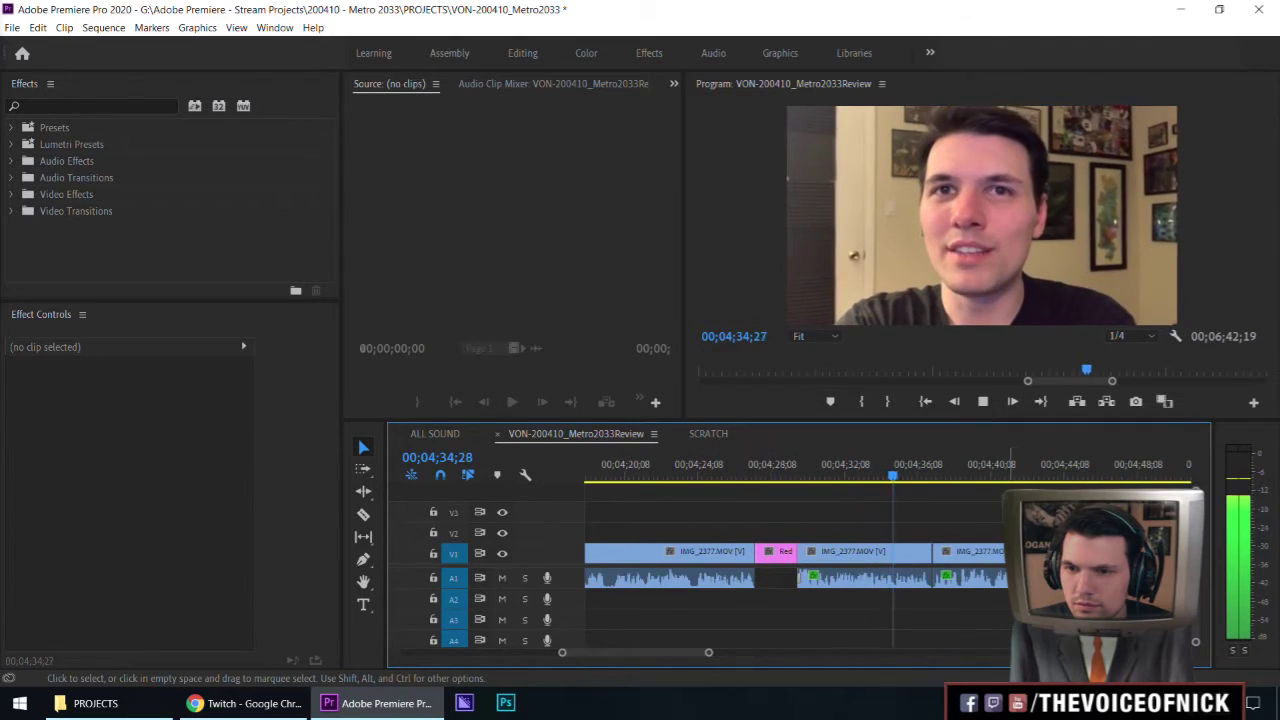
pyautogui.click(995, 476)
pyautogui.press('-')
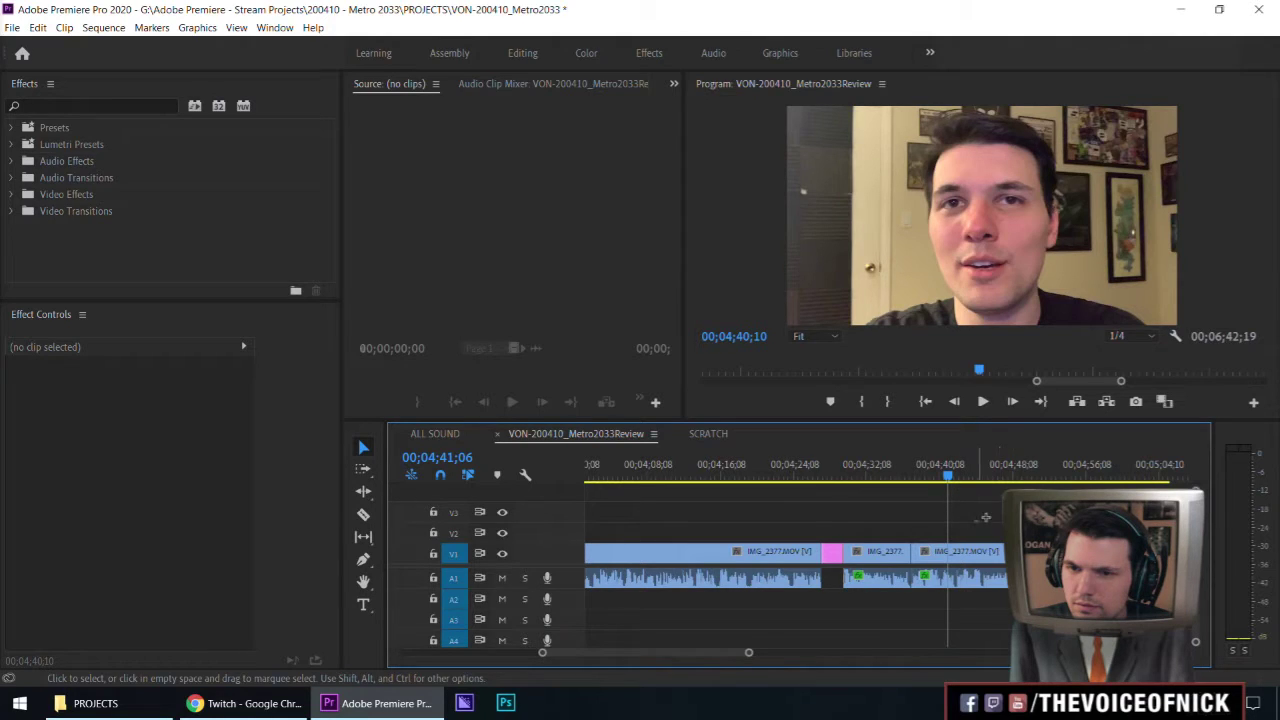
pyautogui.click(981, 476)
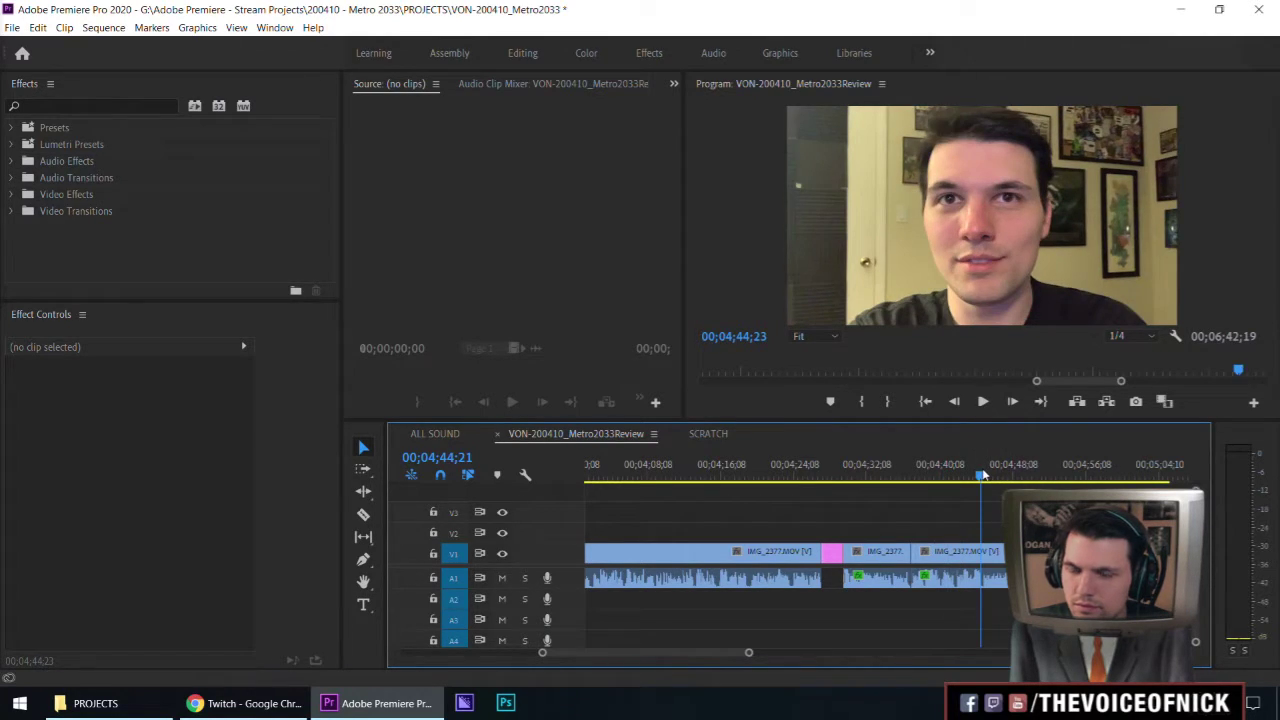
pyautogui.press('space')
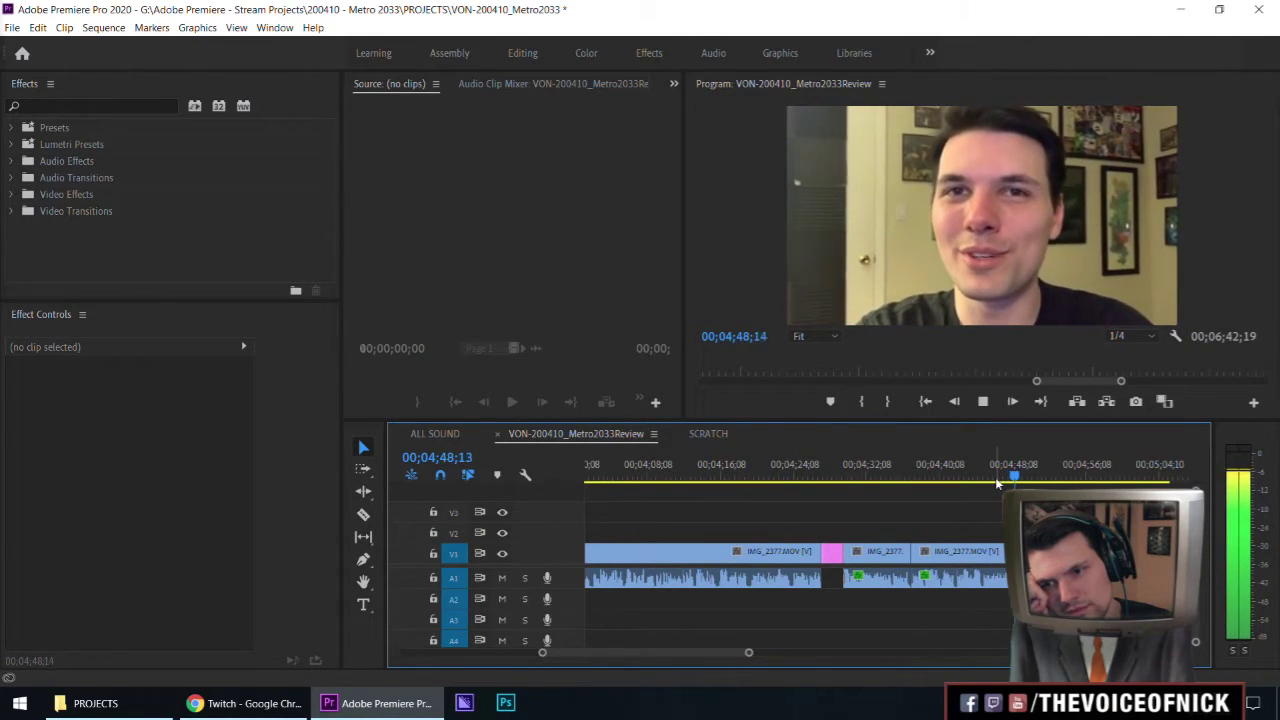
# Split the Recommendation section at about 00;04;44;23 and ripple-delete the part between the join near 00;04;37 and this cut.
pyautogui.press('=')
pyautogui.moveTo(852, 478); pyautogui.dragTo(826, 478)
pyautogui.press('Right')
pyautogui.press('Right')
pyautogui.press('Right')
pyautogui.press('Right')
pyautogui.press('Right')
pyautogui.press('Right')
pyautogui.press('Right')
pyautogui.press('Right')
pyautogui.press('Right')
pyautogui.press('Right')
pyautogui.press('Right')
pyautogui.press('Right')
pyautogui.press('Right')
pyautogui.press('Right')
pyautogui.press('Right')
pyautogui.press('Right')
pyautogui.press('Right')
pyautogui.press('Right')
pyautogui.press('Right')
pyautogui.press('Right')
pyautogui.press('c')
pyautogui.click(721, 470)
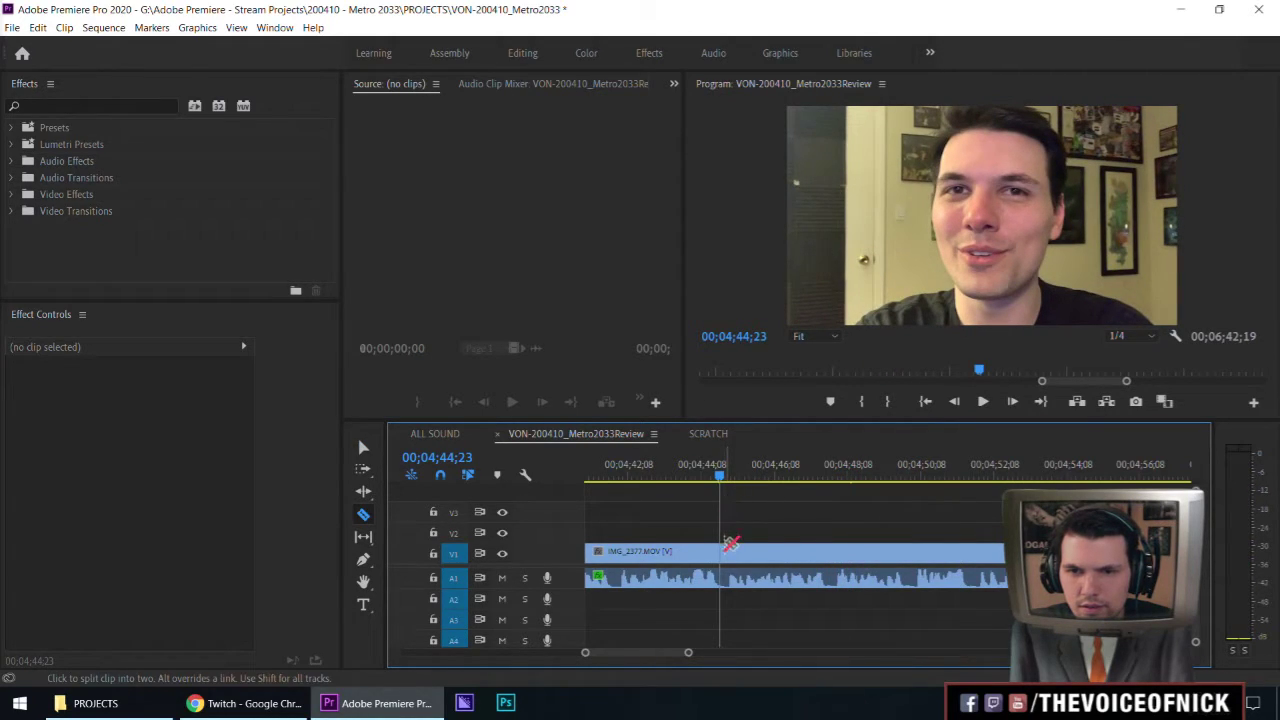
pyautogui.moveTo(725, 482)
pyautogui.mouseDown()
pyautogui.moveTo(741, 482)
pyautogui.moveTo(722, 482)
pyautogui.mouseUp()
pyautogui.click(723, 566)
pyautogui.press('v')
pyautogui.click(695, 550)
pyautogui.hotkey('shift', 'Delete')
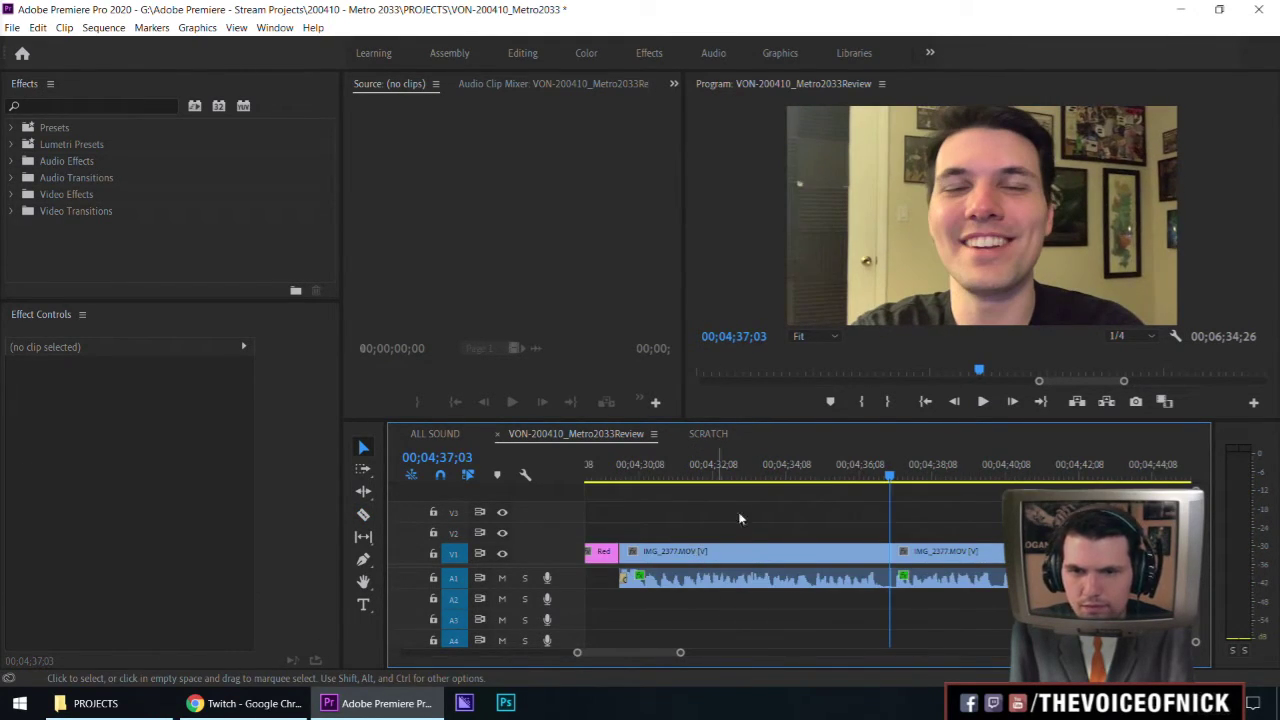
# Play across the new join, split the Recommendation section at about 00;04;42 and delete the rest of it.
pyautogui.scroll(3, 970, 505)
pyautogui.press('space')
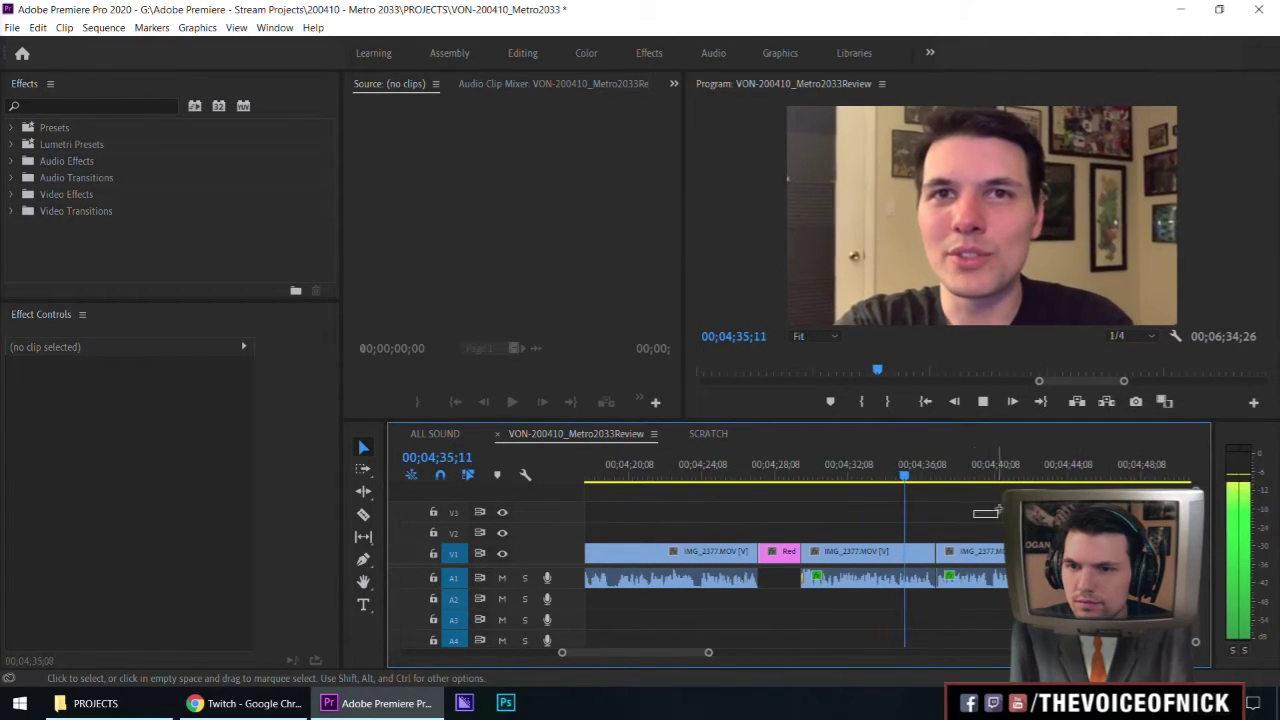
pyautogui.moveTo(953, 511); pyautogui.dragTo(993, 504)
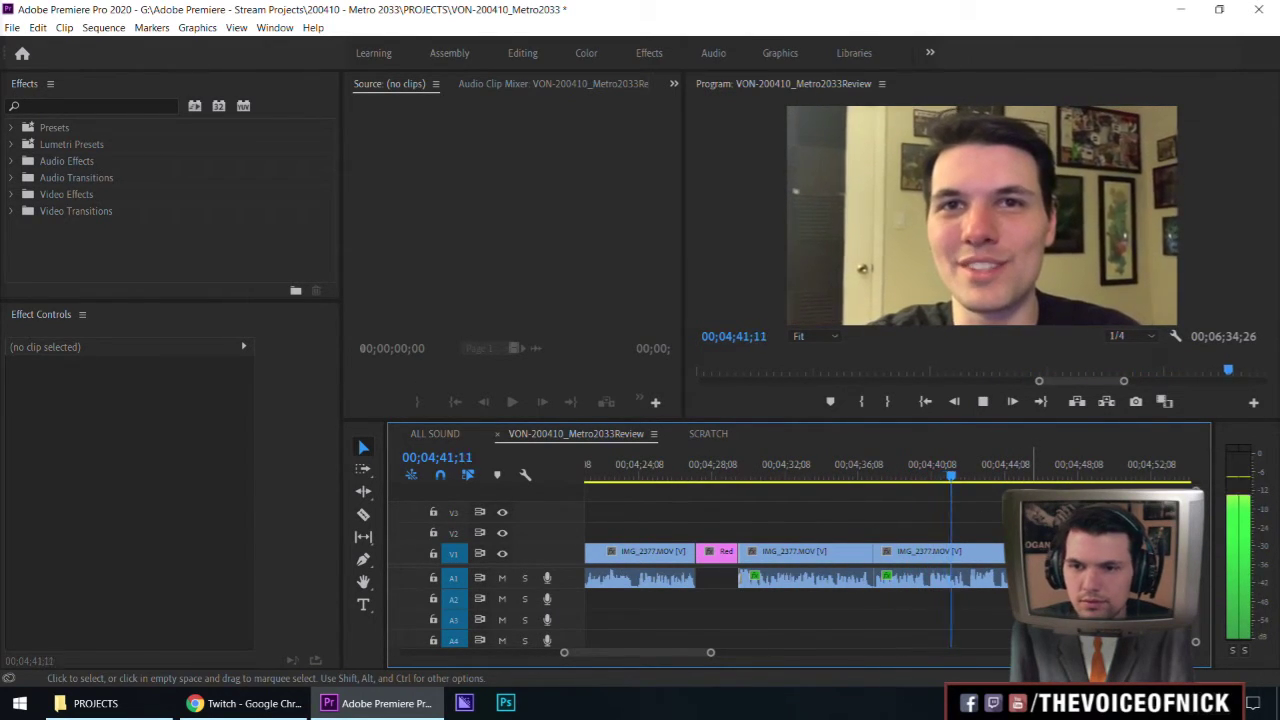
pyautogui.press('space')
pyautogui.press('c')
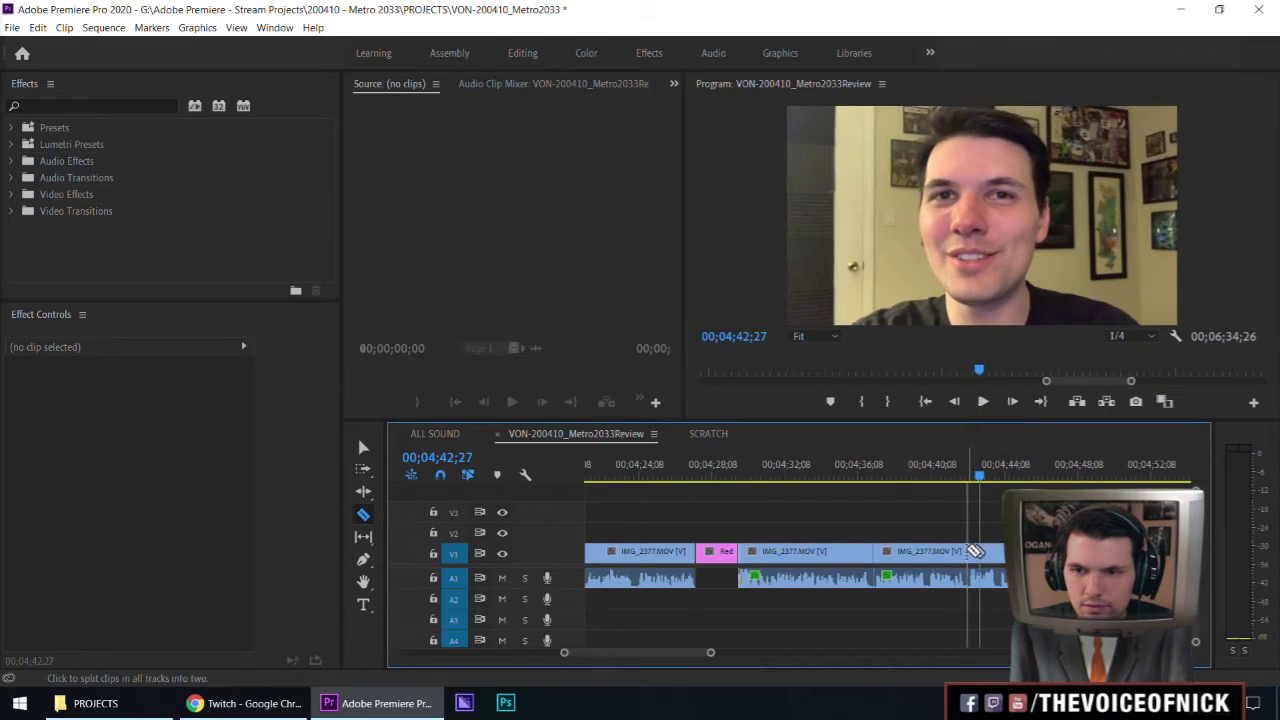
pyautogui.click(968, 551)
pyautogui.press('v')
pyautogui.click(985, 551)
pyautogui.press('Delete')
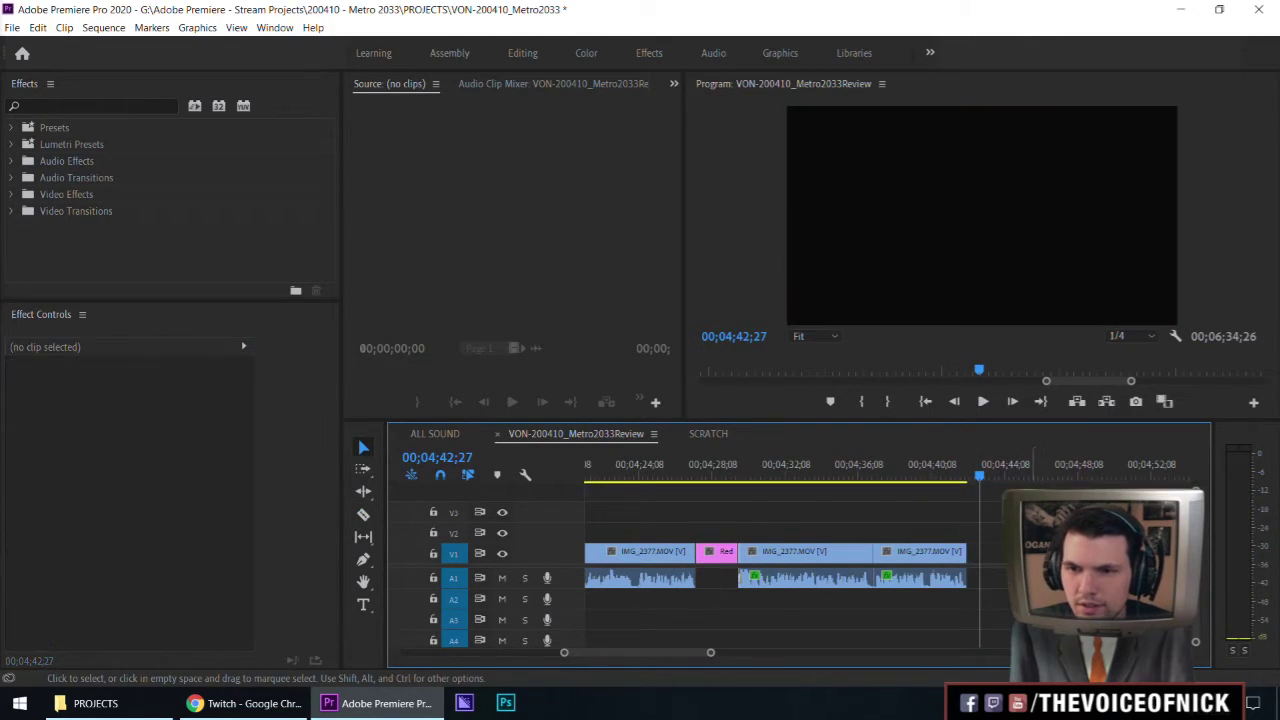
# Remove the first outro section and close the gap so the final outro directly follows the Recommendation section.
pyautogui.press('-')
pyautogui.press('-')
pyautogui.press('Delete')
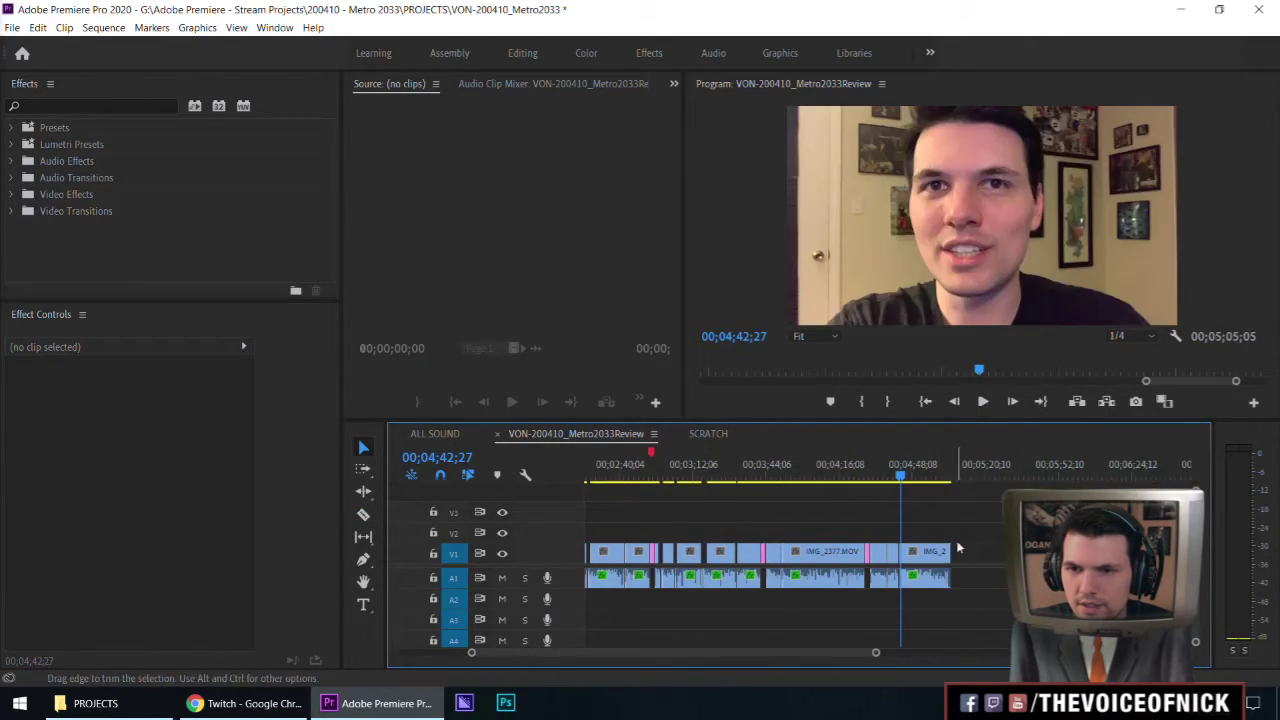
# Save the edited Metro 2033 review project.
pyautogui.press('=')
pyautogui.press('=')
pyautogui.press('=')
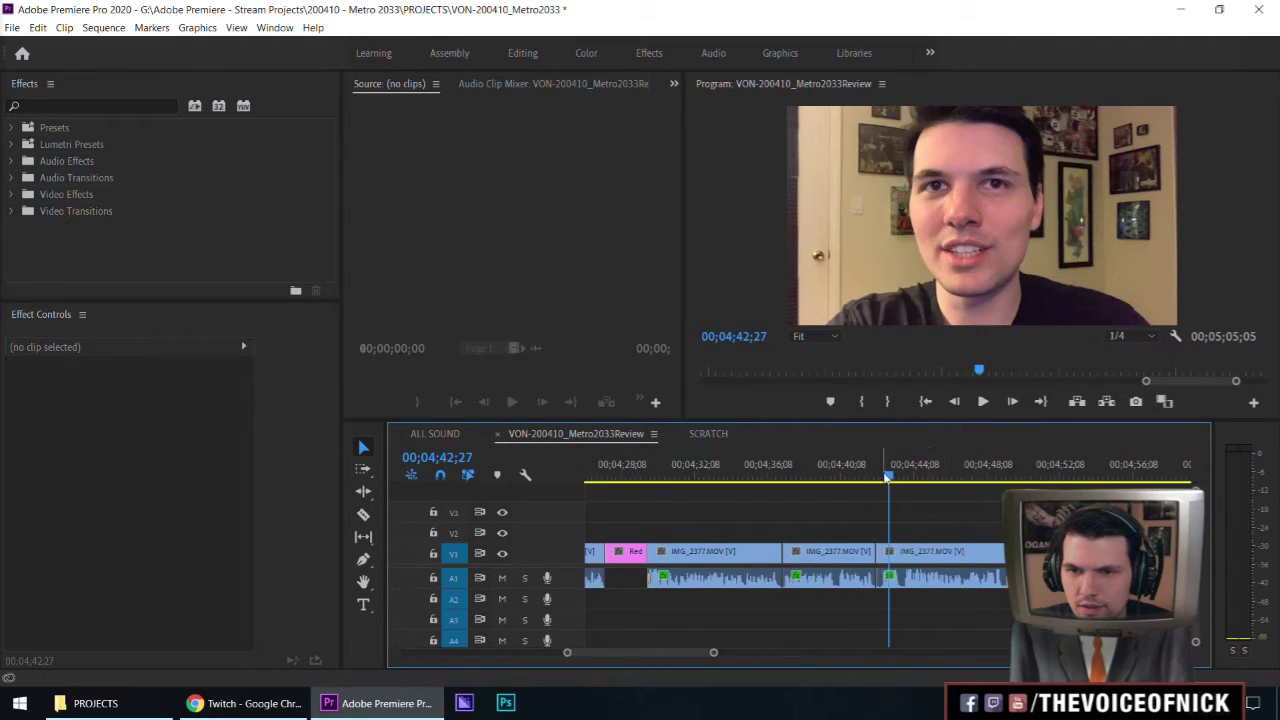
pyautogui.hotkey('alt', 'Tab')
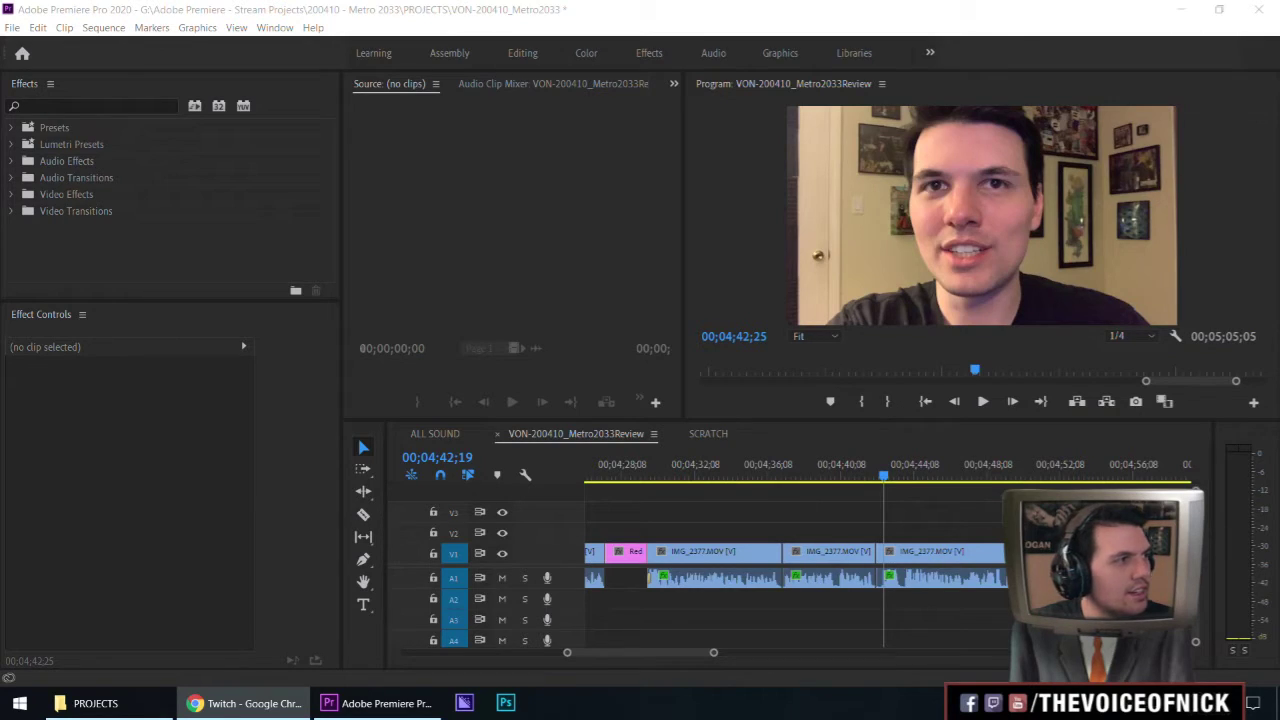
pyautogui.click(981, 504)
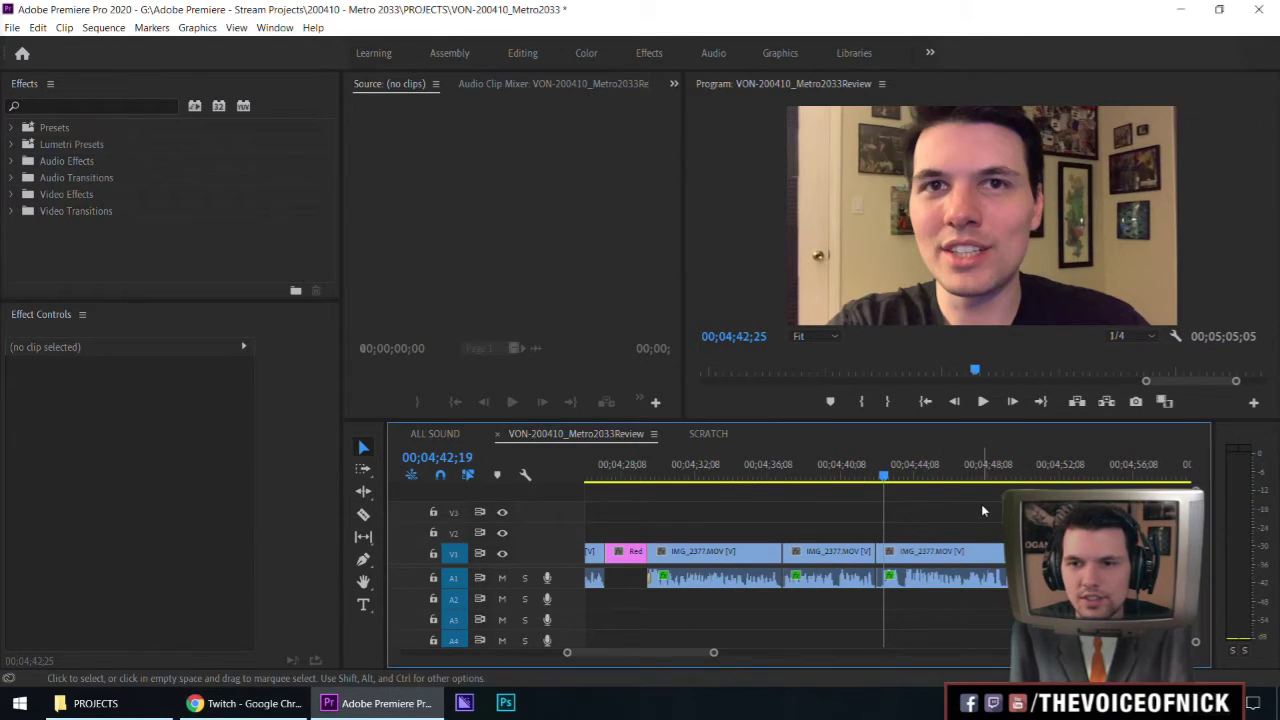
pyautogui.hotkey('ctrl', 's')
# Play across the join between the Recommendation section and the outro near 00;04;42 to examine it.
pyautogui.click(867, 465)
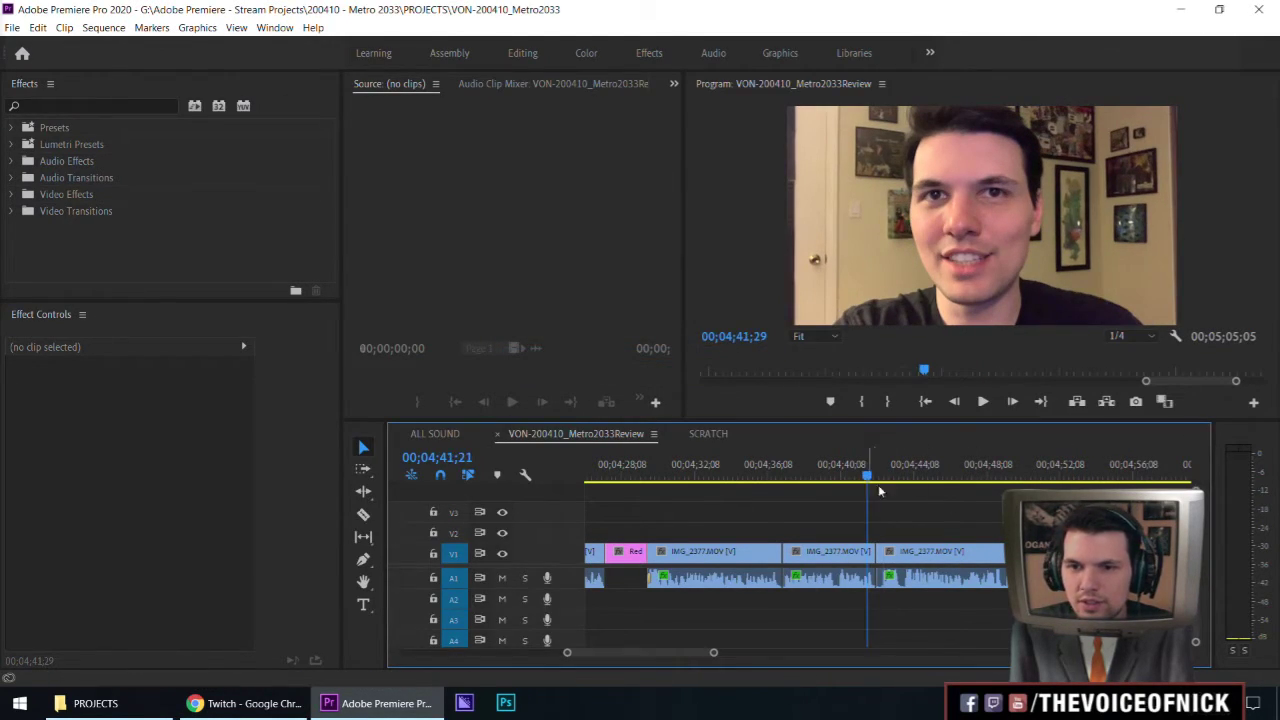
pyautogui.scroll(3, 962, 511)
pyautogui.press('space')
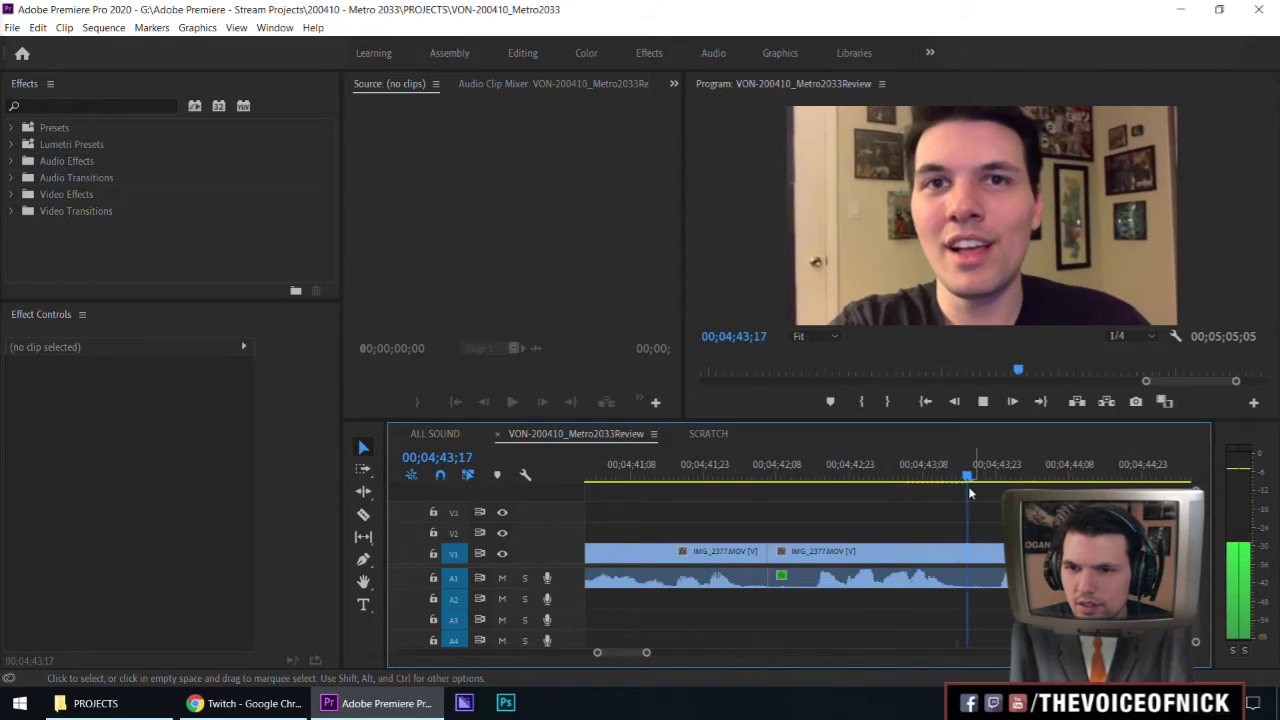
pyautogui.press('space')
pyautogui.press('Up')
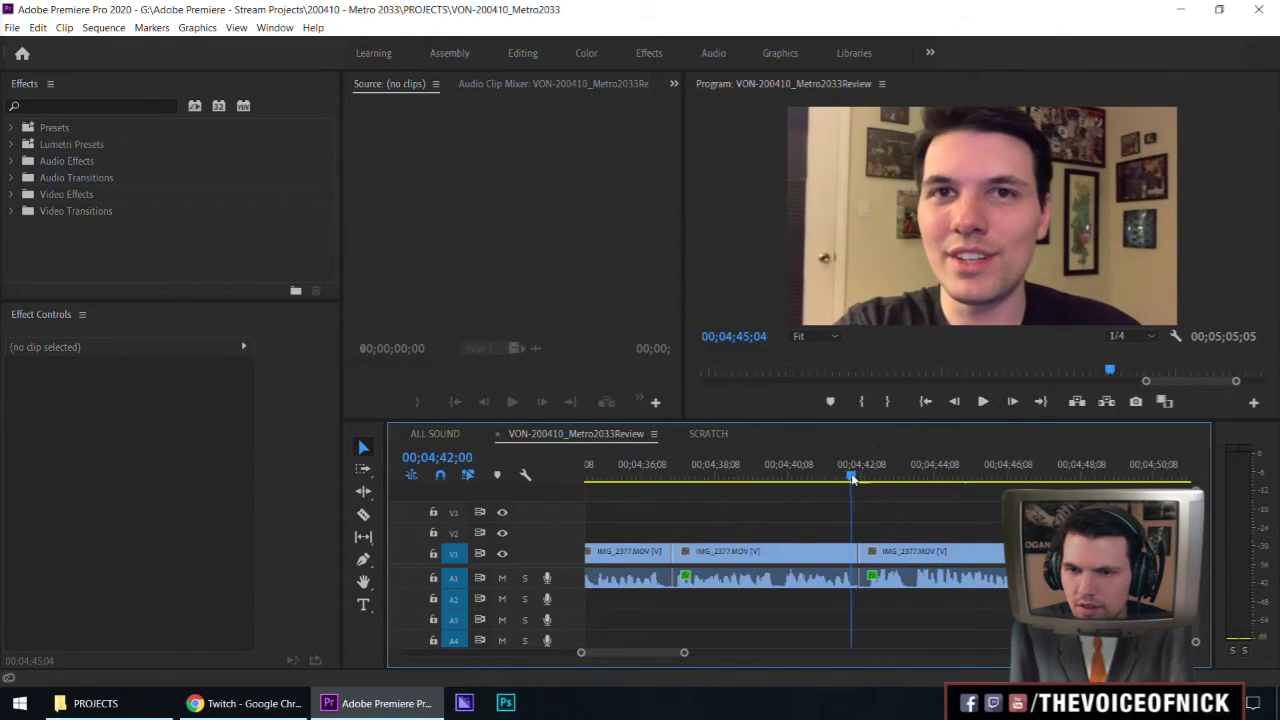
# Trim the video back on both sides of the join near 00;04;42 and remove a short piece of the audio there.
pyautogui.scroll(2, 948, 497)
pyautogui.moveTo(886, 551); pyautogui.dragTo(1010, 551)
pyautogui.press('space')
pyautogui.press('space')
pyautogui.click(905, 551)
pyautogui.click(903, 598)
pyautogui.click(906, 578)
pyautogui.press('Delete')
# Split the outro's audio at about 00;04;43;16 and ripple-delete the short audio gap just after 00;04;42.
pyautogui.press('c')
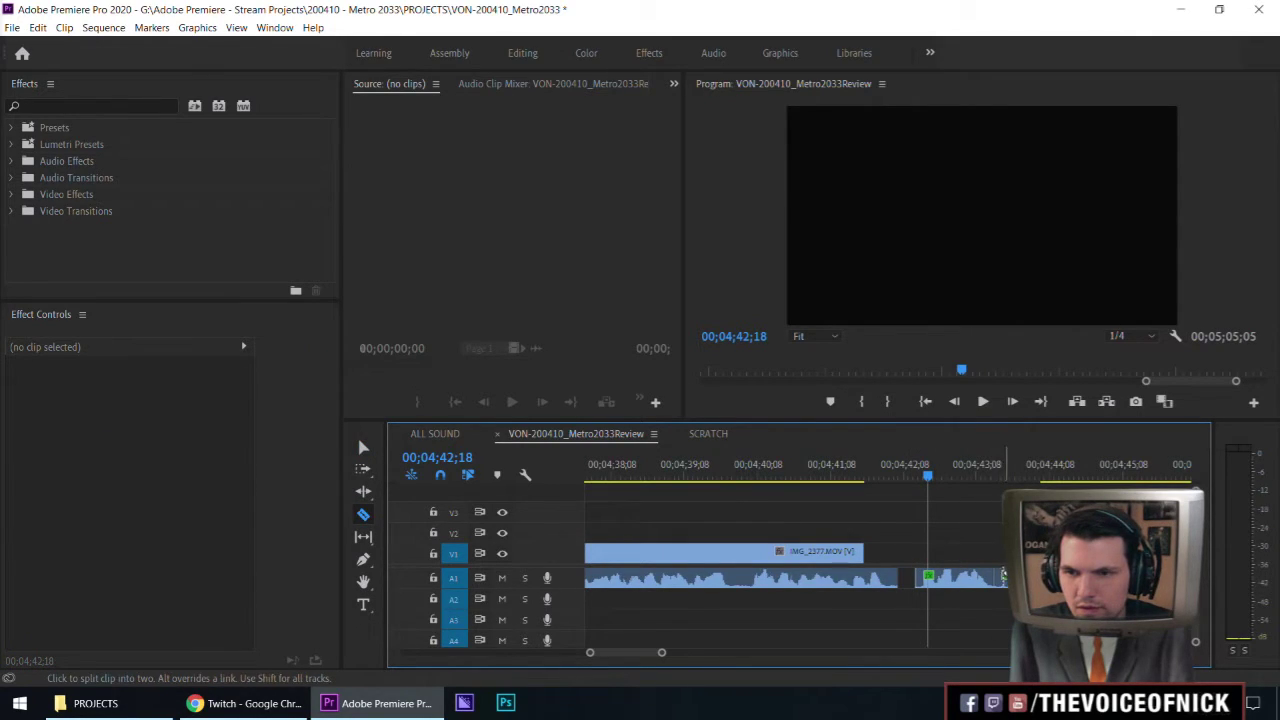
pyautogui.press('v')
pyautogui.click(994, 582)
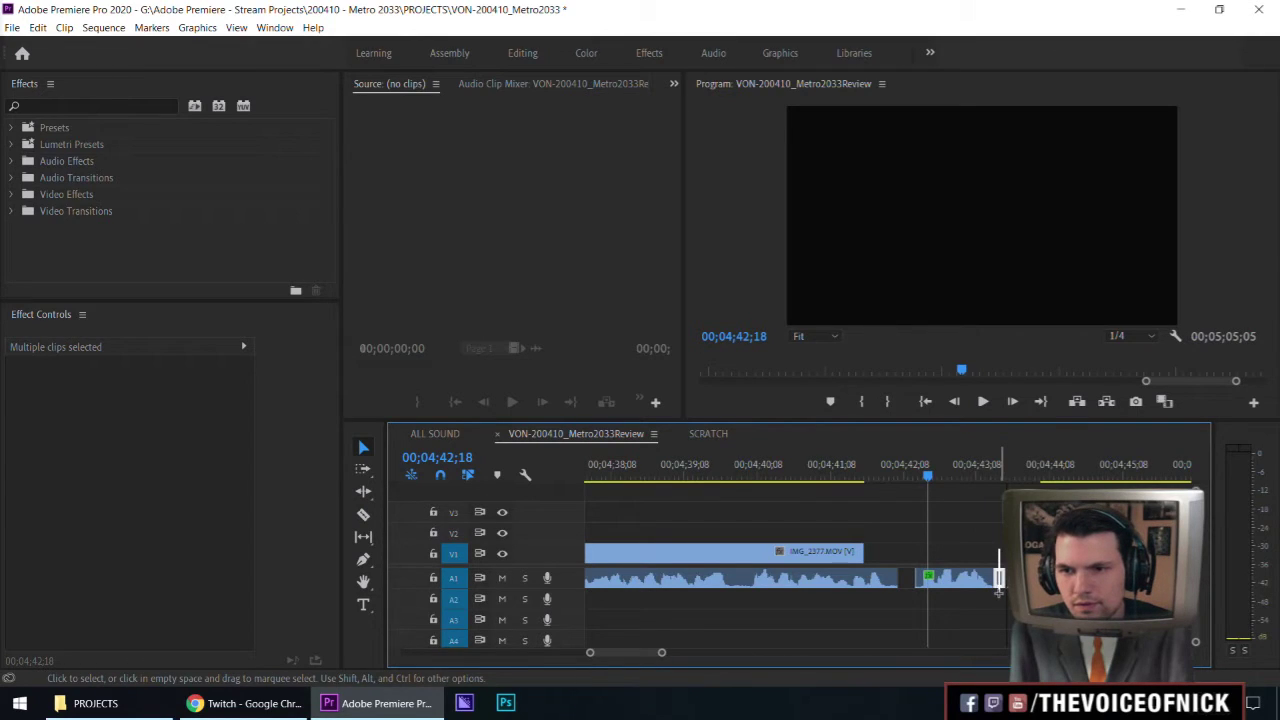
pyautogui.click(998, 600)
pyautogui.press('super')
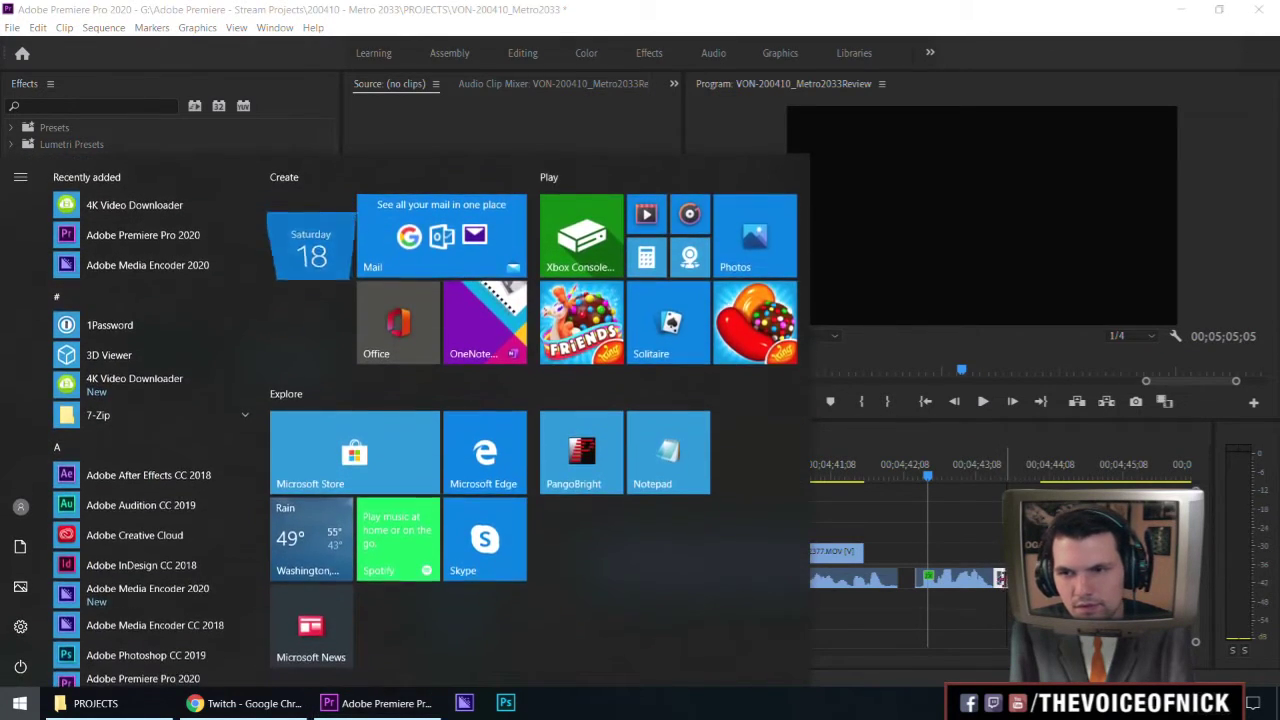
pyautogui.press('super')
pyautogui.click(1000, 592)
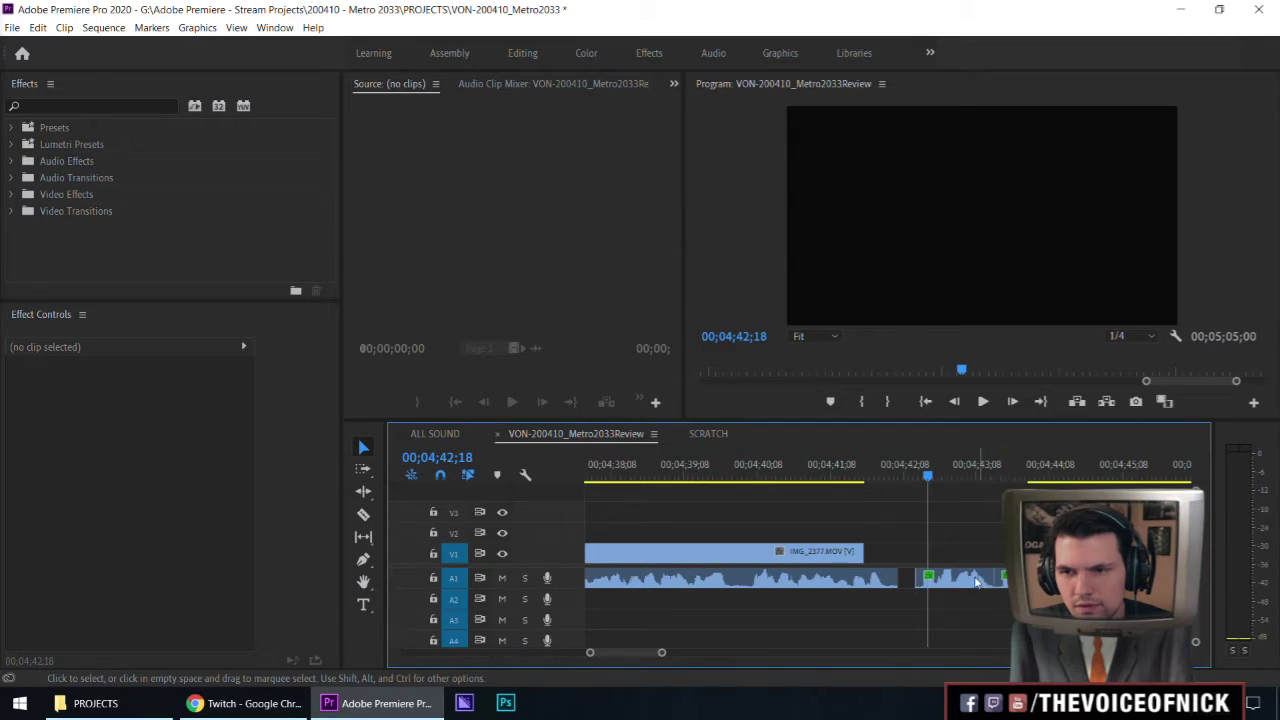
pyautogui.click(907, 578)
pyautogui.press('Delete')
# Play the sequence from about 00;04;41;12 across the closed audio gap through the final outro to examine its ending.
pyautogui.click(840, 465)
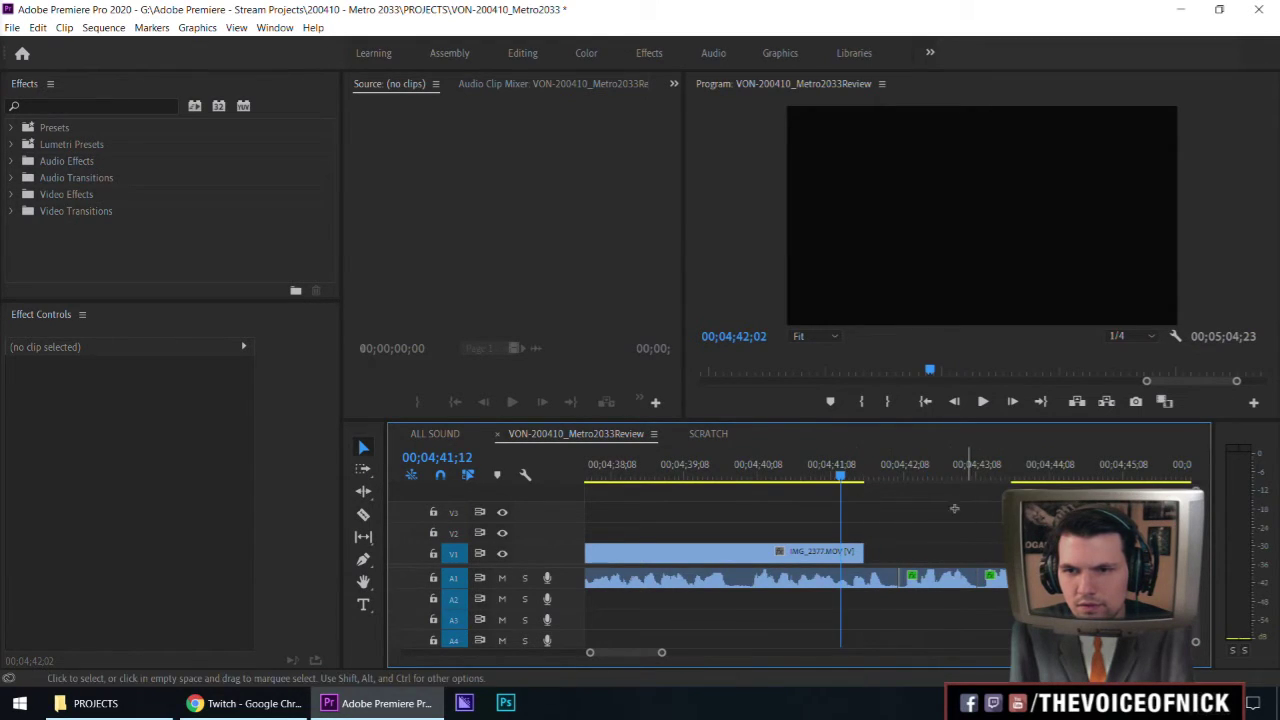
pyautogui.scroll(2, 968, 516)
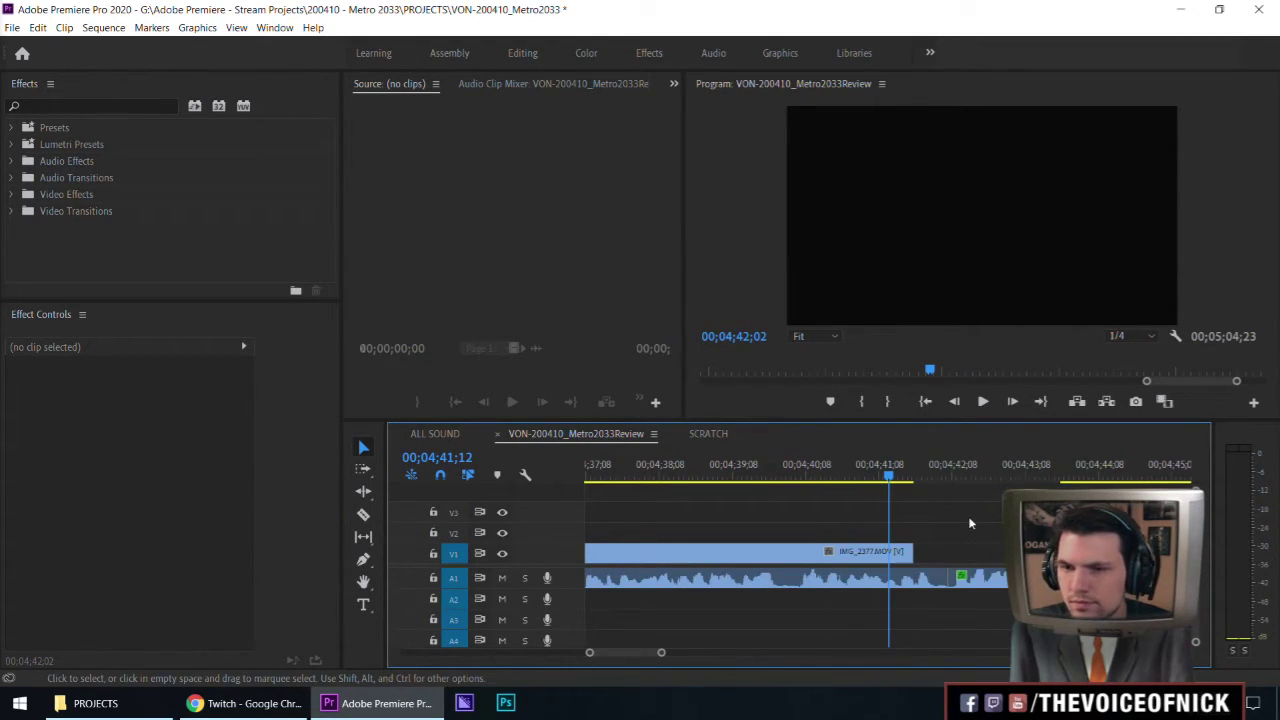
pyautogui.press('-')
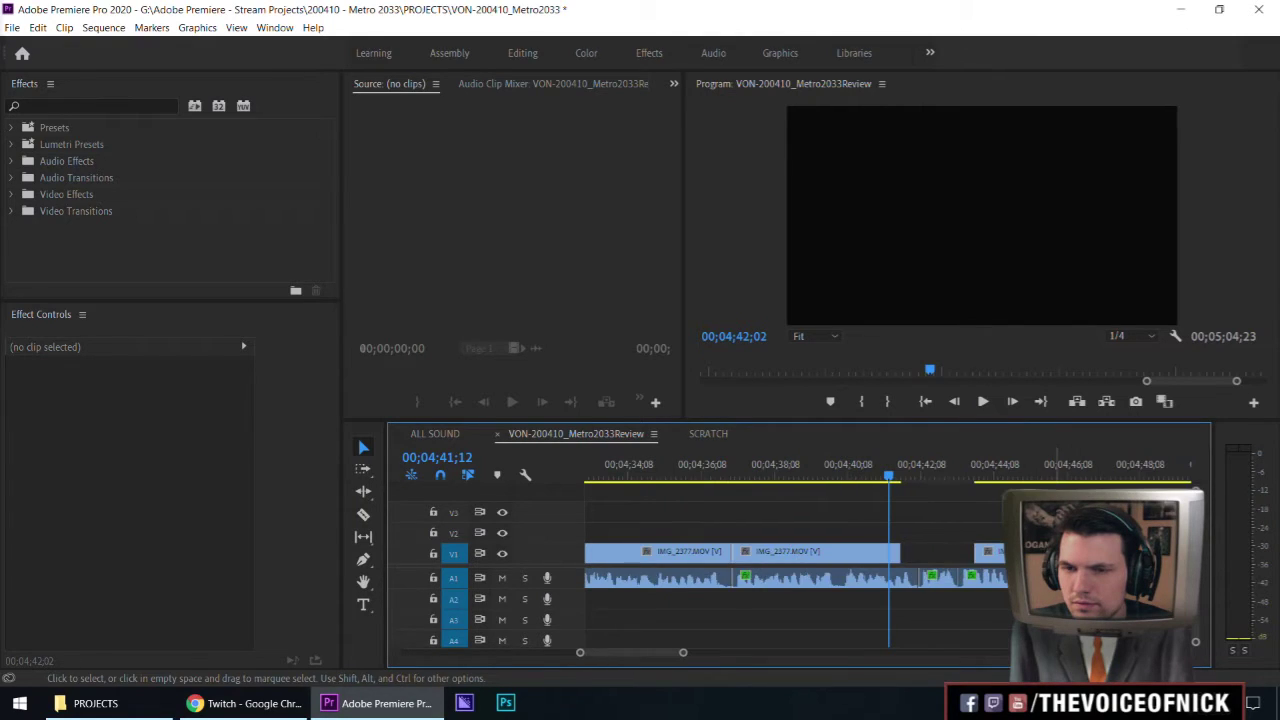
pyautogui.press('space')
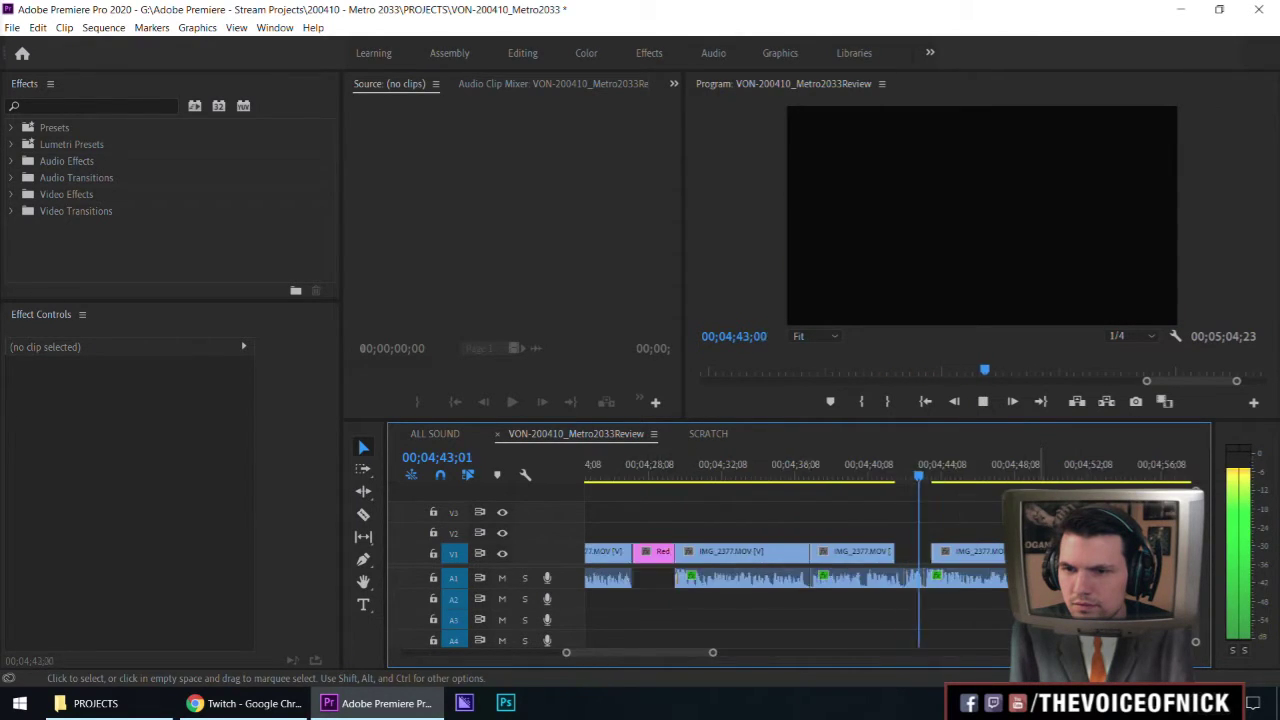
pyautogui.press('-')
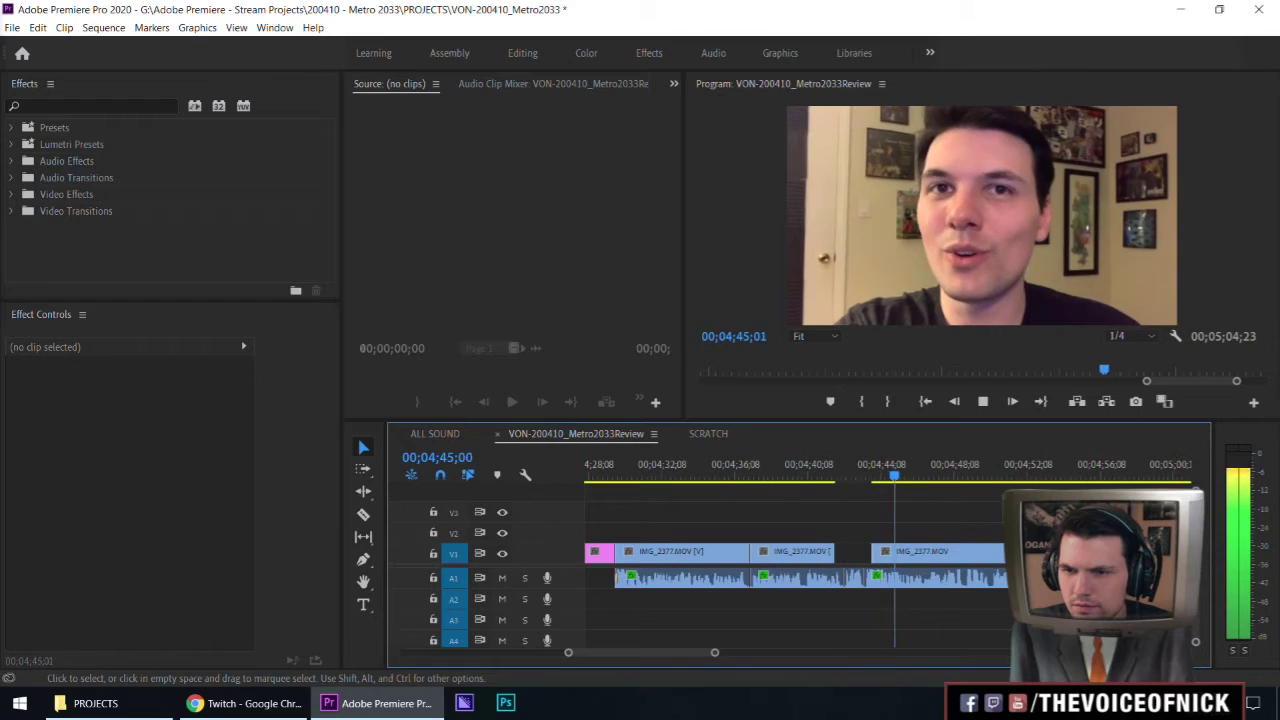
pyautogui.press('-')
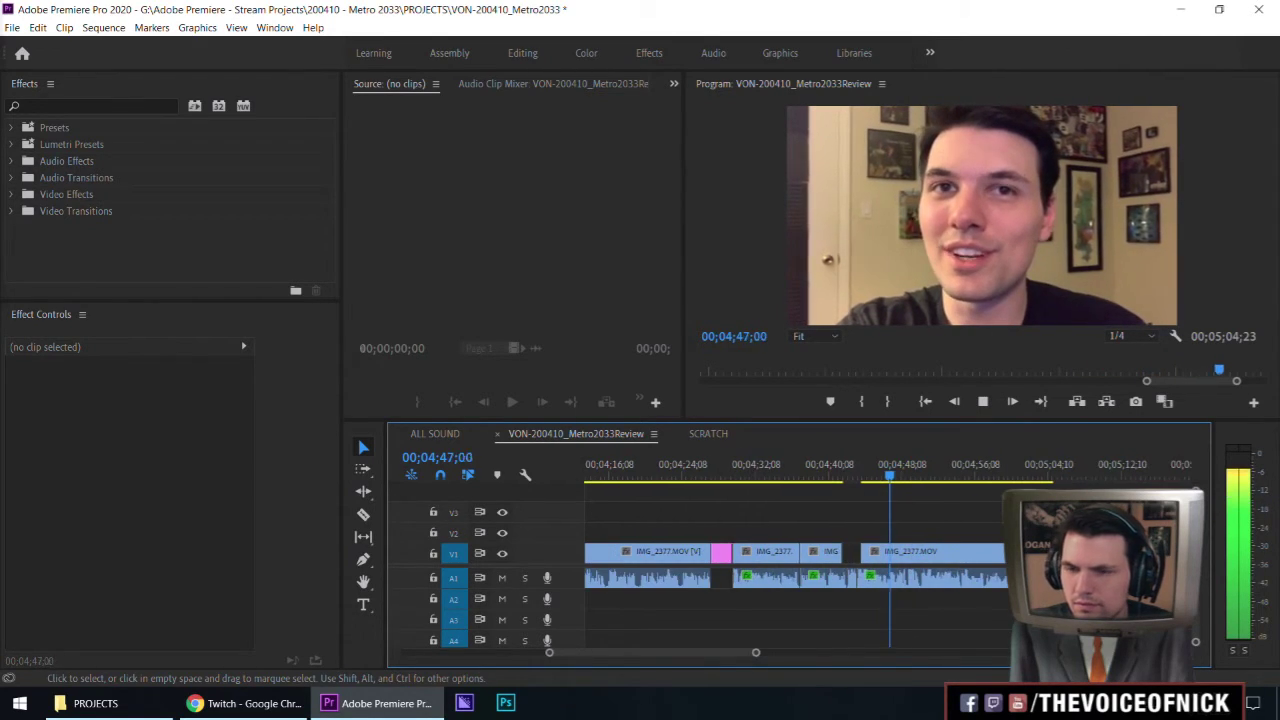
pyautogui.press('-')
pyautogui.press('=')
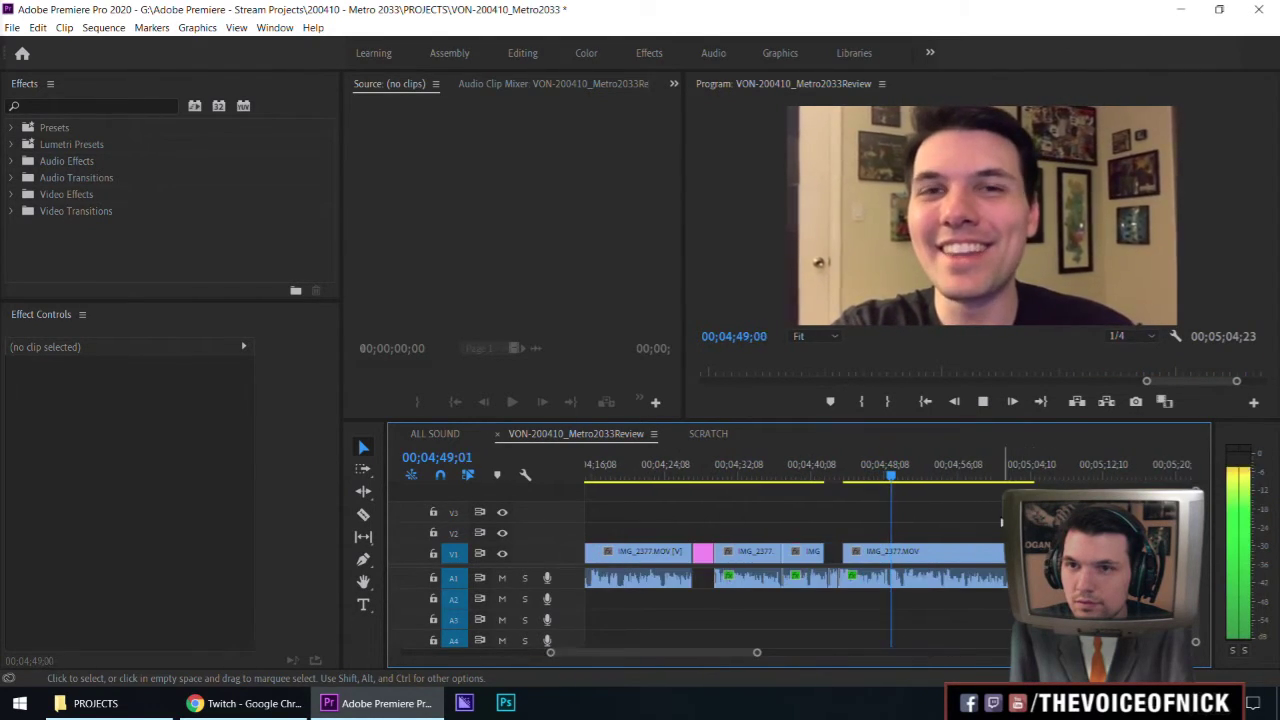
pyautogui.press('=')
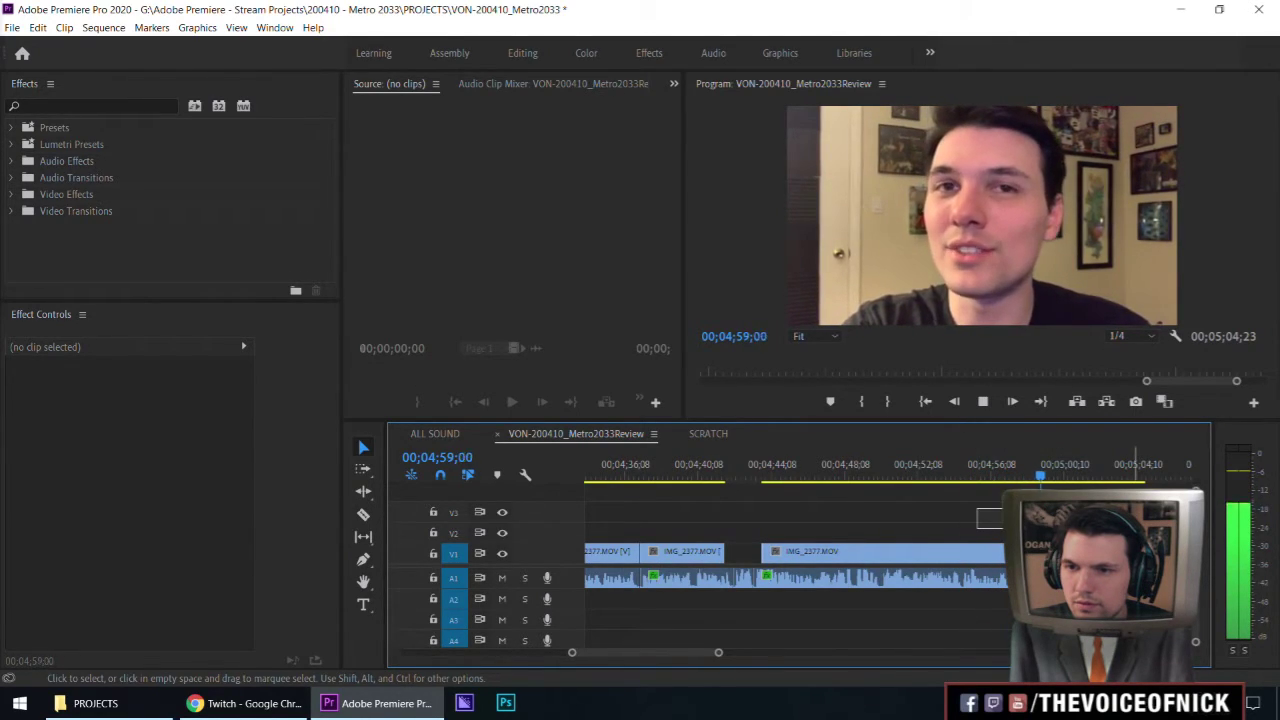
pyautogui.press('-')
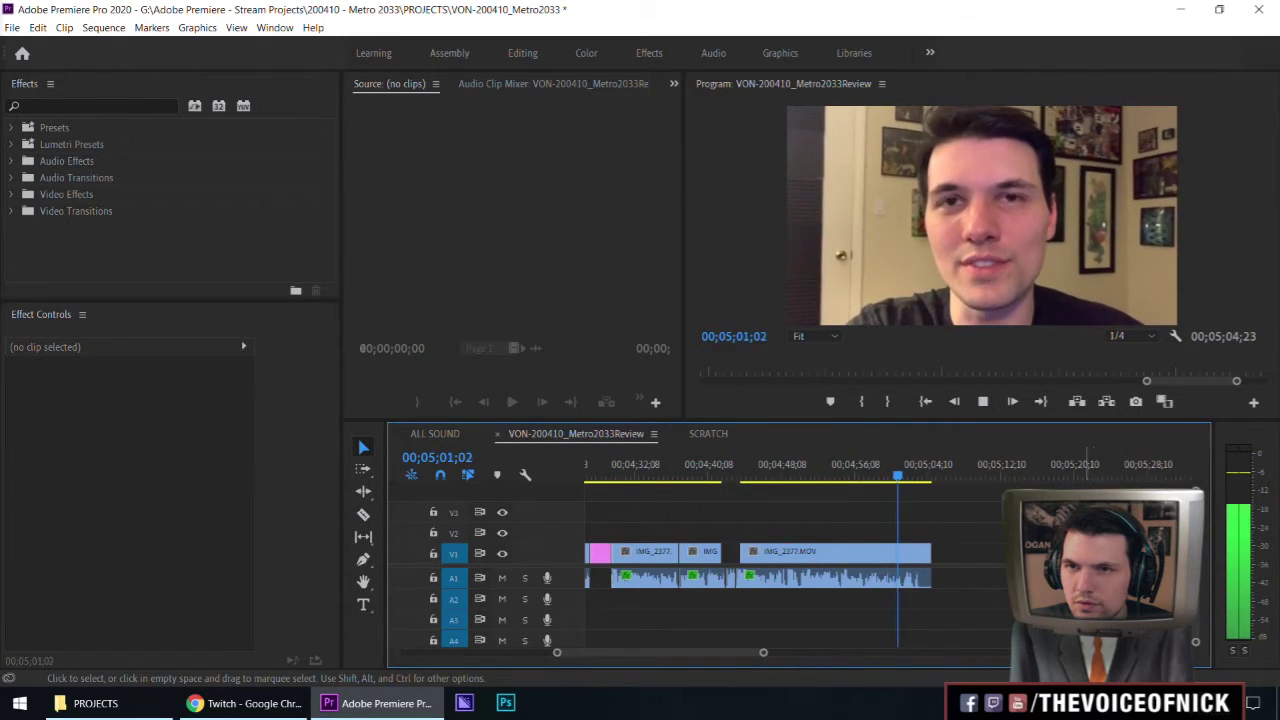
pyautogui.press('=')
pyautogui.press('=')
pyautogui.press('=')
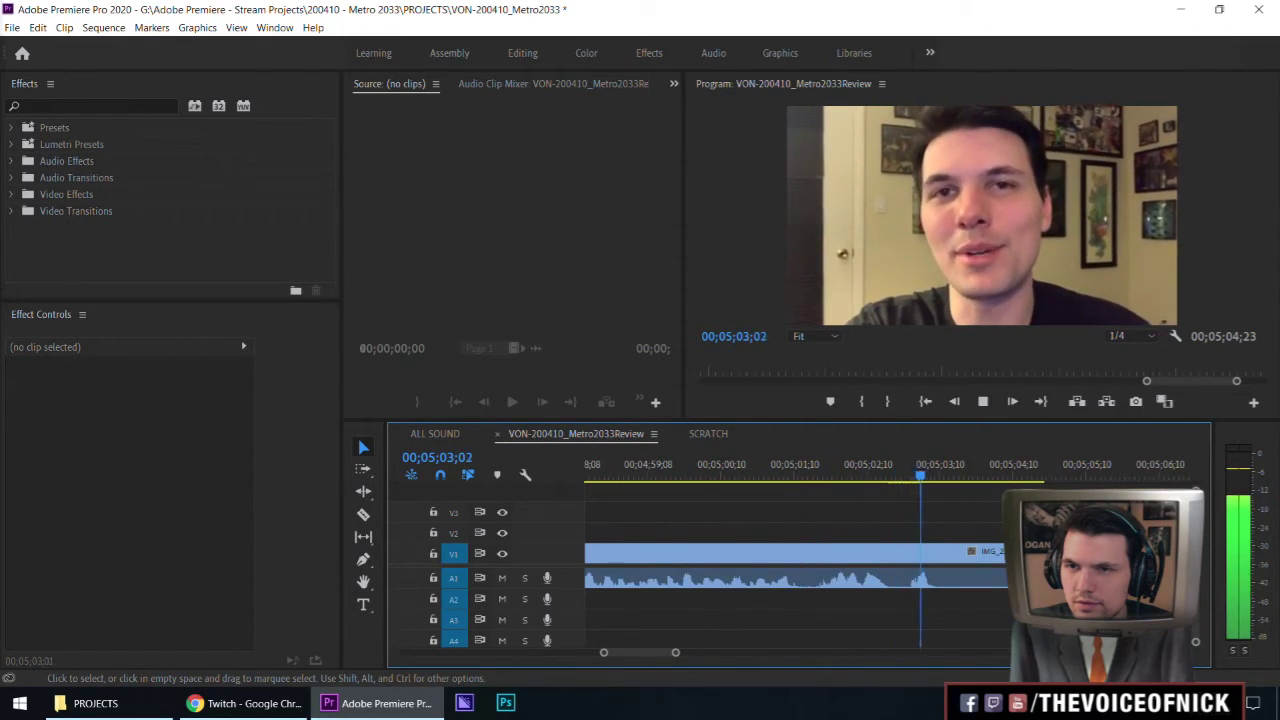
pyautogui.press('space')
# Trim the end of the final outro back to 00;05;04;11.
pyautogui.moveTo(1036, 552); pyautogui.dragTo(1003, 552)
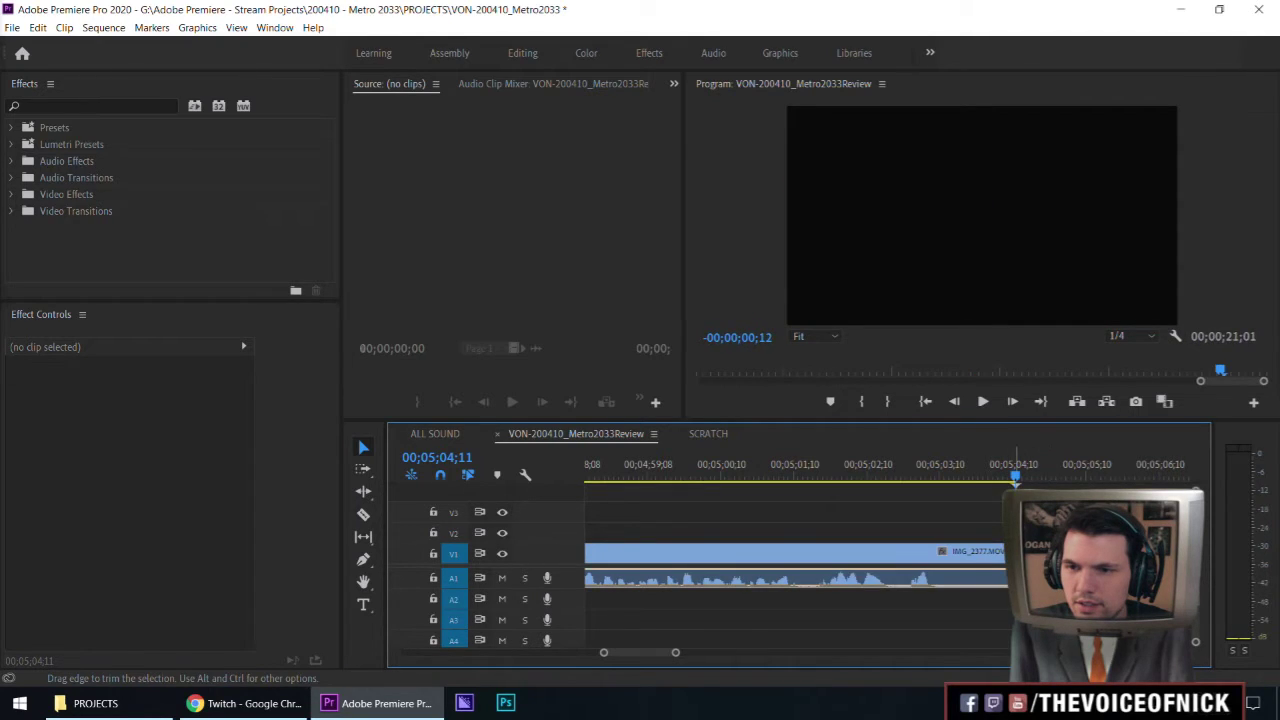
pyautogui.press('-')
pyautogui.press('-')
pyautogui.press('-')
pyautogui.moveTo(904, 553); pyautogui.dragTo(908, 553)
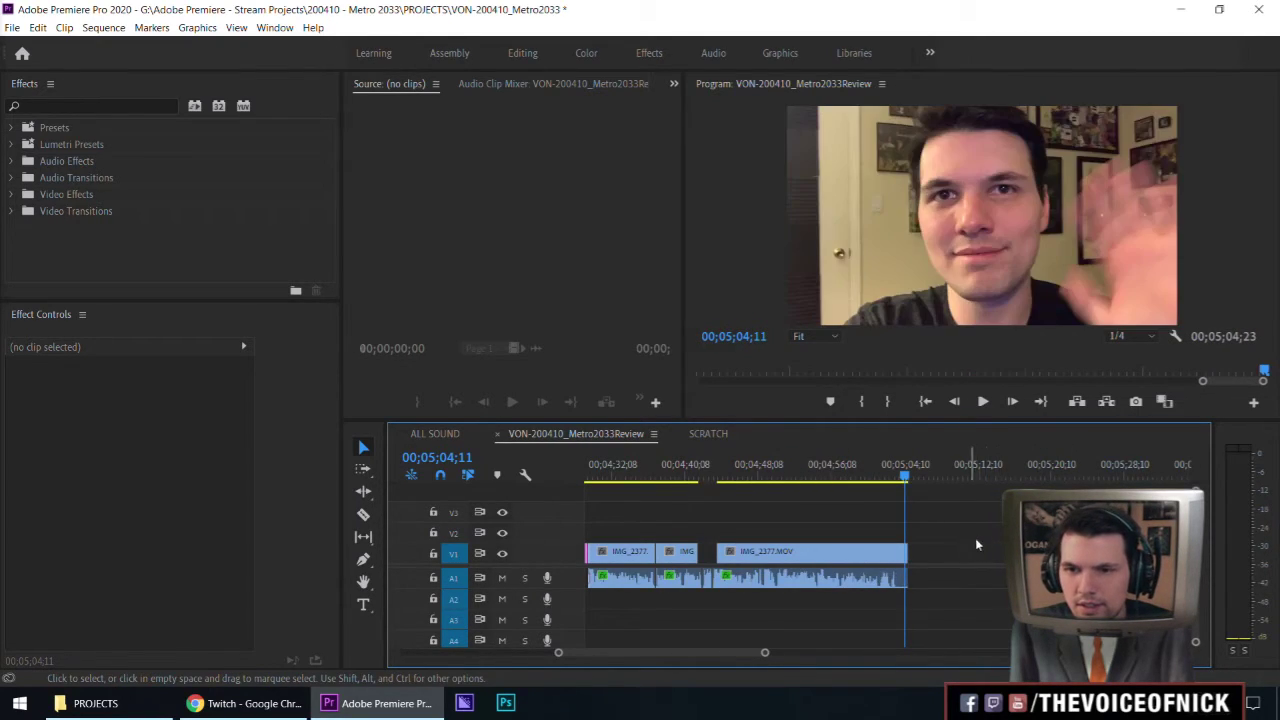
pyautogui.press('c')
pyautogui.press('v')
pyautogui.hotkey('ctrl', 'z')
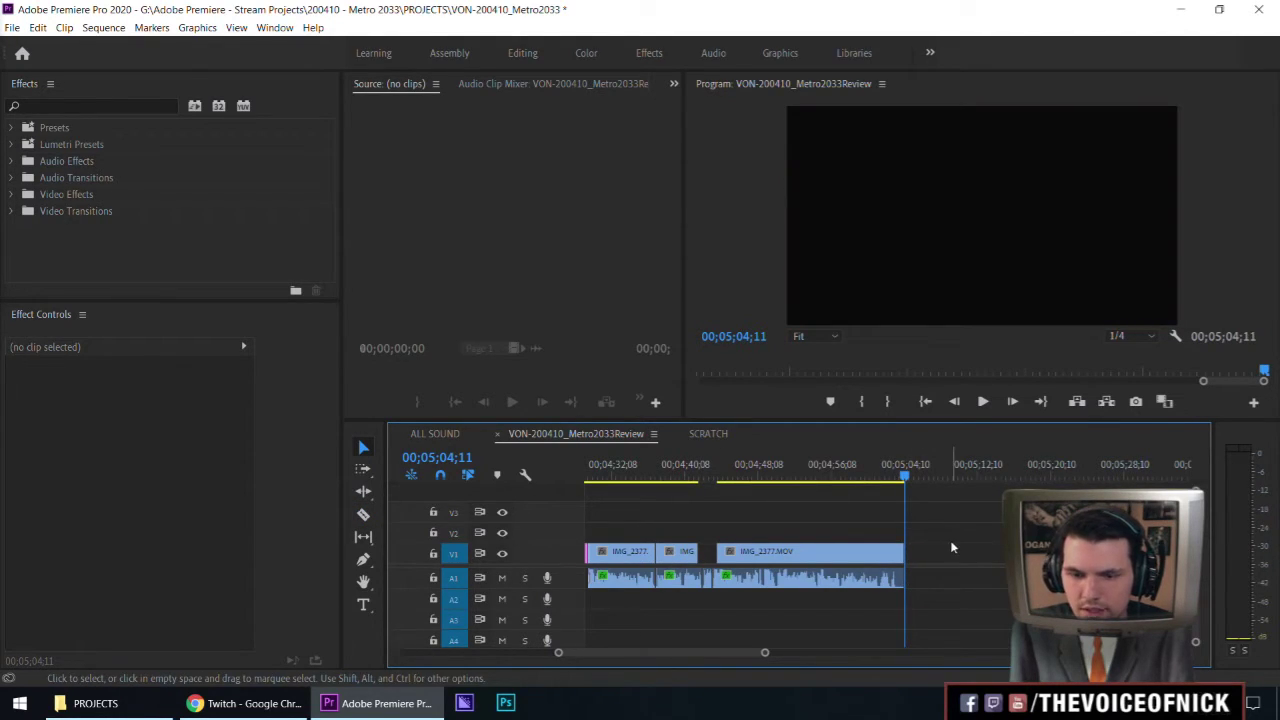
pyautogui.press('=')
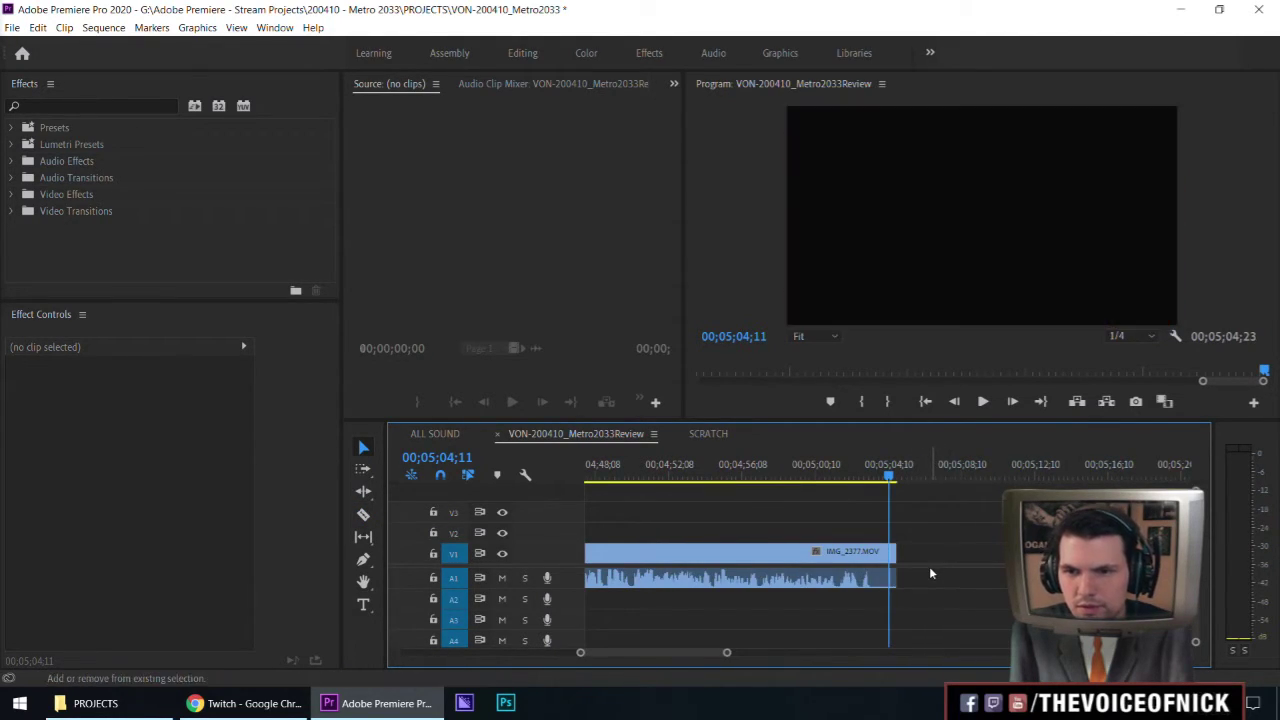
pyautogui.hotkey('ctrl', 'z')
pyautogui.hotkey('ctrl', 'z')
pyautogui.hotkey('ctrl', 'z')
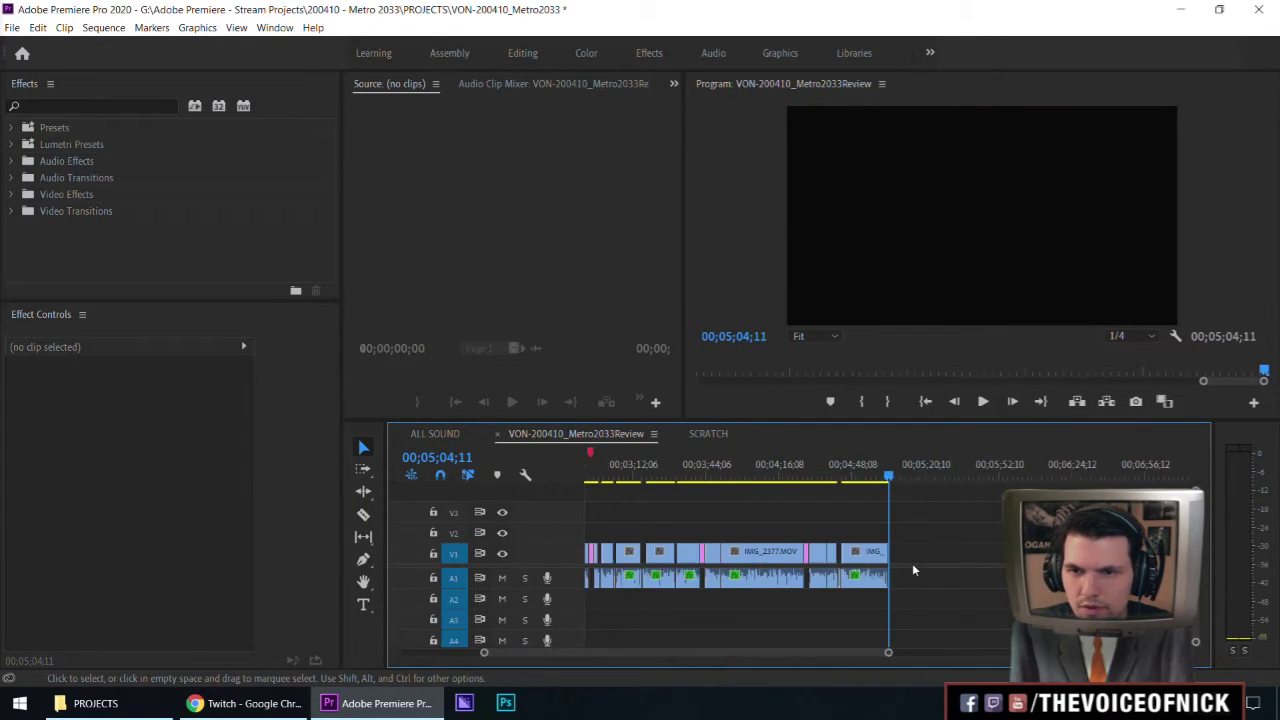
# Clear all markers from the VON-200410_Metro2033Review sequence.
pyautogui.rightClick(787, 462)
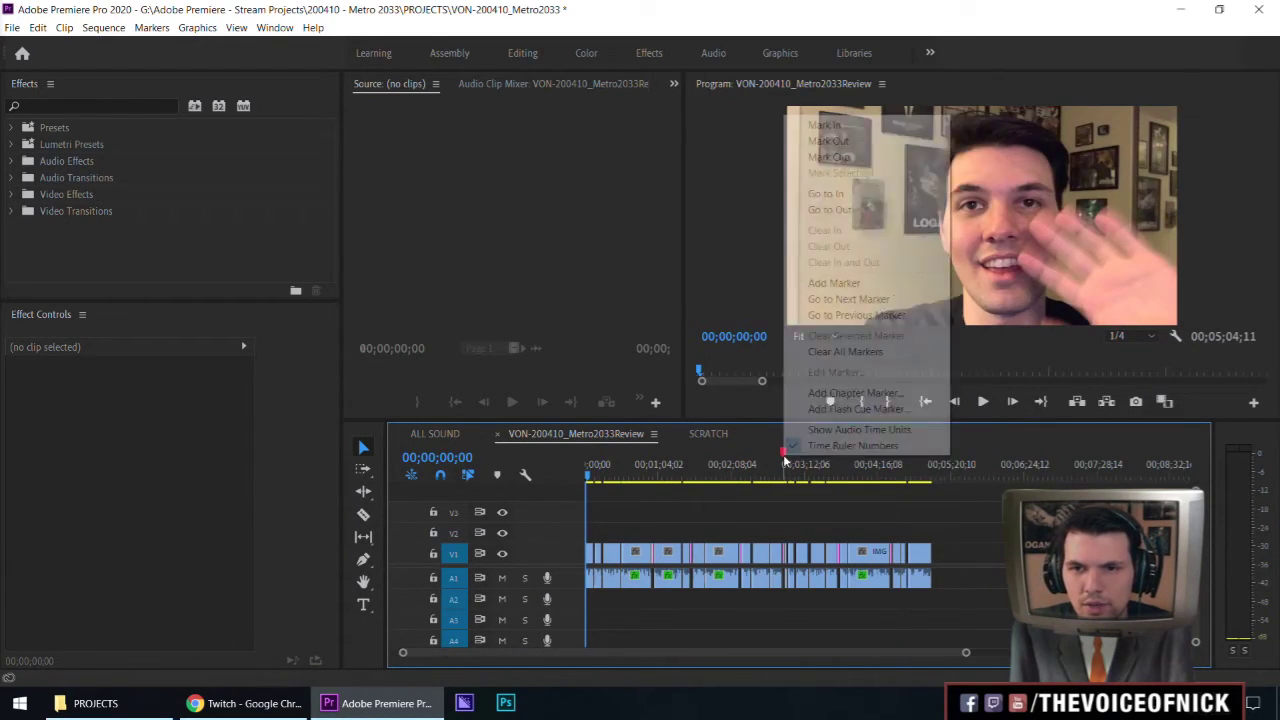
pyautogui.click(779, 463)
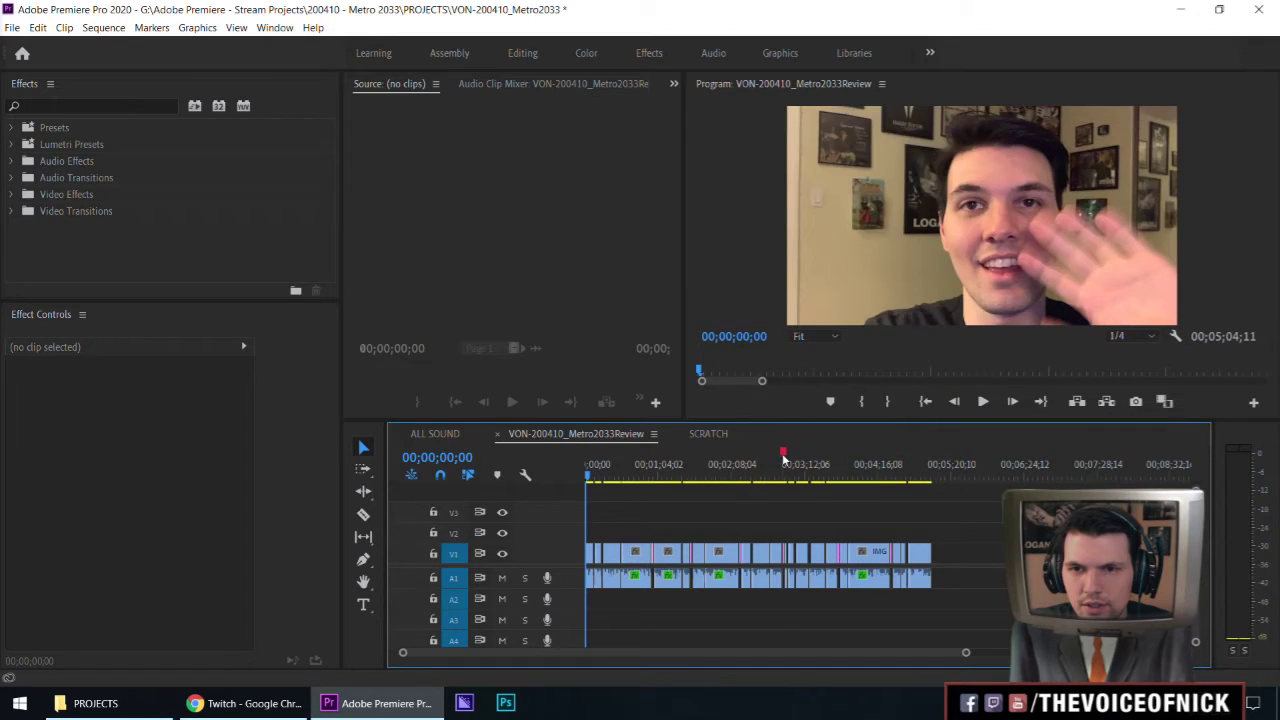
pyautogui.click(783, 463)
pyautogui.rightClick(783, 463)
pyautogui.click(845, 351)
pyautogui.press('Home')
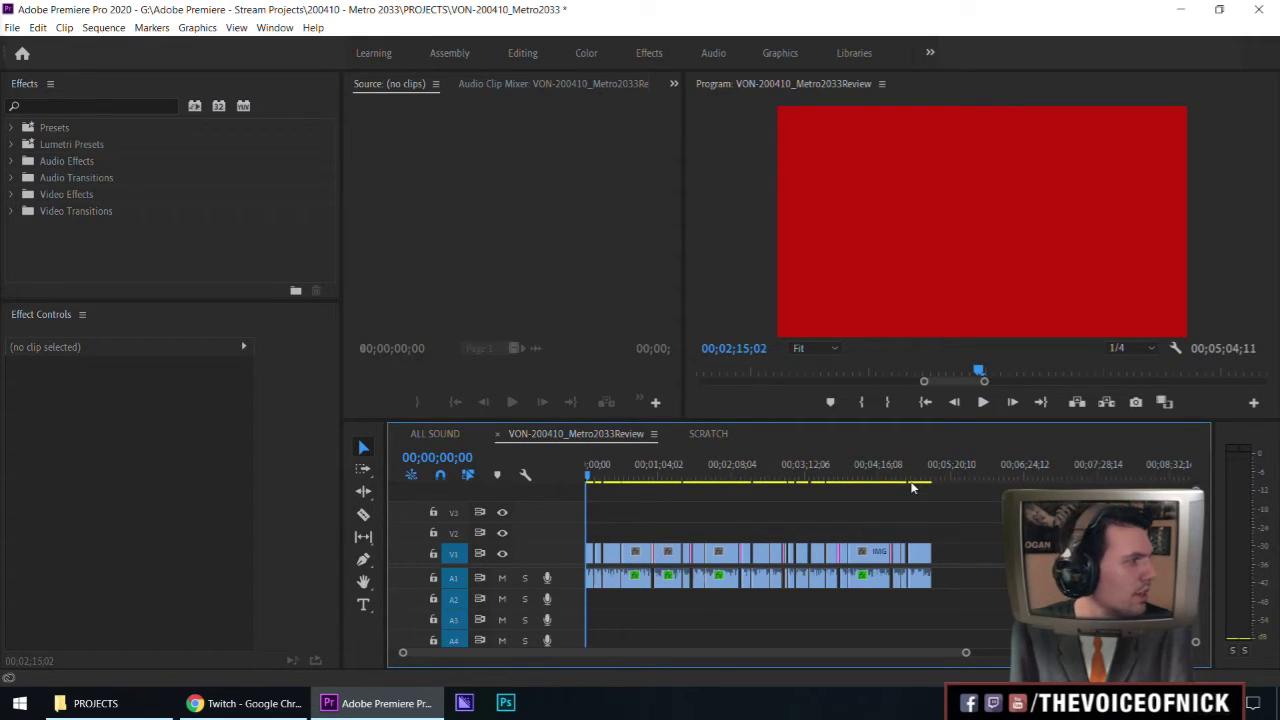
# Check the Red clip at about 00;01;00;18, return to the start of the sequence and save the project.
pyautogui.hotkey('ctrl', 's')
pyautogui.click(655, 479)
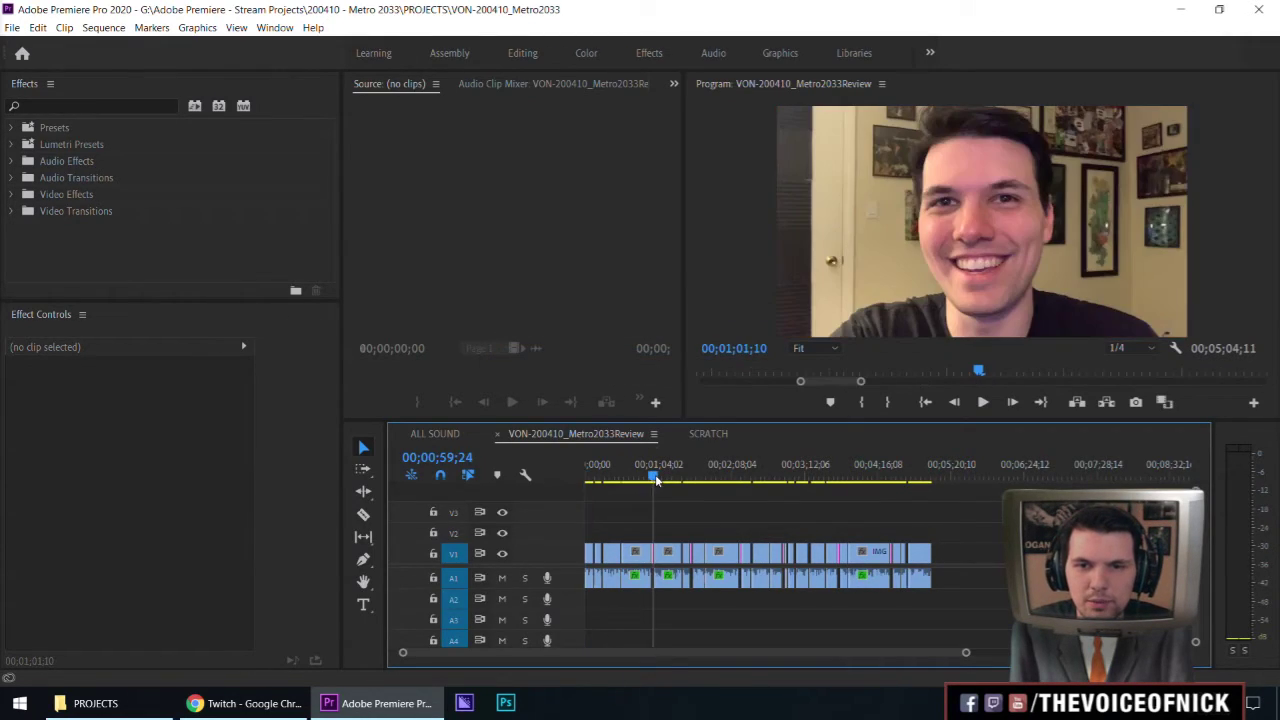
pyautogui.moveTo(657, 483); pyautogui.dragTo(660, 482)
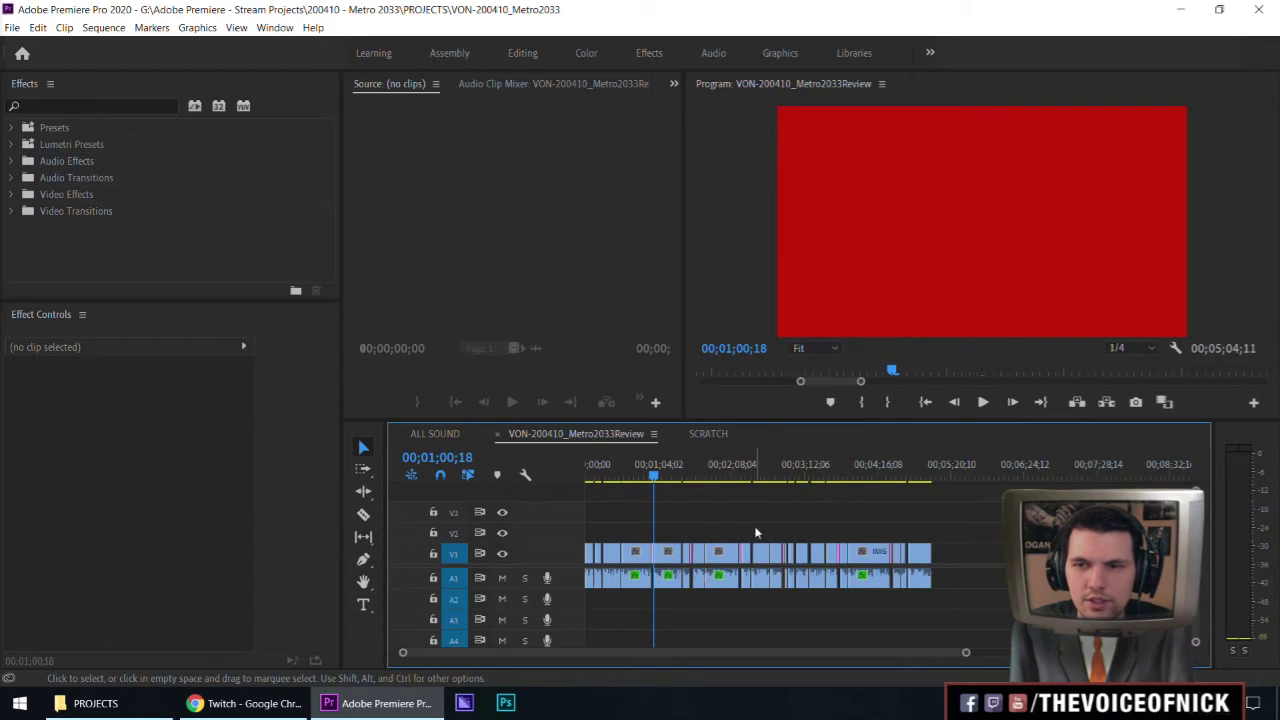
pyautogui.hotkey('ctrl', 's')
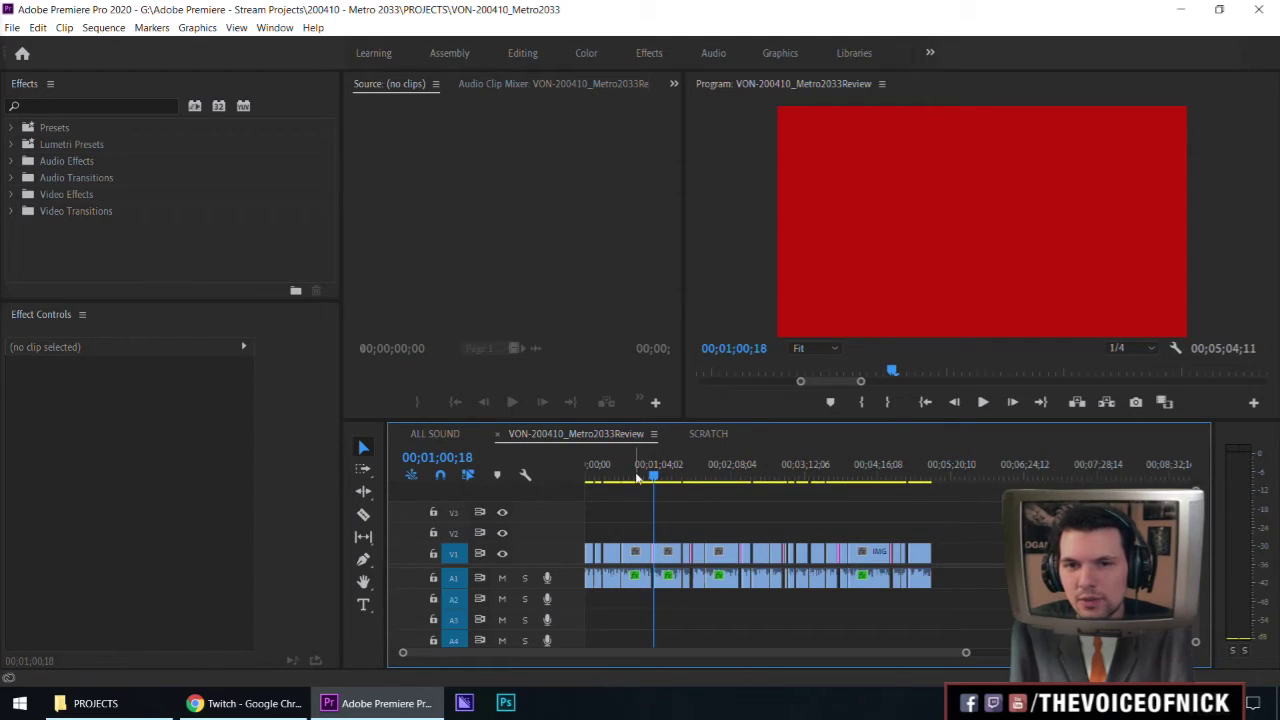
pyautogui.press('Home')
pyautogui.hotkey('ctrl', 's')
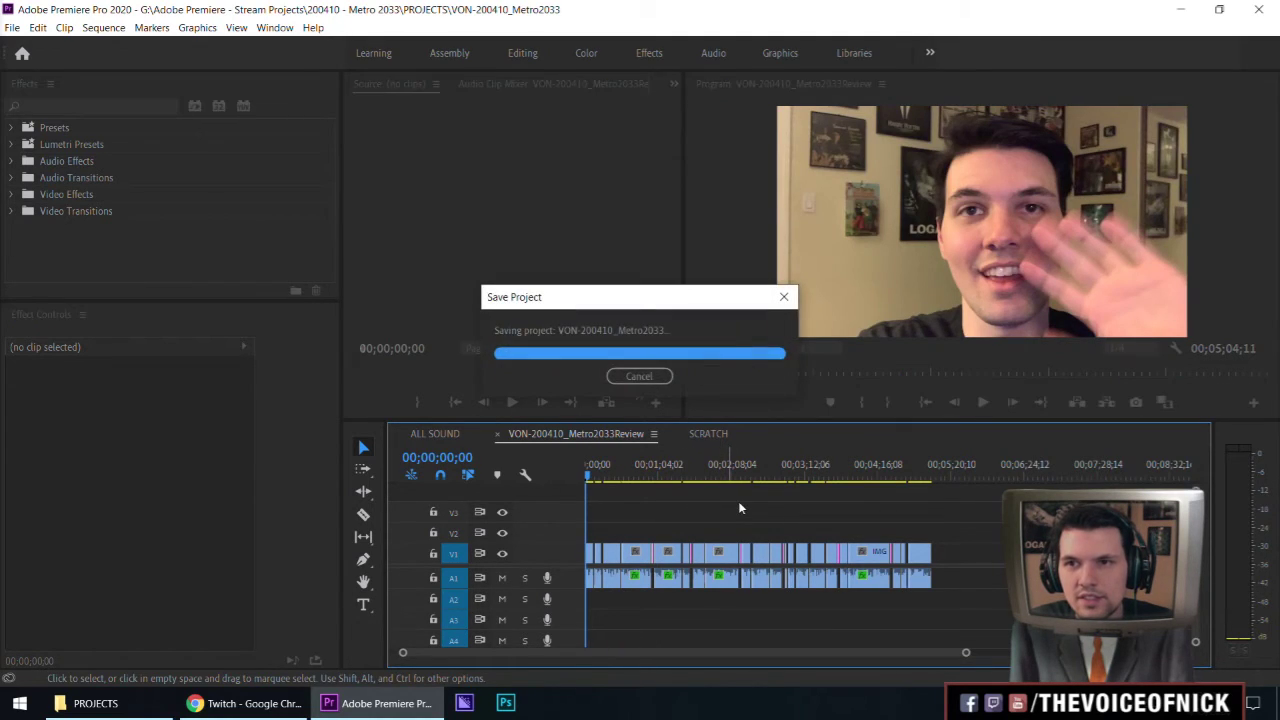
pyautogui.hotkey('ctrl', 's')
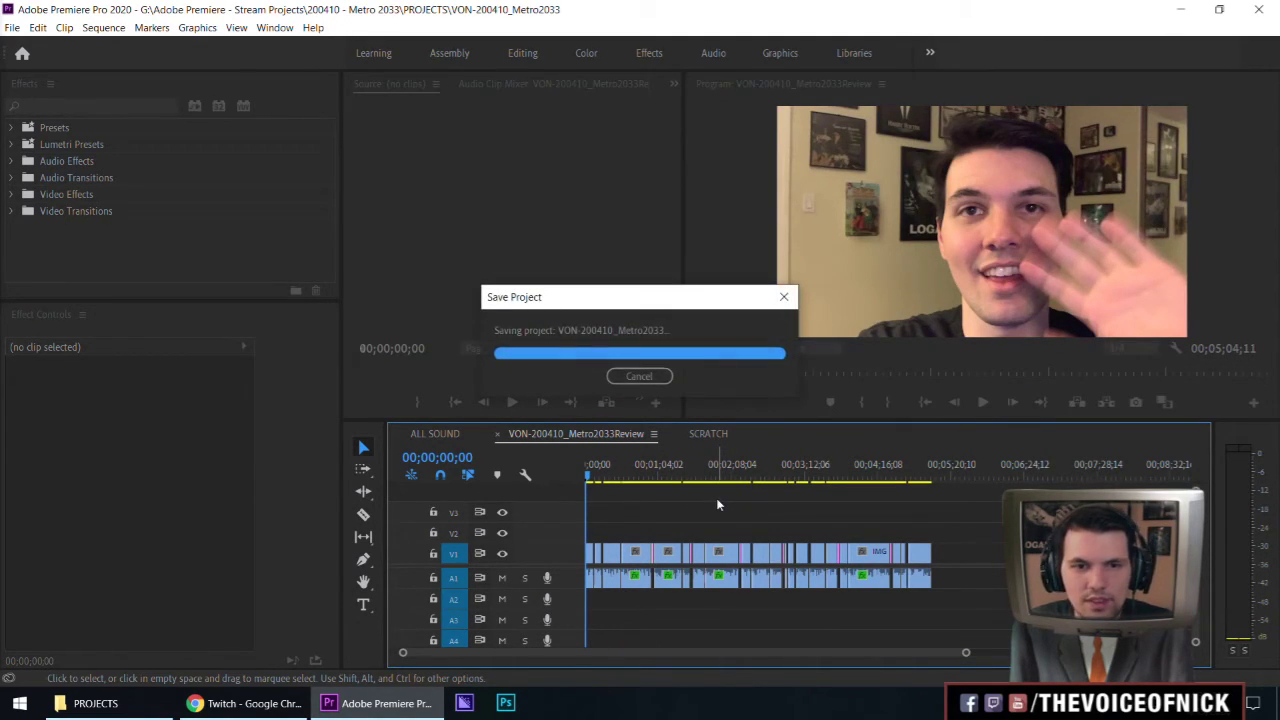